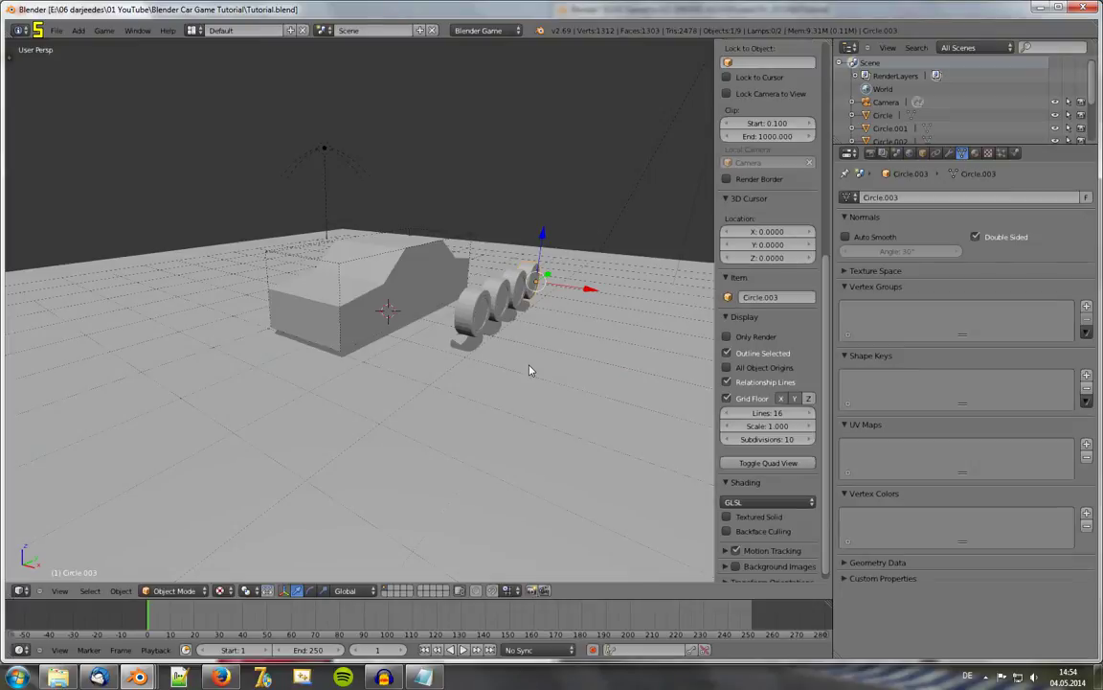
Step: Orbit to a more side-on view and select the car body Cube
mouse_move(478, 375)
middle_down()
mouse_move(430, 373)
mouse_move(470, 371)
middle_up()
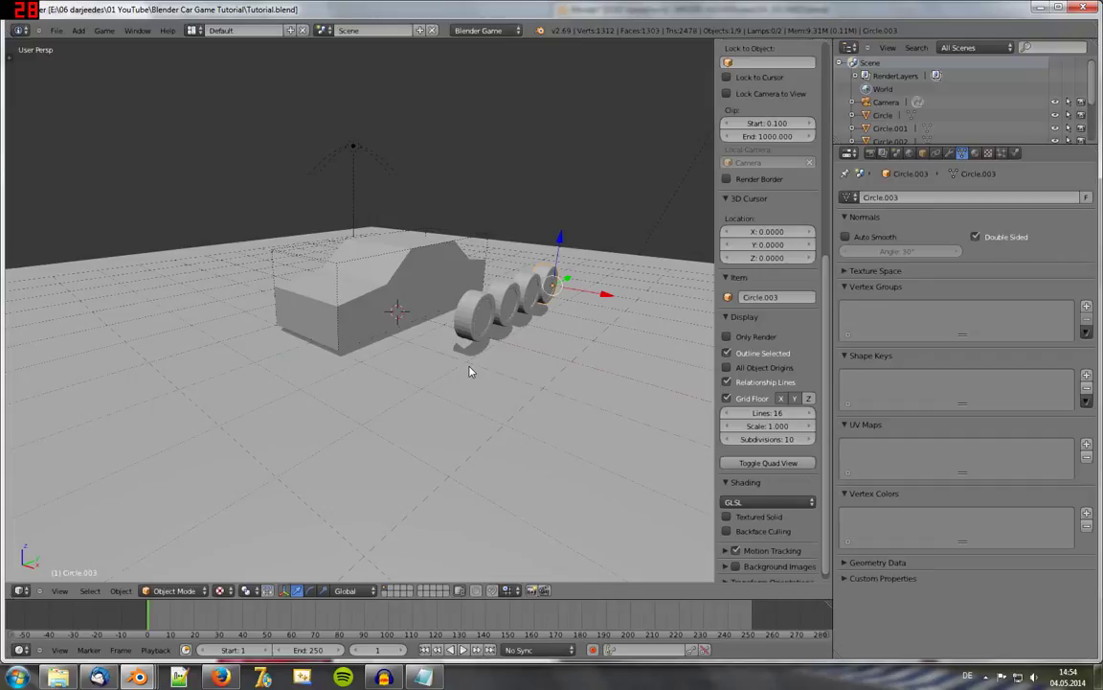
right_click(405, 275)
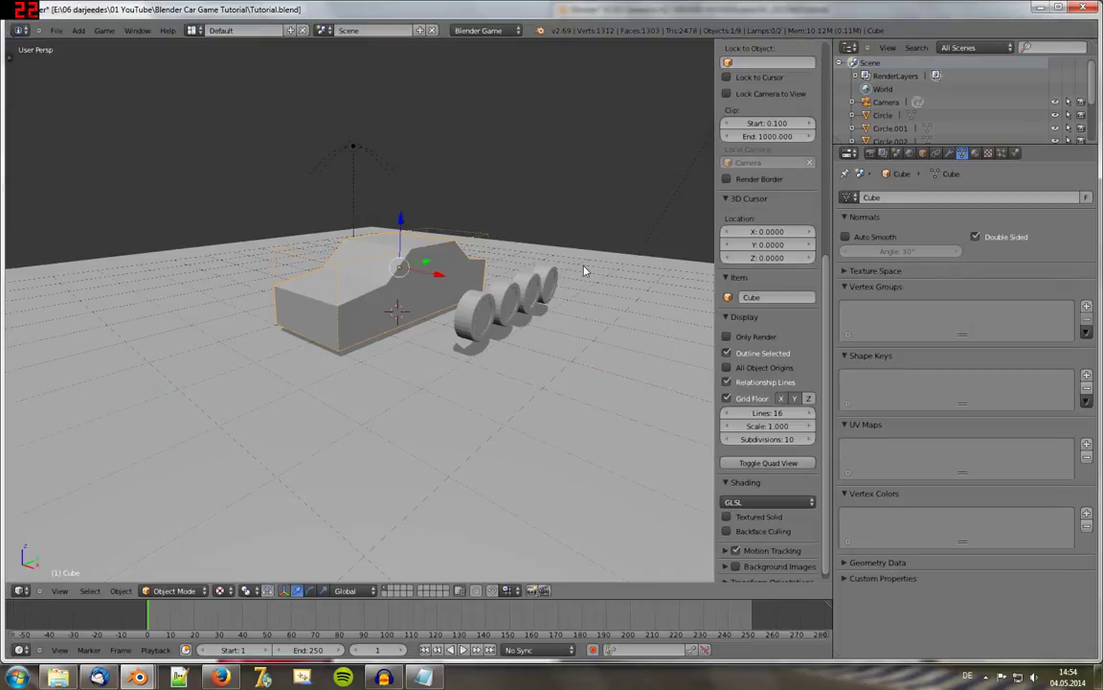
Step: Rename the Cube object to Car in Object properties
click(924, 155)
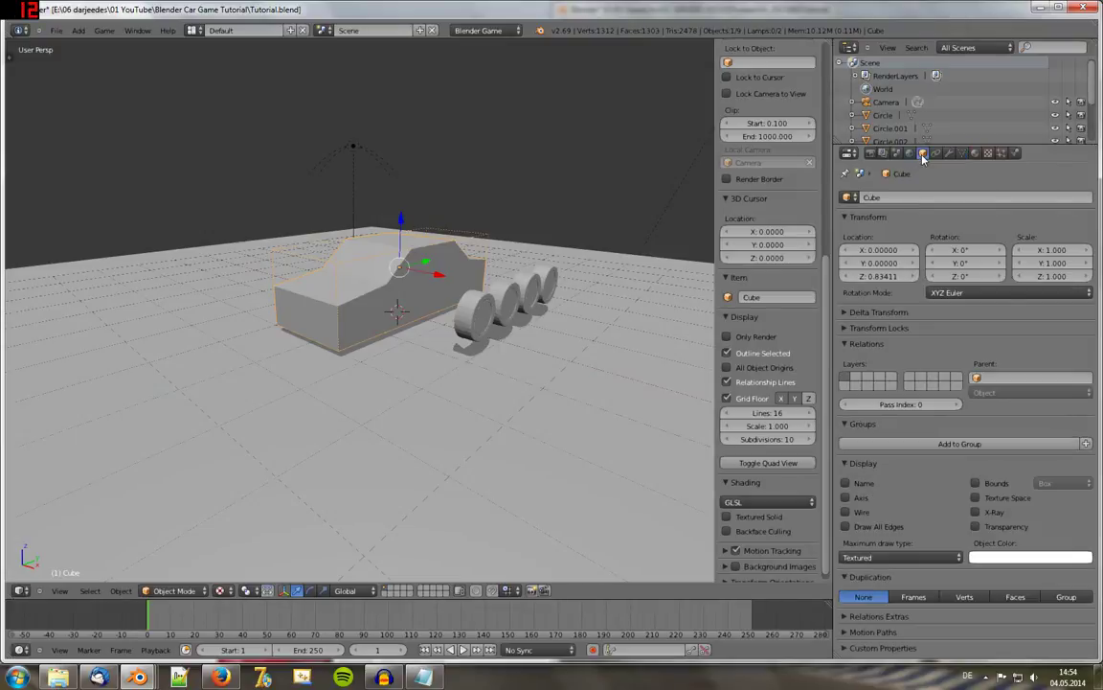
click(884, 198)
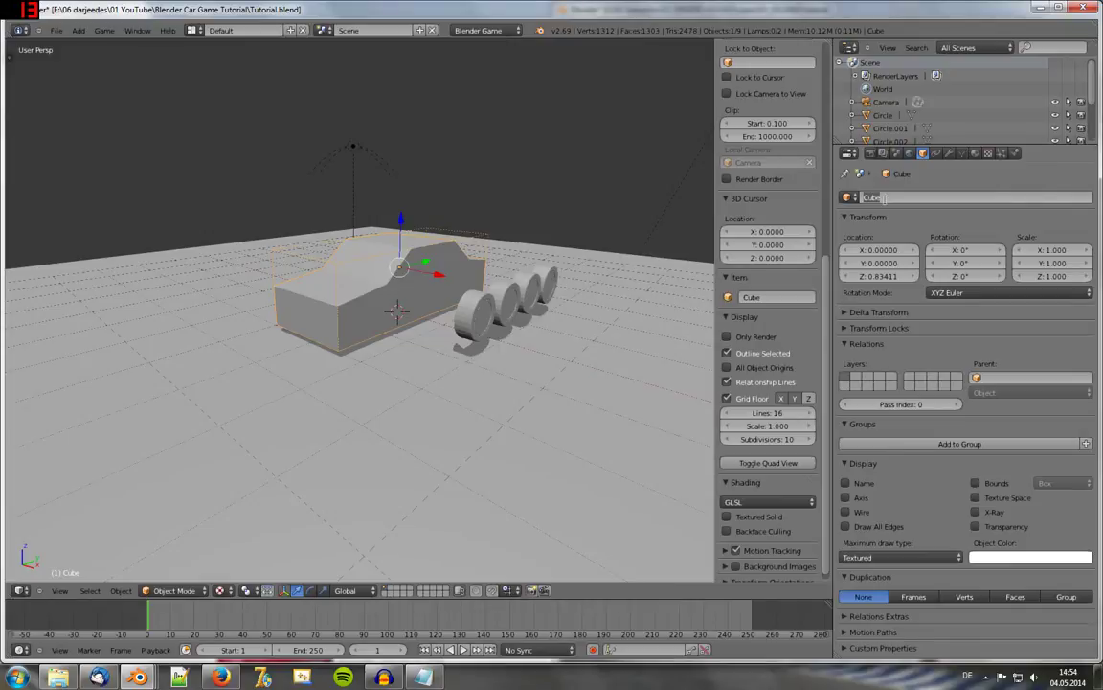
text(Car)
key(Return)
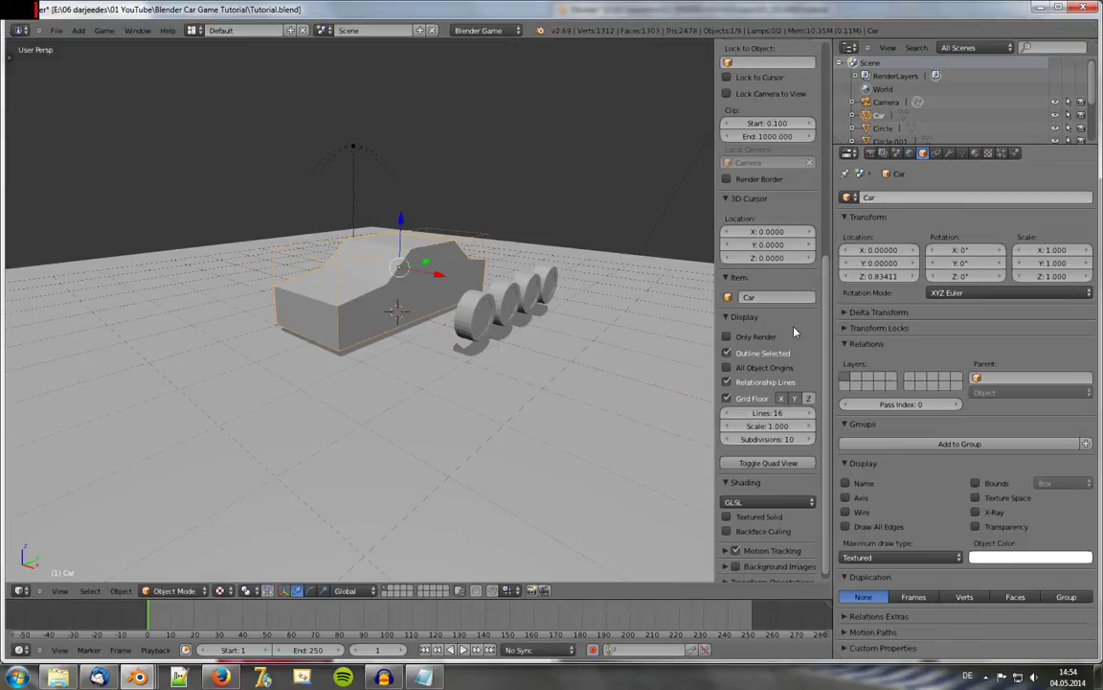
Step: Rename the first two wheels to wfl and wfr
right_click(474, 314)
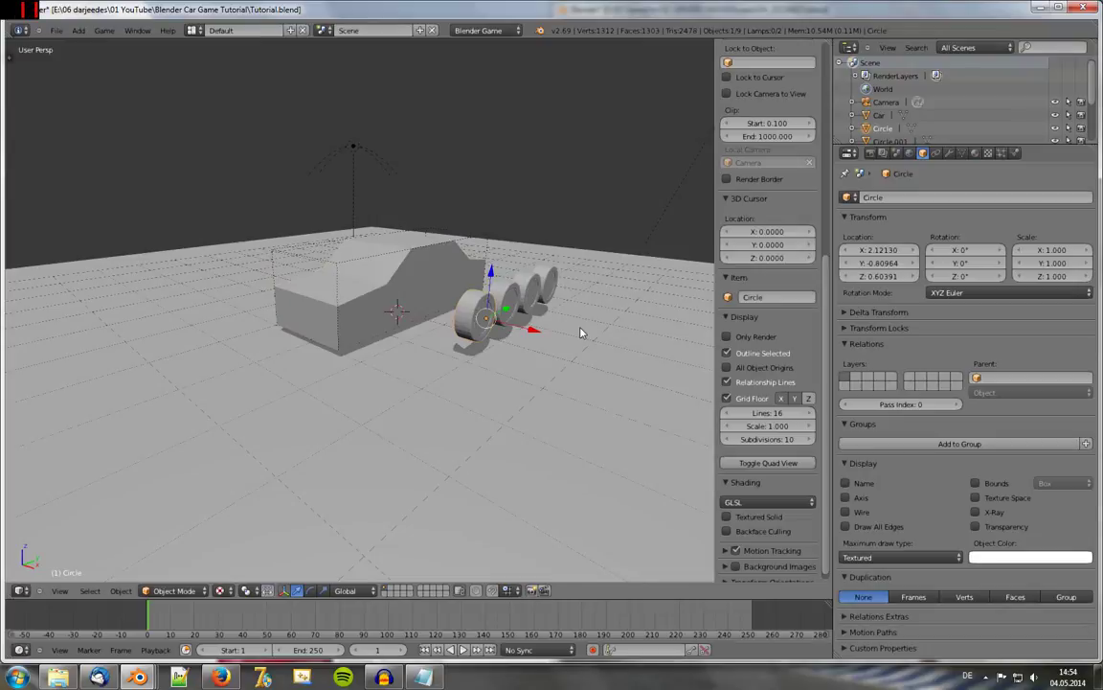
click(903, 197)
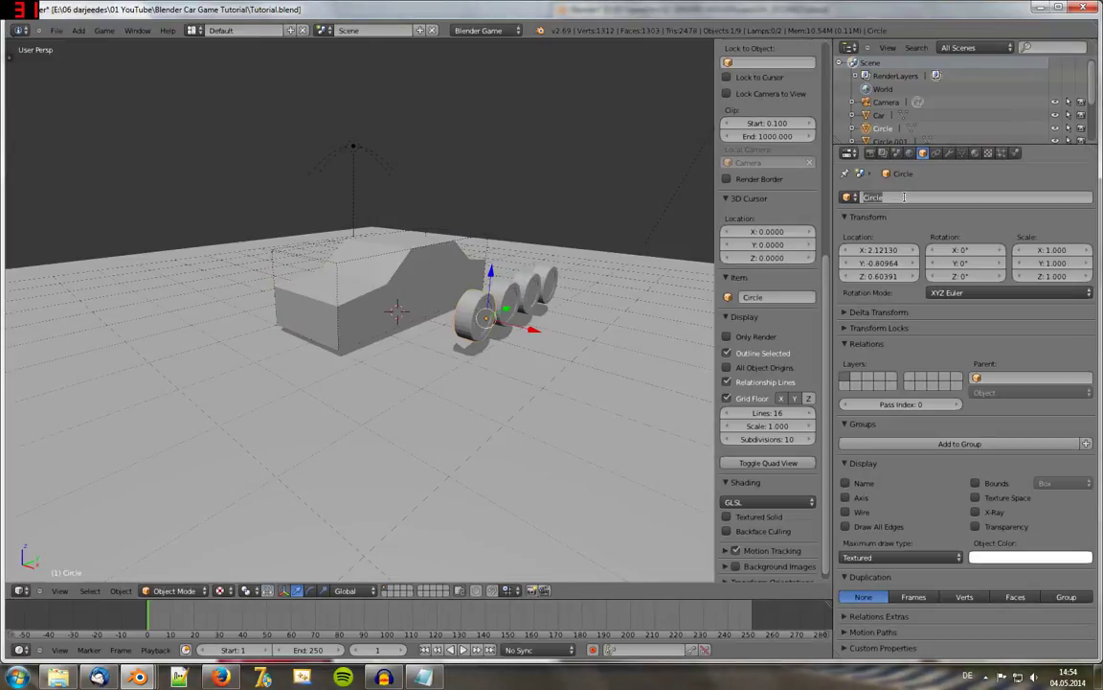
text(W)
text(l)
key(Return)
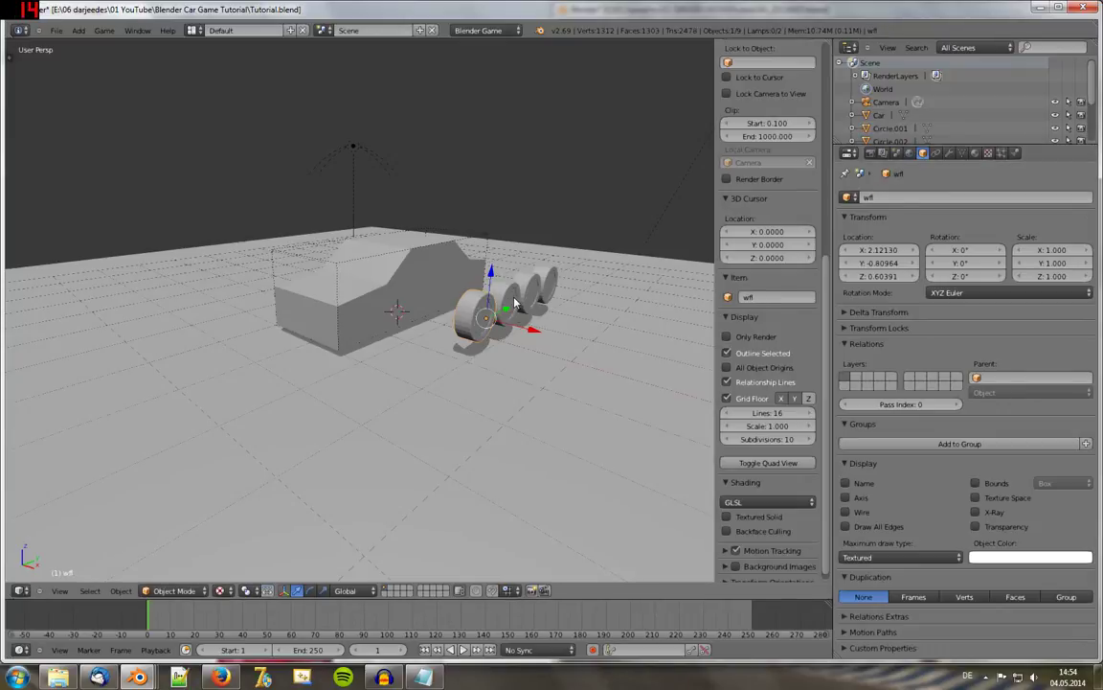
right_click(515, 304)
click(895, 197)
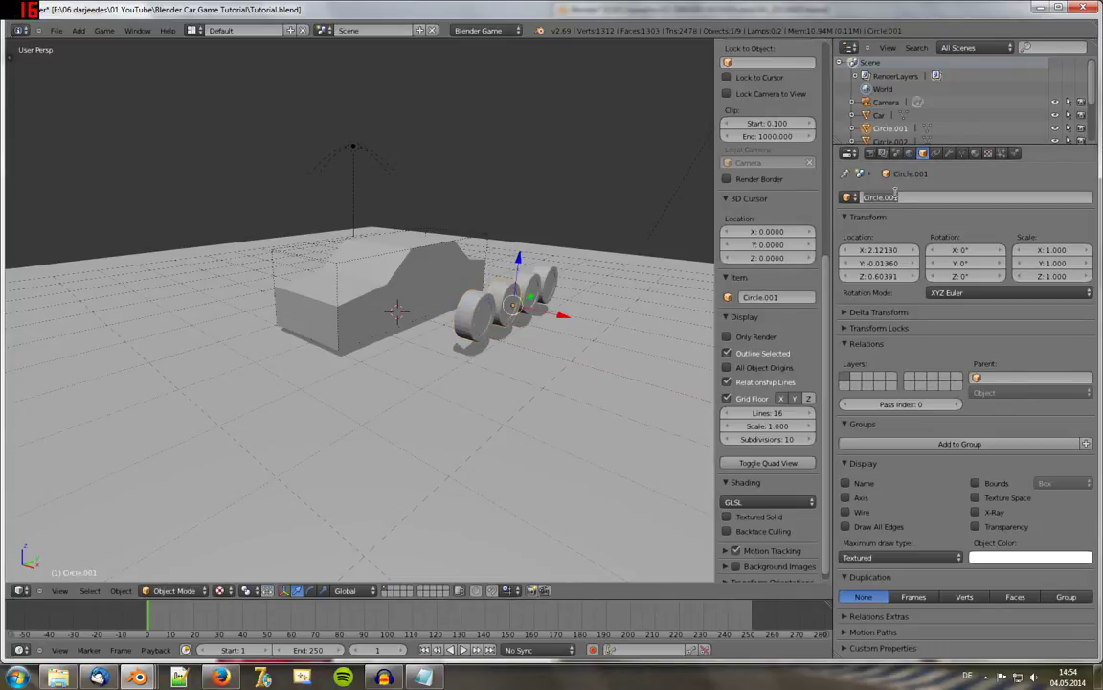
text(wf)
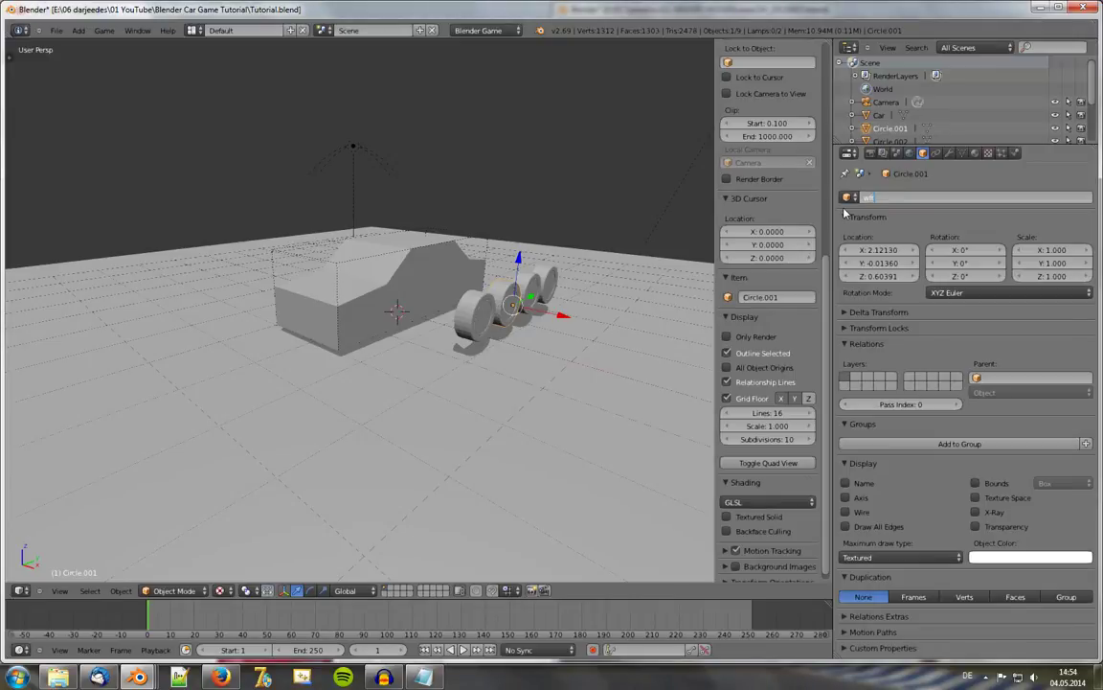
text(r)
key(Return)
Step: Rename the remaining two wheels to wrl and wrr
right_click(536, 290)
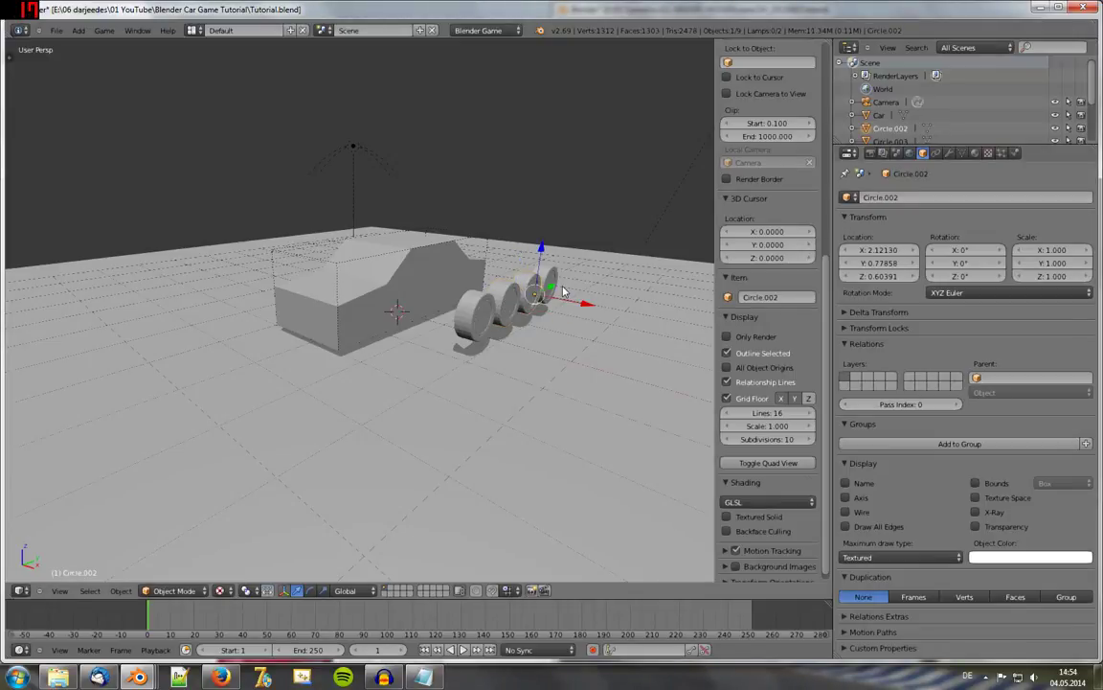
text(wrl)
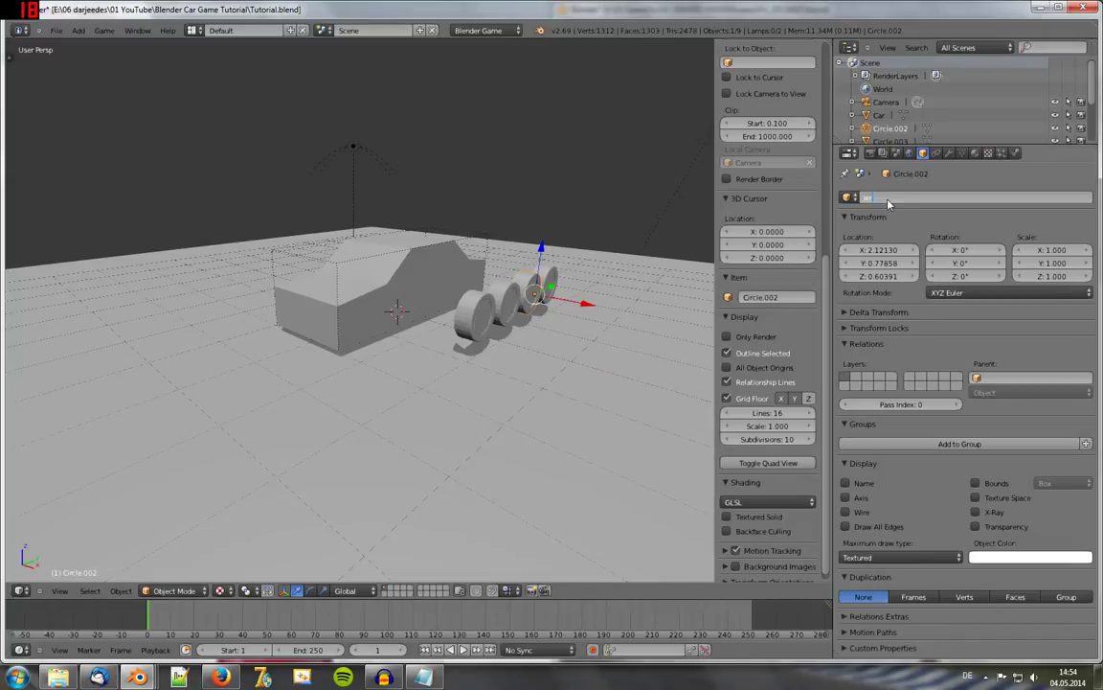
key(Return)
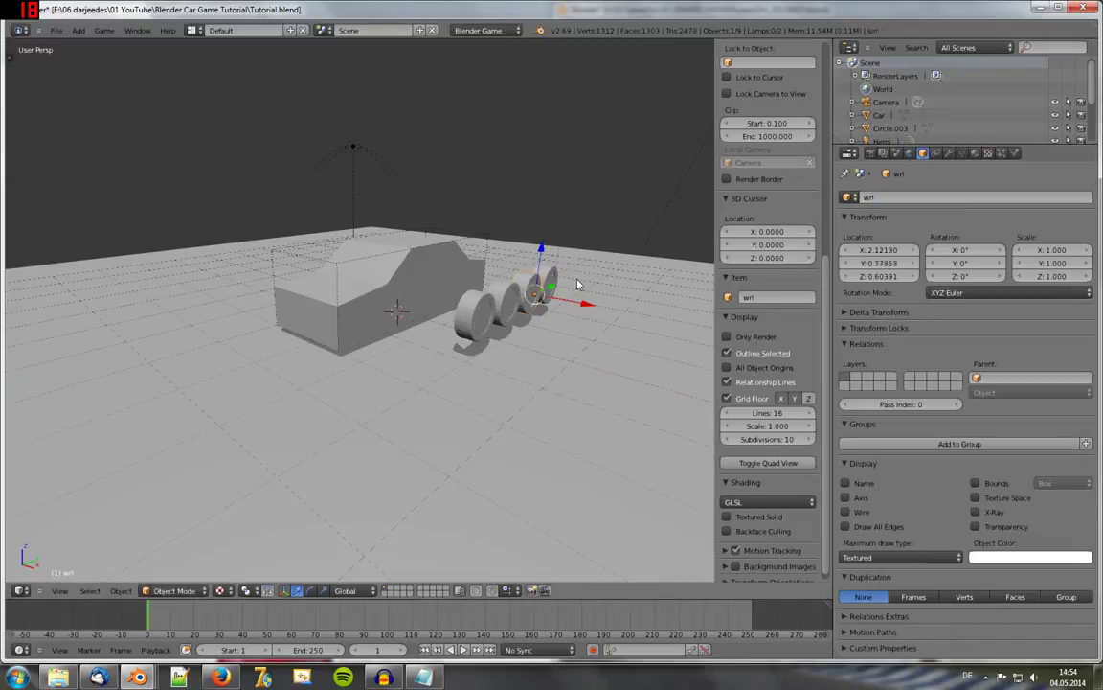
right_click(544, 280)
click(870, 198)
key(BackSpace)
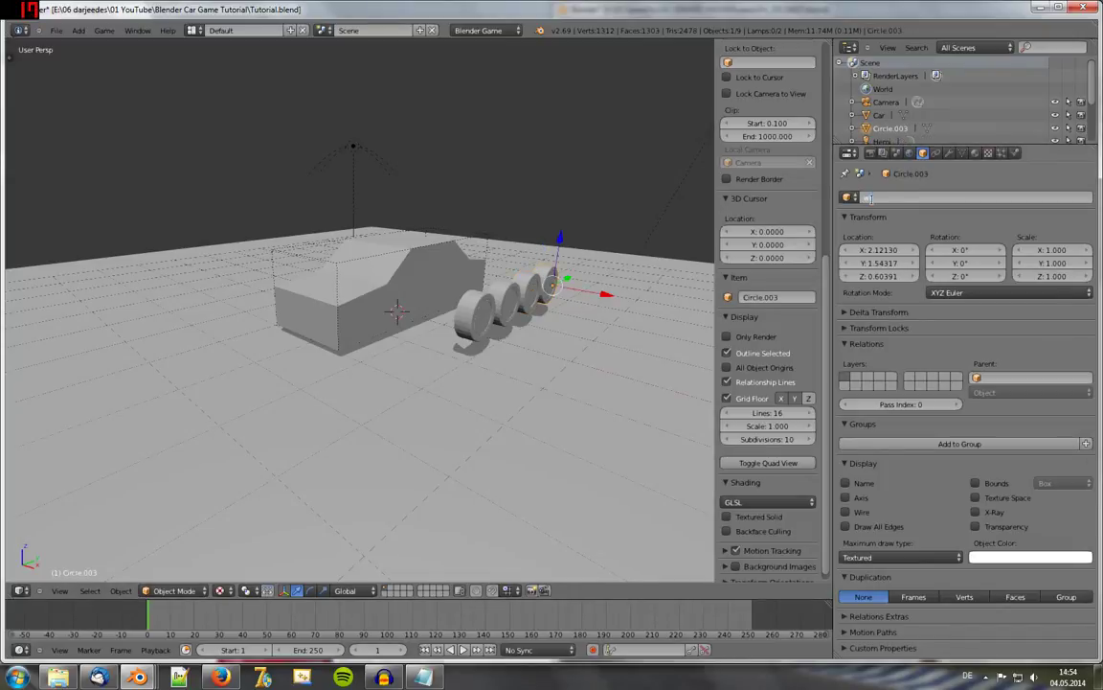
text(rr)
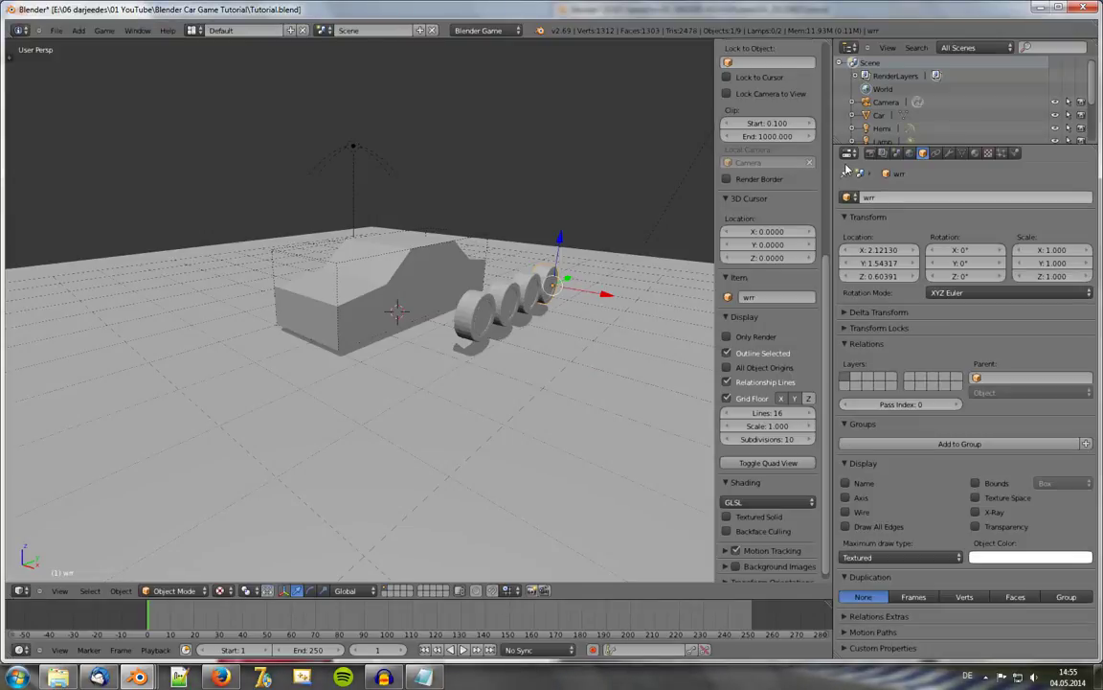
key(Return)
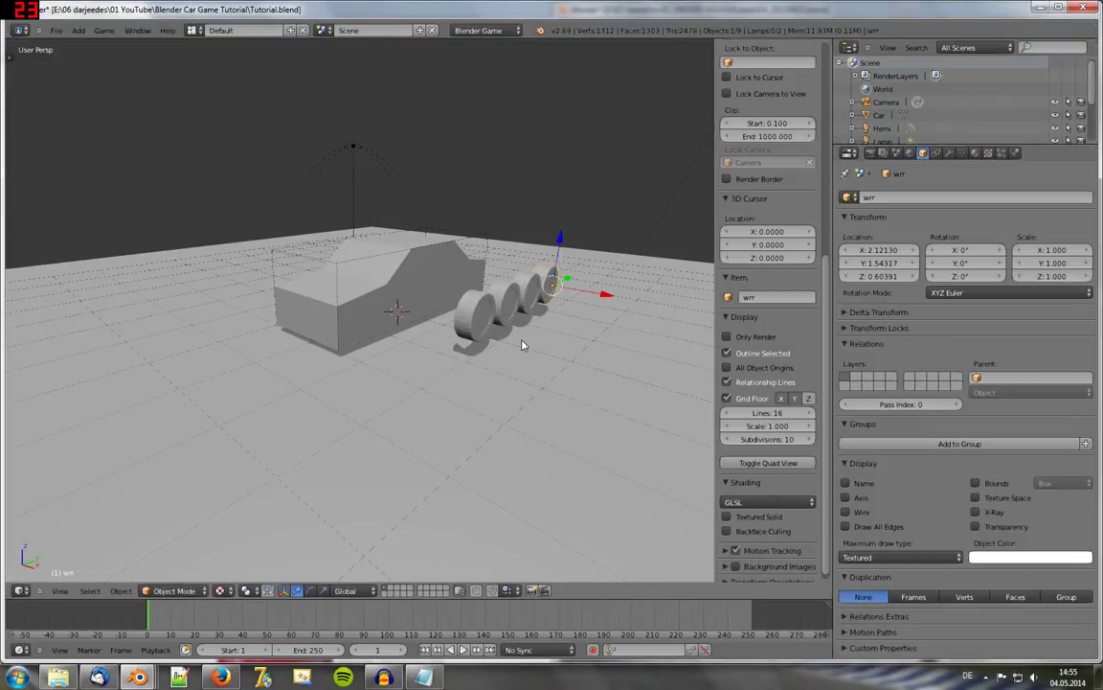
Step: Enlarge the right-hand areas and turn the Outliner into a Text Editor
mouse_move(523, 345)
middle_down()
mouse_move(525, 390)
mouse_move(448, 414)
middle_up()
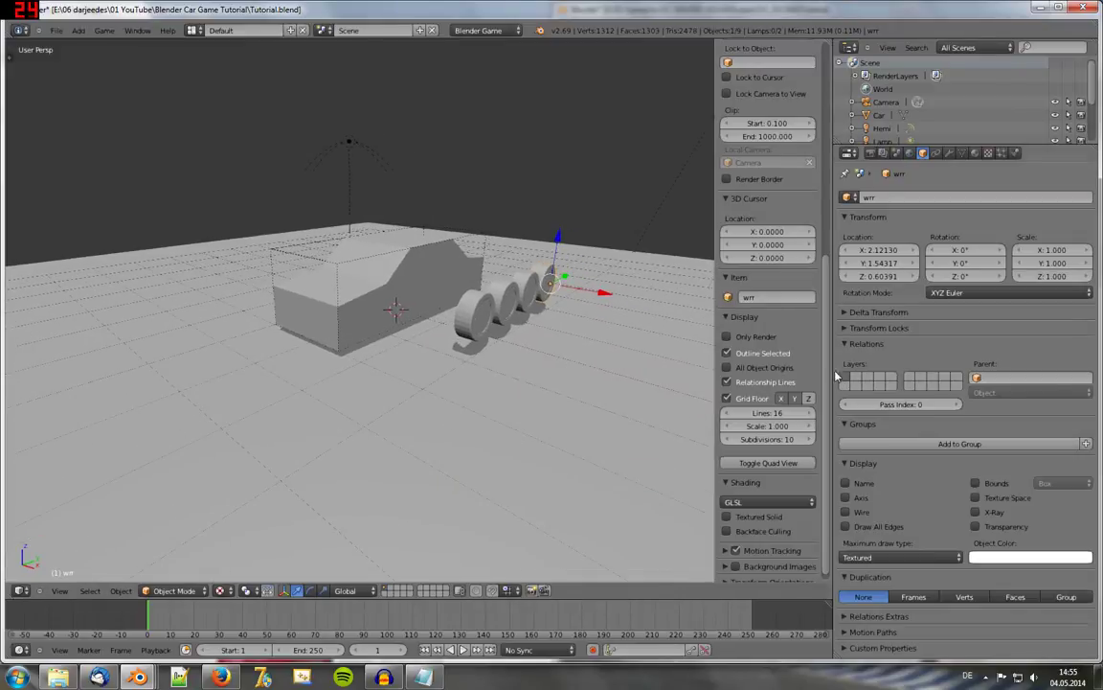
drag(834, 366, 709, 367)
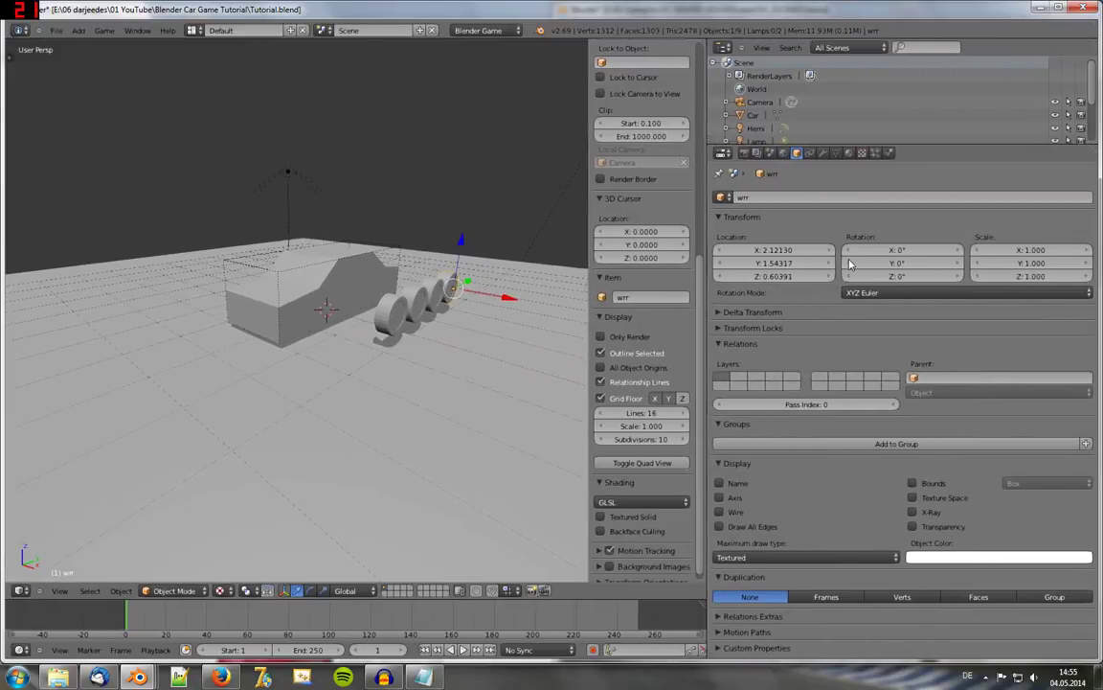
mouse_move(920, 143)
mouse_down()
mouse_move(938, 256)
mouse_move(845, 352)
mouse_up()
click(725, 48)
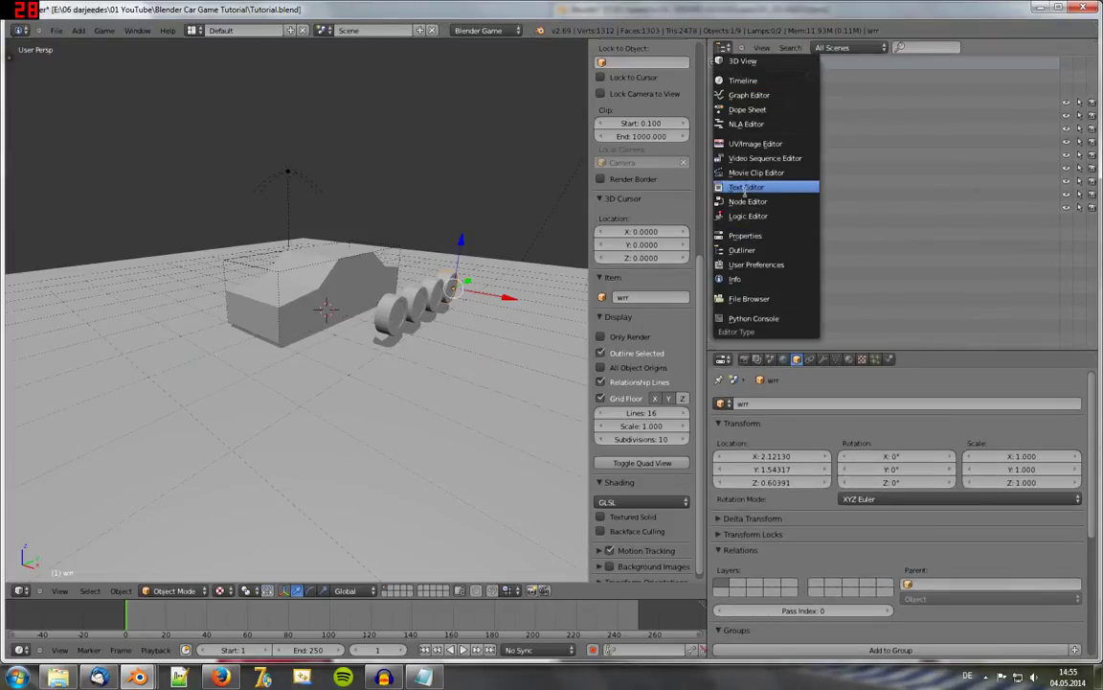
click(747, 187)
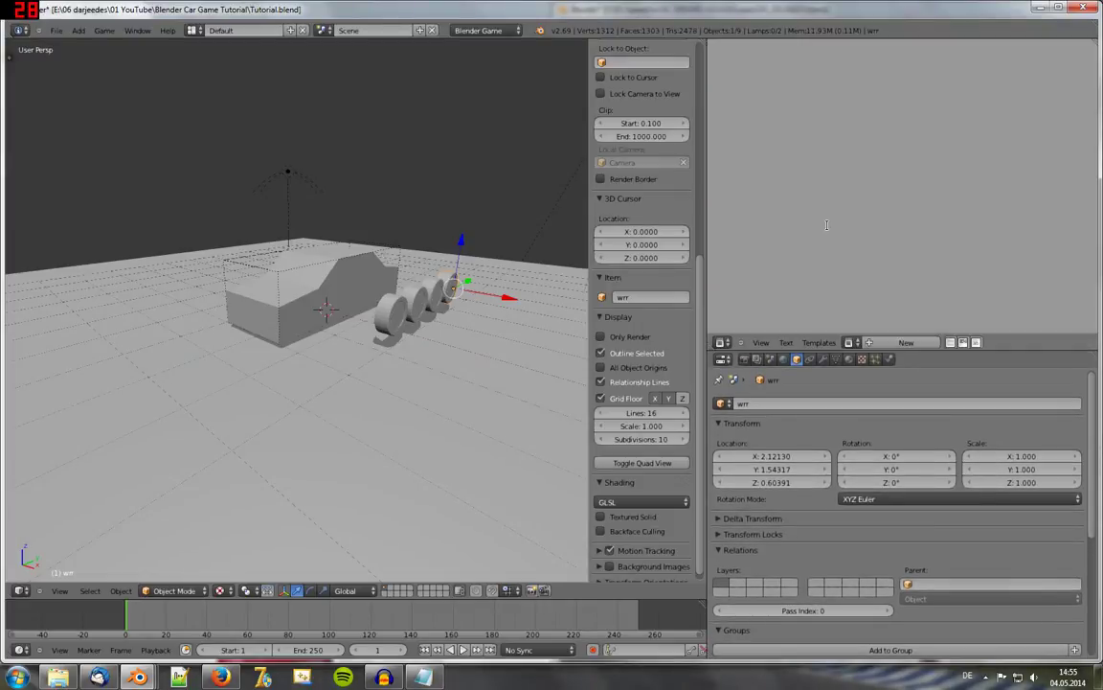
Step: Create a new text block named CarPhysics and maximize the editor
click(920, 346)
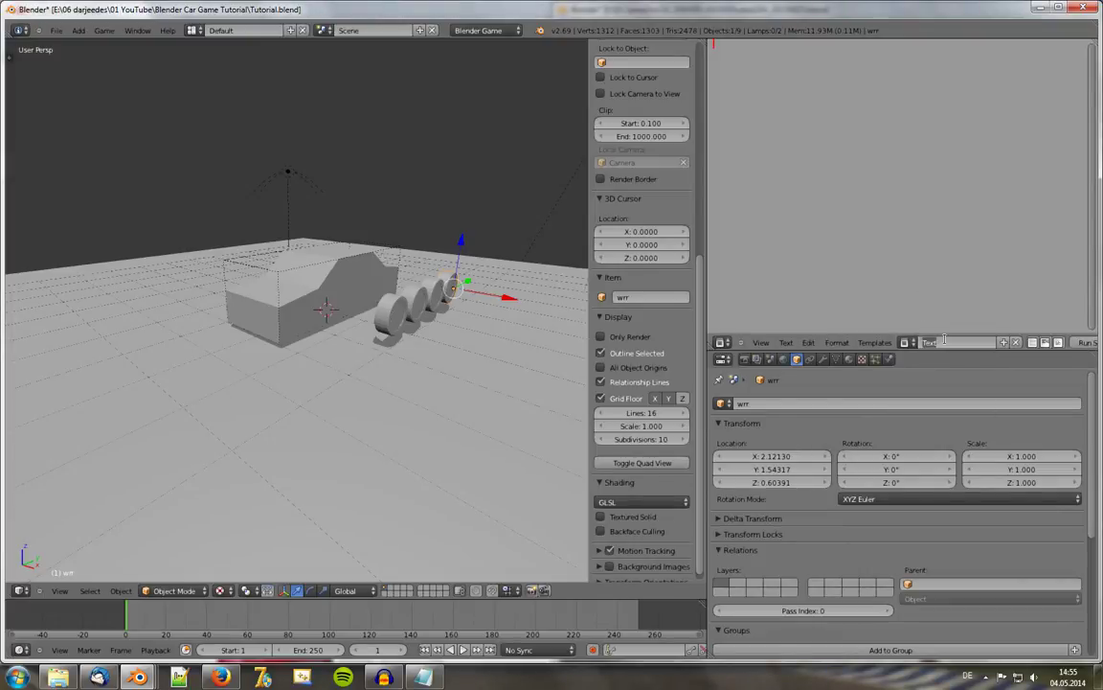
text(Ca)
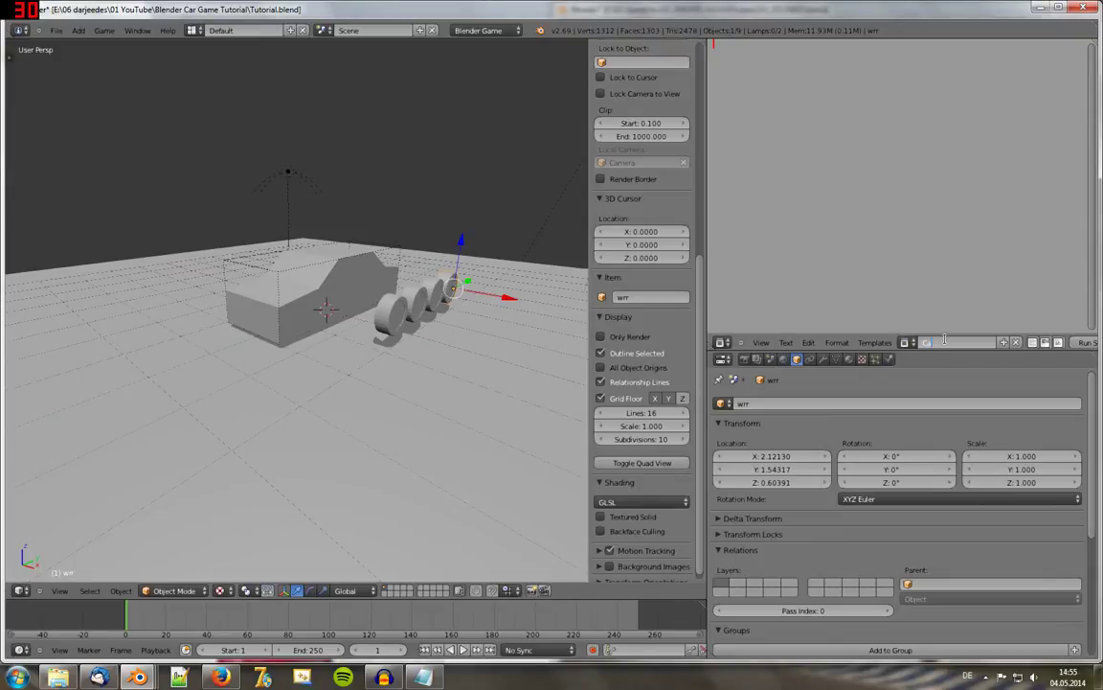
text(rPhysics)
key(Return)
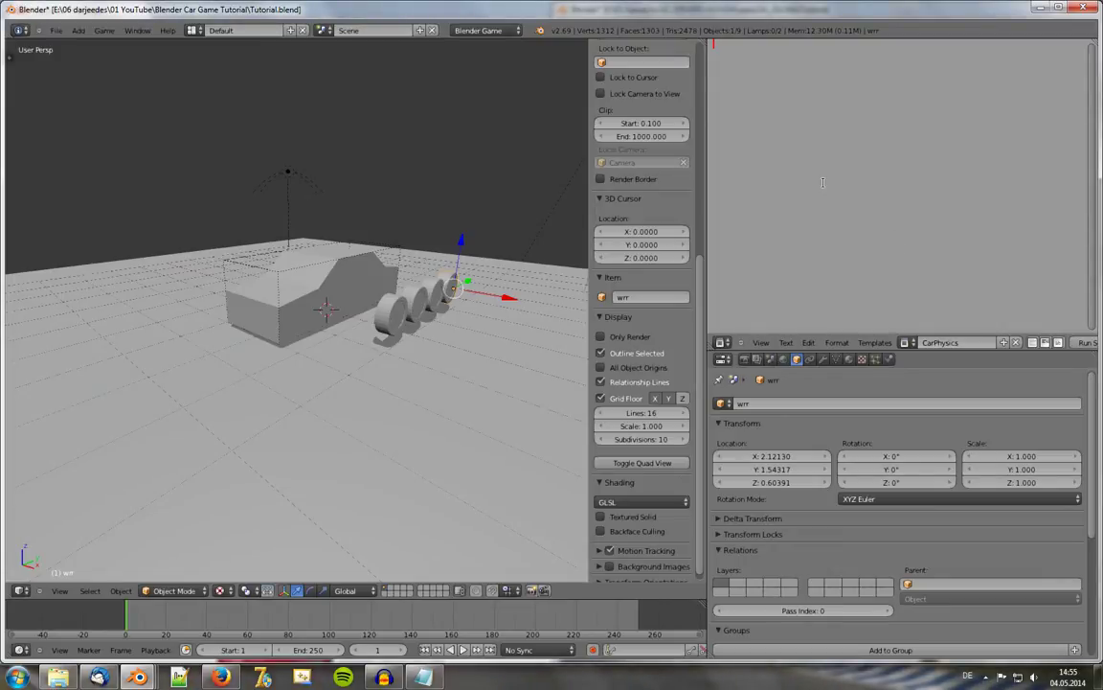
key(ctrl+Up)
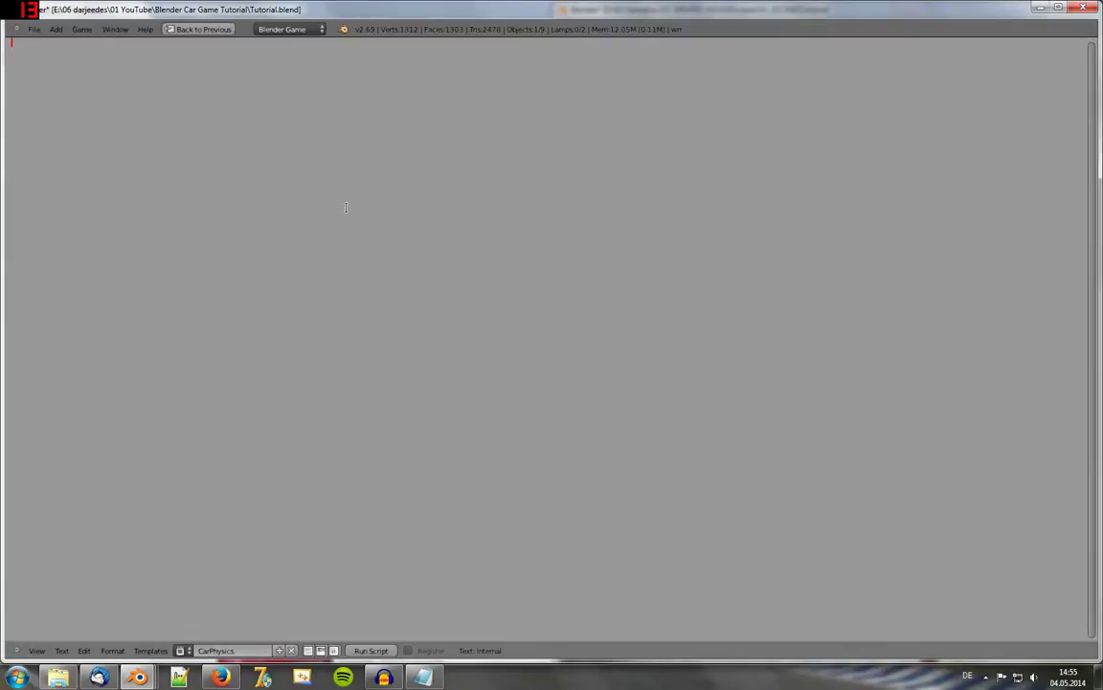
Step: Enable line numbers and syntax highlighting, hide the sidebar, and enlarge the font
key(ctrl+t)
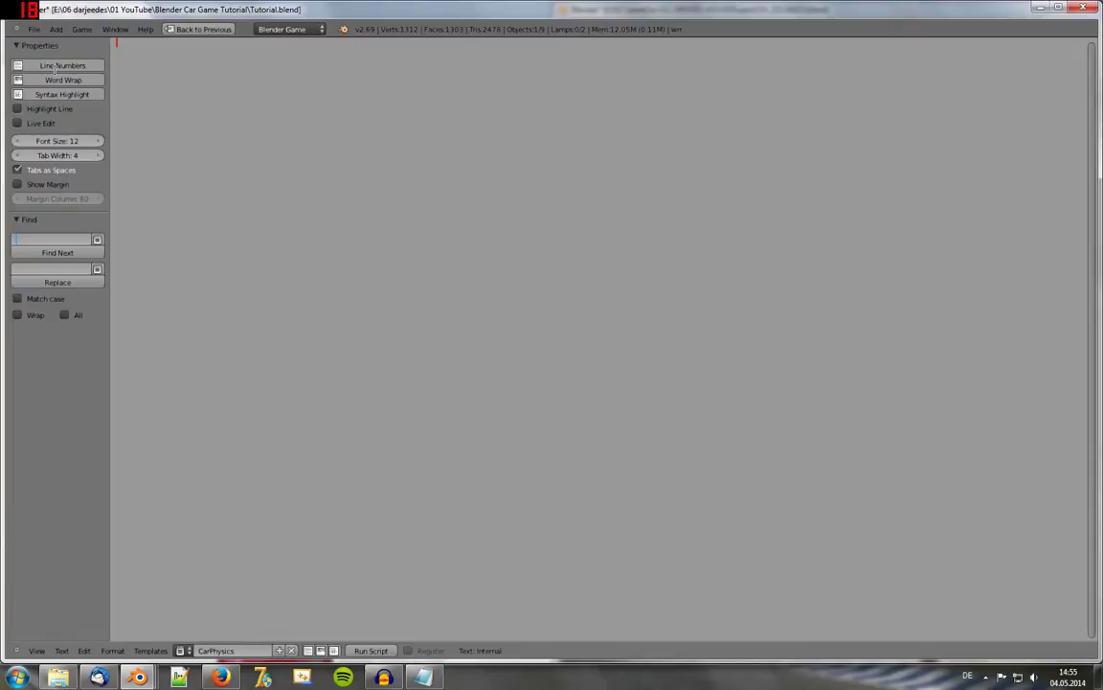
click(61, 65)
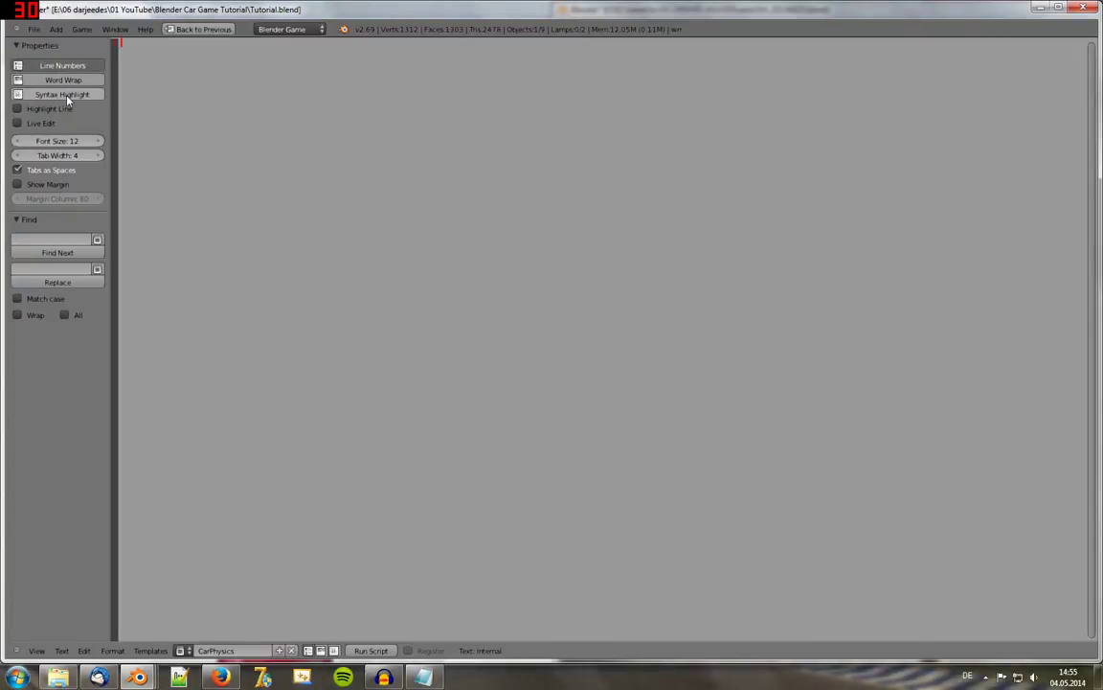
click(59, 81)
key(ctrl+t)
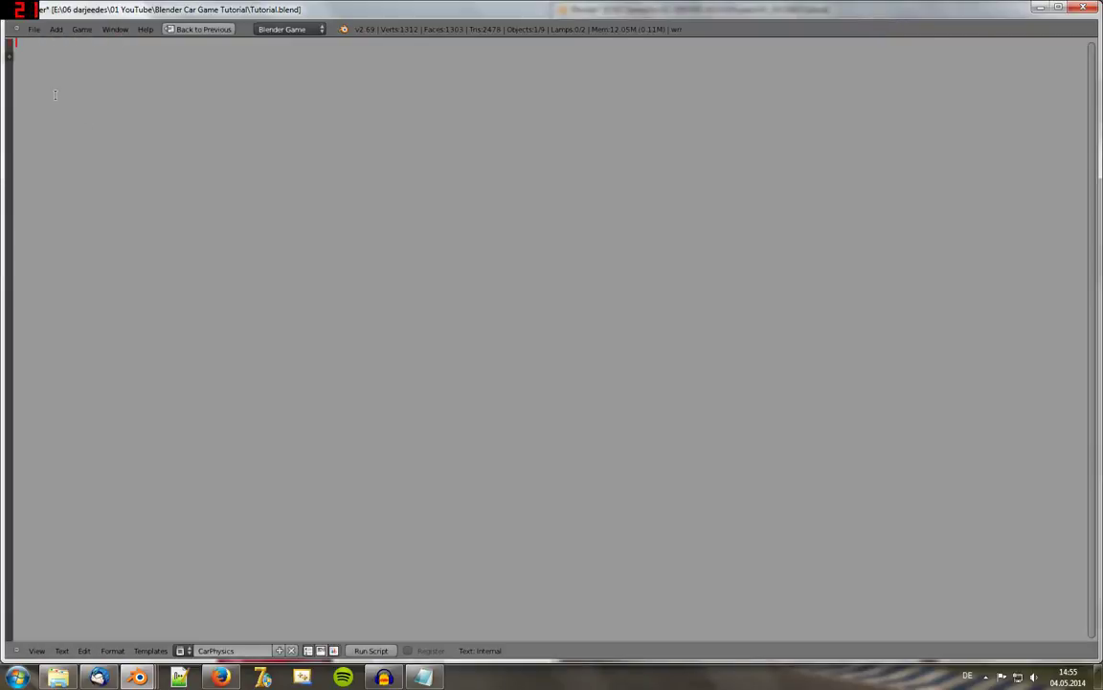
ctrl+scroll(55, 94, up, 1)
ctrl+scroll(55, 94, up, 1)
ctrl+scroll(55, 94, up, 2)
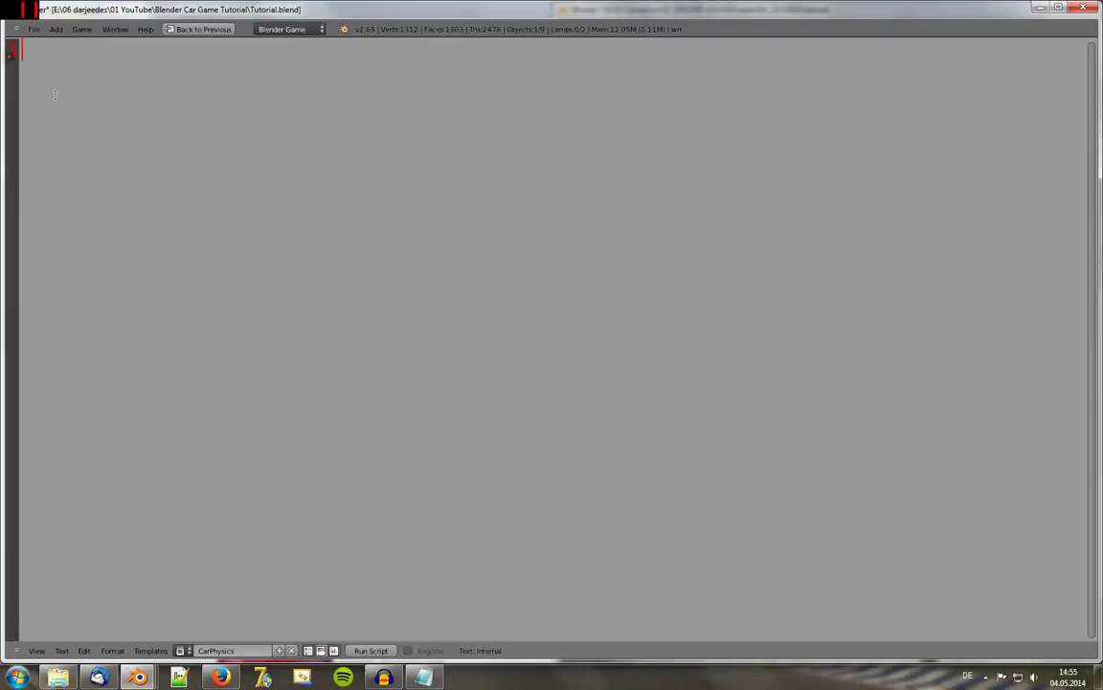
ctrl+scroll(54, 94, up, 2)
ctrl+scroll(54, 94, up, 1)
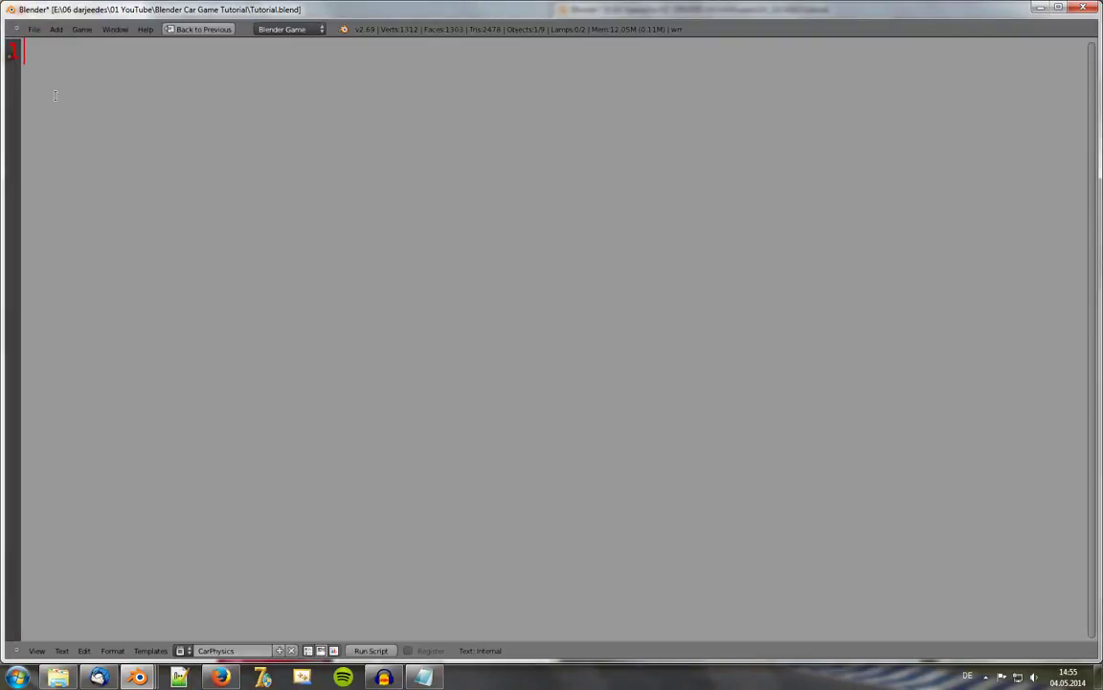
Step: Write 'import PhysicsConstraints as PC' as the script's first line
text(import P)
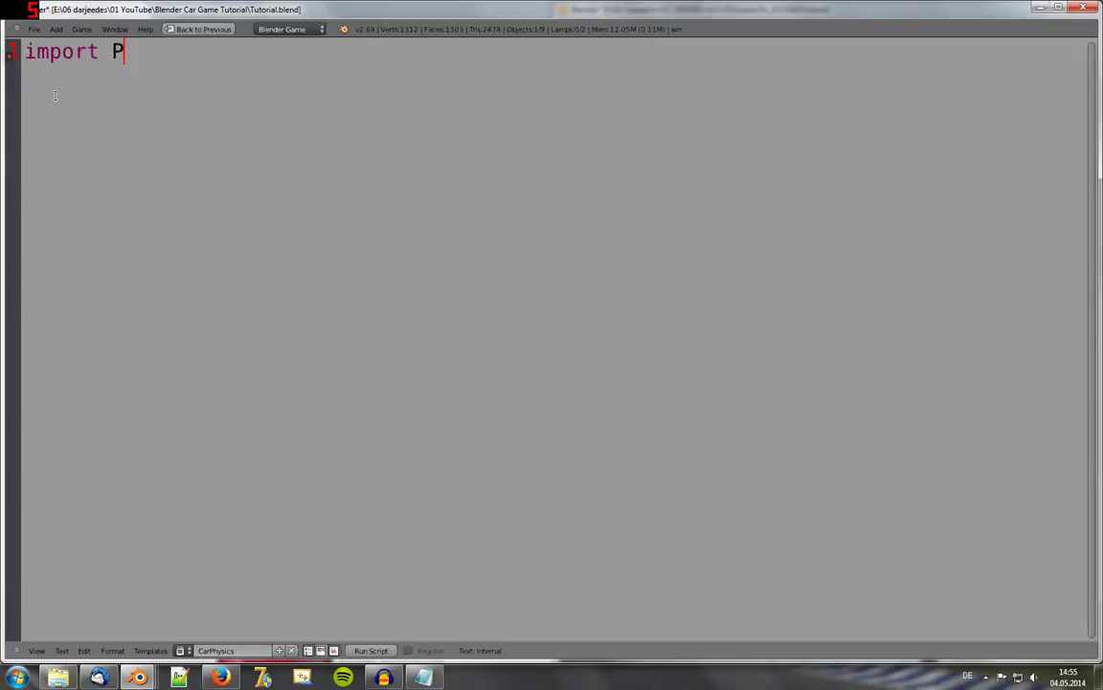
text(h<ysi)
key(BackSpace)
key(BackSpace)
key(BackSpace)
key(BackSpace)
text(y)
text(sicsCo)
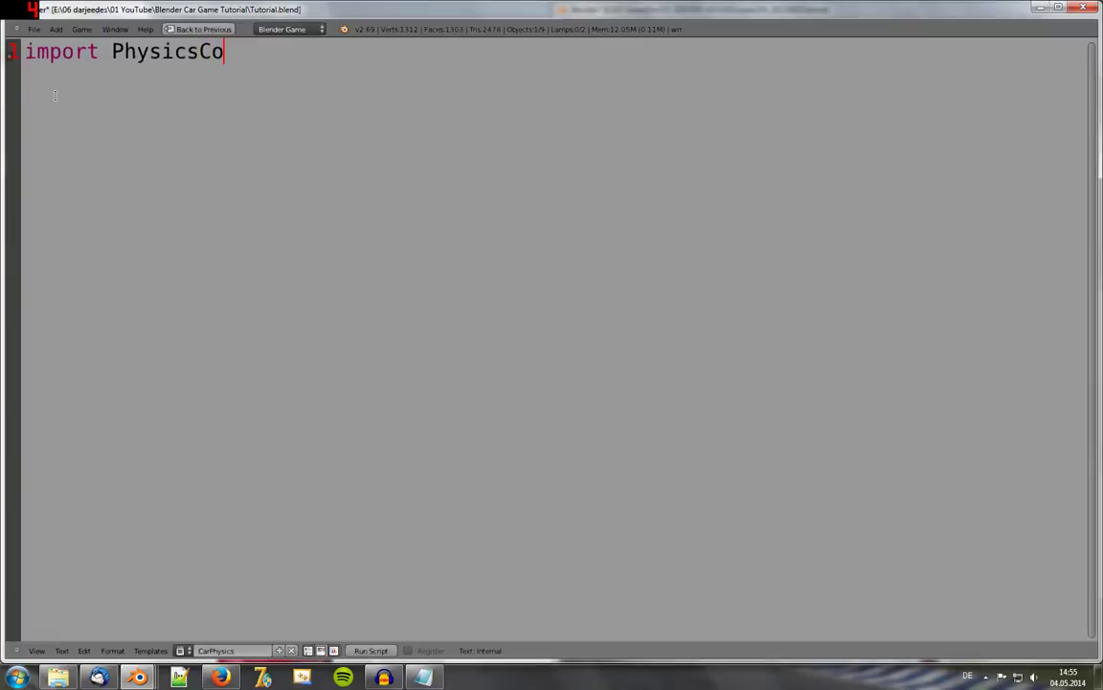
text(nstraints)
key(BackSpace)
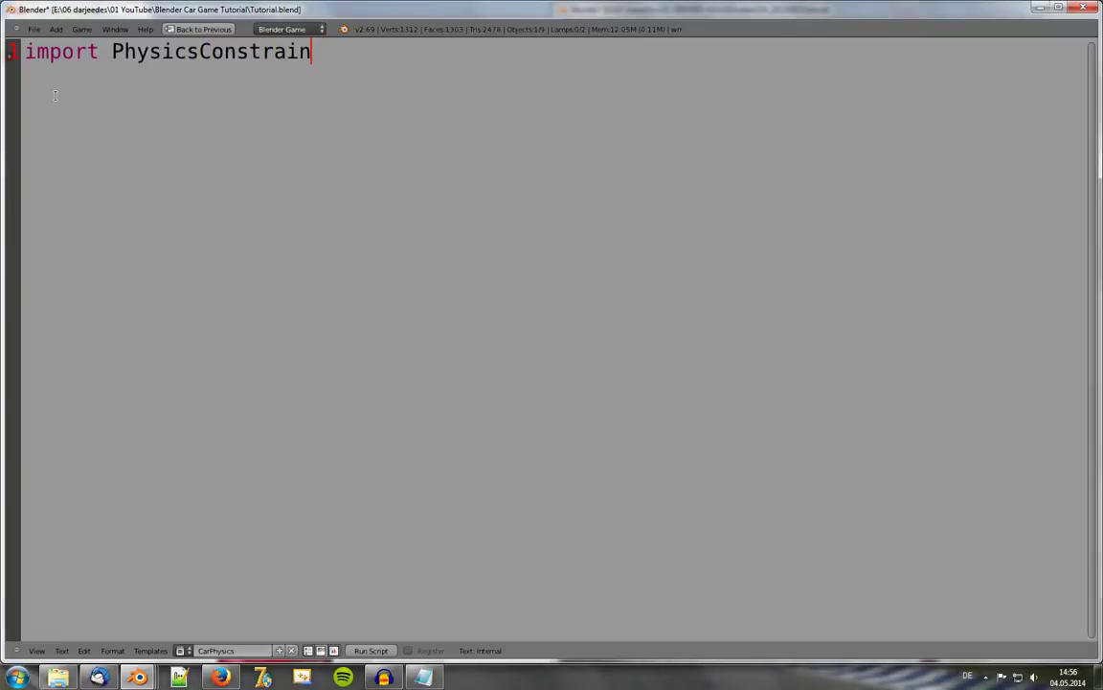
text(ts)
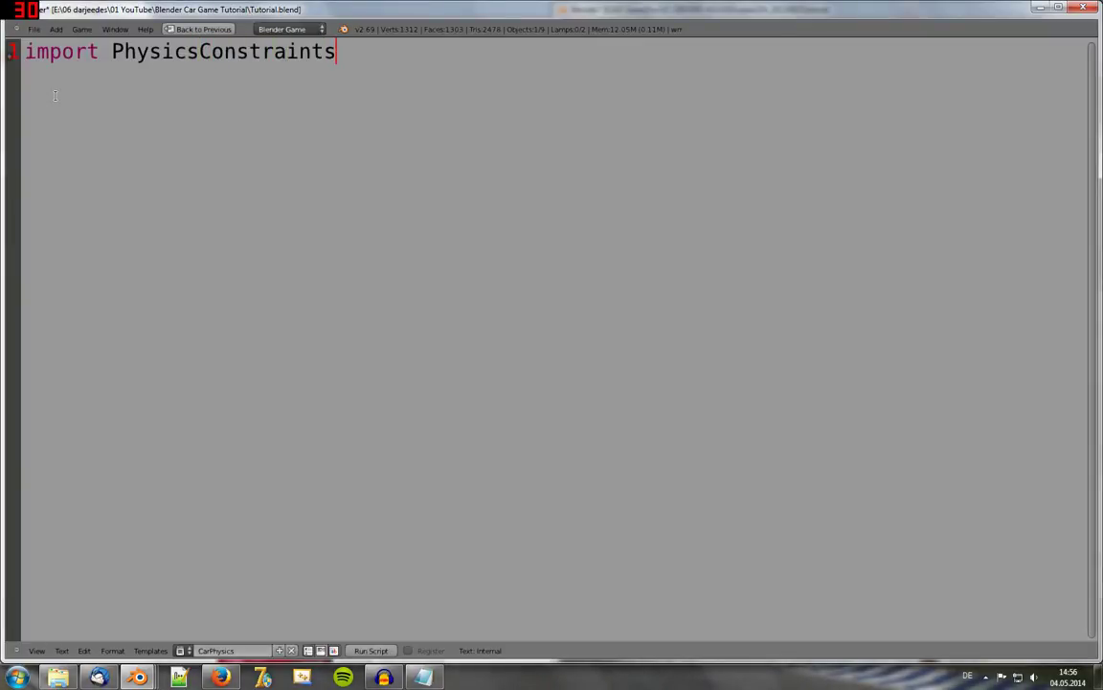
text( as)
text( PC)
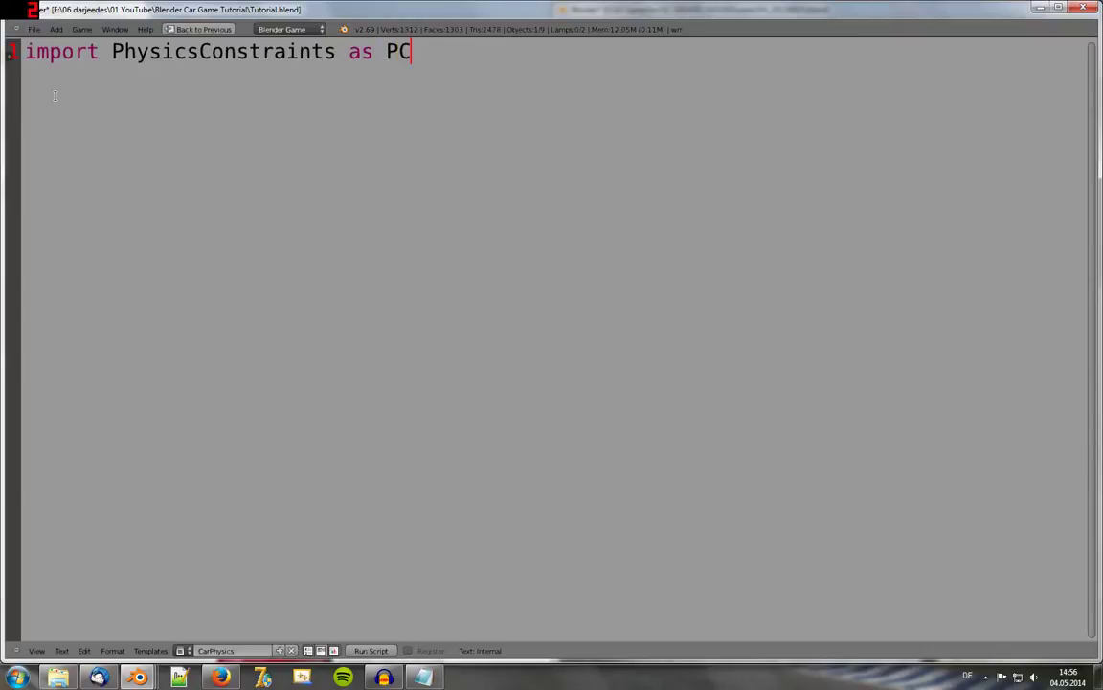
key(Return)
Step: Add 'from bge import logic' and 'scn = logic.getCurrentScene()'
text(from )
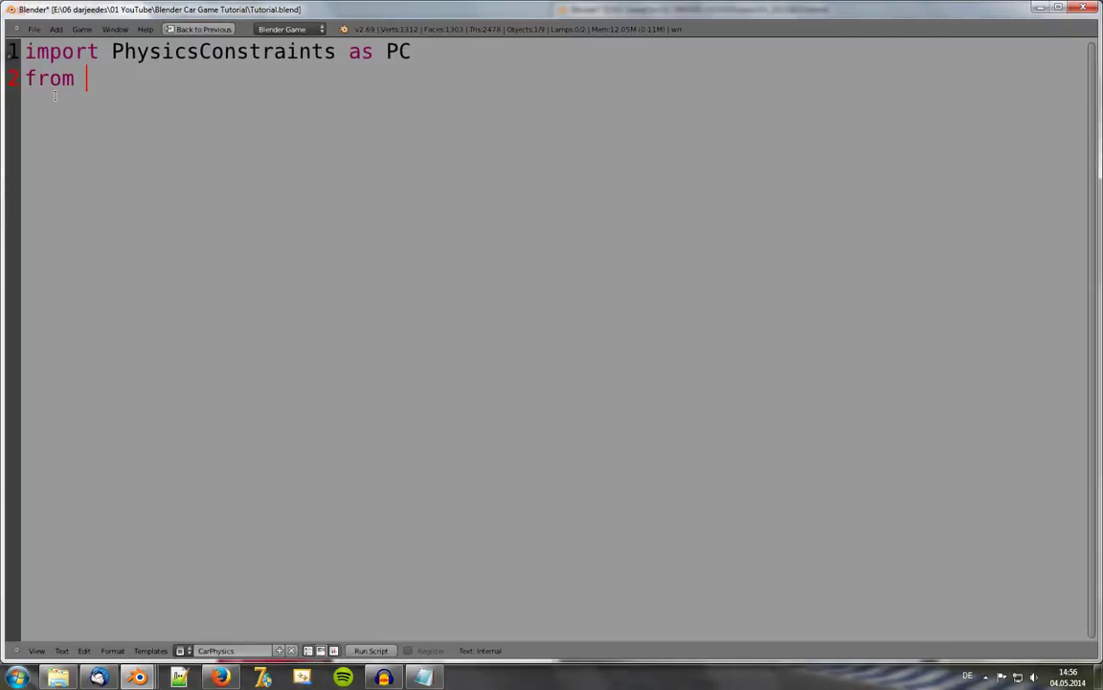
text(bge)
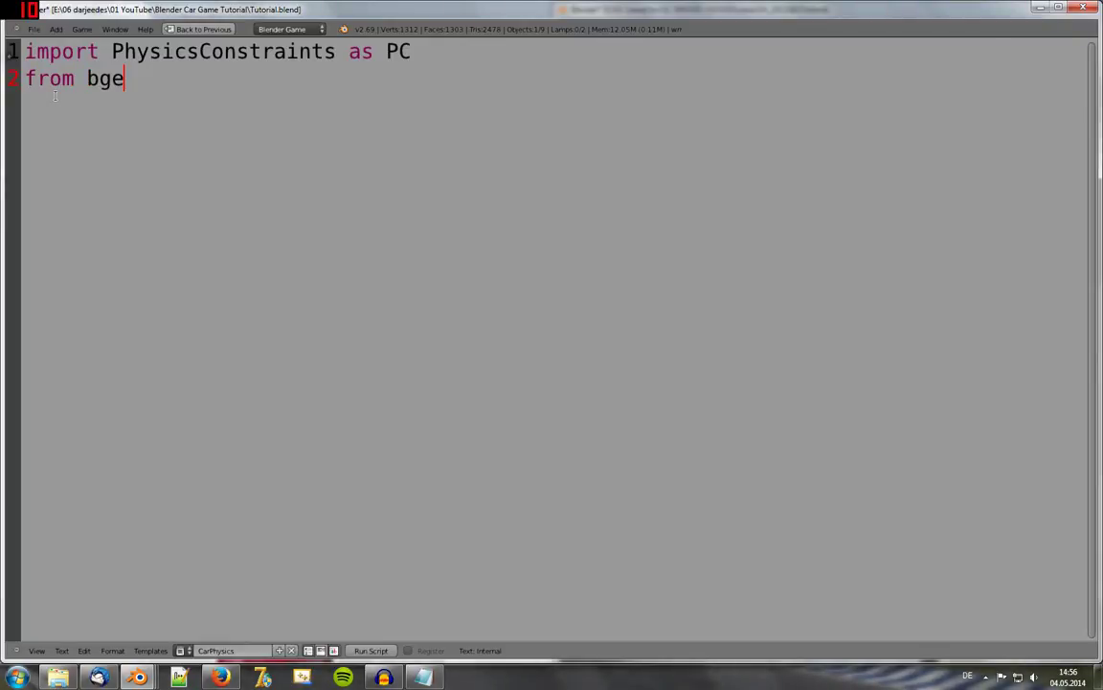
text( import)
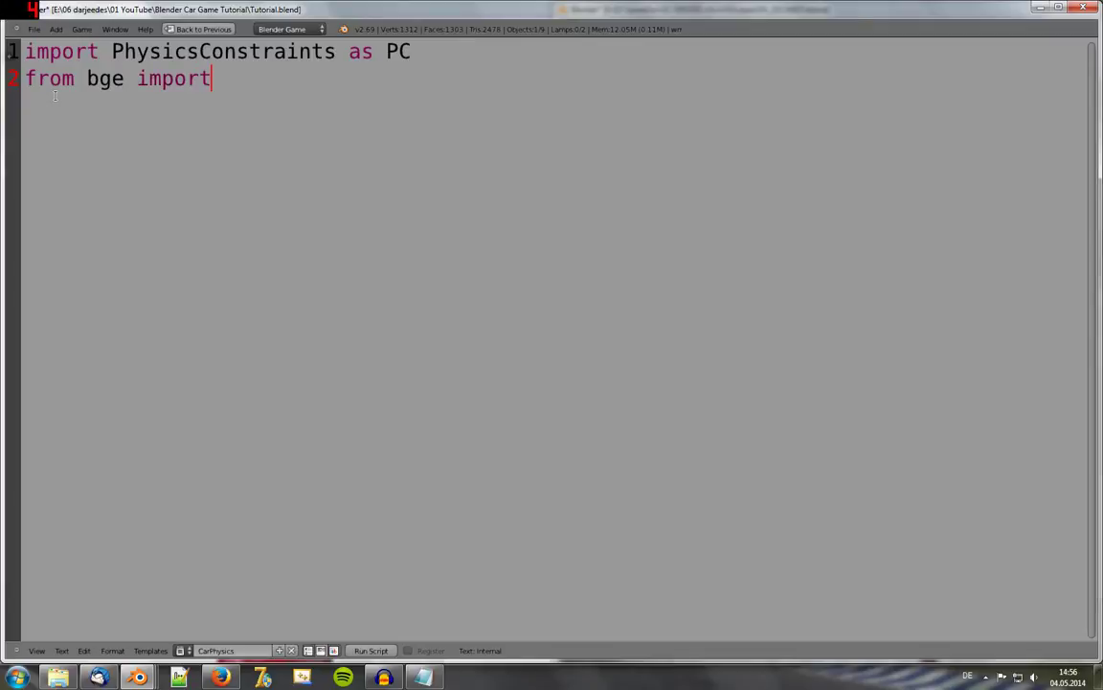
text( lo)
text(gic)
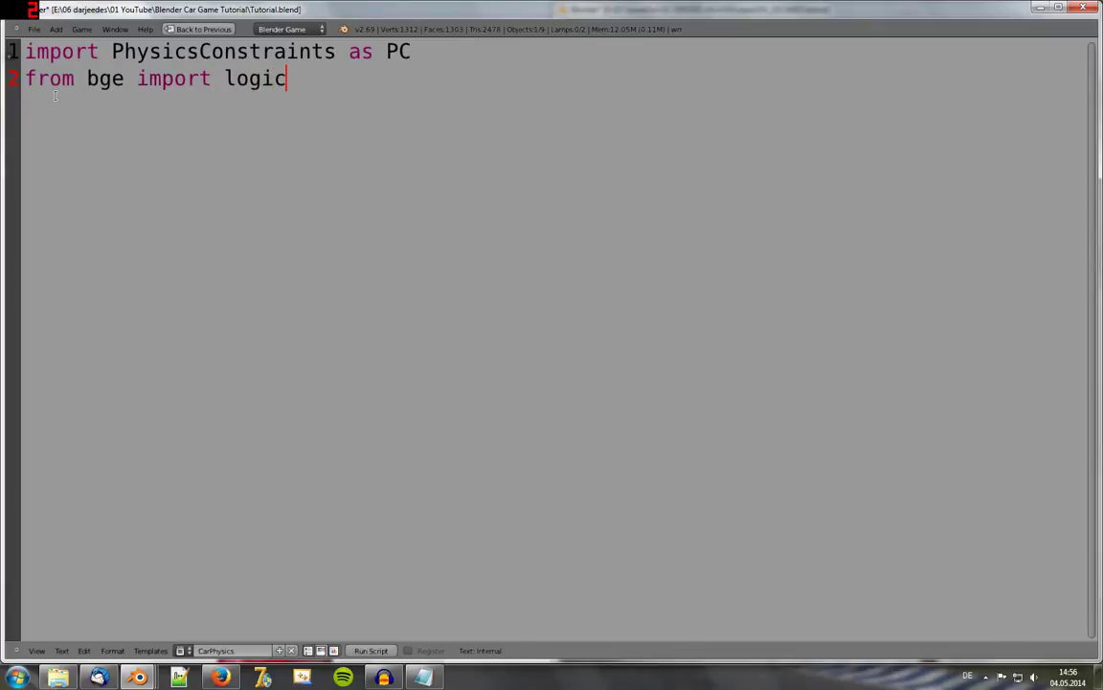
key(Return)
key(Return)
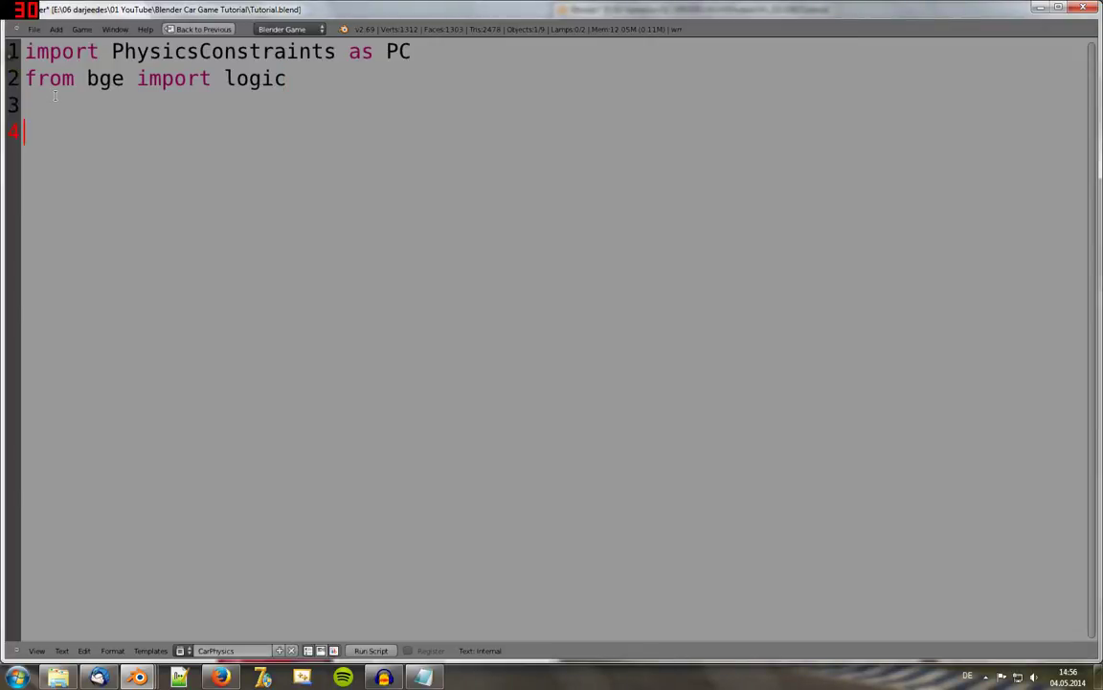
text(scn)
text( =)
text( logi)
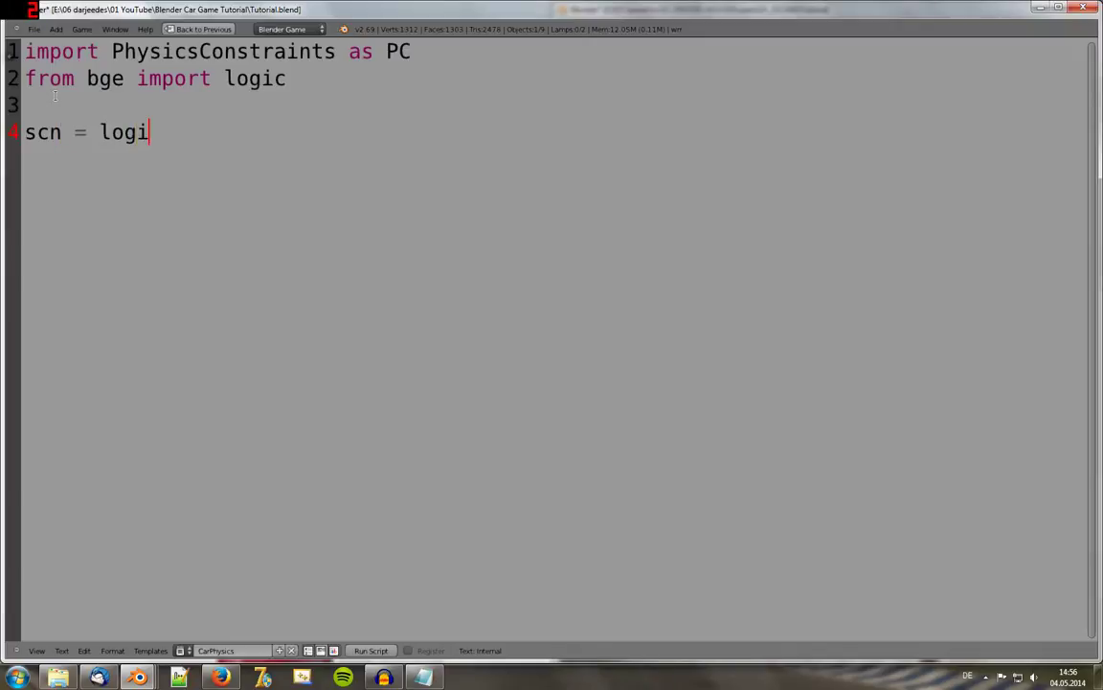
text(c.g)
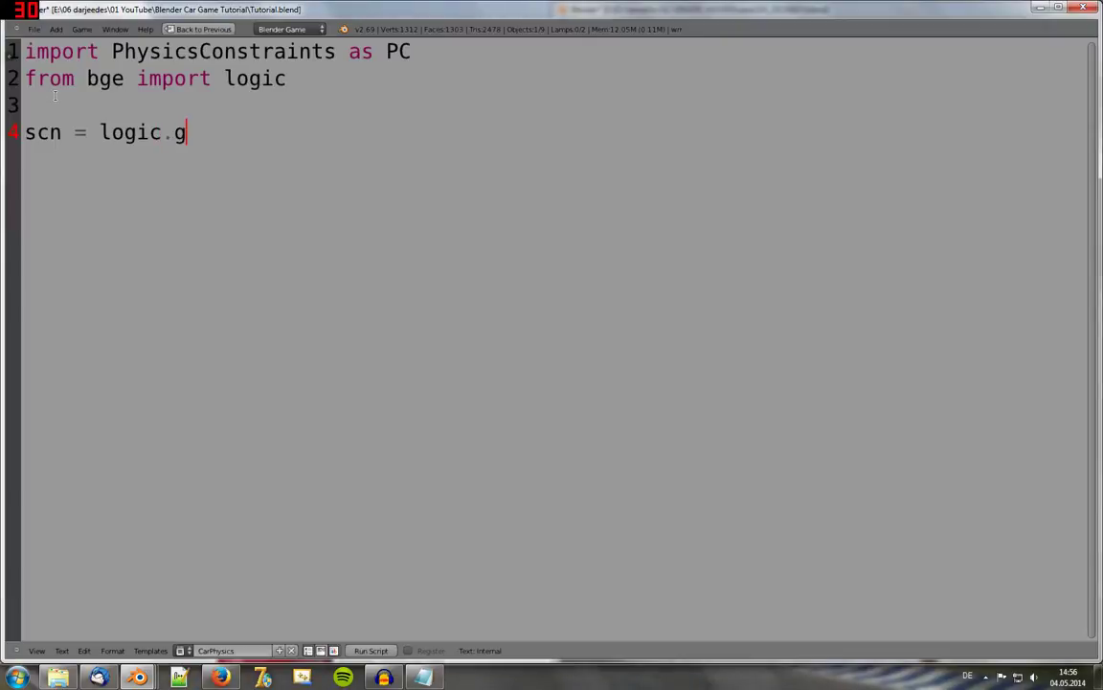
text(etCurrent)
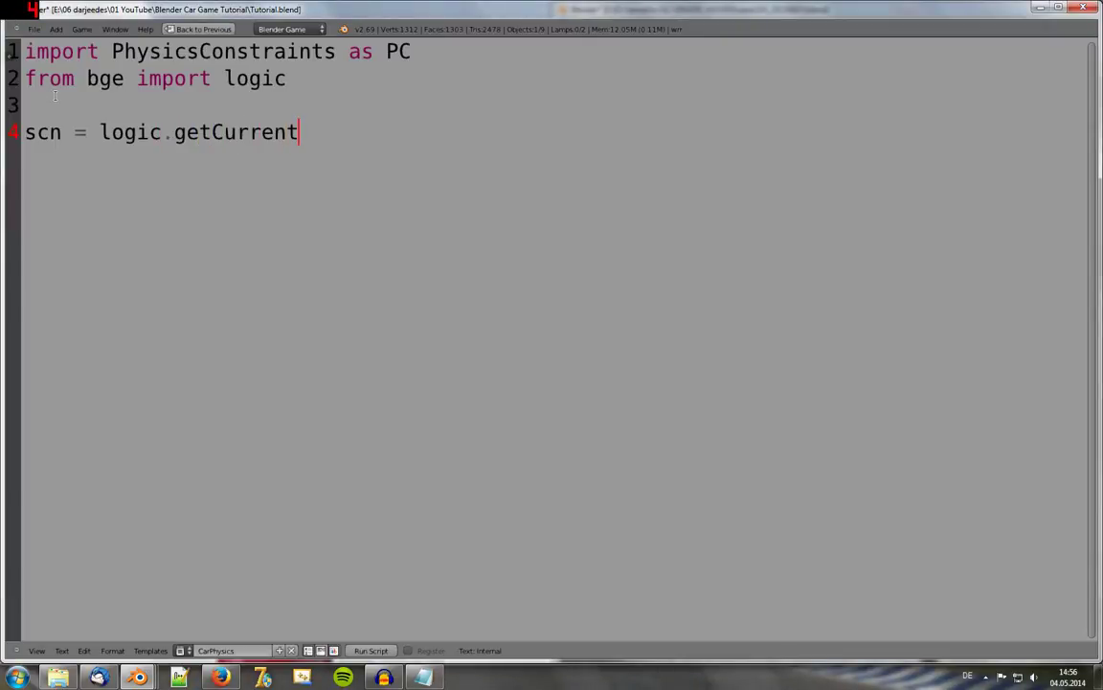
text(Scene)
text(())
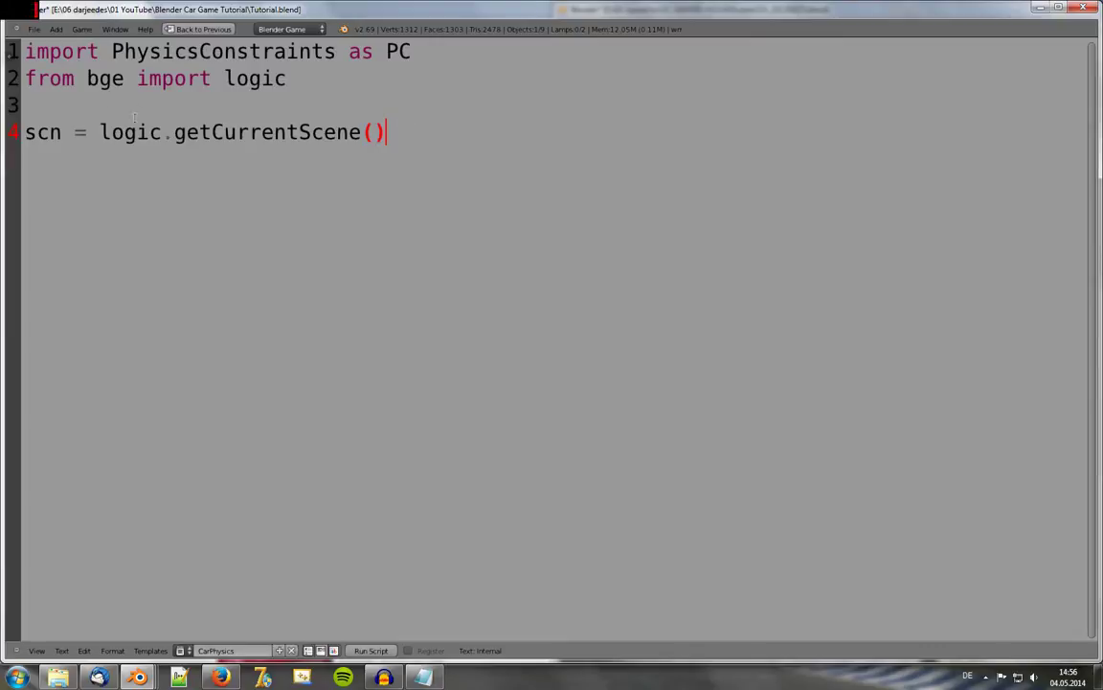
key(ctrl+Up)
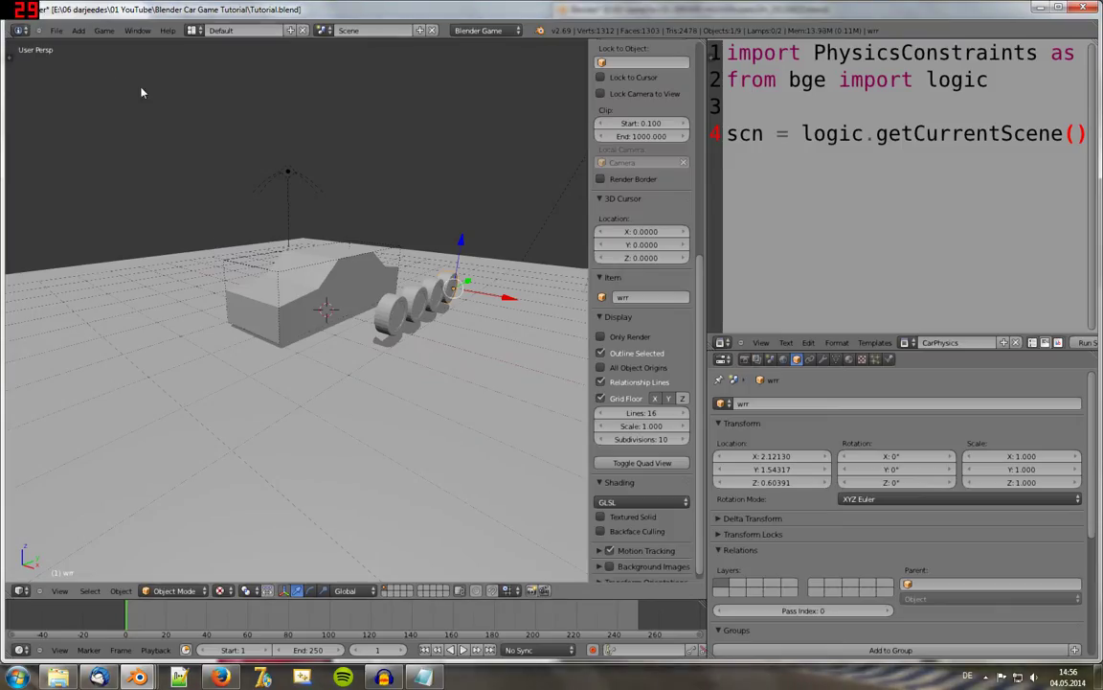
Step: Check the scene name, then add the line car = scn.objects["Car"] on line 6
click(322, 31)
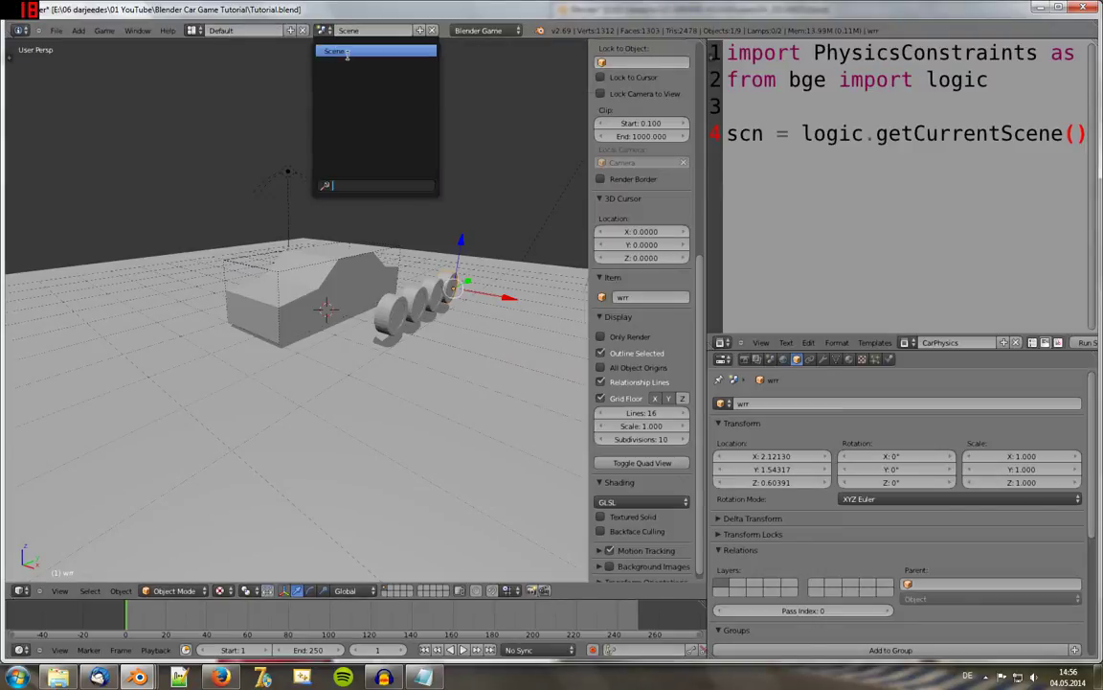
key(ctrl+Up)
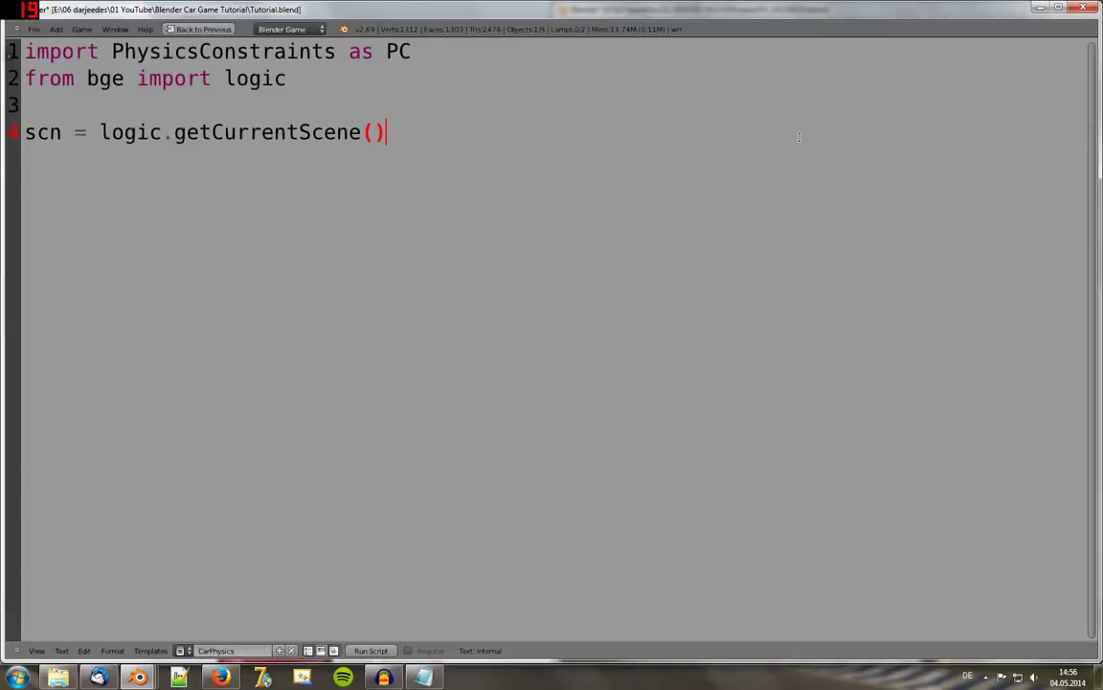
key(Return)
key(Return)
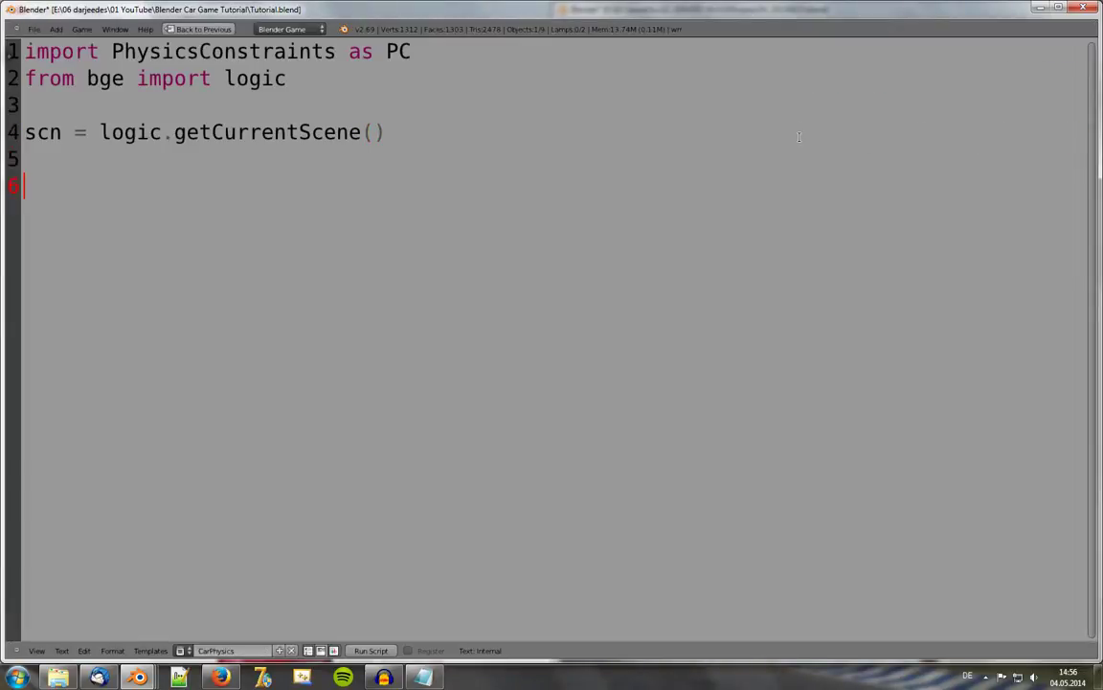
text(car = )
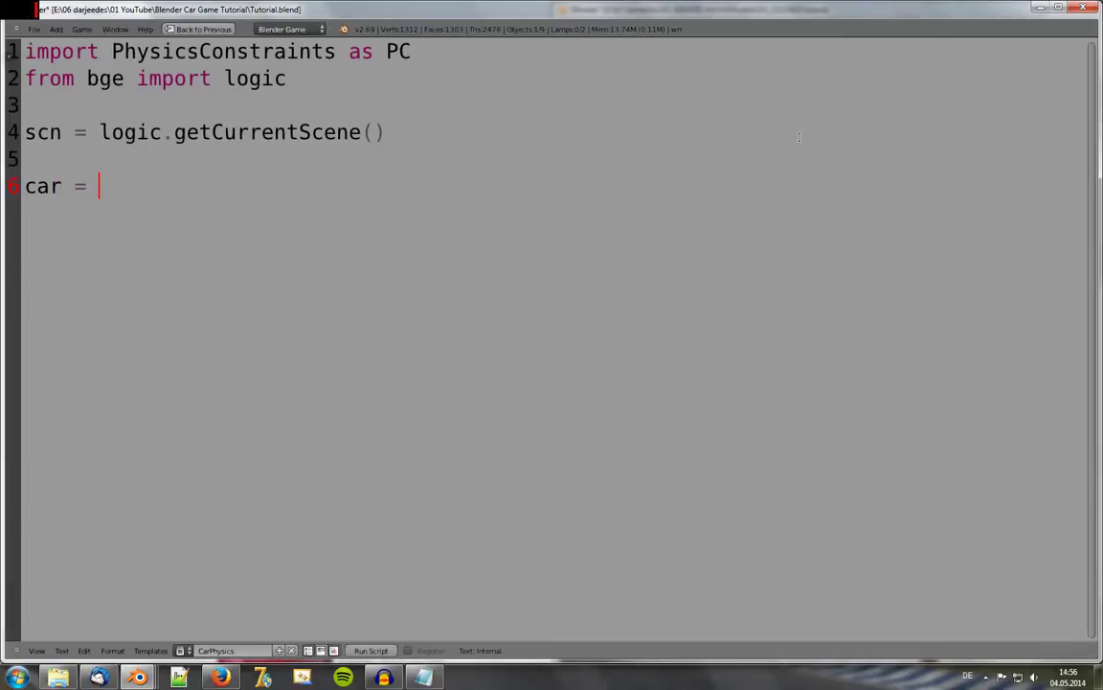
text(scn)
text(.)
text(objec)
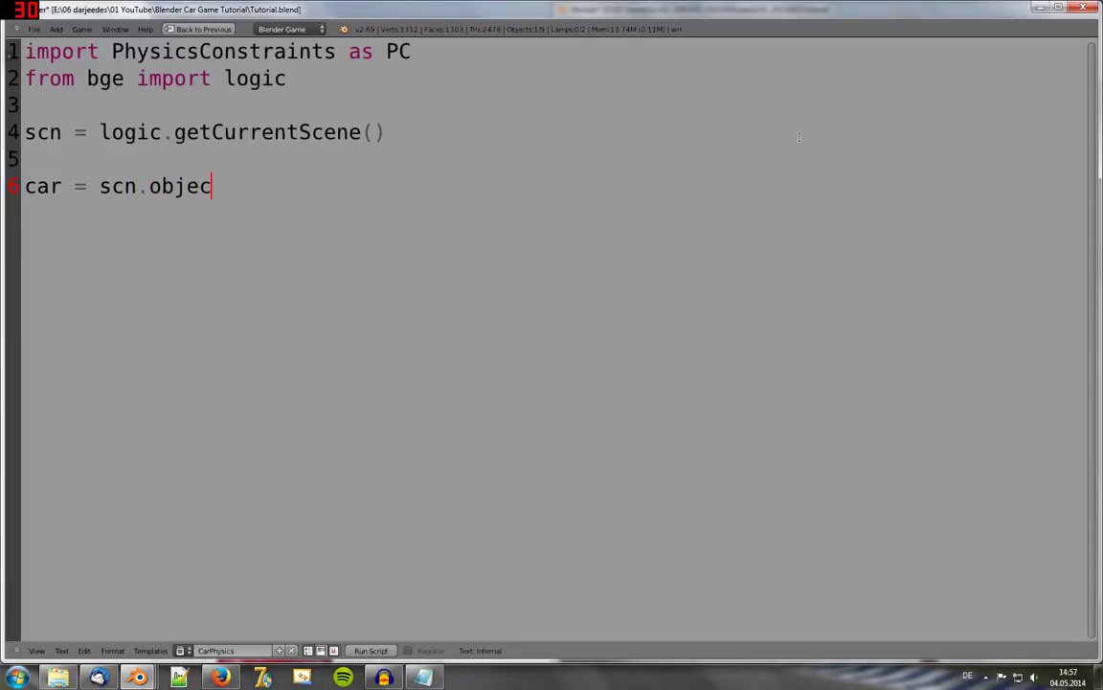
text(ts[])
key(Left)
text("")
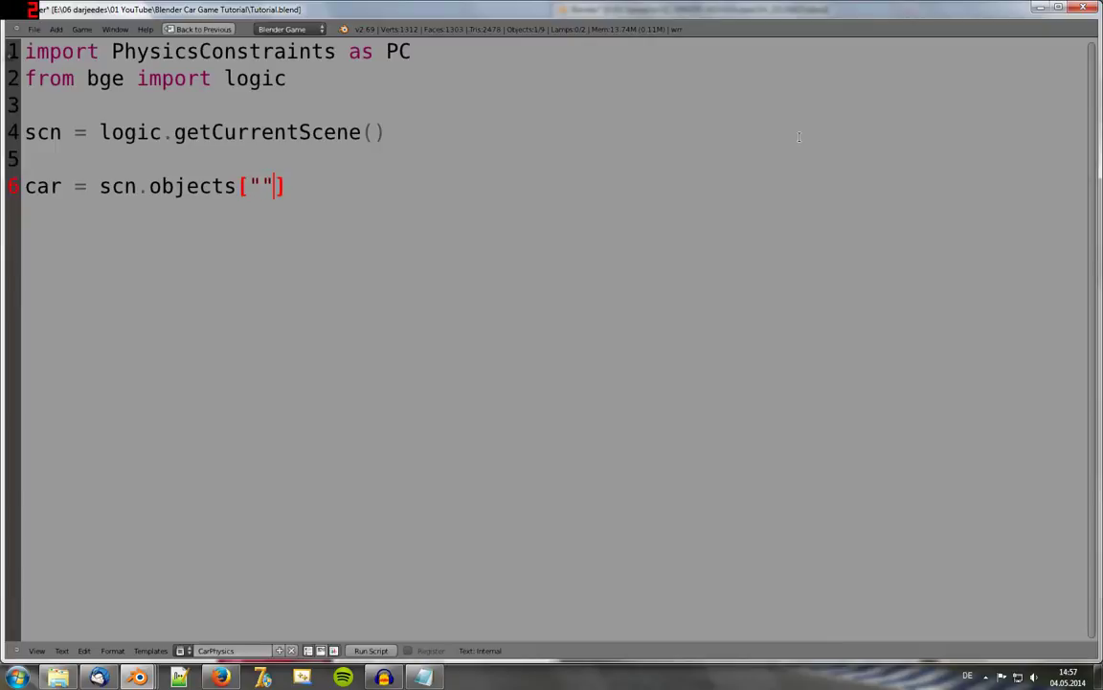
key(Left)
text(Car)
key(ctrl+Up)
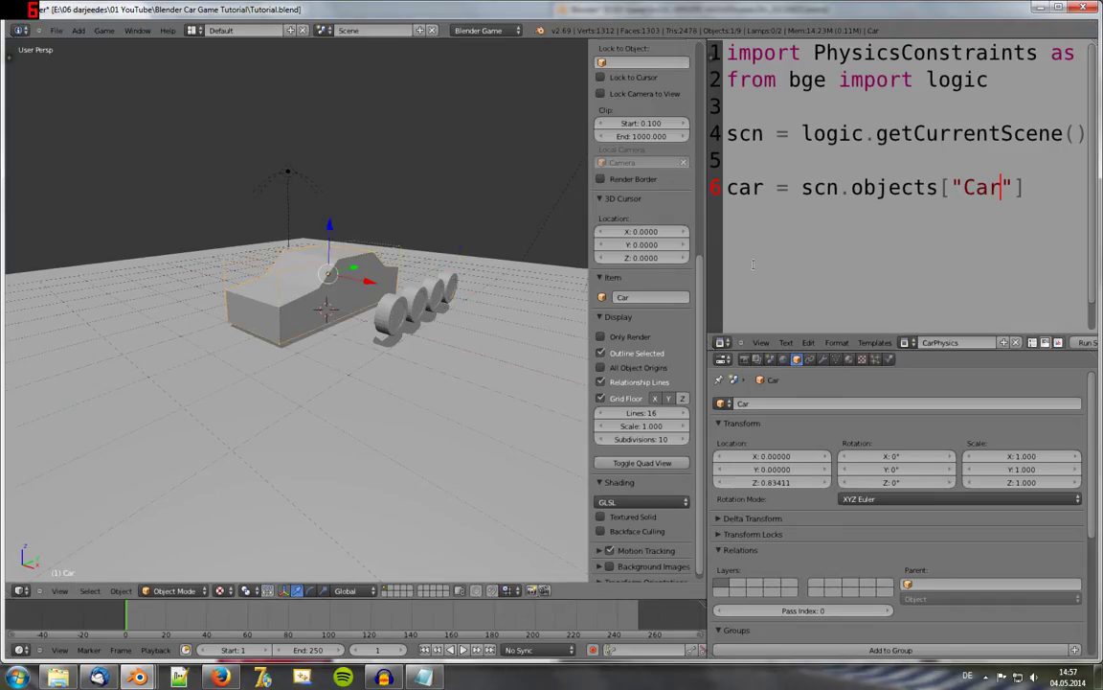
key(ctrl+Up)
key(Right)
Step: Add wfl = scn.objects["wfl"] by reusing the copied Car lookup text
key(Right)
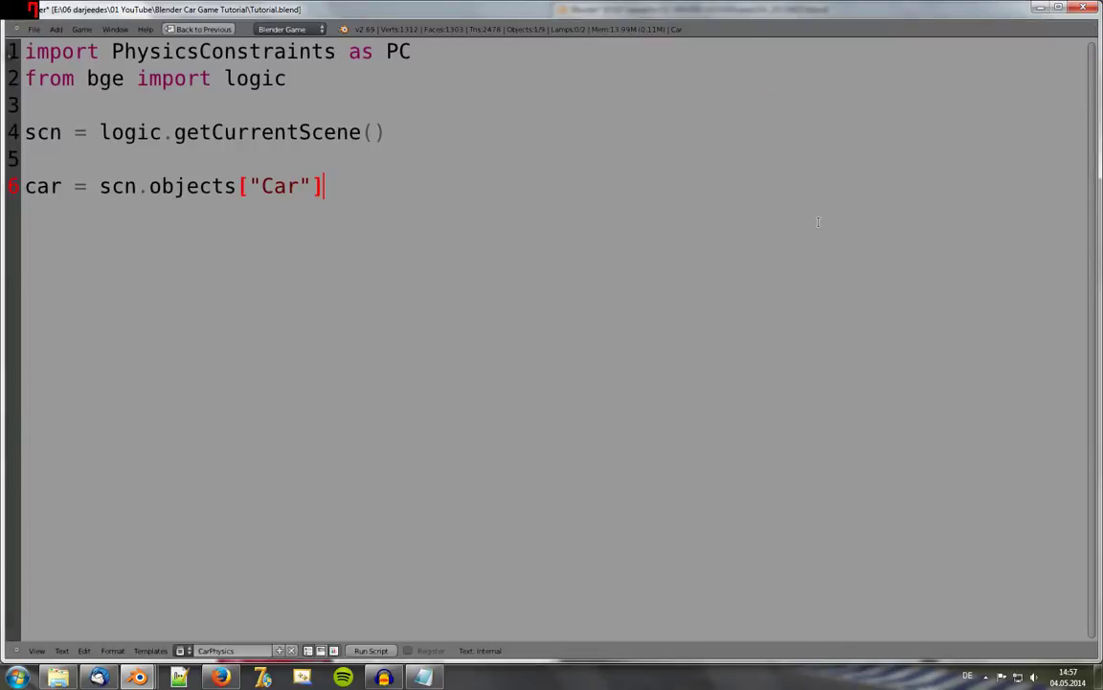
key(Return)
text(wfl)
key(Up)
key(Right)
key(Right)
key(Right)
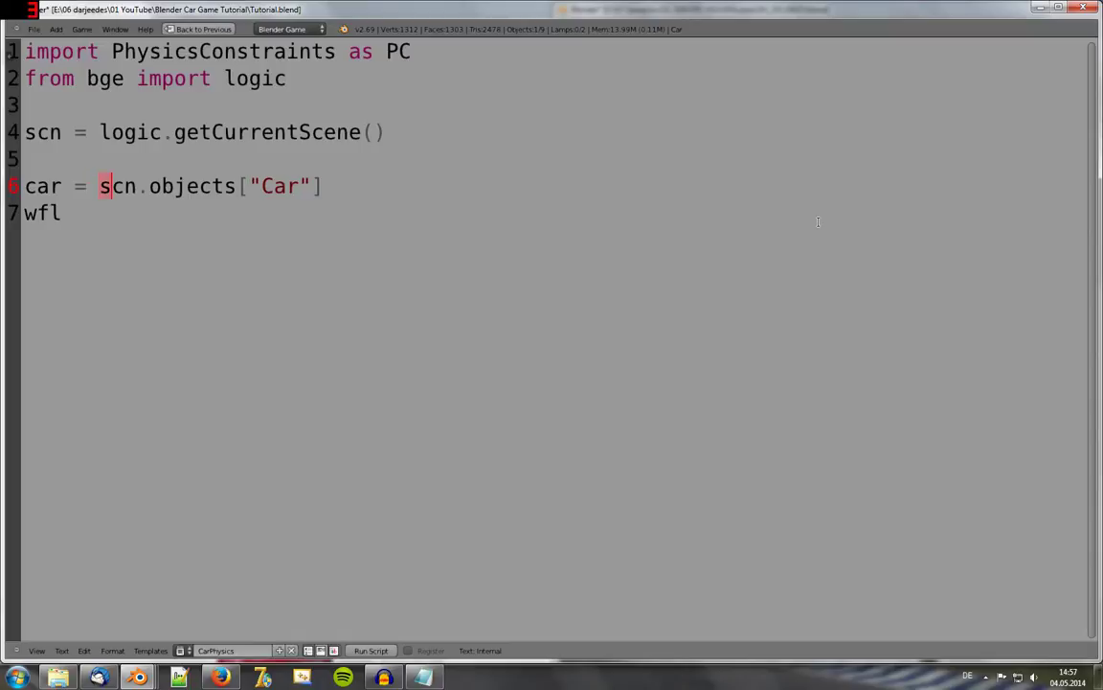
key(shift+Right)
key(shift+Right)
key(shift+Right)
key(shift+Right)
key(shift+Right)
key(shift+Right)
key(ctrl+c)
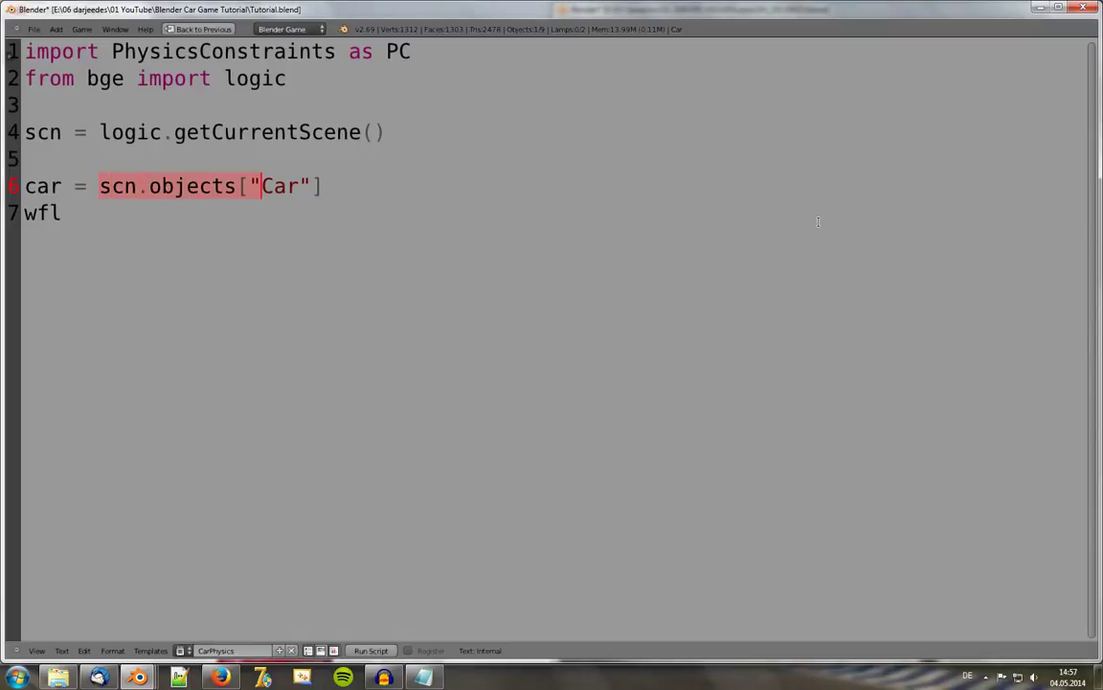
key(Down)
text(=)
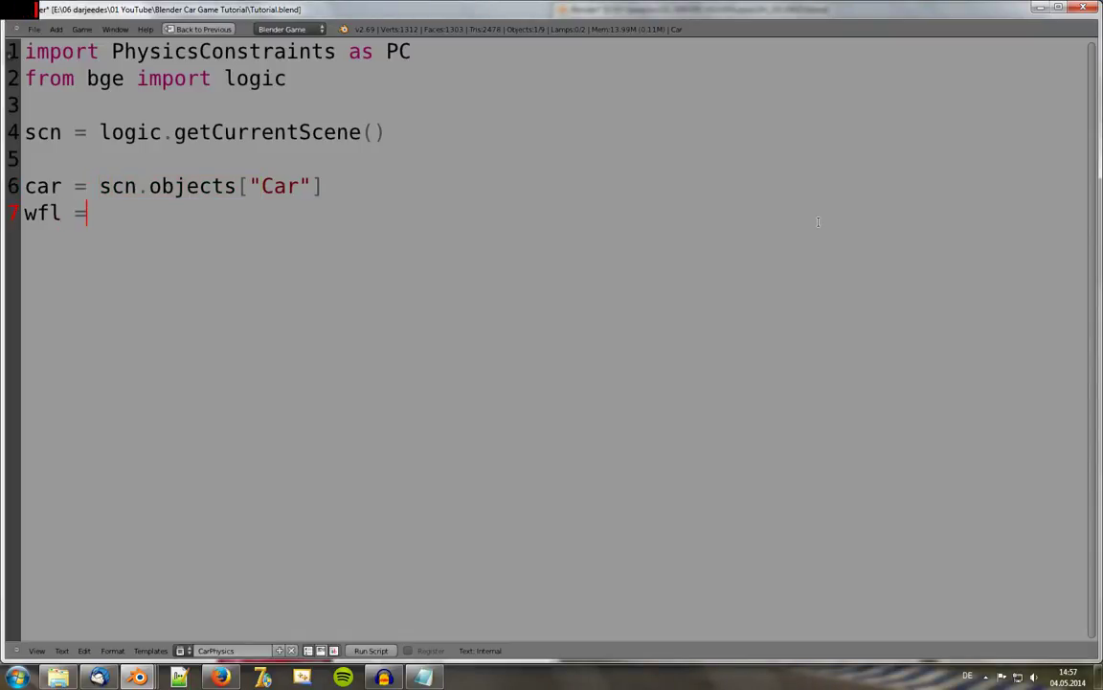
key(ctrl+v)
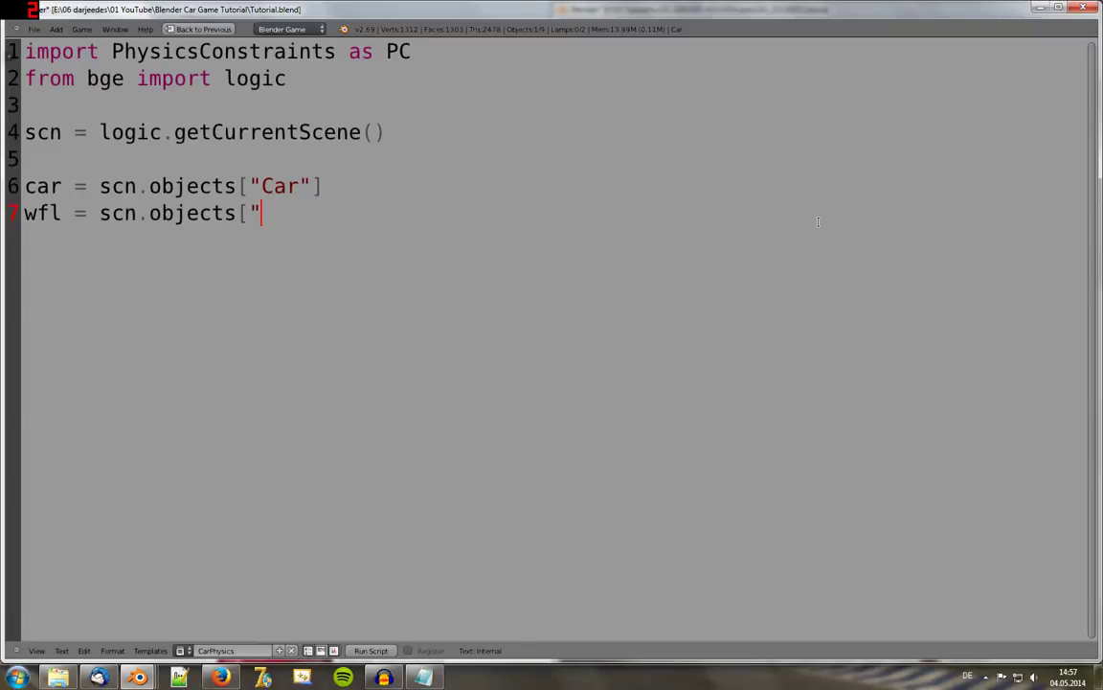
text(wfl")
text(])
key(Return)
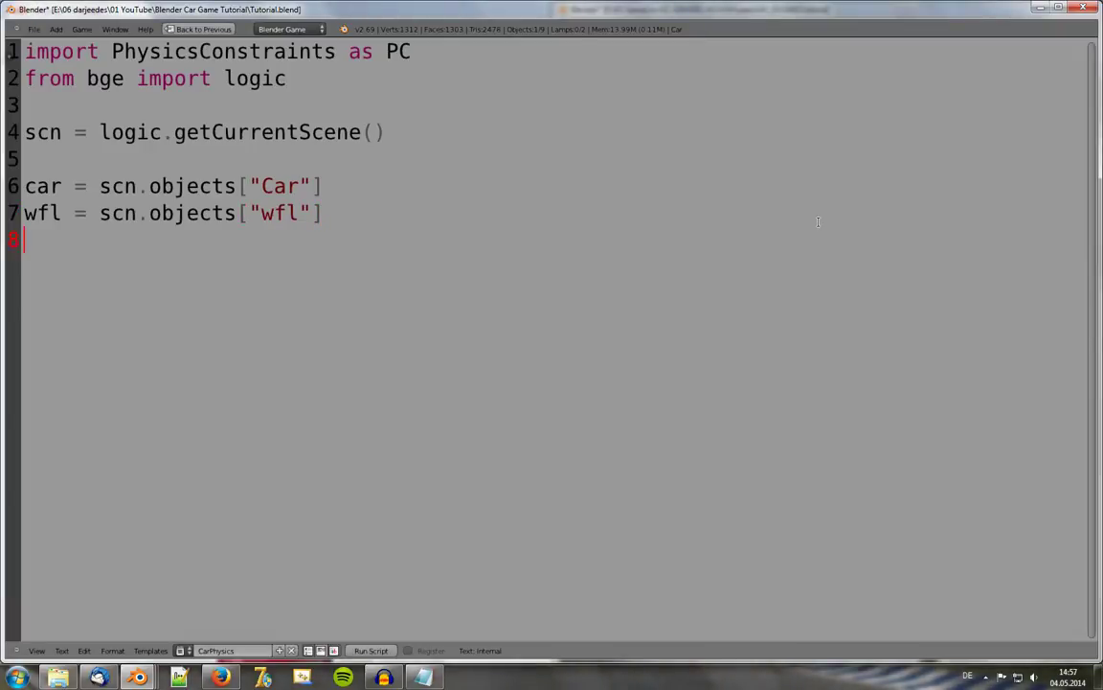
Step: Add matching scn.objects lookups for wheels wfr, wrl and wrr
text(wf)
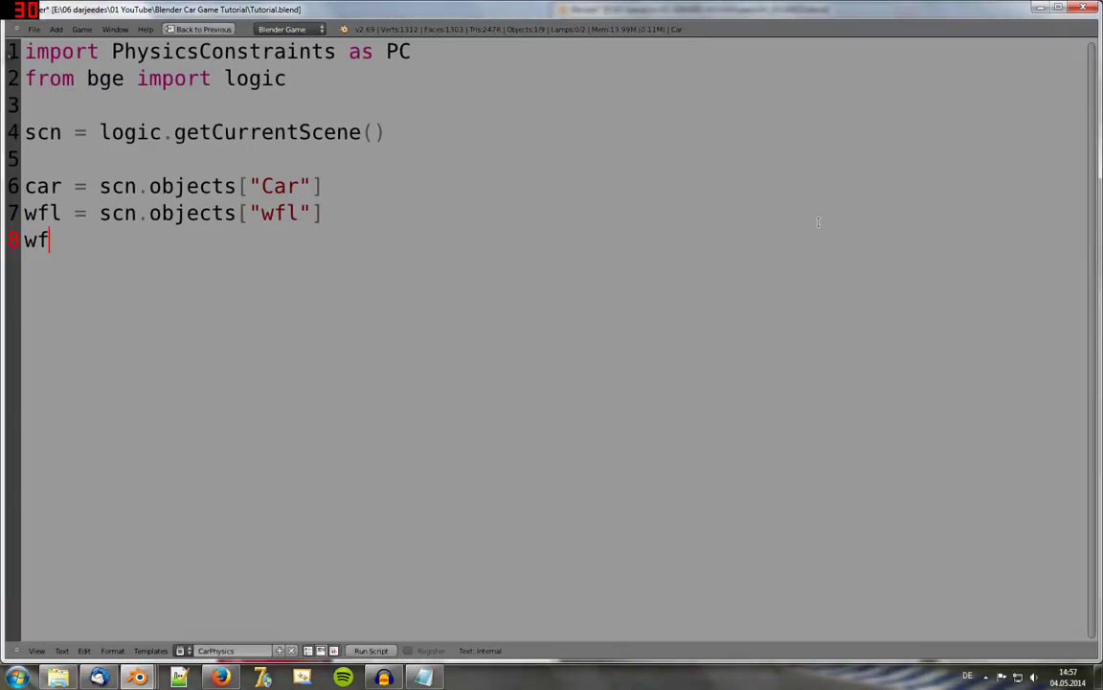
text(r)
text( = scn.objects[")
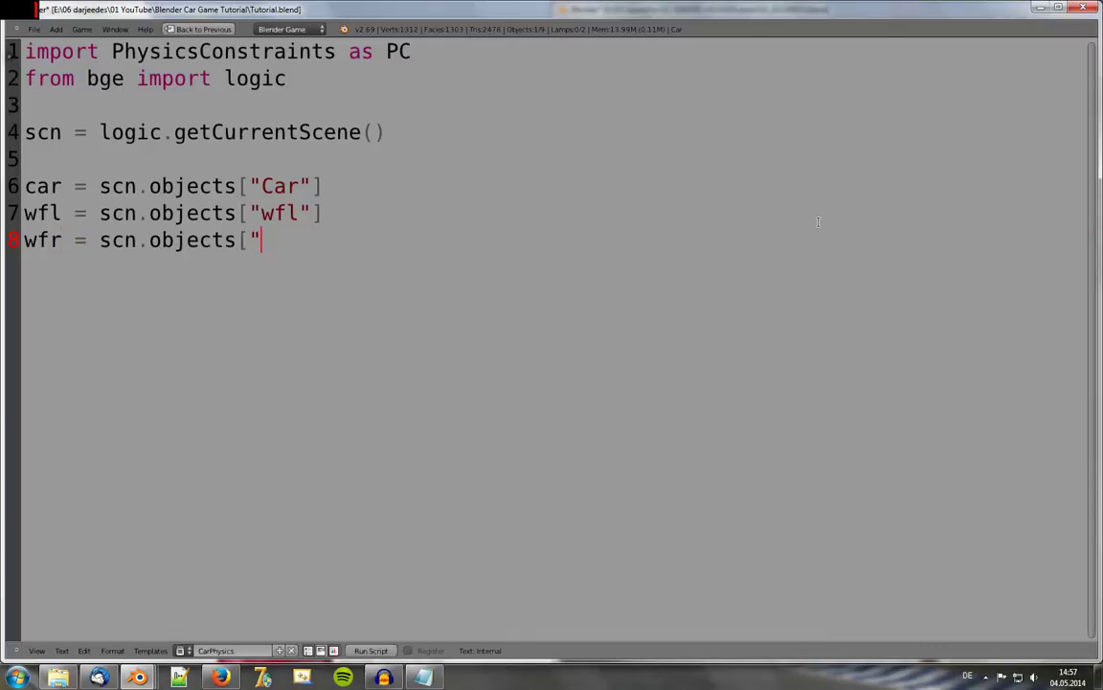
text(w)
text(fr"])
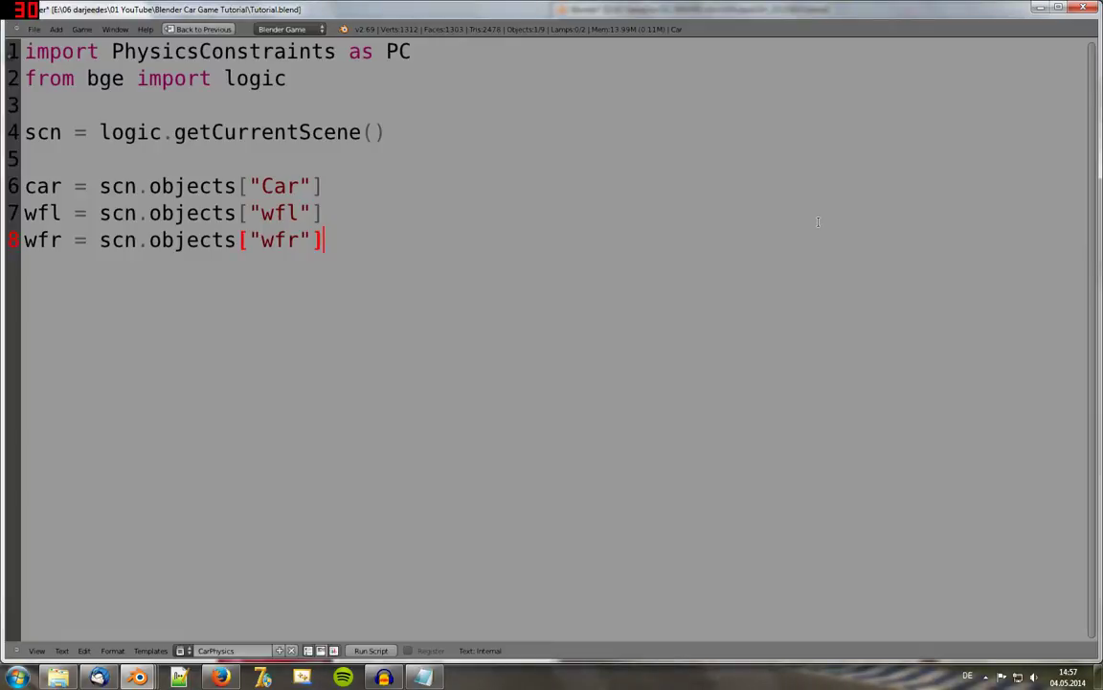
key(Return)
text(wrl)
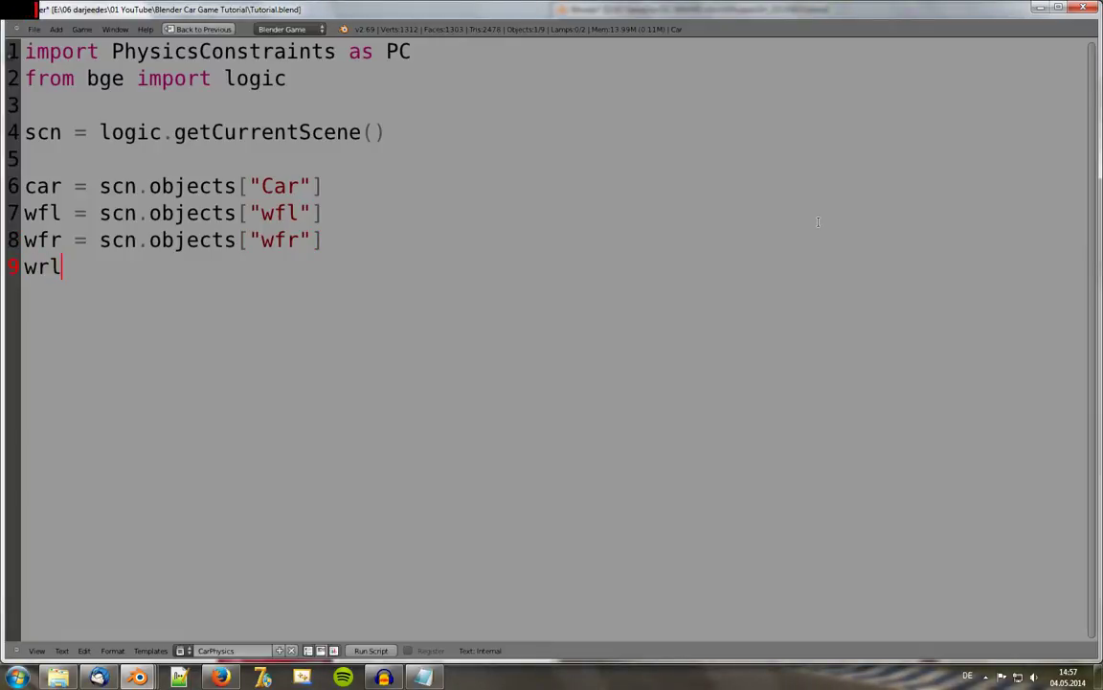
text( = scn.objects[")
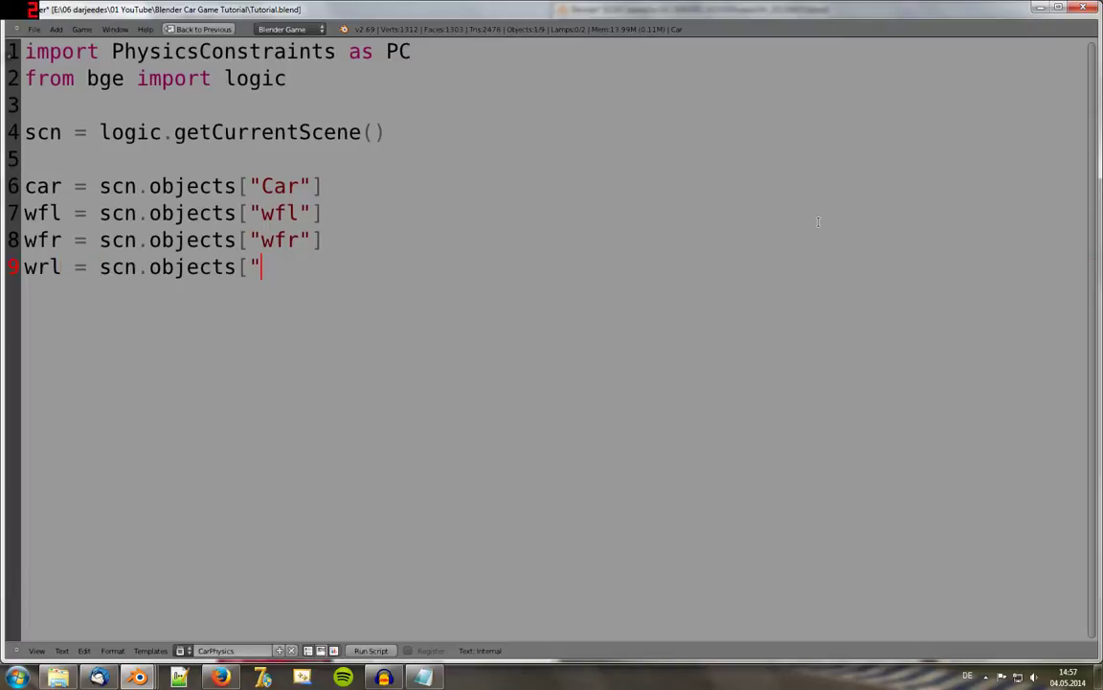
text(wrl)
text("])
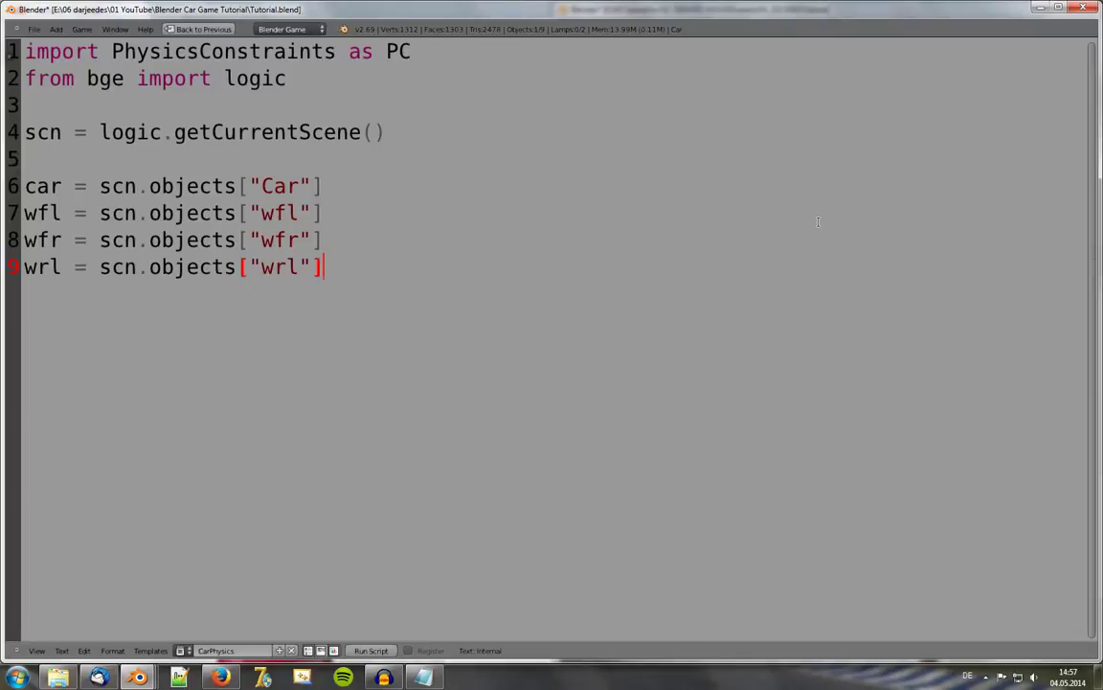
key(Return)
text(w)
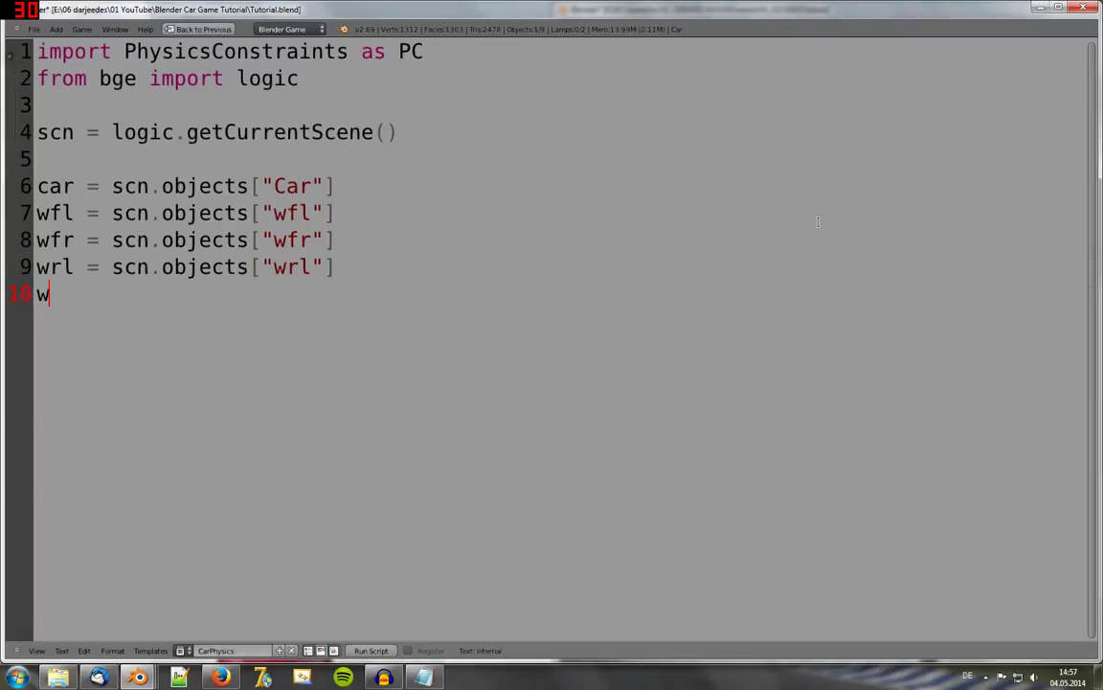
text(rr)
text( = scn.objects[")
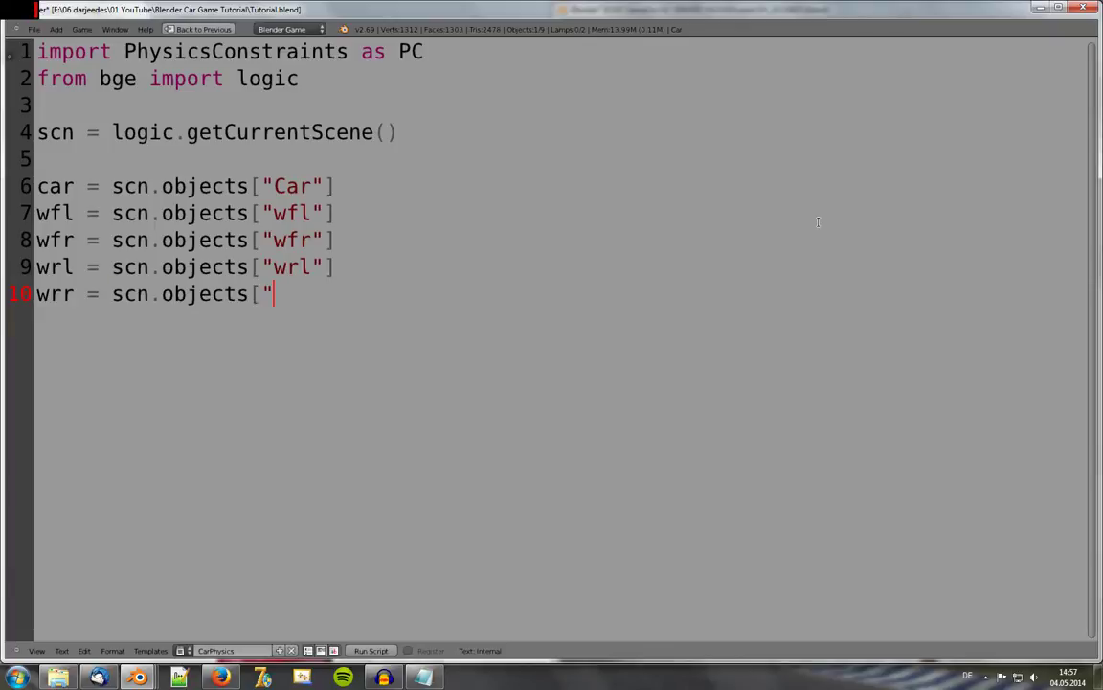
text(wrr")
text(])
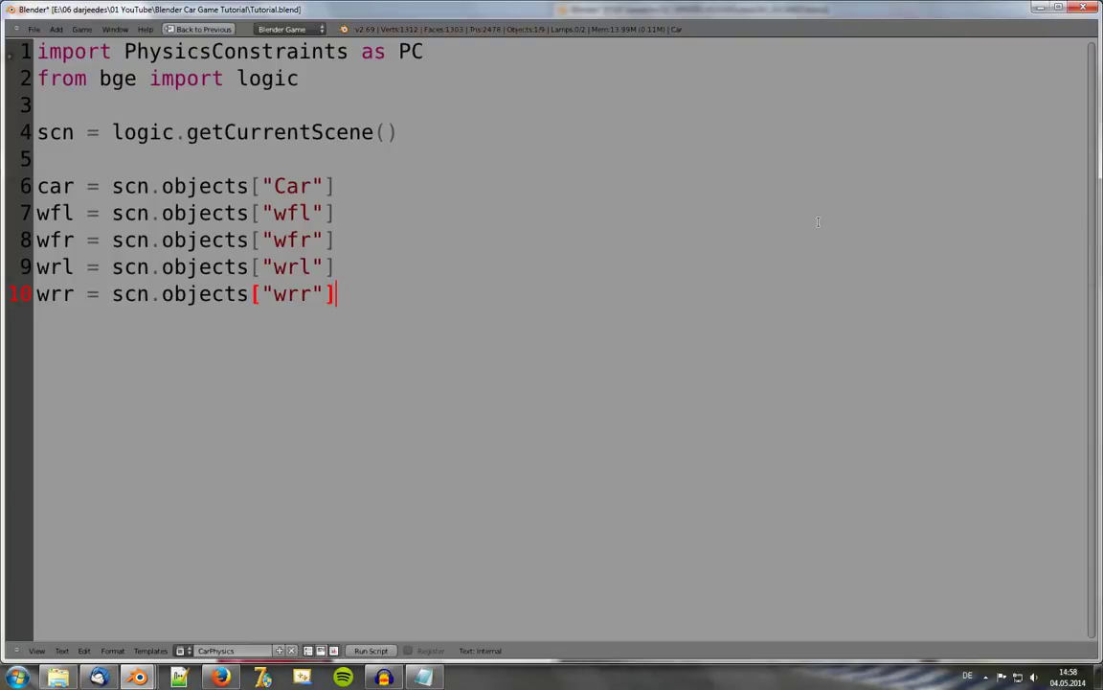
key(Return)
key(Return)
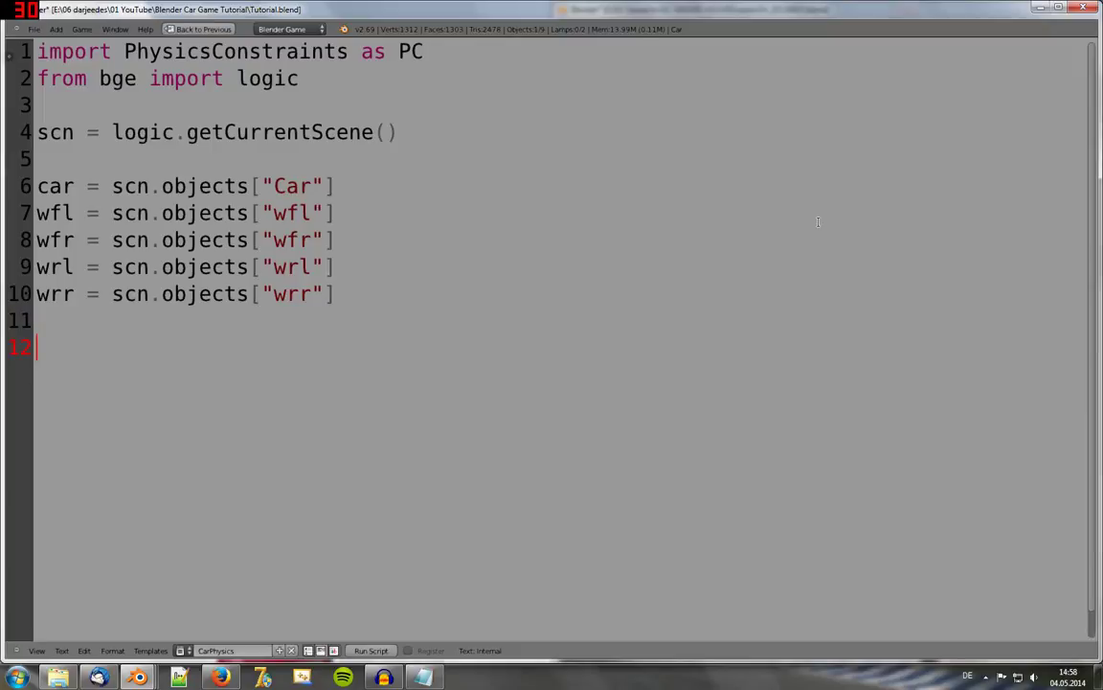
Step: Type the comment '# Initialisierung' on line 12, fixing typos and spacing
text(#I)
text(nitialöi)
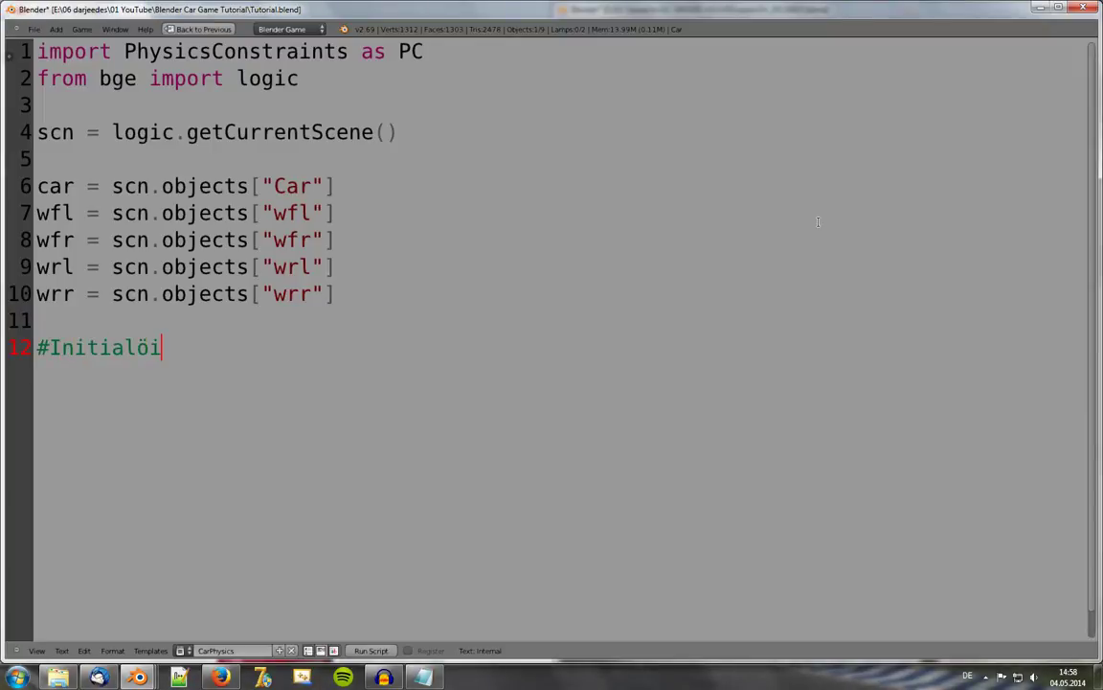
key(BackSpace)
key(BackSpace)
text(is)
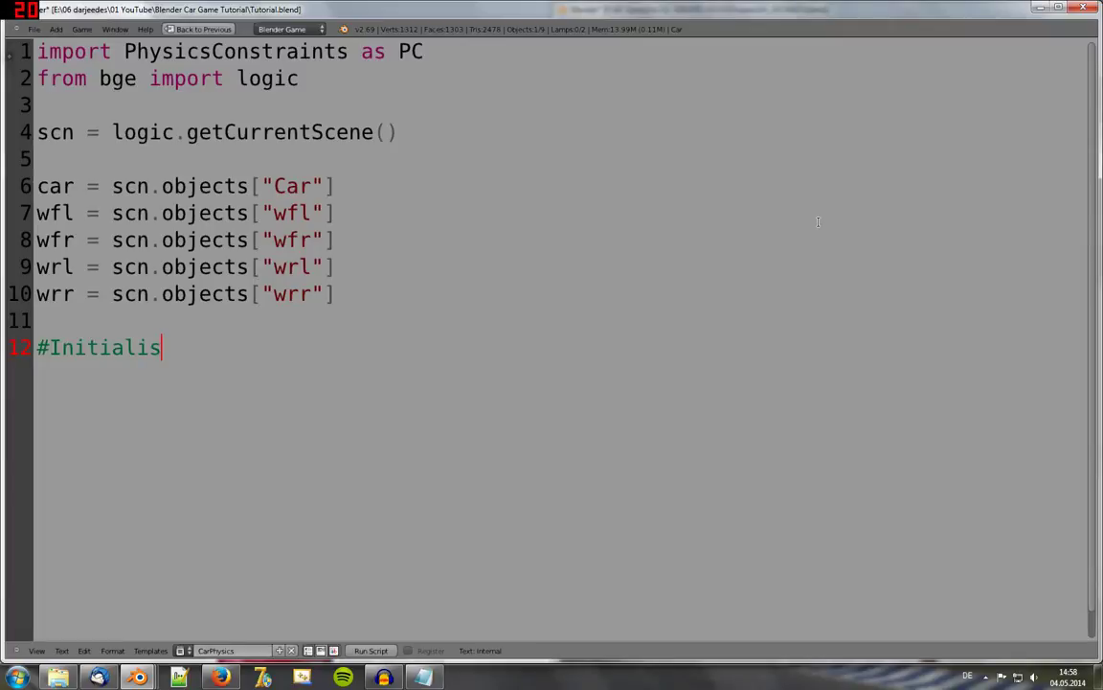
text(ierung)
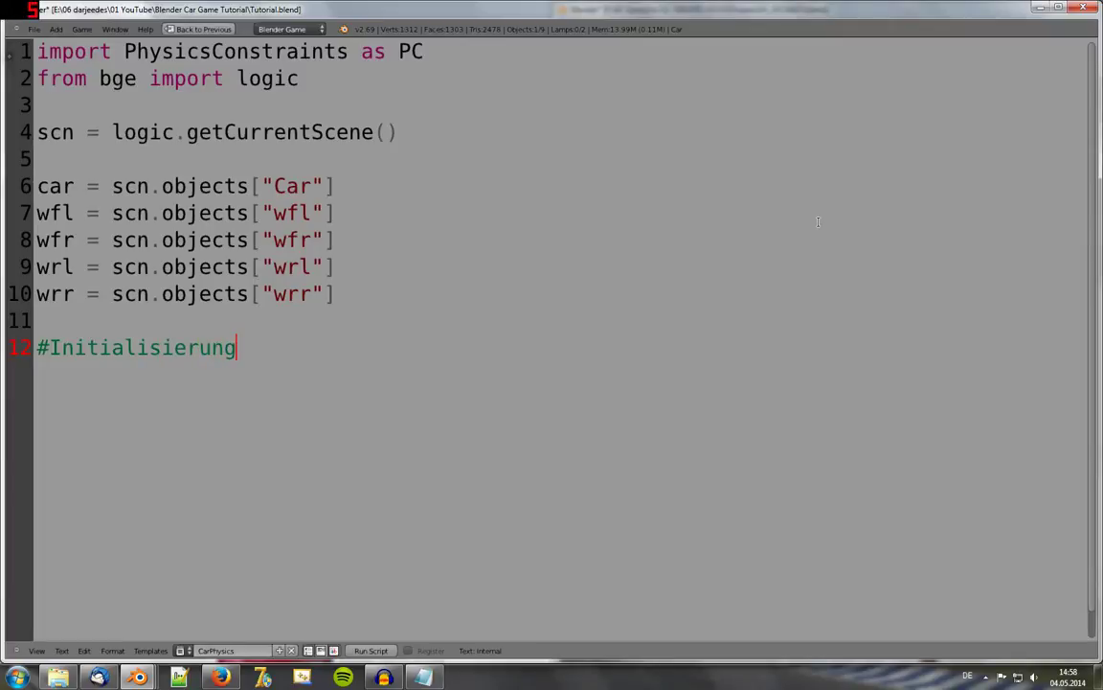
key(Left)
key(Left)
key(Left)
key(Left)
key(Left)
key(Left)
key(Right)
key(Right)
key(Right)
key(Right)
key(Right)
key(Right)
key(Right)
key(Right)
key(Right)
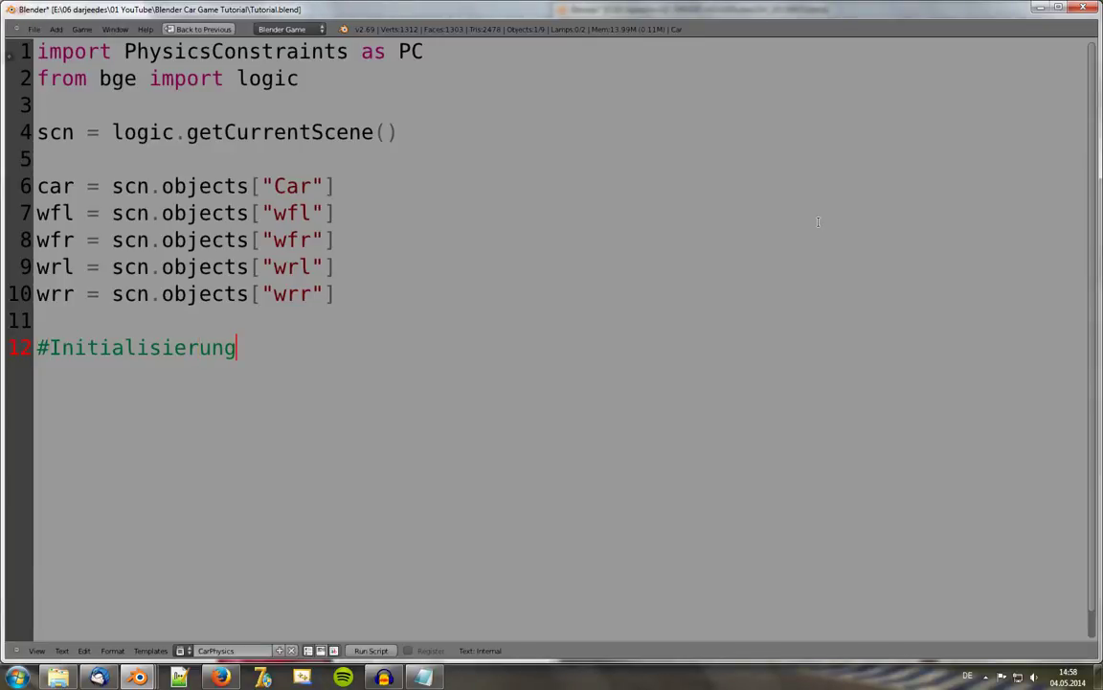
key(Left)
key(Left)
key(Left)
key(Left)
key(Left)
key(Left)
key(Left)
key(Left)
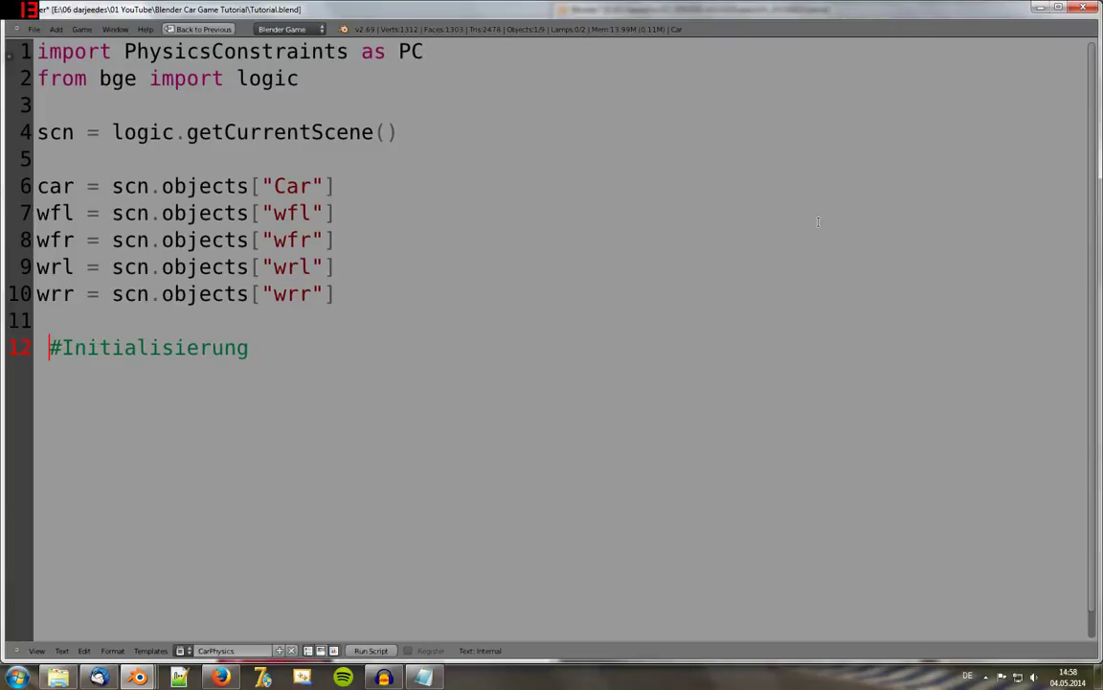
key(BackSpace)
key(Right)
key(Right)
key(Right)
key(Right)
key(Right)
key(Right)
key(Right)
key(Return)
key(Return)
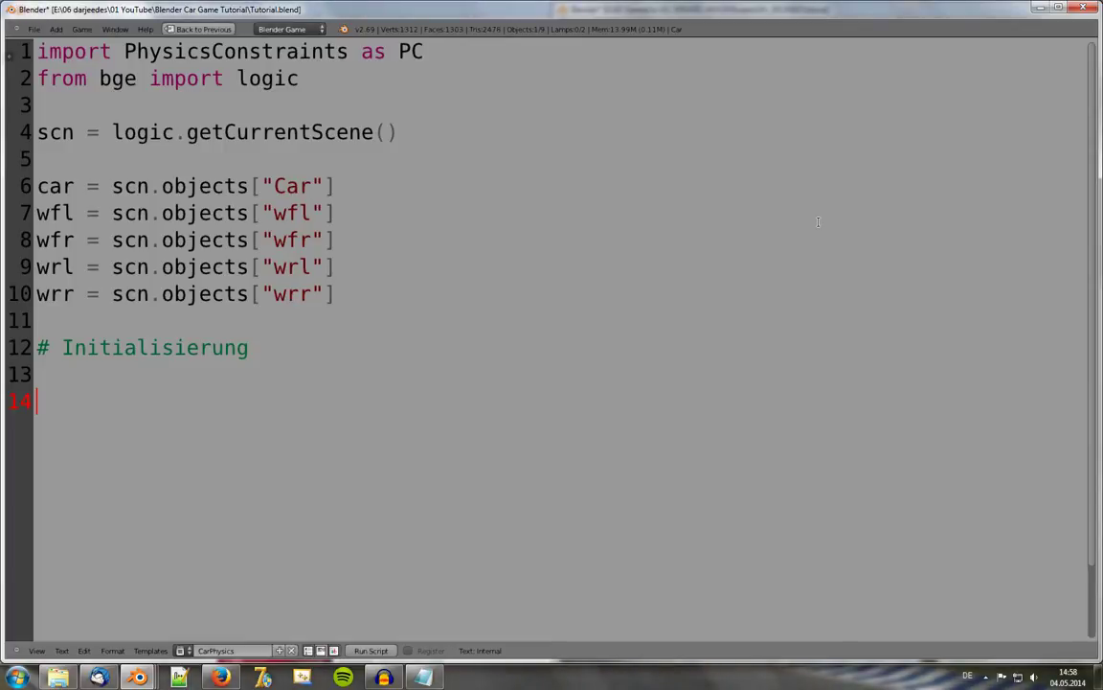
Step: Add pid = car.getPhysicsId() and susp = PC.createConstraint(pid, 0, 11)
text(pid)
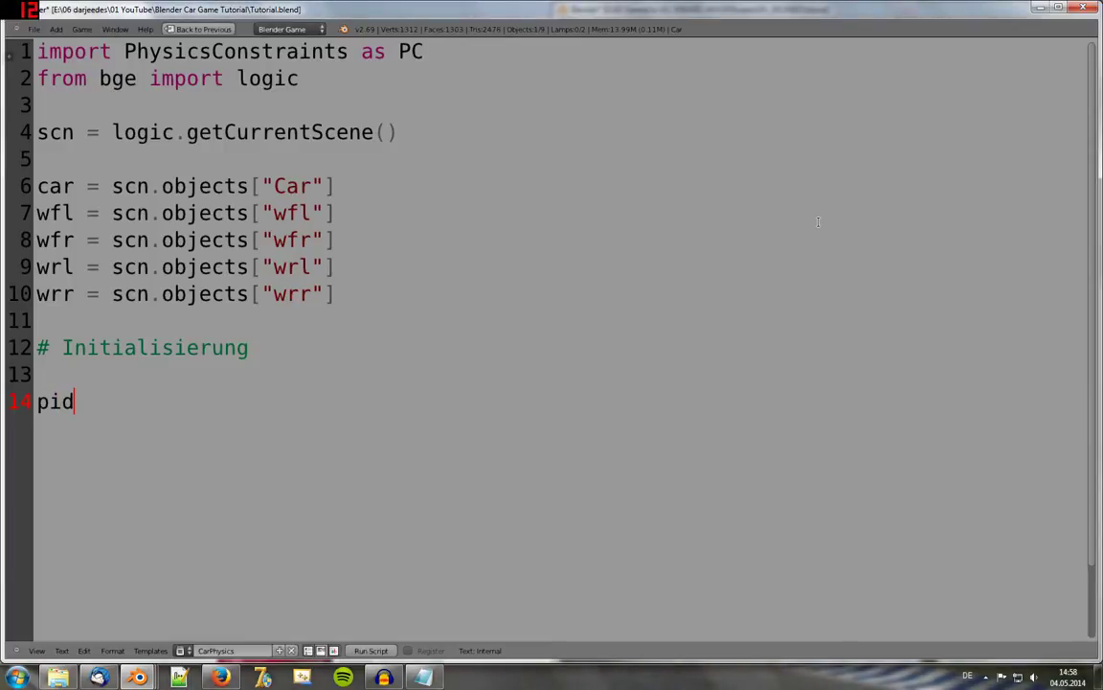
text( =)
text( car.getP)
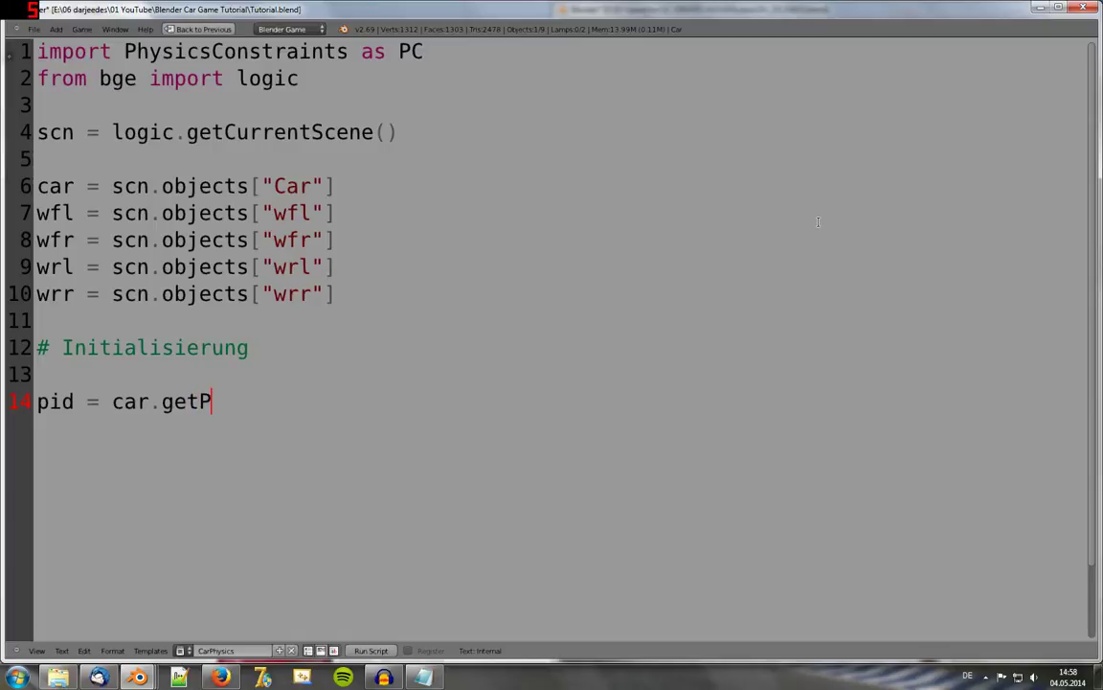
text(hysicsI)
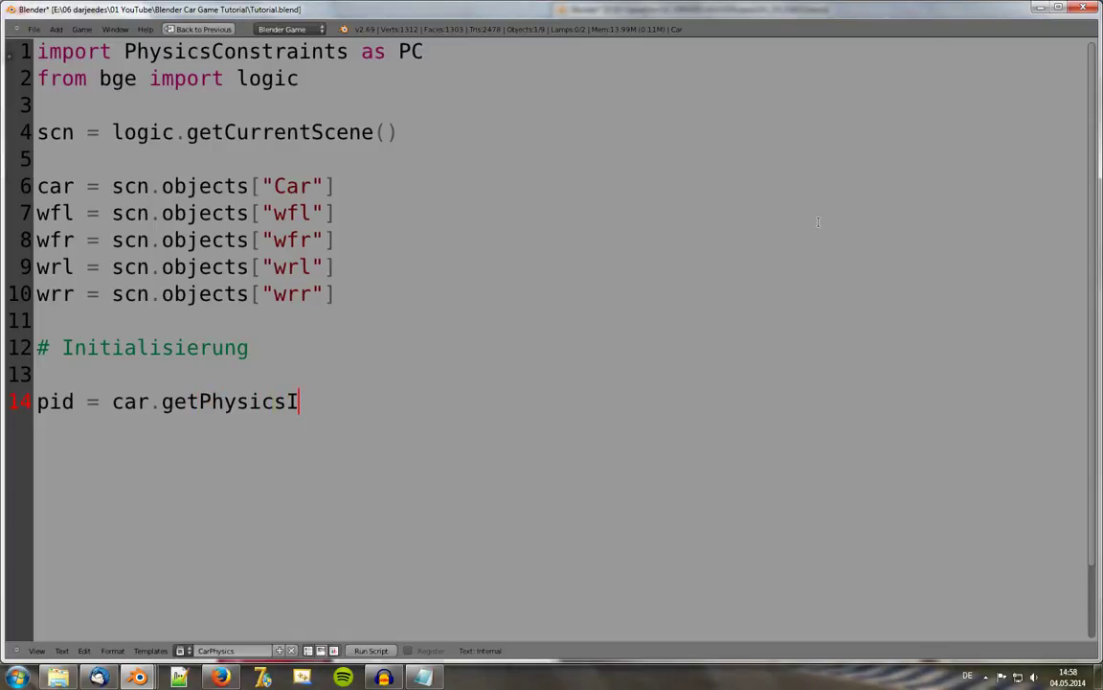
text(d())
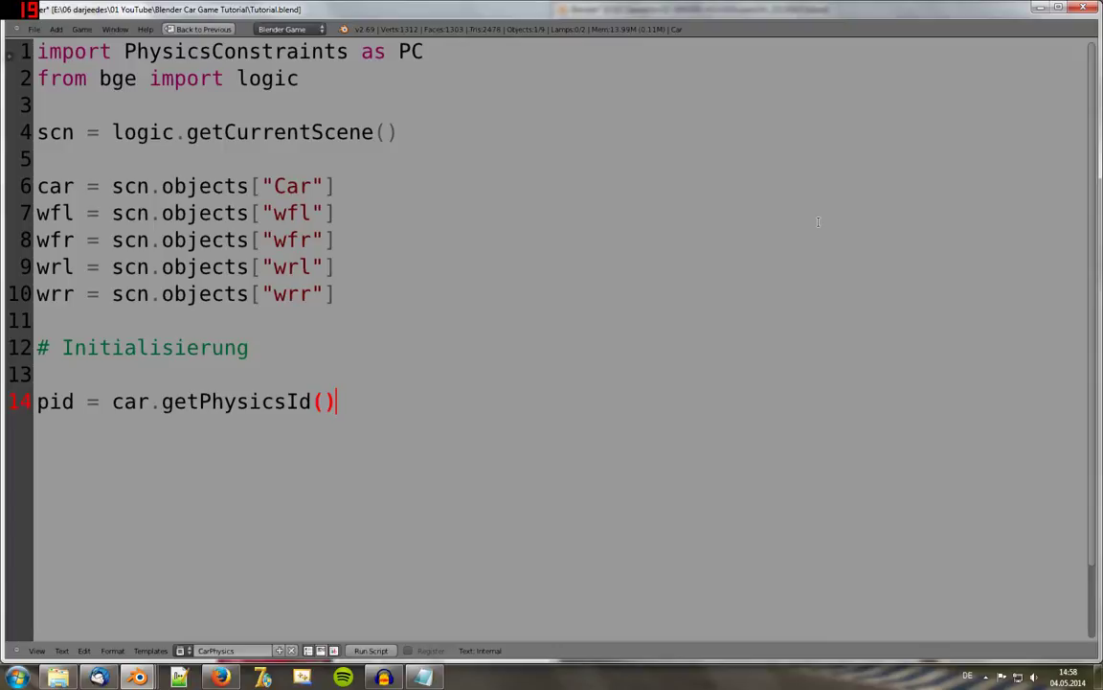
key(Return)
text(sus)
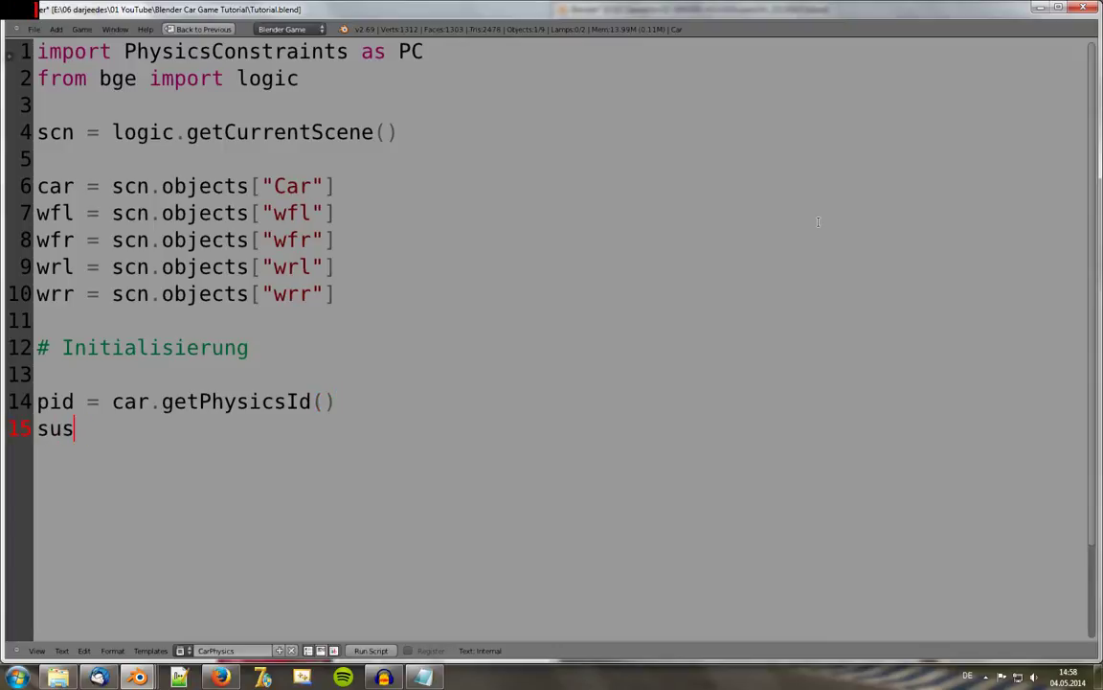
text(p =)
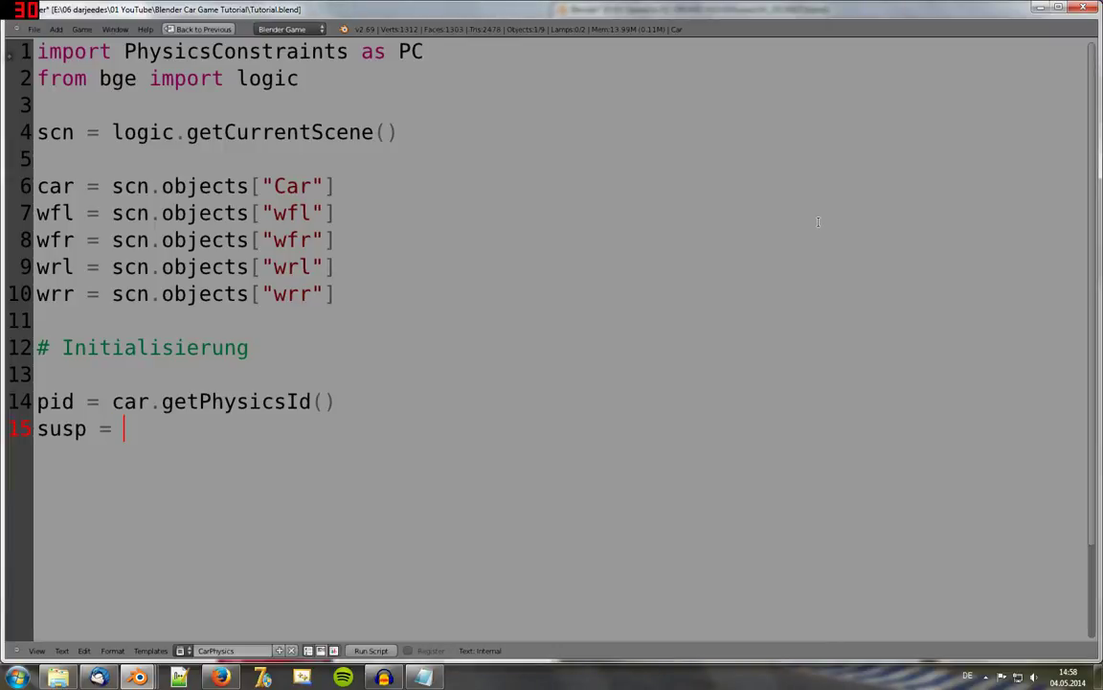
text( PC)
drag(398, 51, 424, 51)
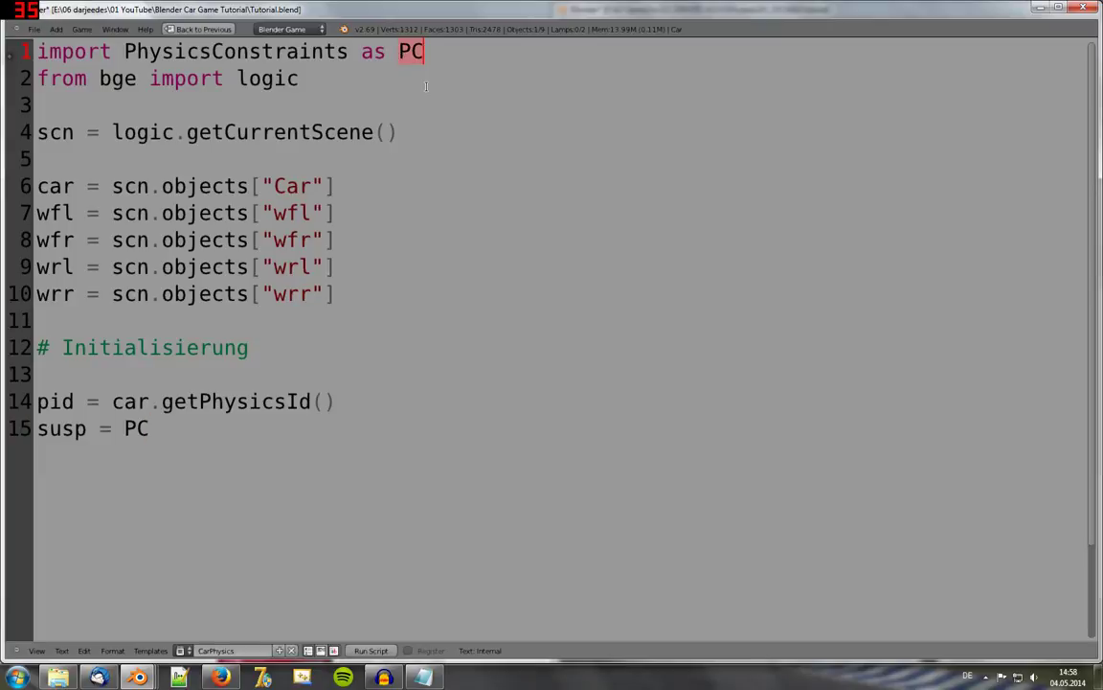
click(149, 442)
text(.c)
text(reate)
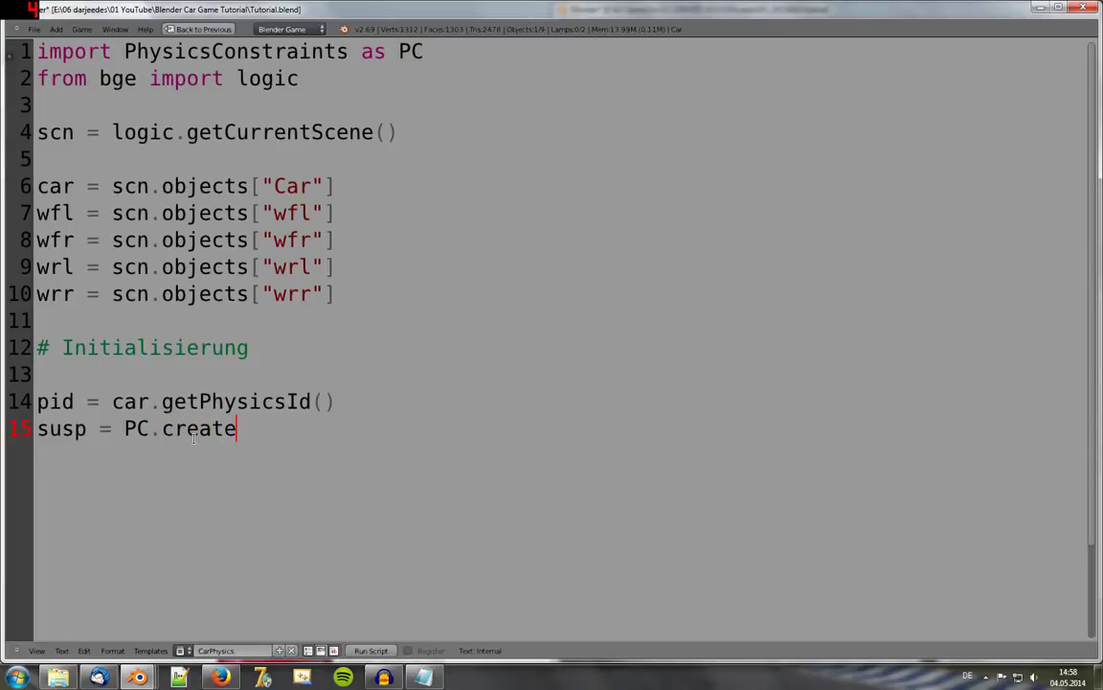
text(Cons)
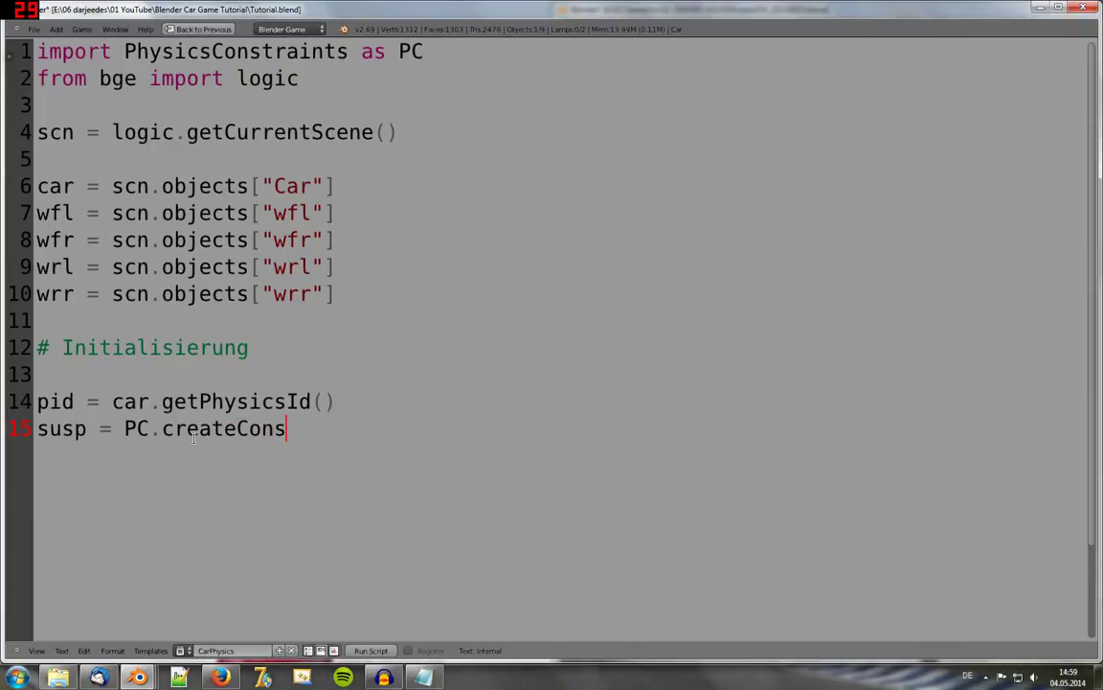
text(traint)
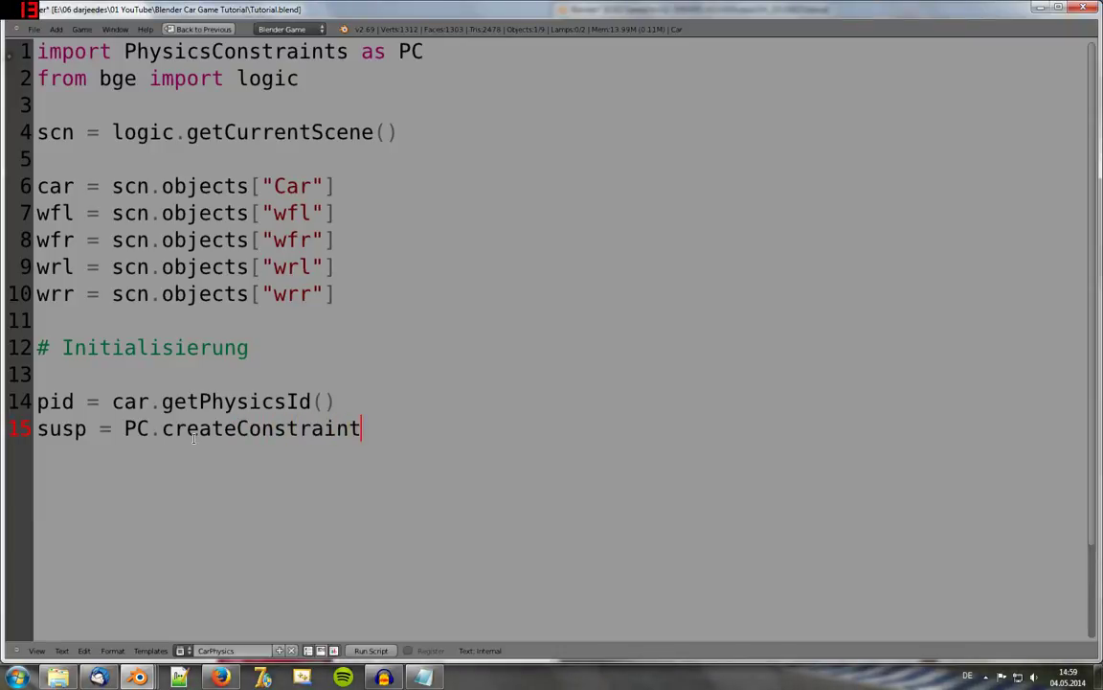
text((pid)
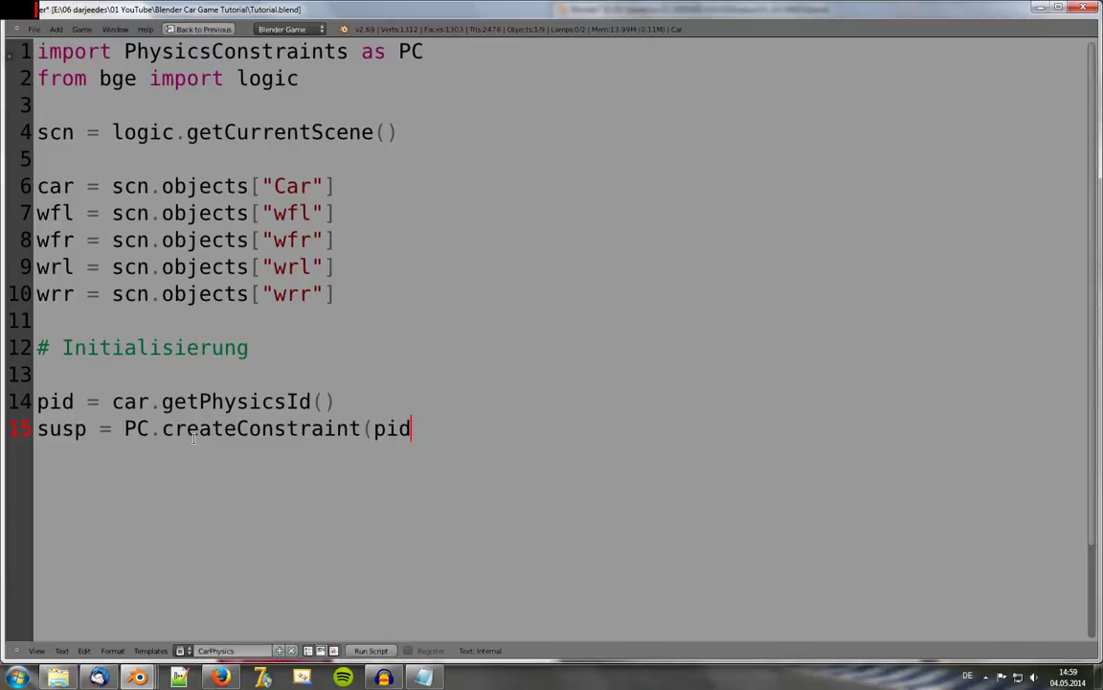
text(, )
text(10)
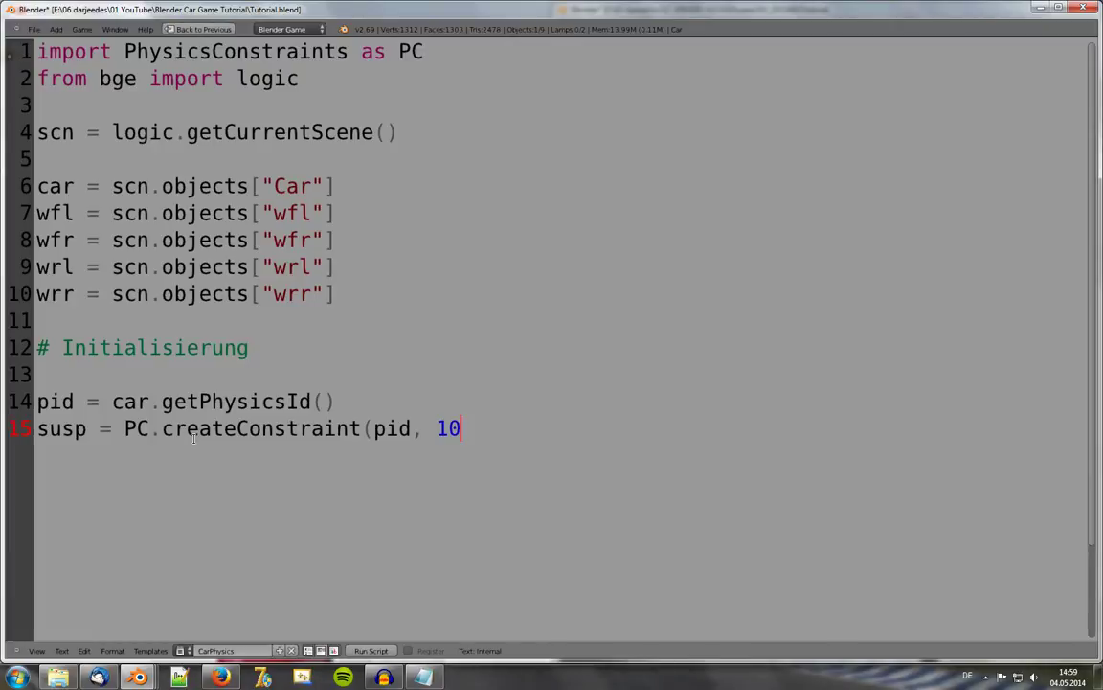
key(BackSpace)
key(BackSpace)
text(0,)
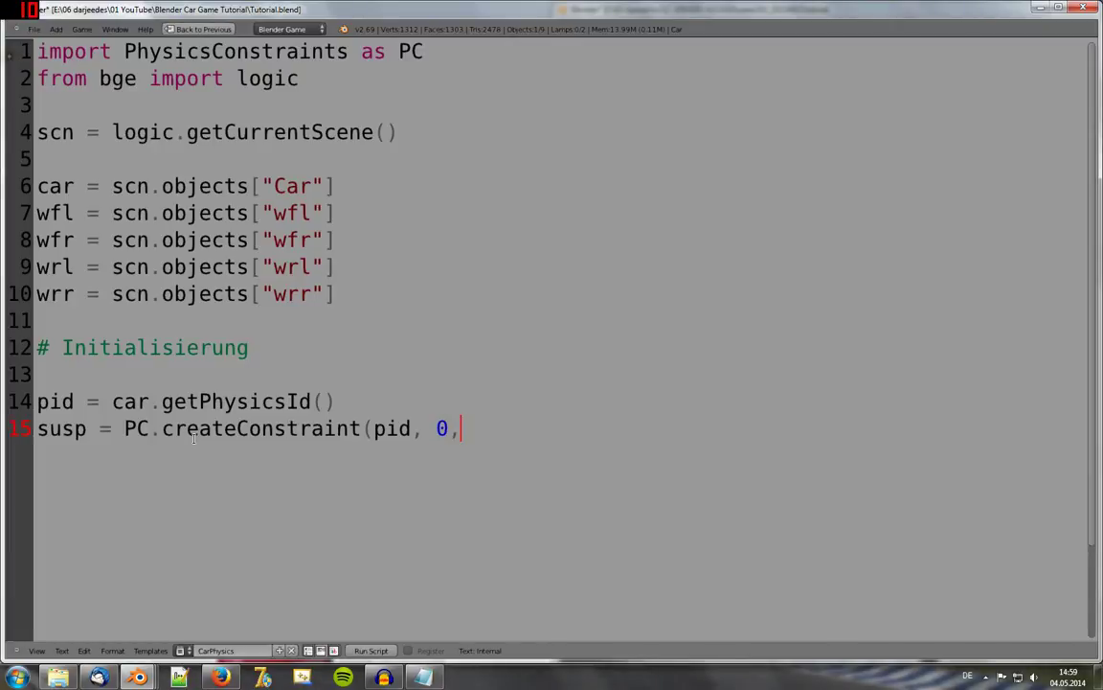
text( 11))
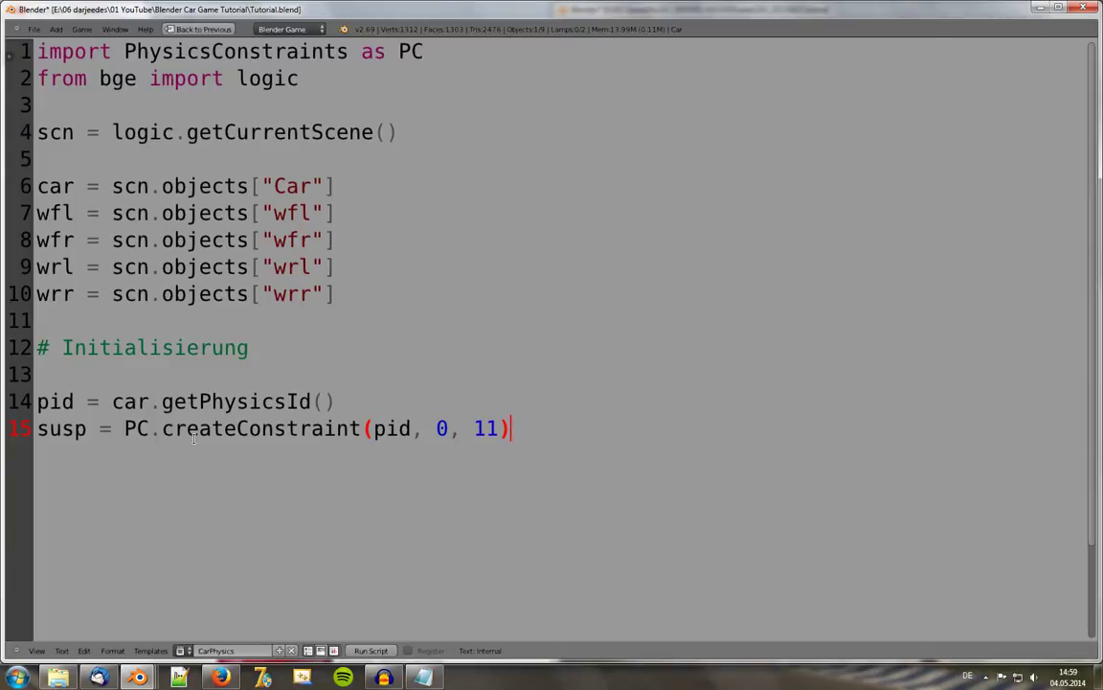
Step: Add cid = susp.getConstraintId() on line 16
key(Return)
text(ci)
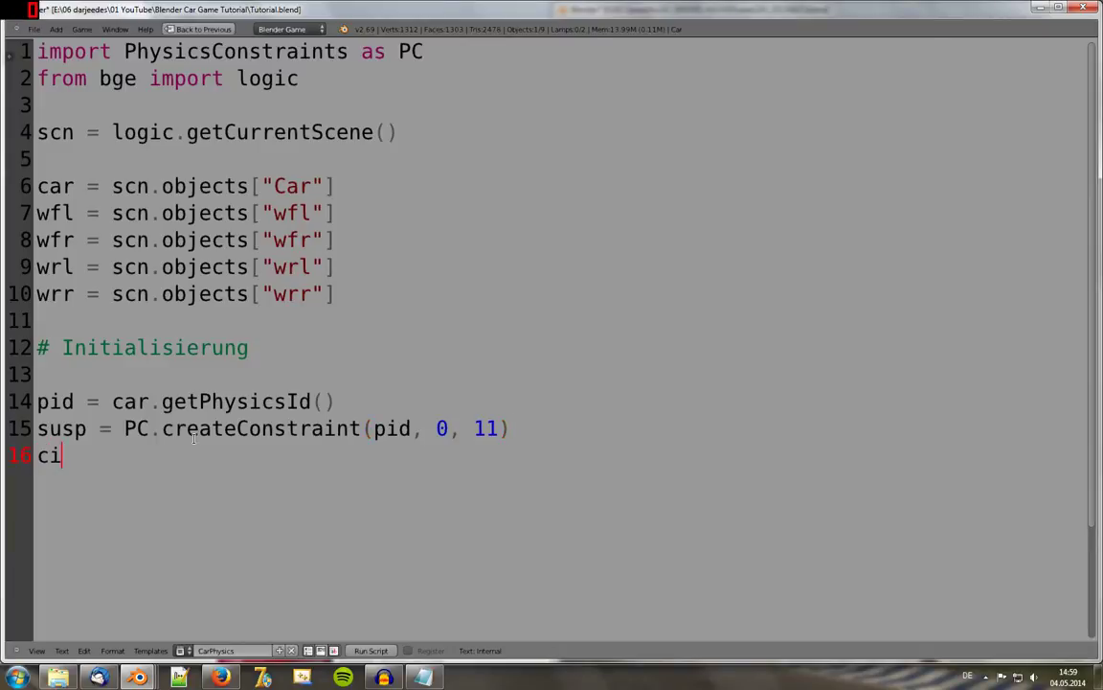
text(d =)
text( susp)
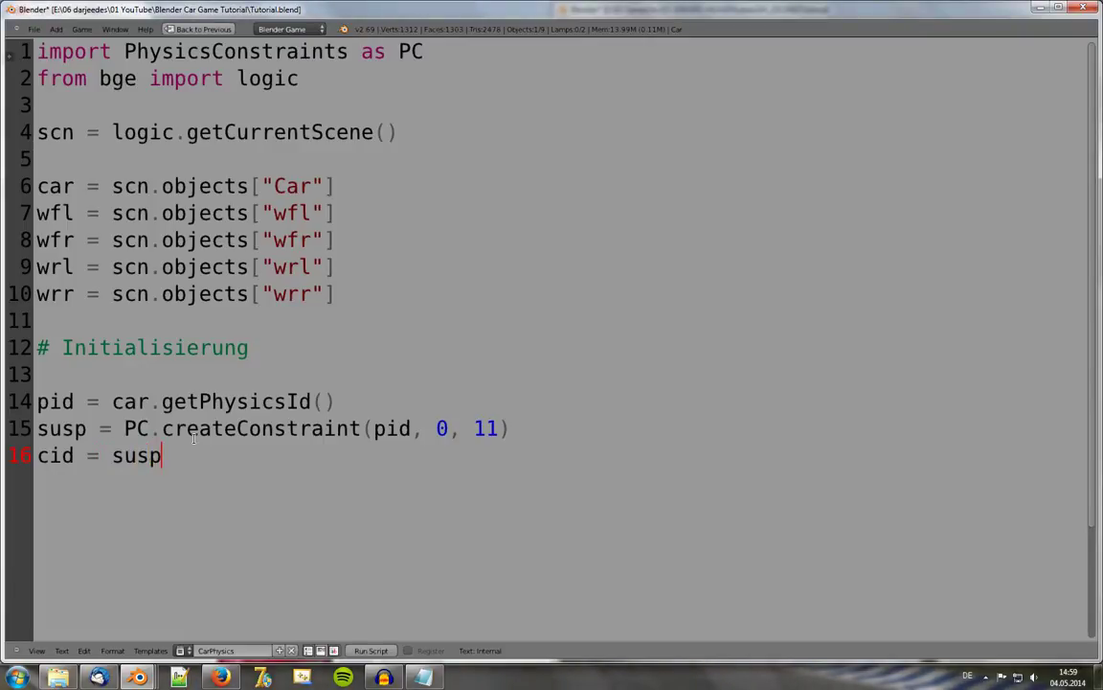
text(.ge)
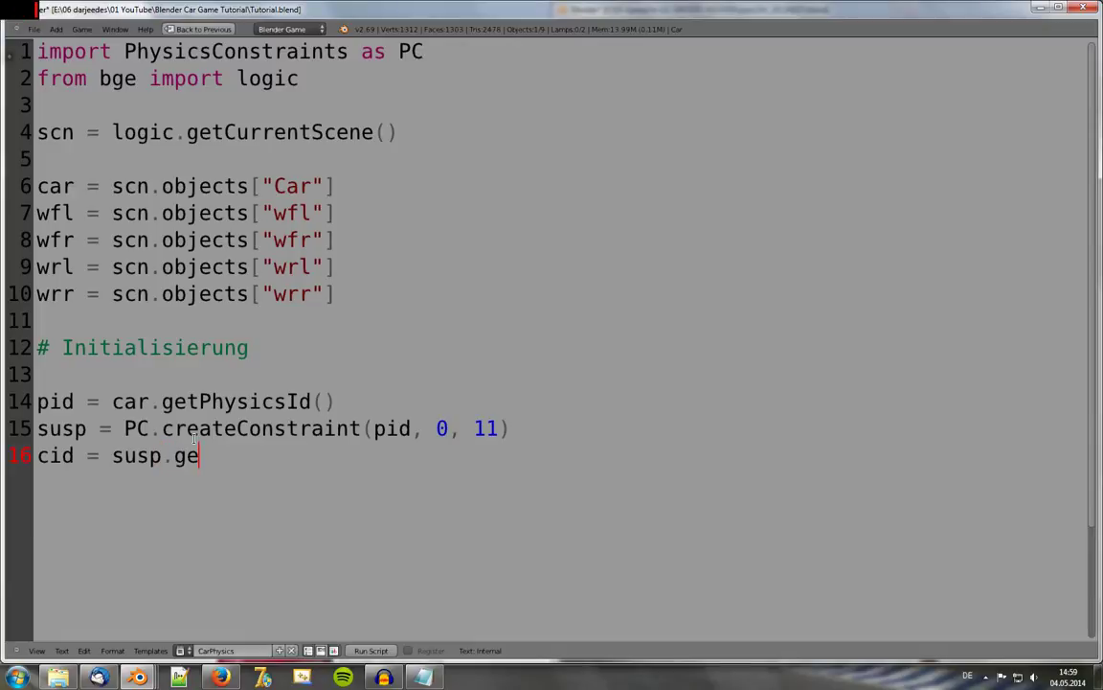
text(tConstraint)
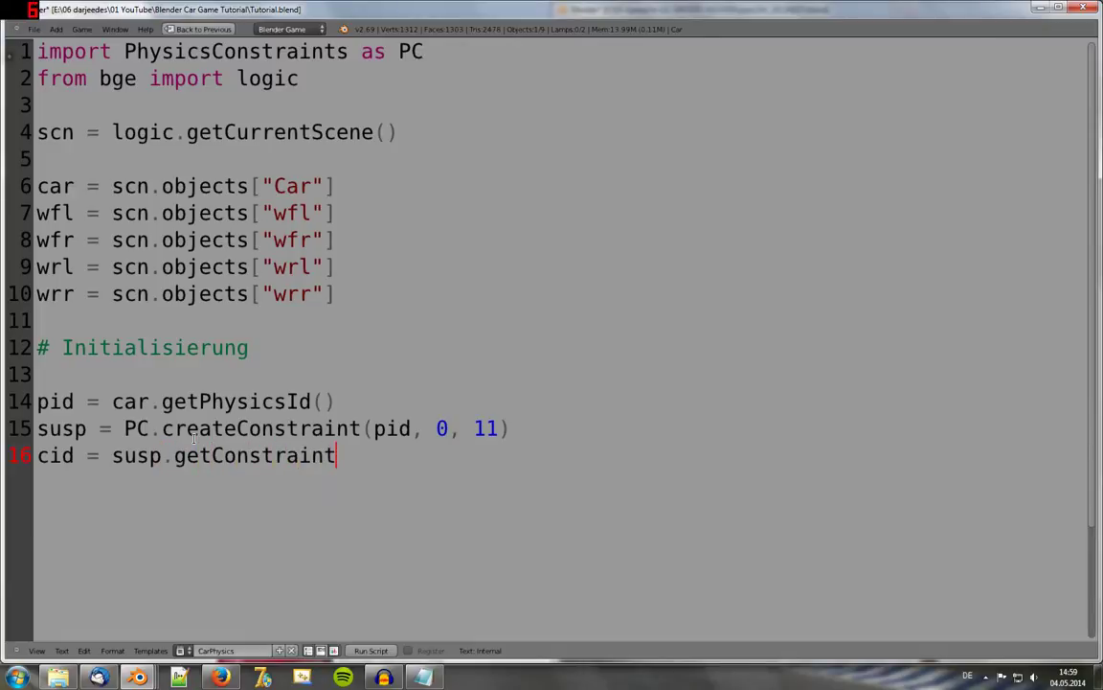
text(ID)
key(BackSpace)
text(d)
text(())
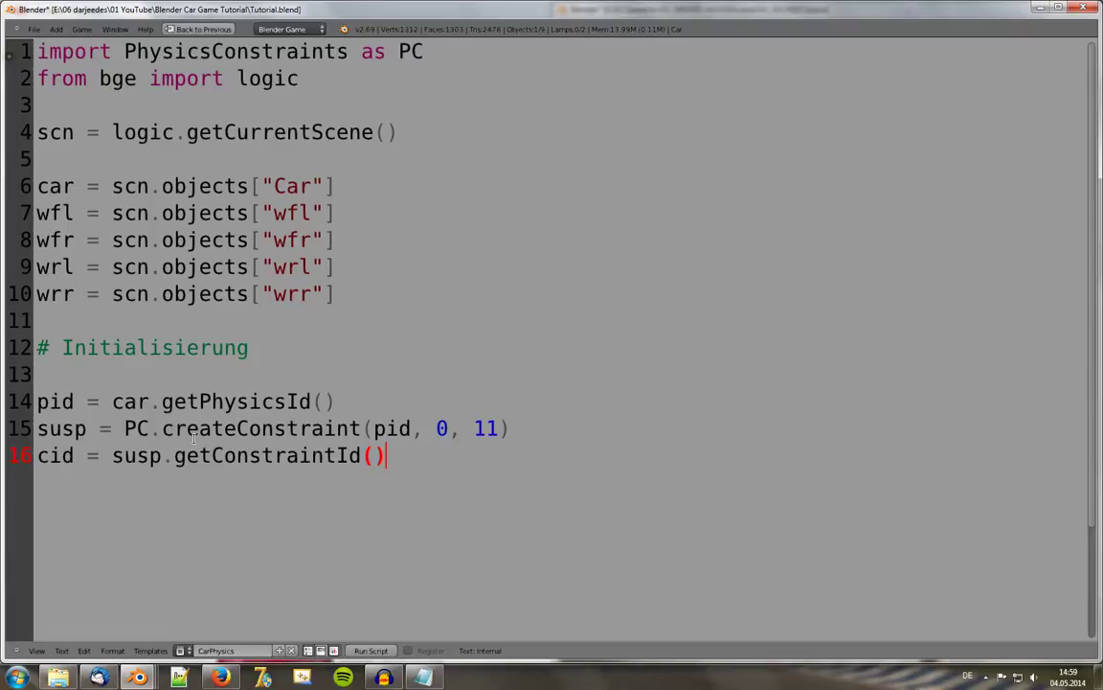
Step: Write line 17 as susp = PC.getVehicleConstraint(cid)
key(Return)
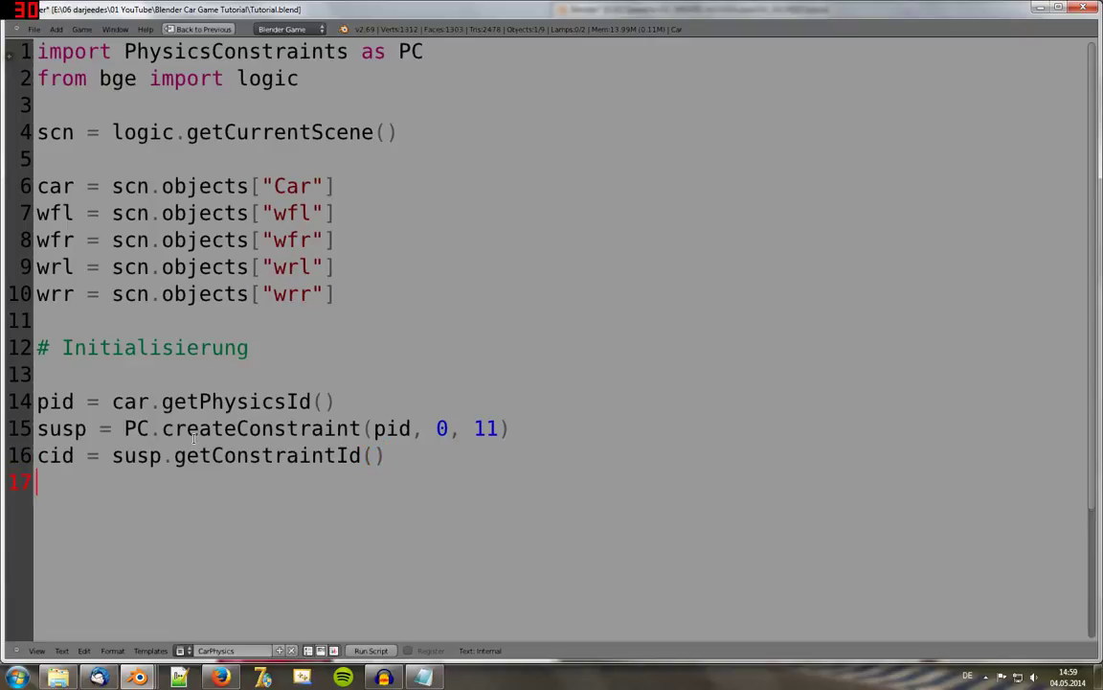
text(susop)
key(BackSpace)
key(BackSpace)
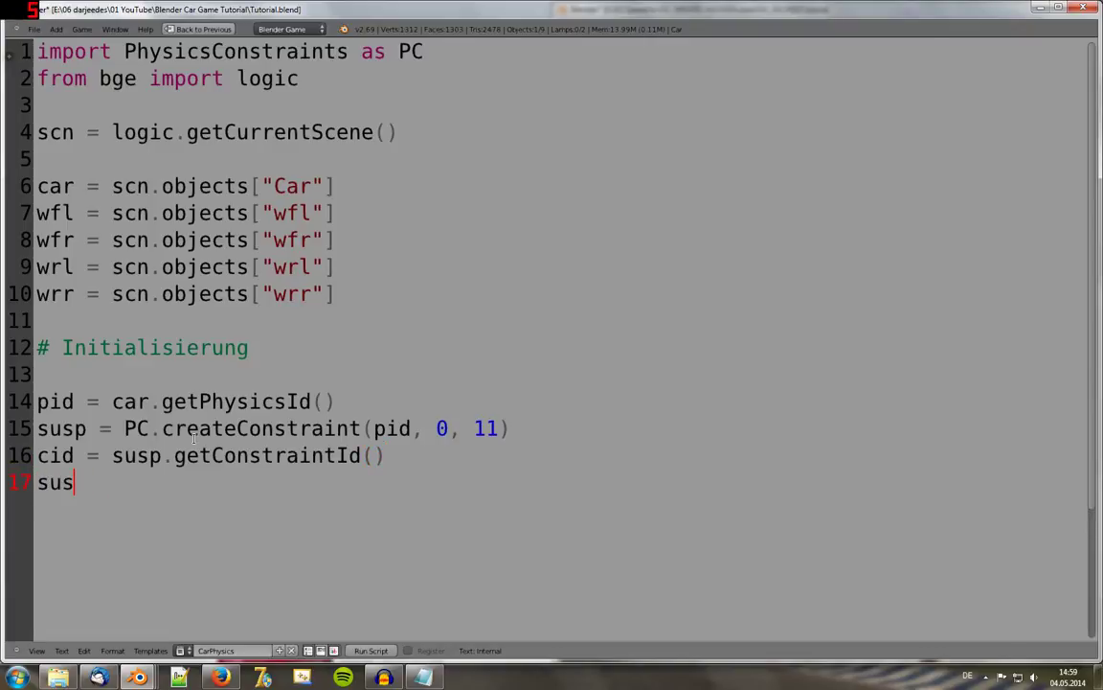
text(p =)
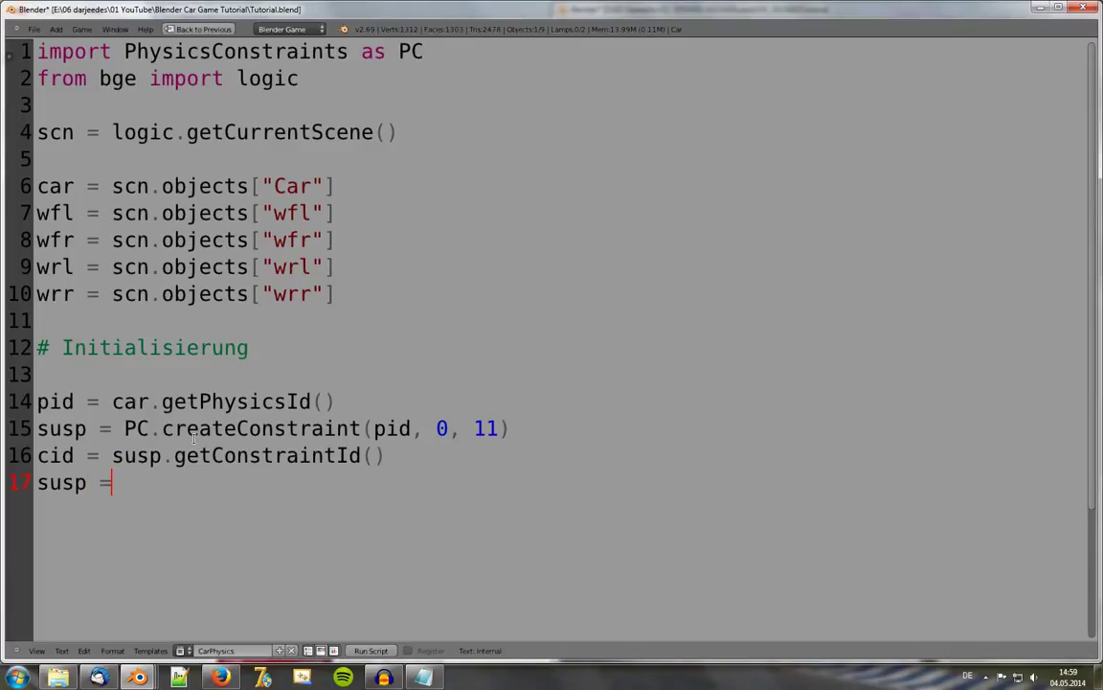
text( PC)
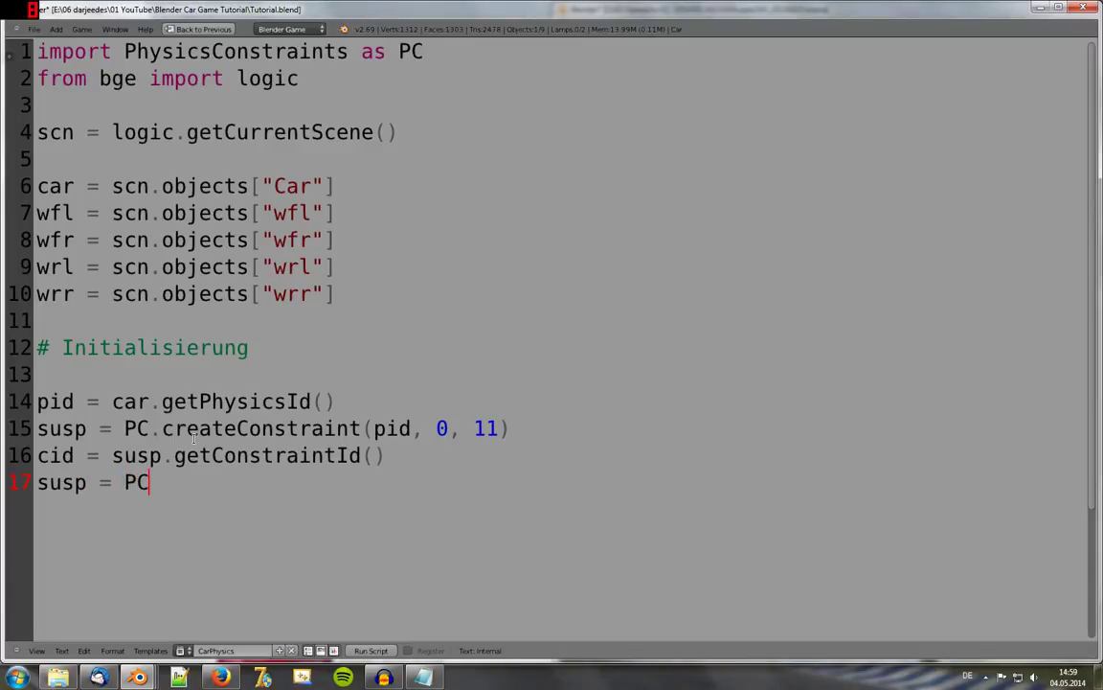
text(.getVehic)
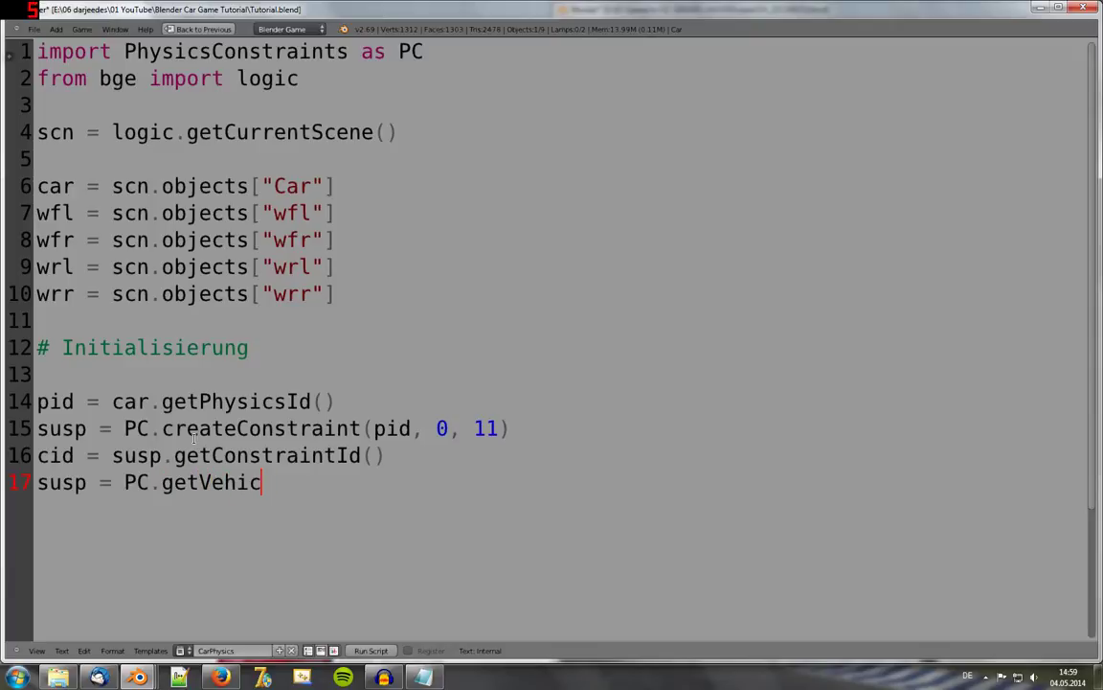
text(leConstrain)
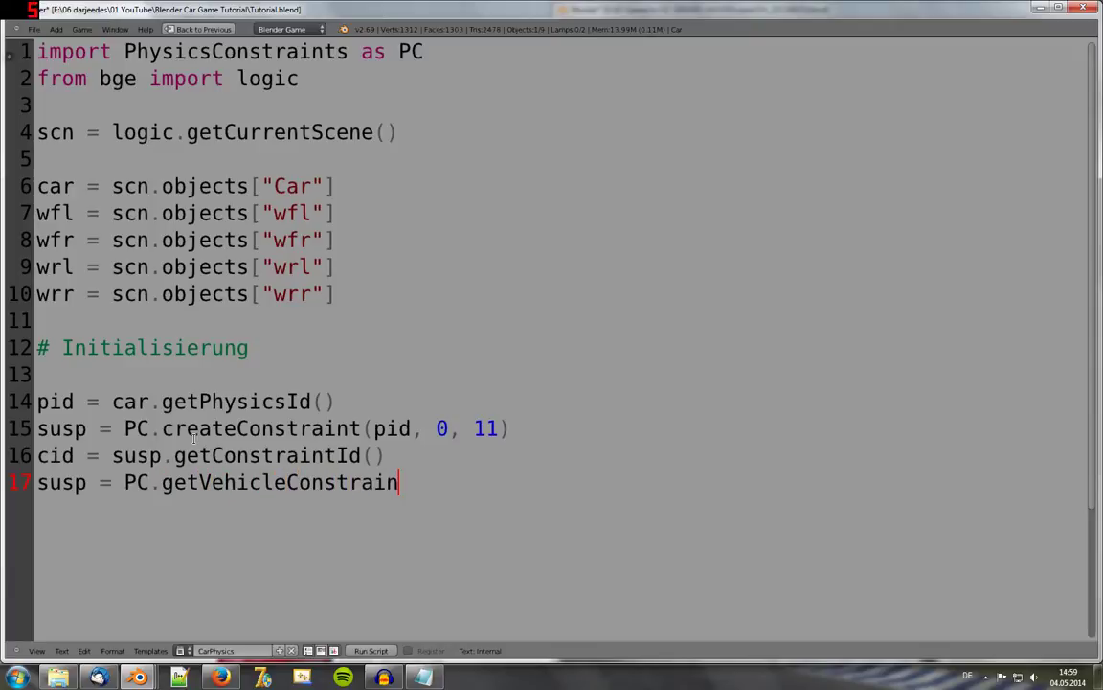
text(t)
text(())
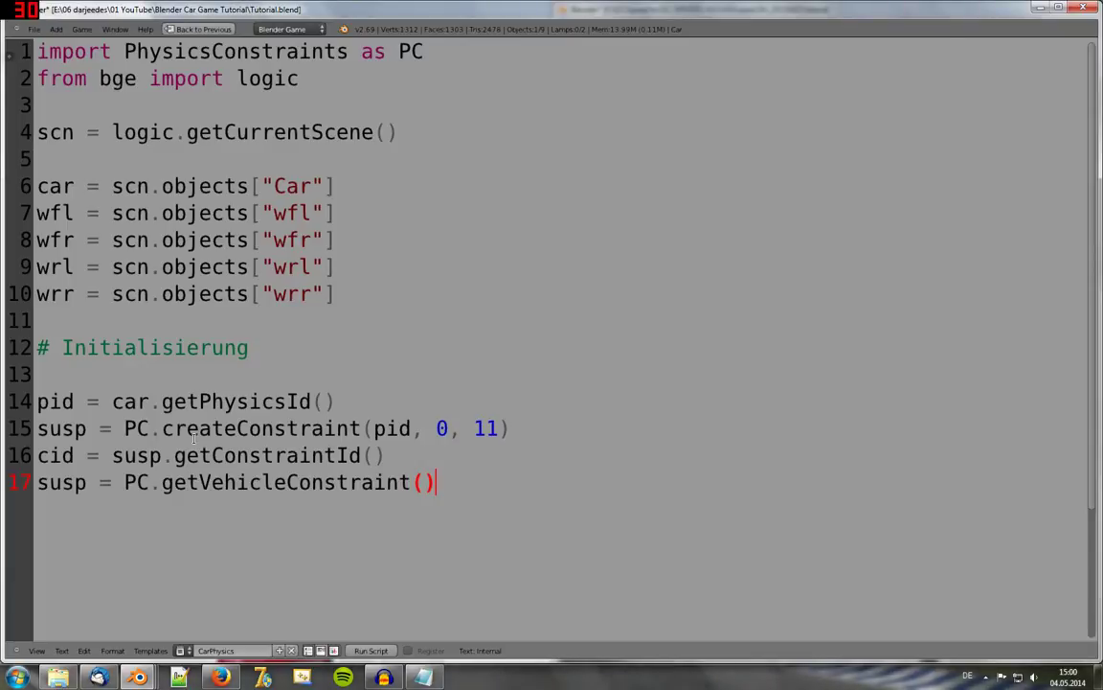
key(Left)
text(cid)
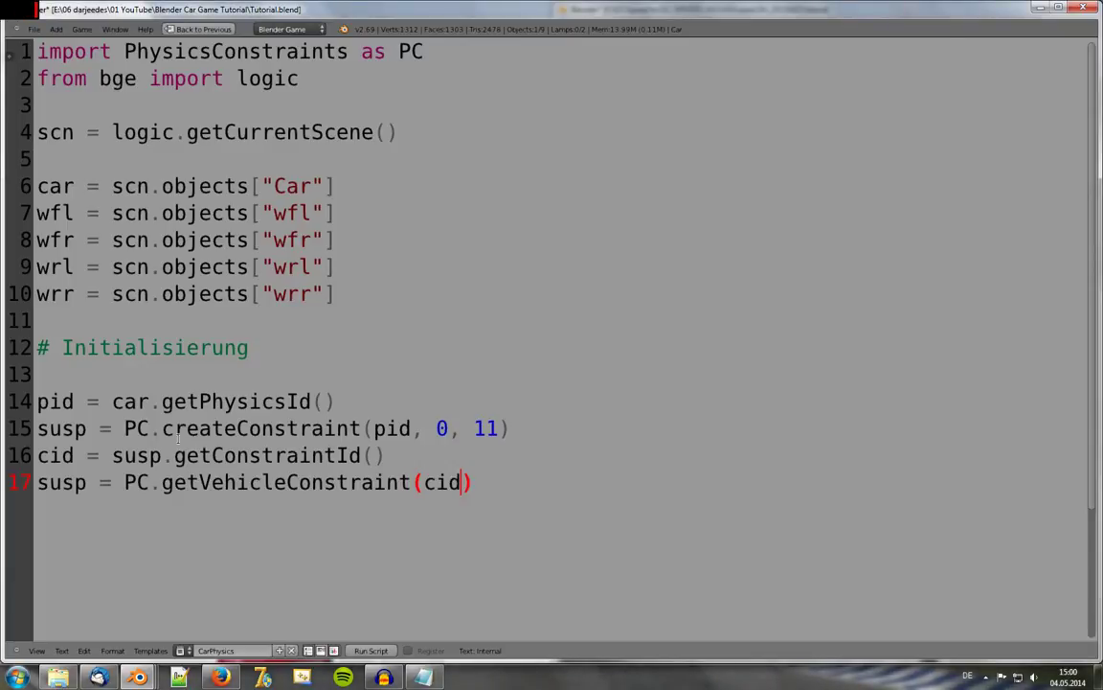
key(End)
double_click(43, 484)
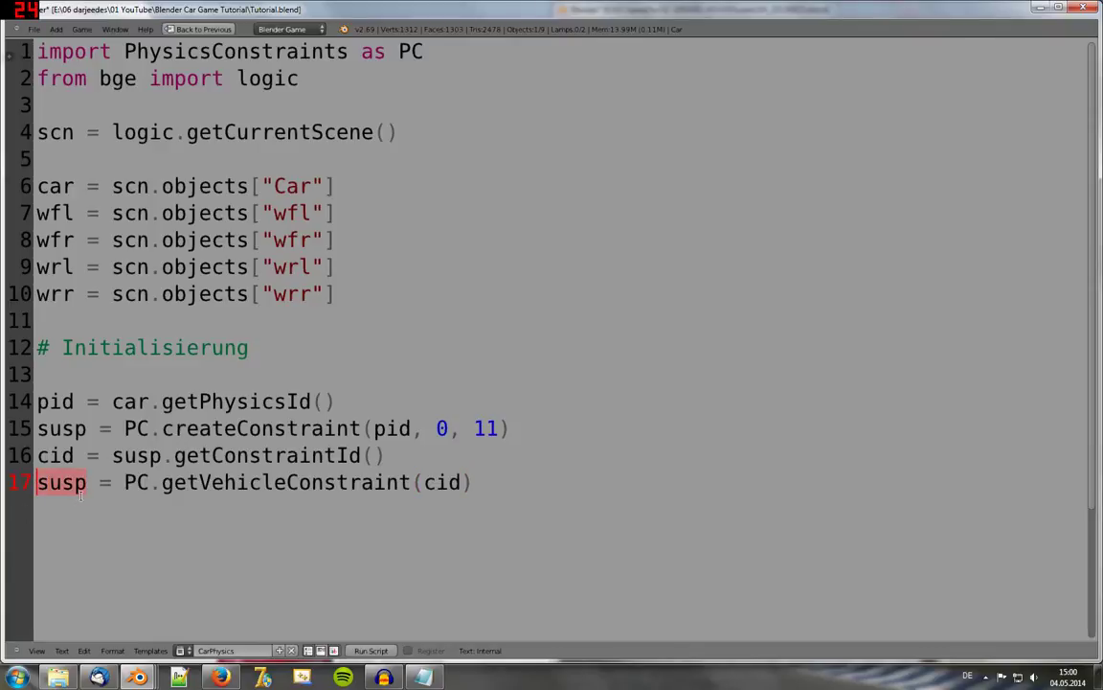
click(497, 483)
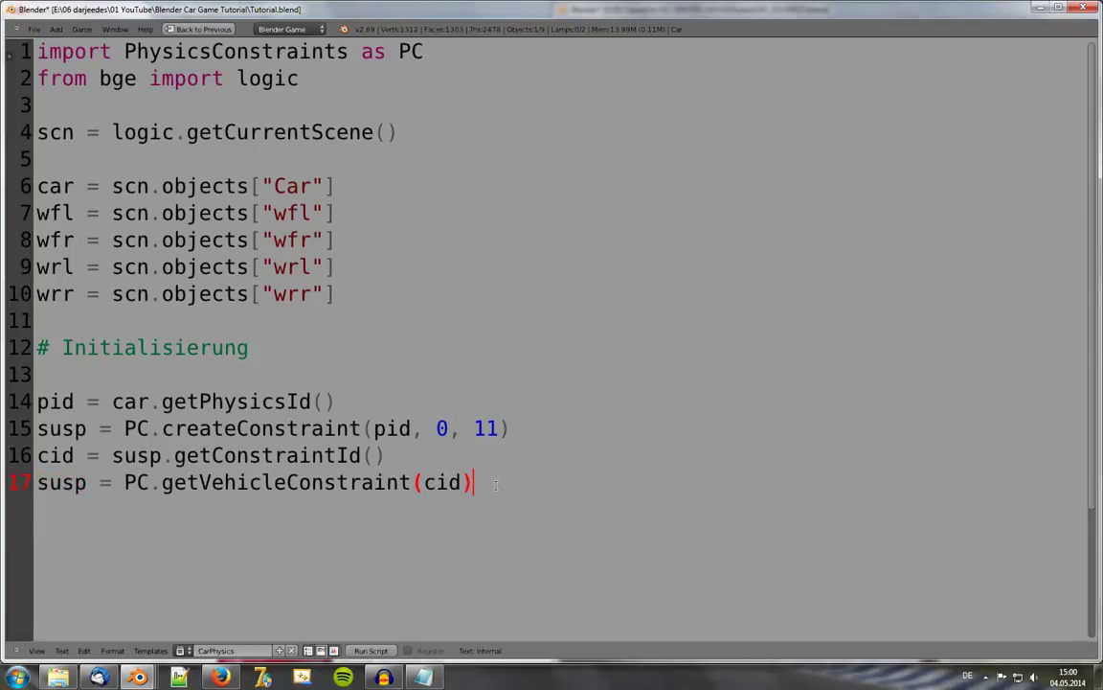
Step: Write wheelAttachDirLocal = [0,0,-1] on line 19, below a blank spacer line, fixing a typo
key(Return)
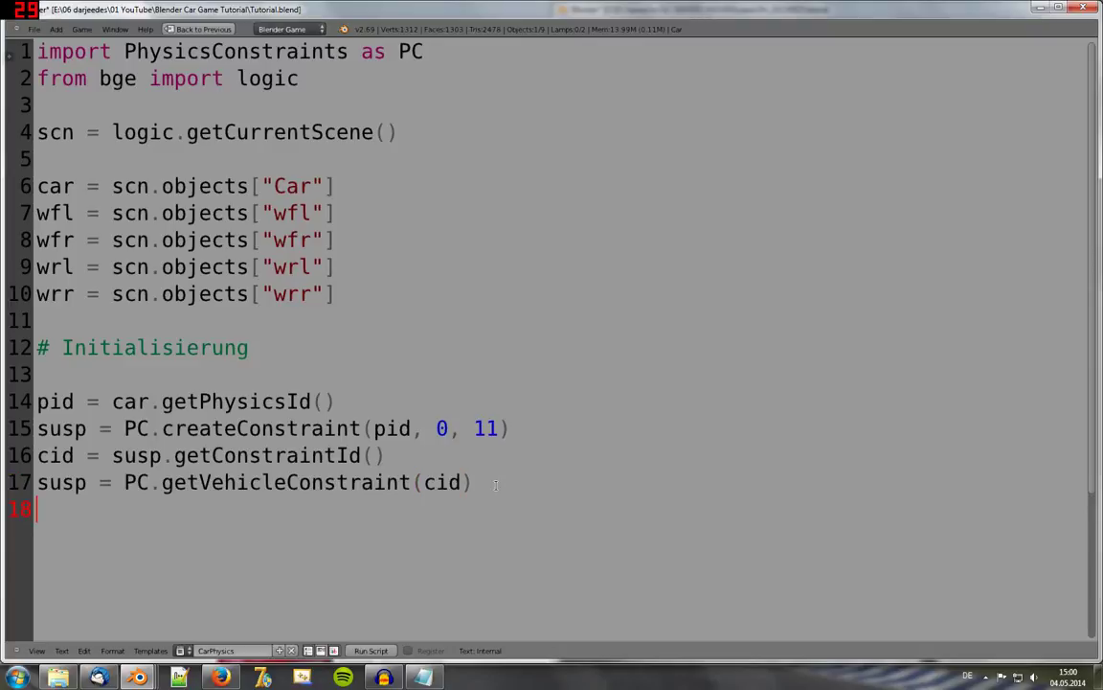
key(Return)
text(w)
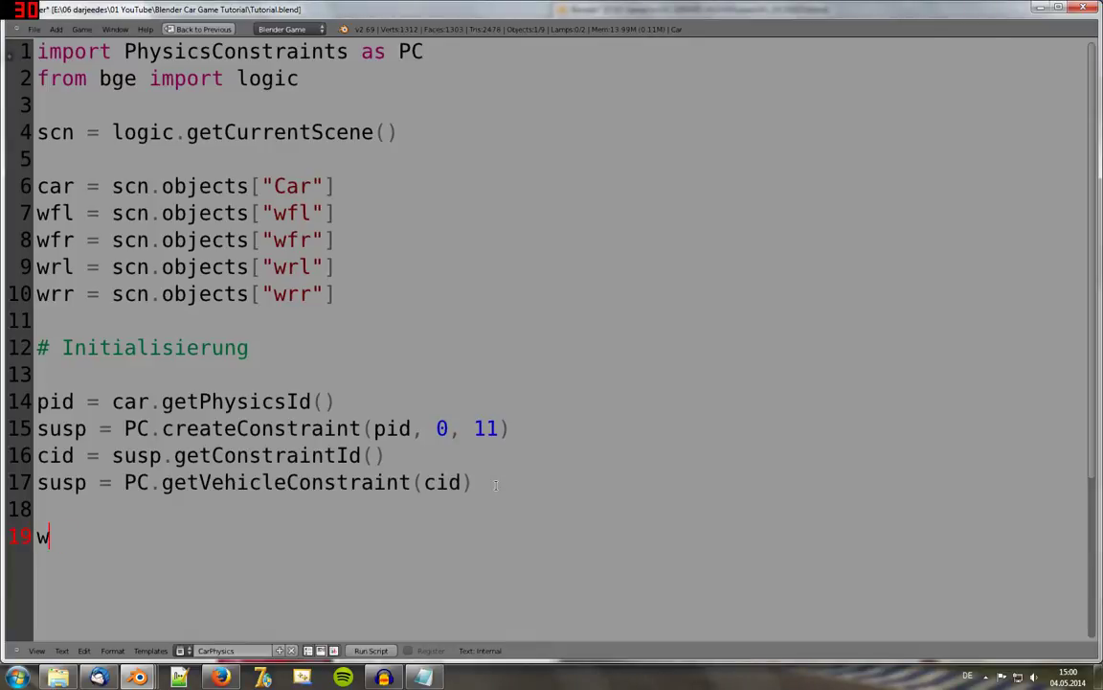
text(heelAttach)
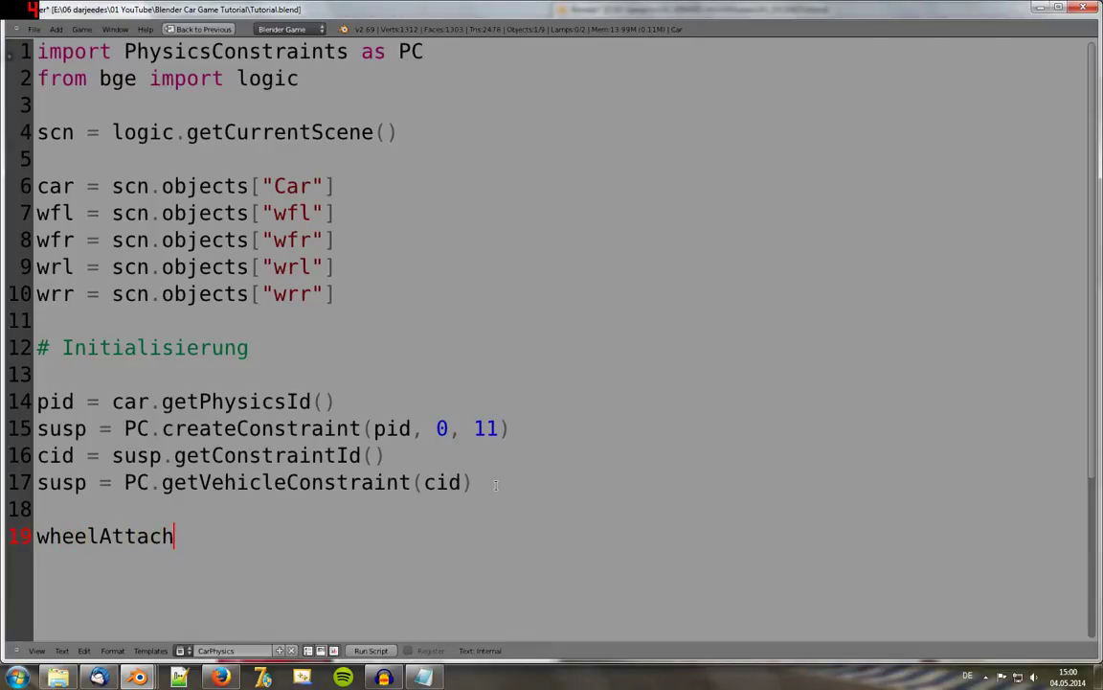
text(DirL:oca)
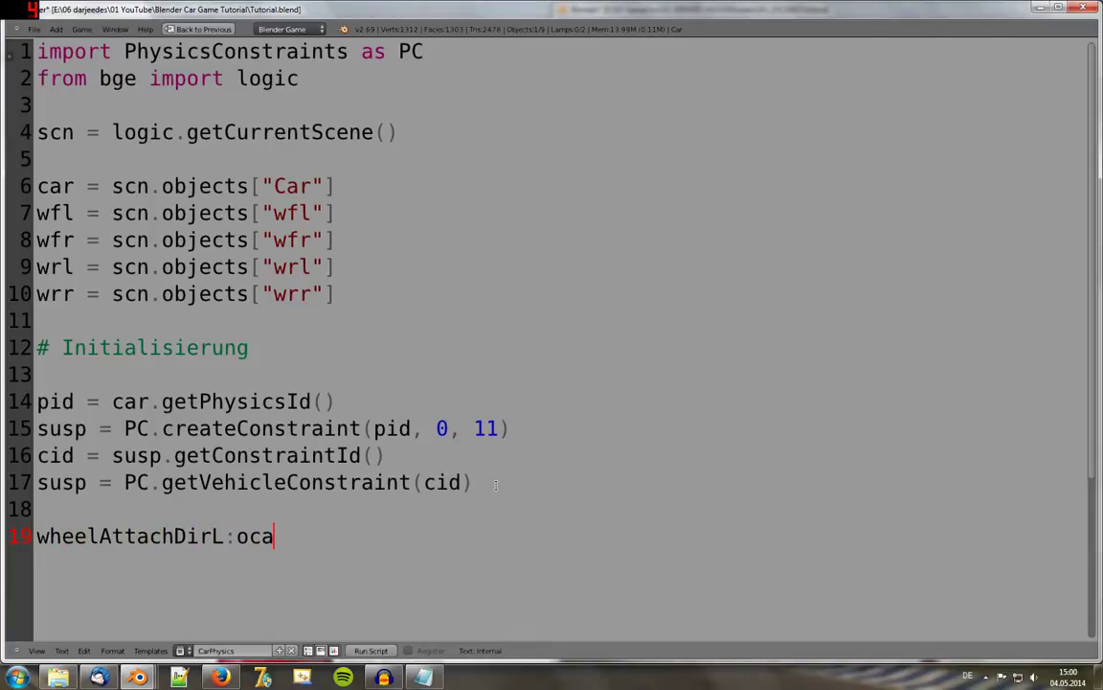
key(BackSpace)
key(BackSpace)
key(BackSpace)
key(BackSpace)
text(ocal)
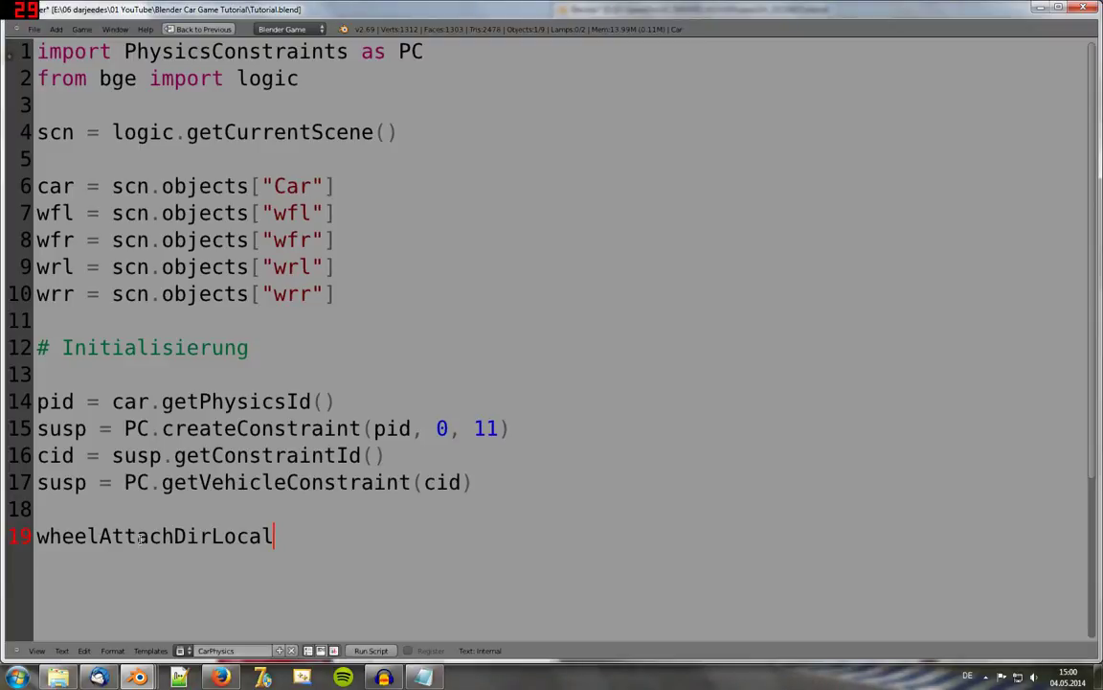
drag(110, 536, 275, 536)
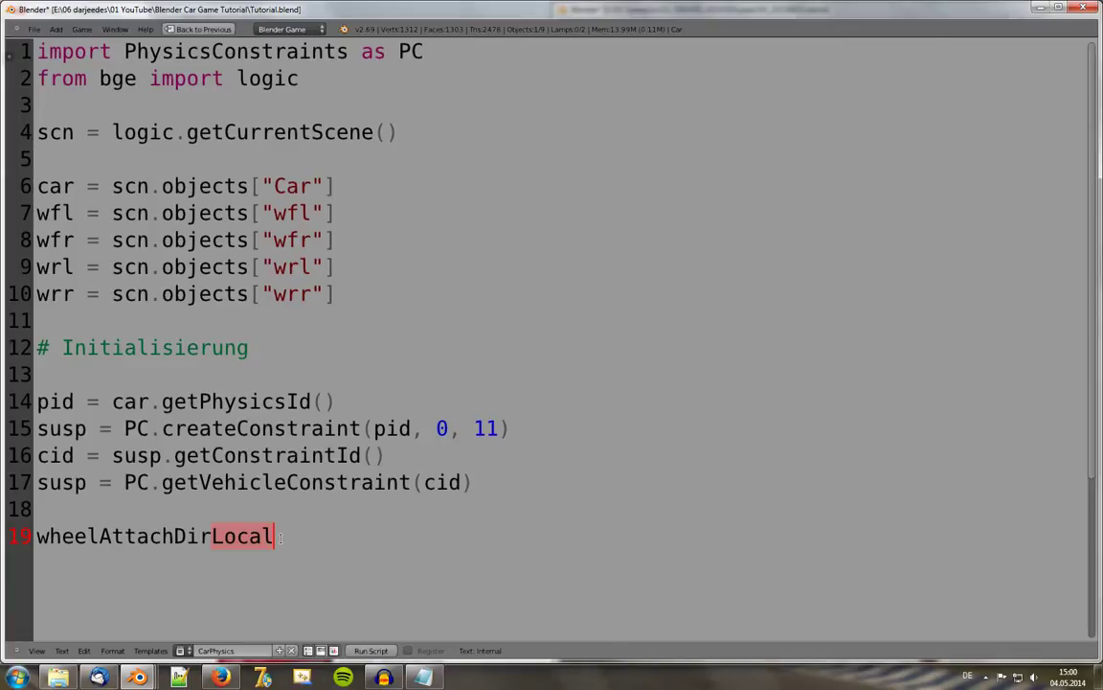
click(278, 538)
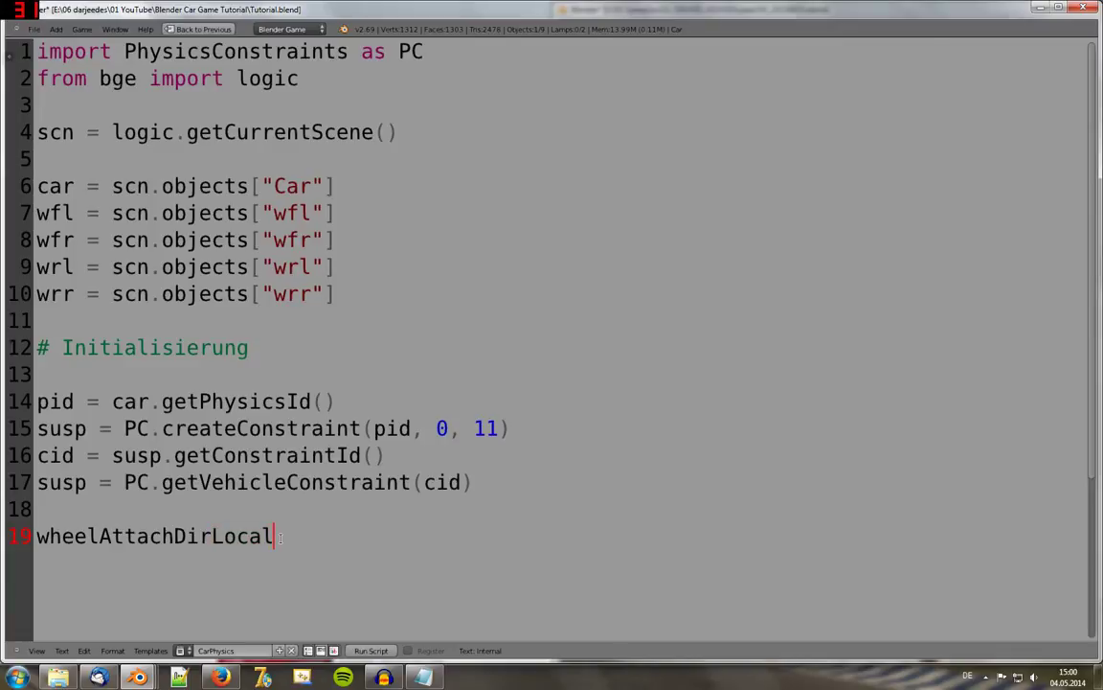
text( = )
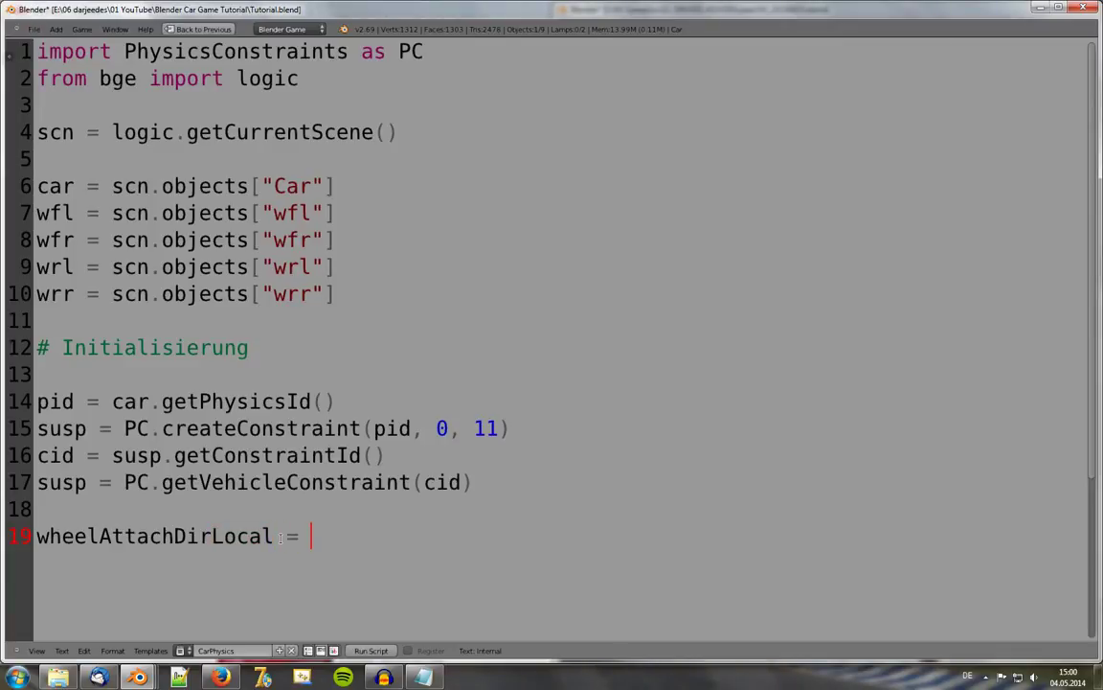
text([])
key(Left)
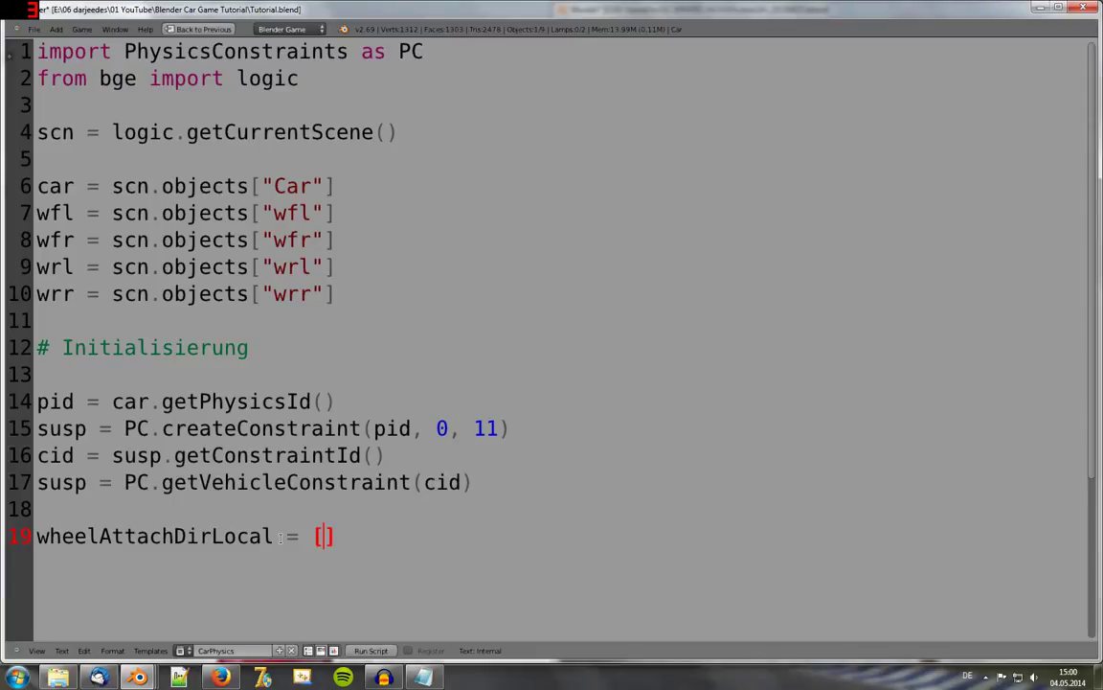
text(0,0)
text(,-1)
key(End)
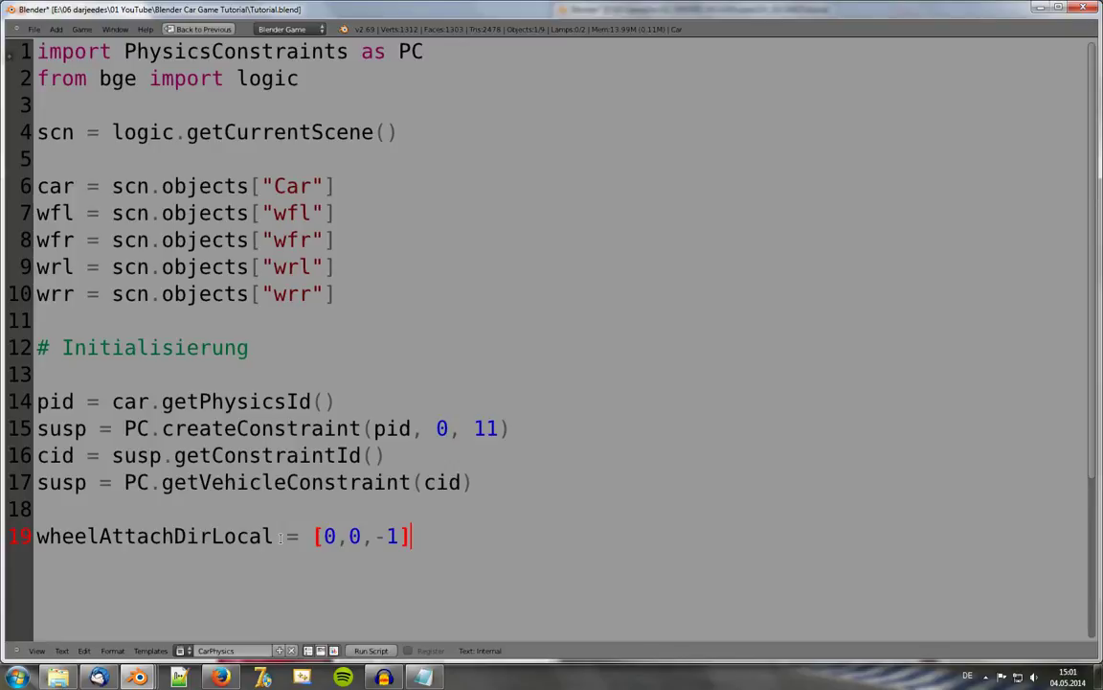
key(Return)
Step: Write wheelAxleLocal = [-1,0,0] on line 20 and start an empty line below it
text(wheelA)
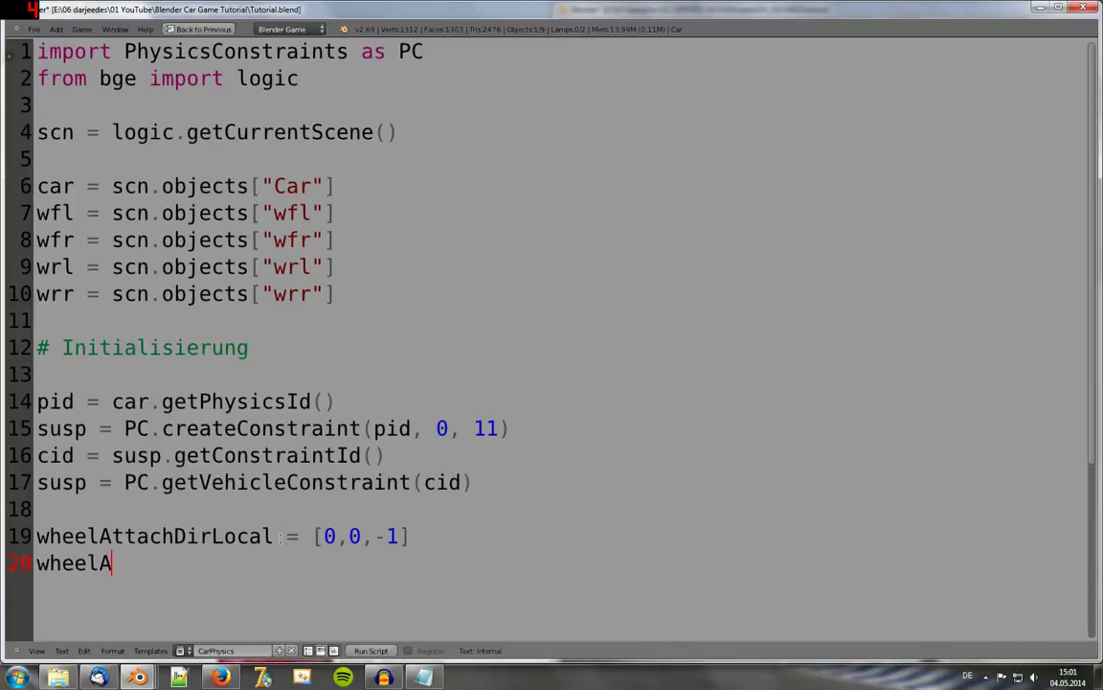
text(xleLo)
text(cal)
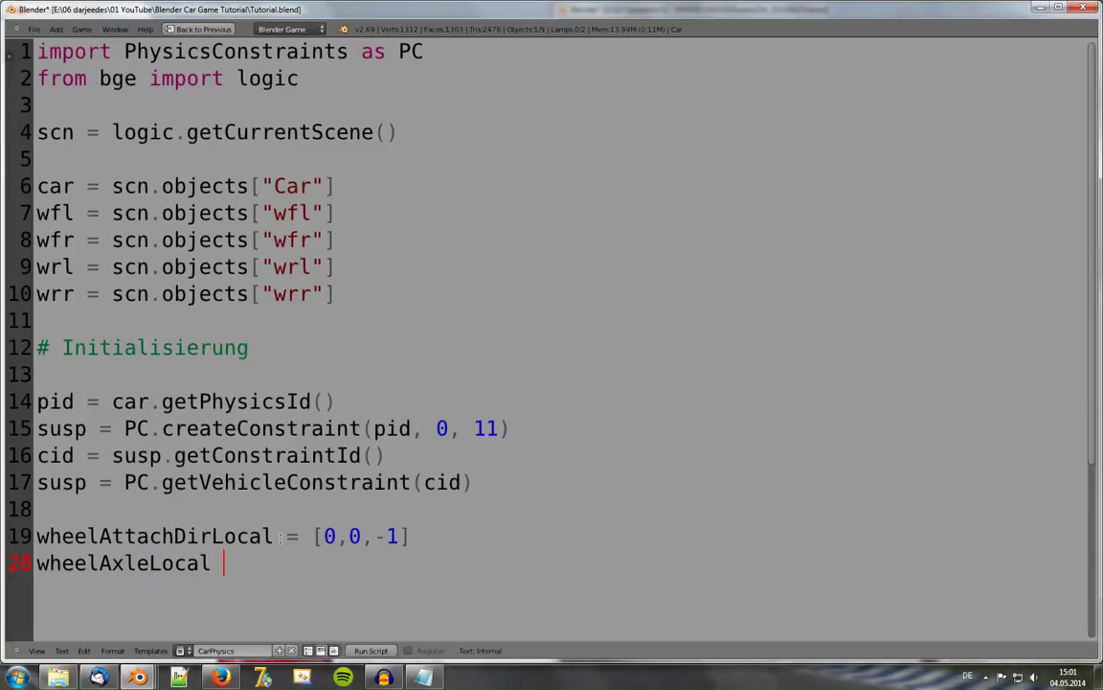
text( = [])
key(Left)
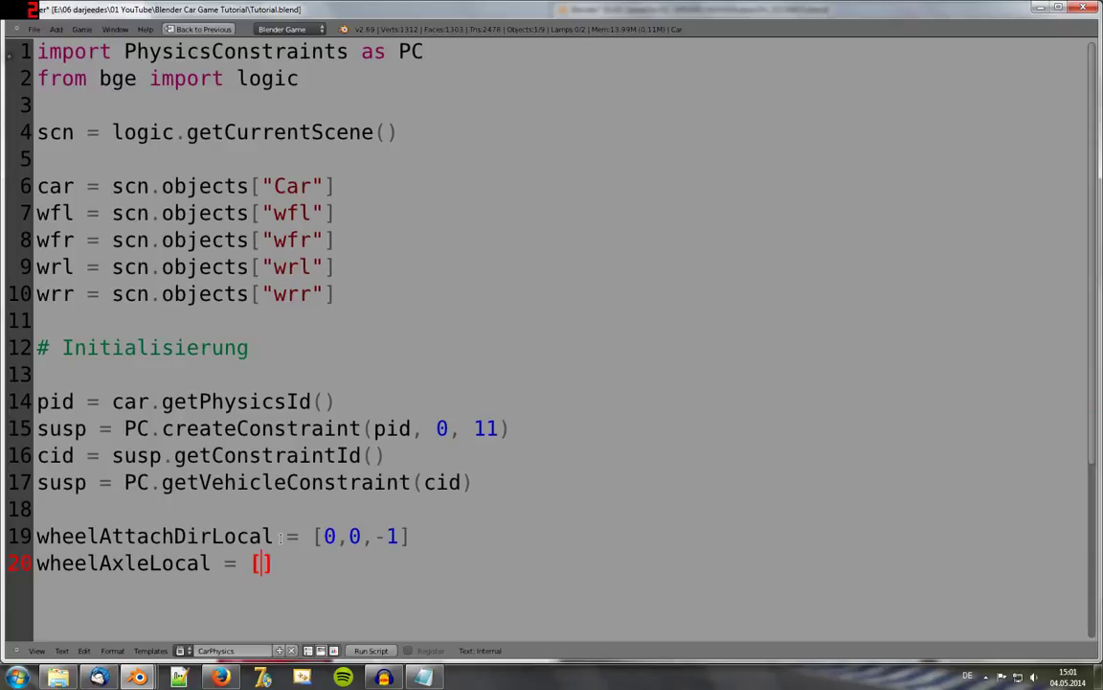
text(-1,0,0)
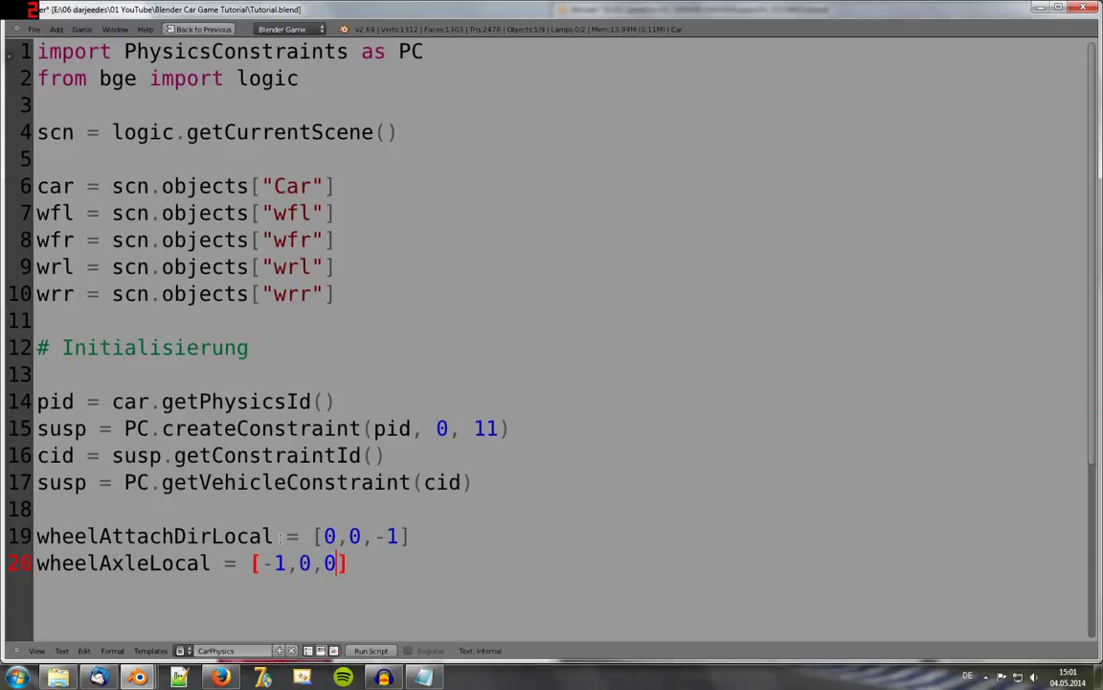
key(Right)
key(Return)
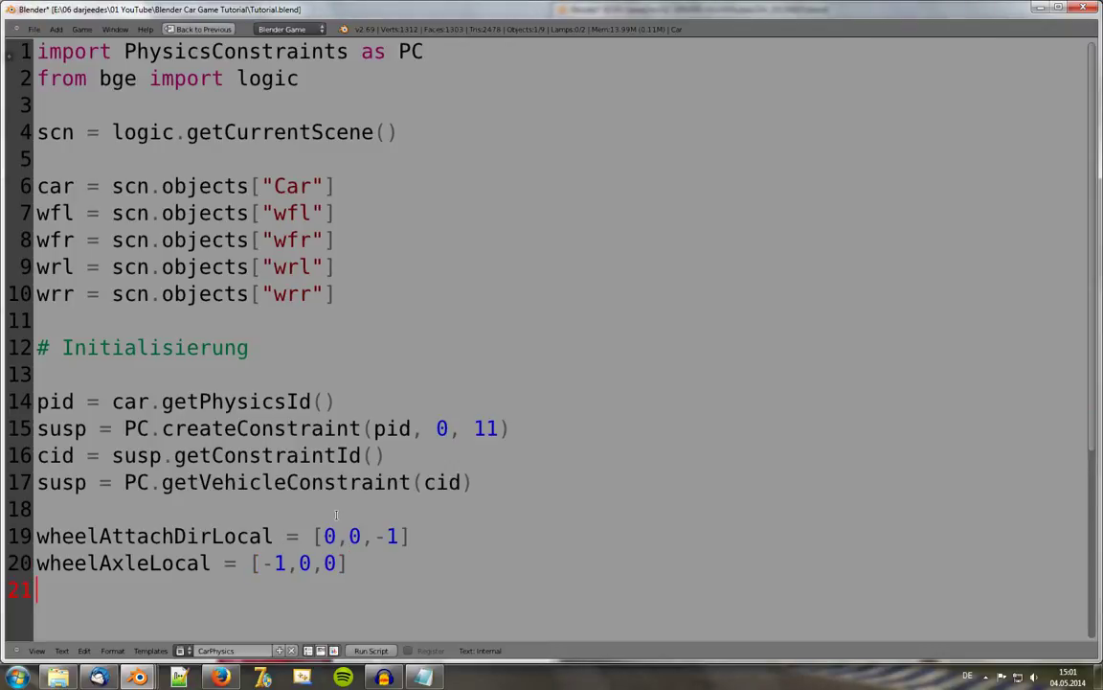
Step: Type wheelAttachPosLocal on a new line 22, then select it and cut it out
scroll(419, 543, down, 3)
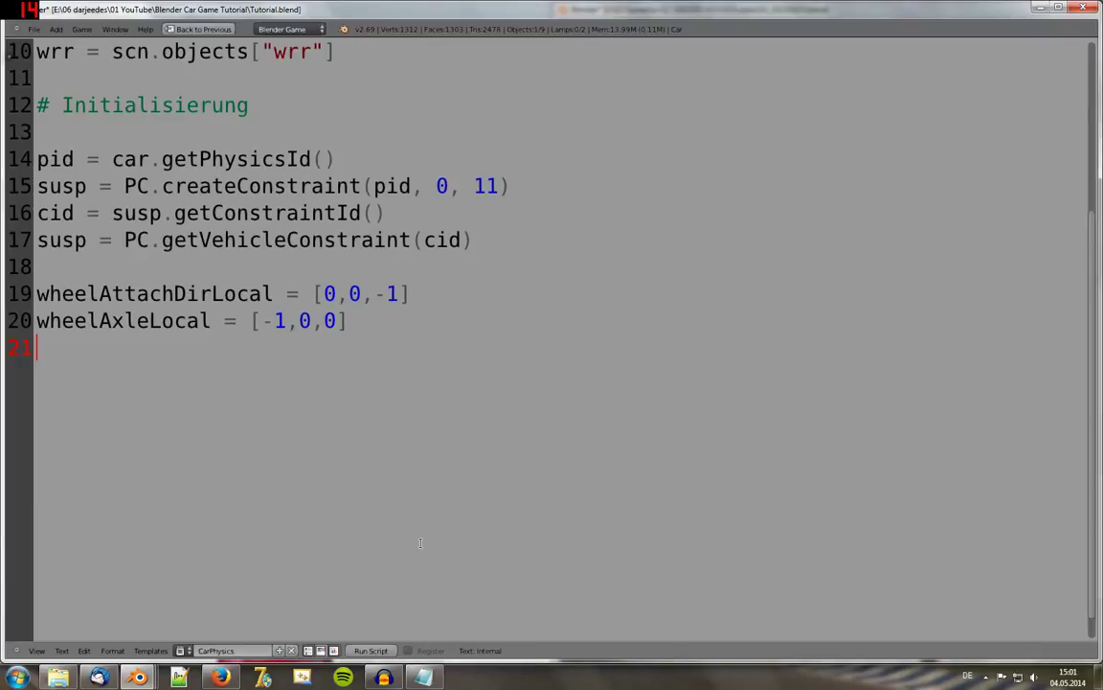
key(Return)
text(wh)
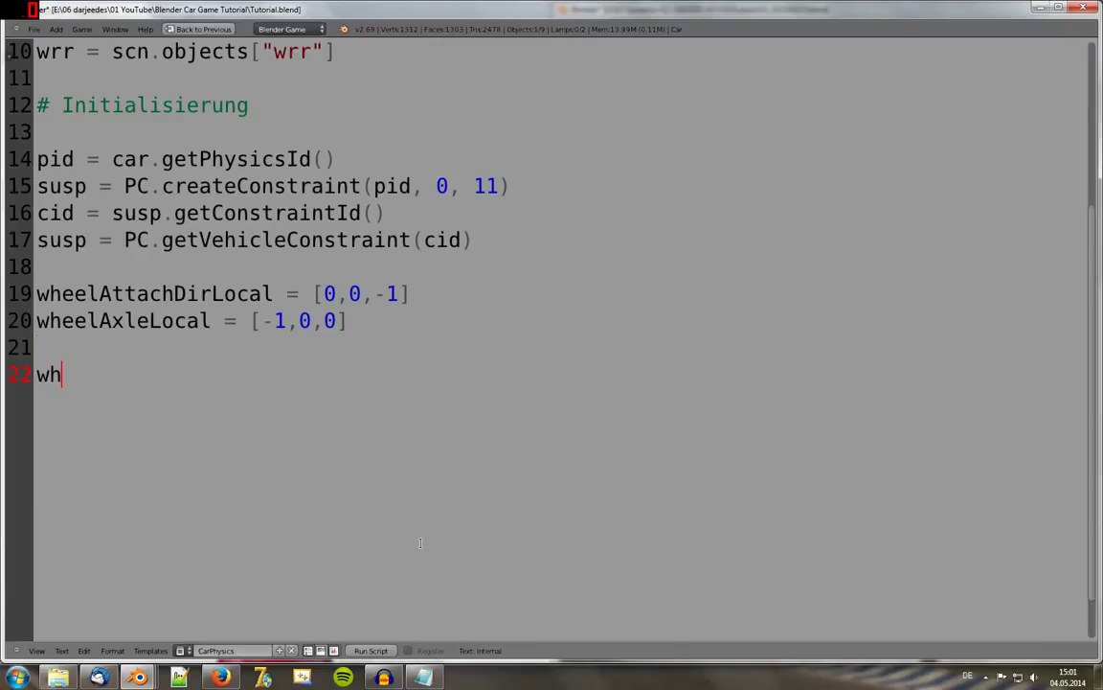
text(eel)
text(AttachP)
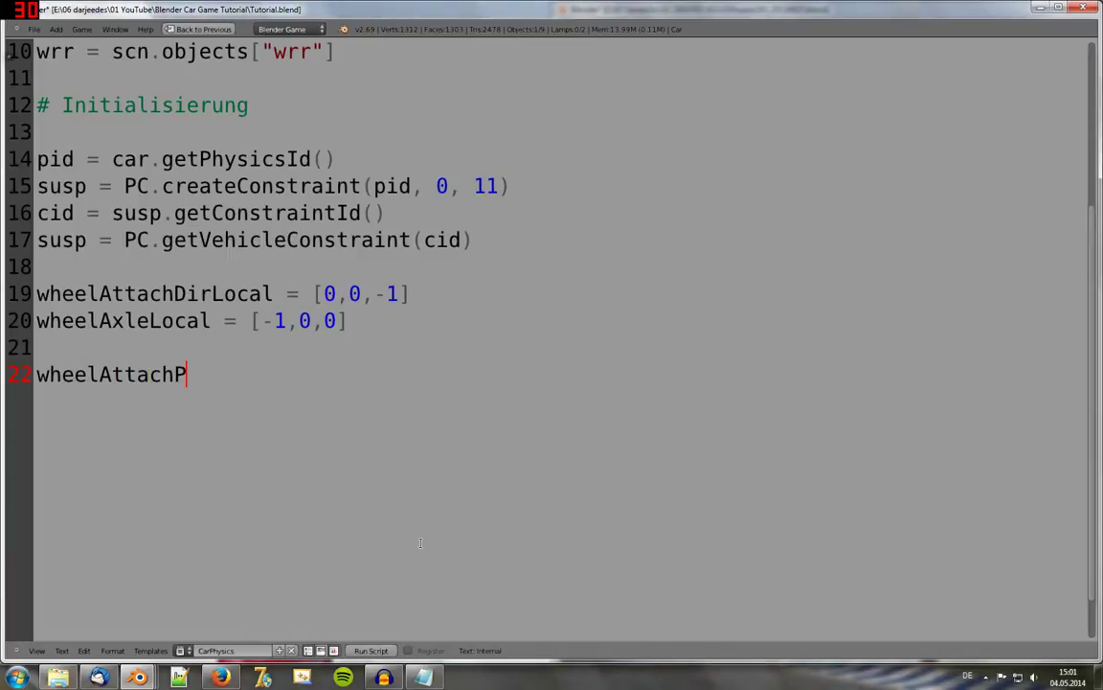
text(osLocal)
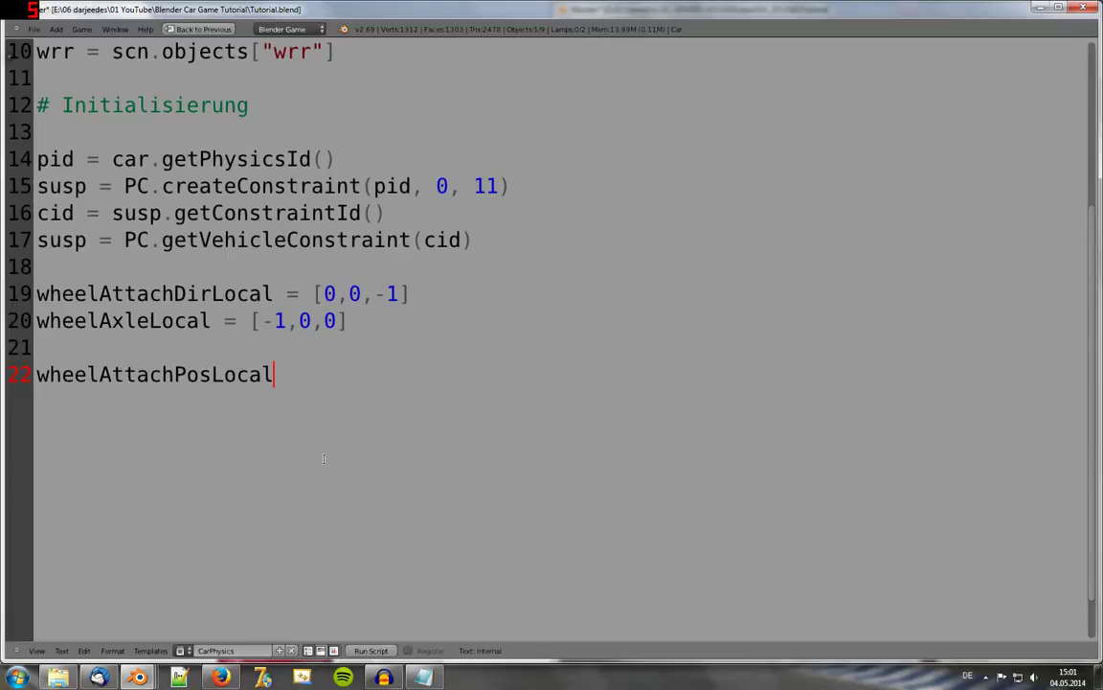
drag(173, 294, 212, 294)
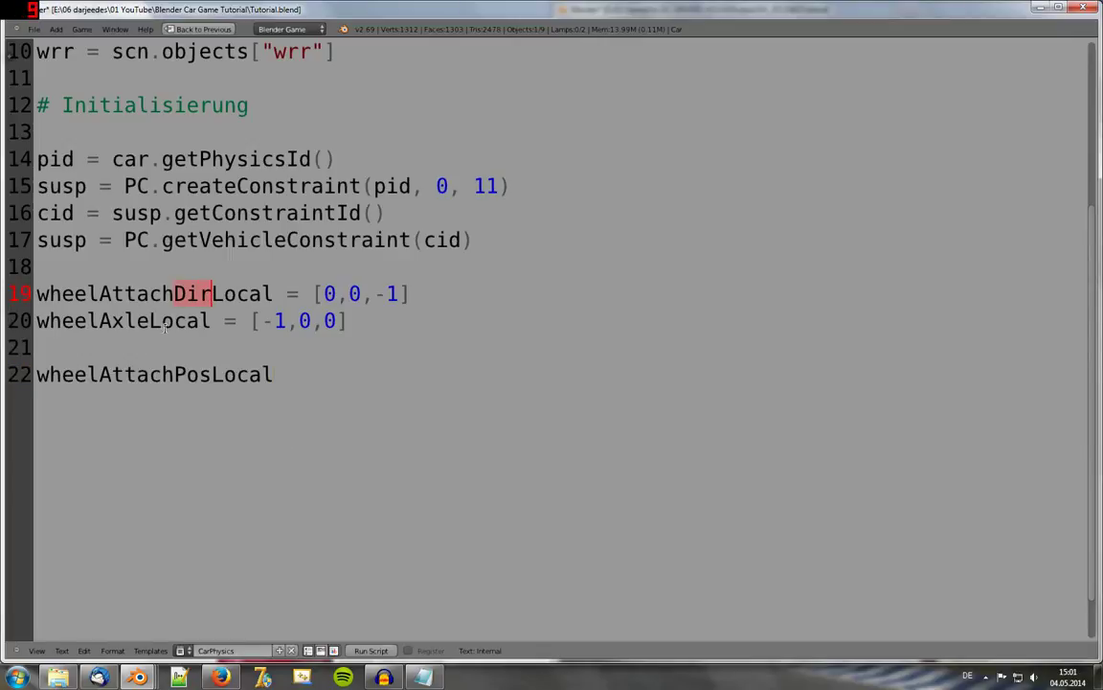
mouse_move(174, 375)
mouse_down()
mouse_move(223, 375)
mouse_move(36, 374)
mouse_up()
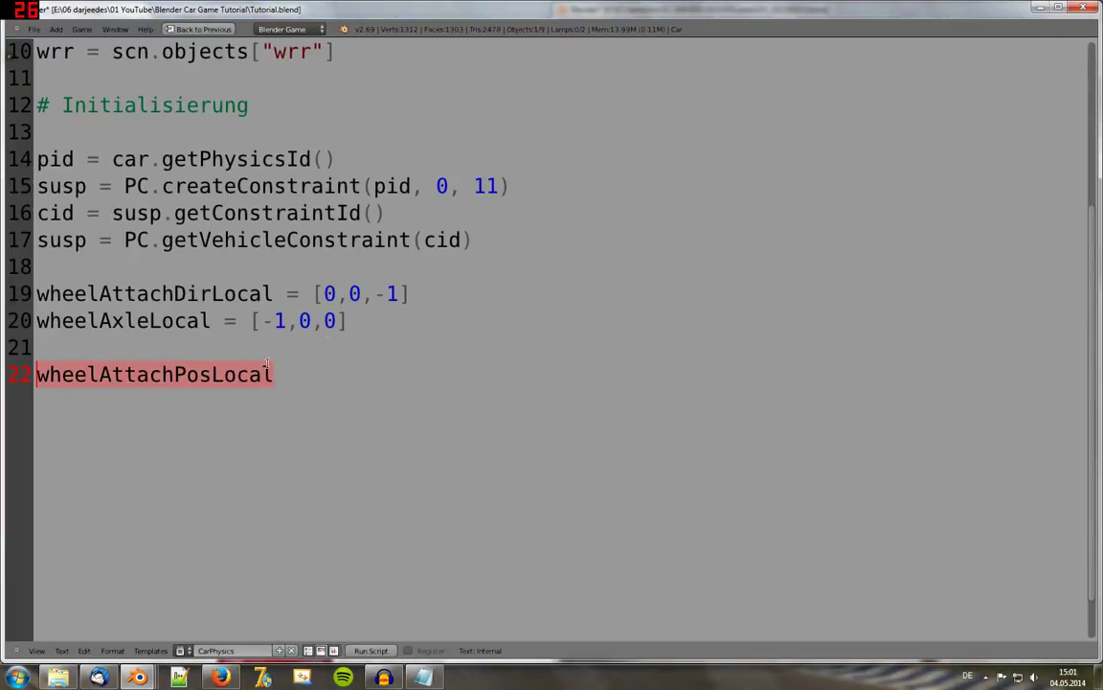
key(BackSpace)
Step: Paste the name onto a new line 20 as wheelAttachPosLocal = [0.64,1.4,0]
click(419, 287)
key(Return)
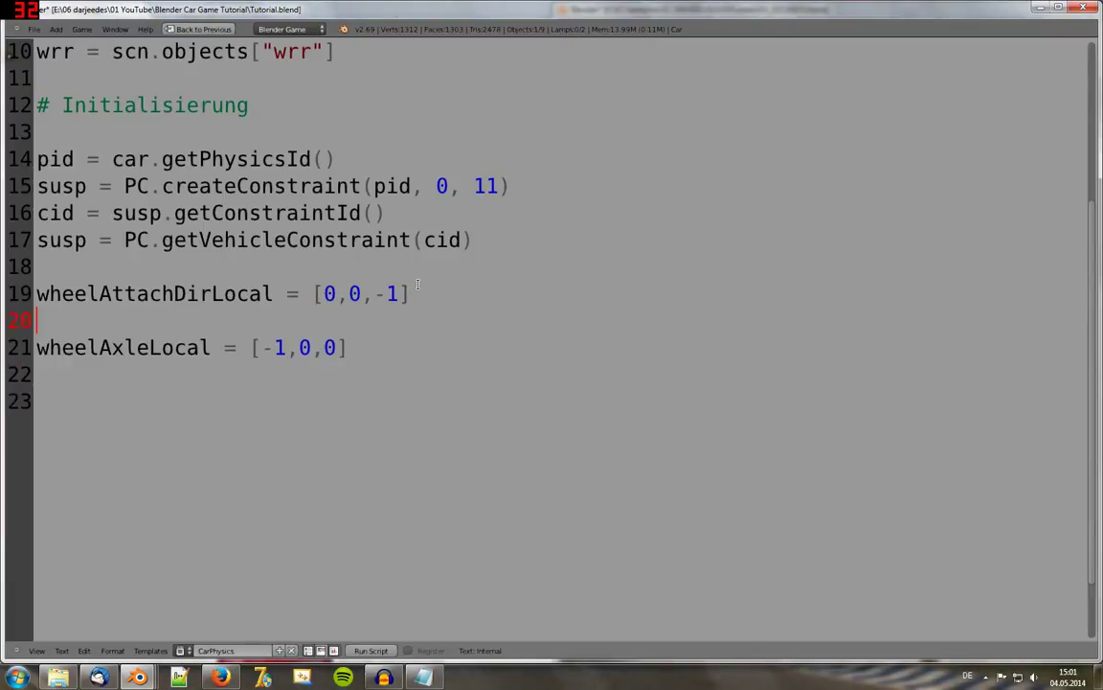
text(wheelAttachPosLocal)
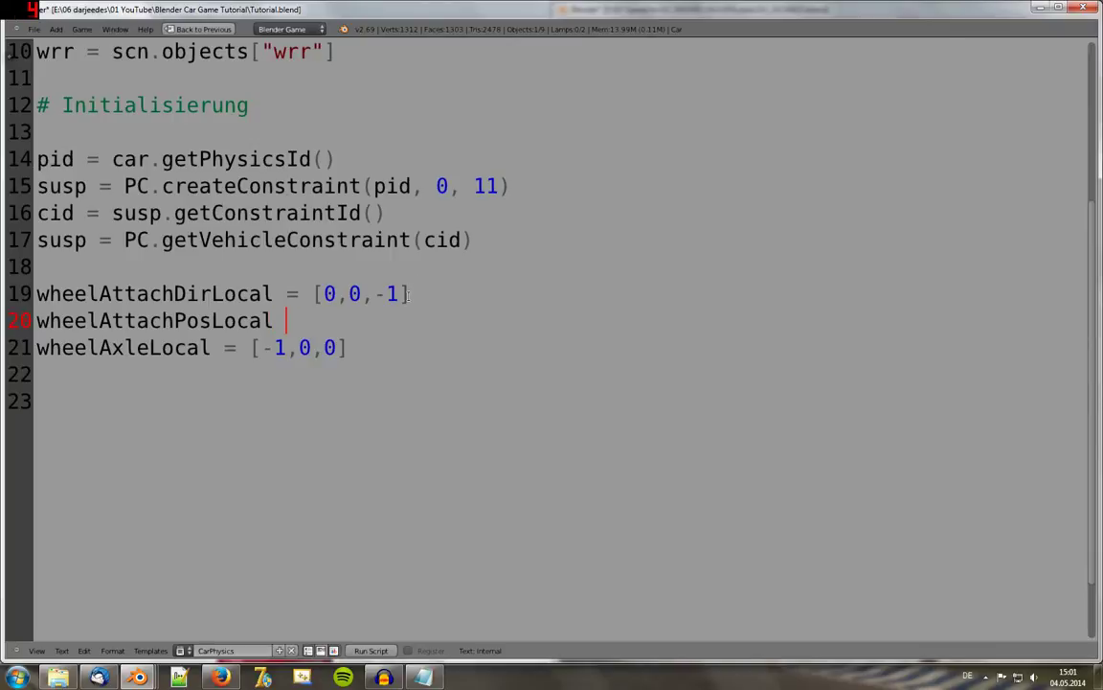
text(= )
text([])
key(Left)
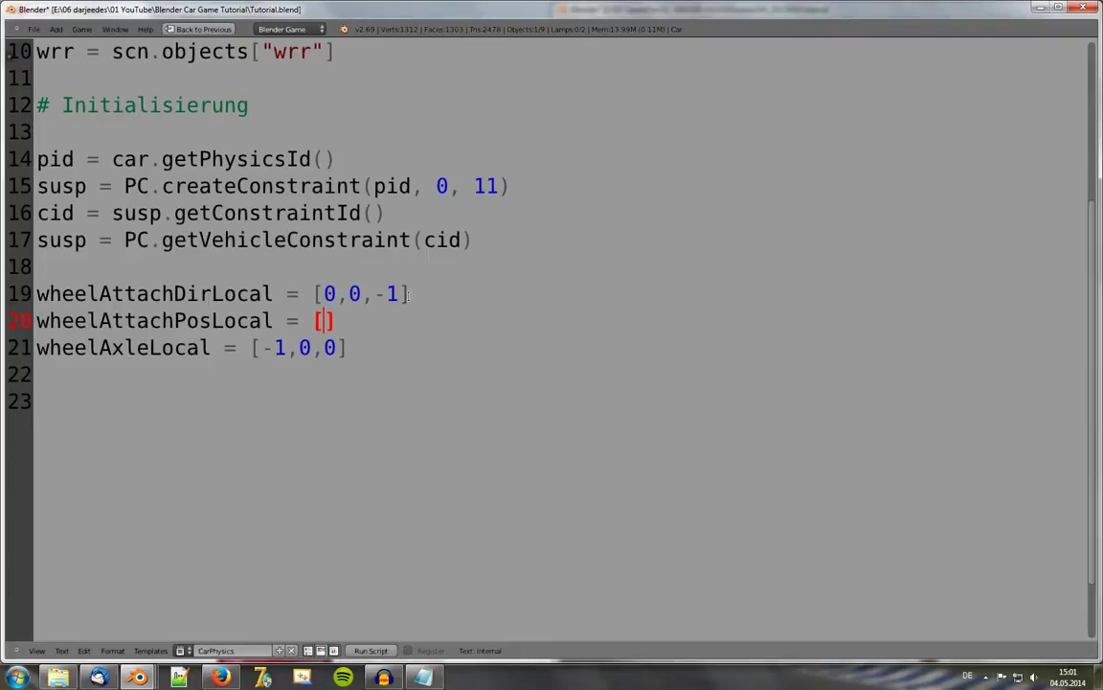
text(0)
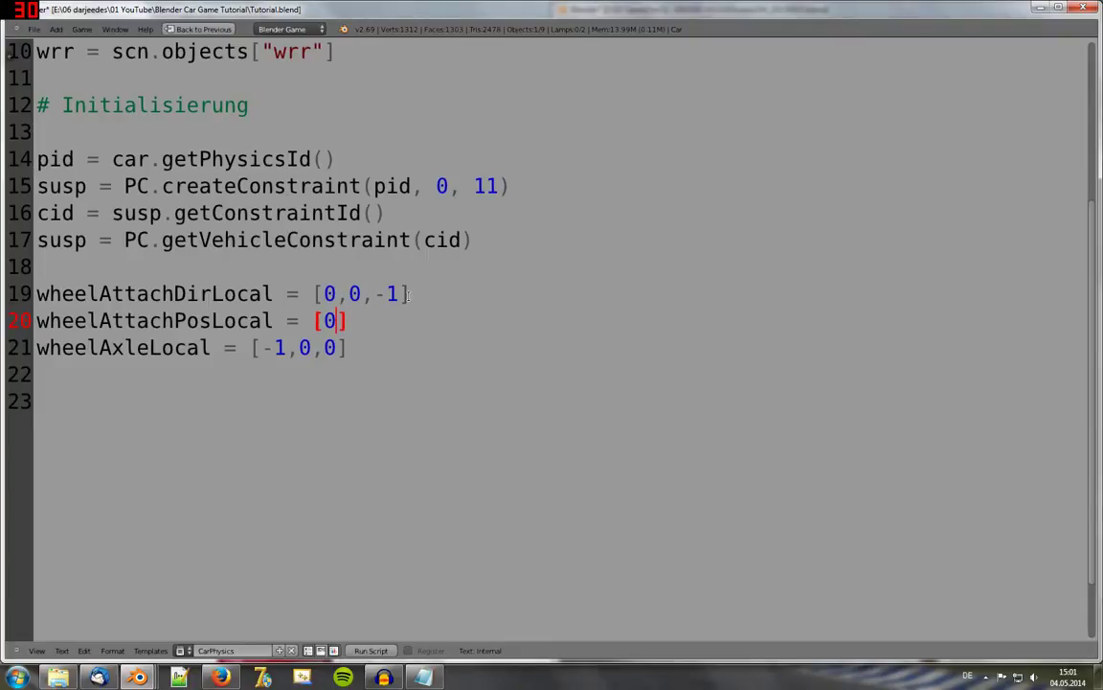
text(.64)
text(,)
text(1.4)
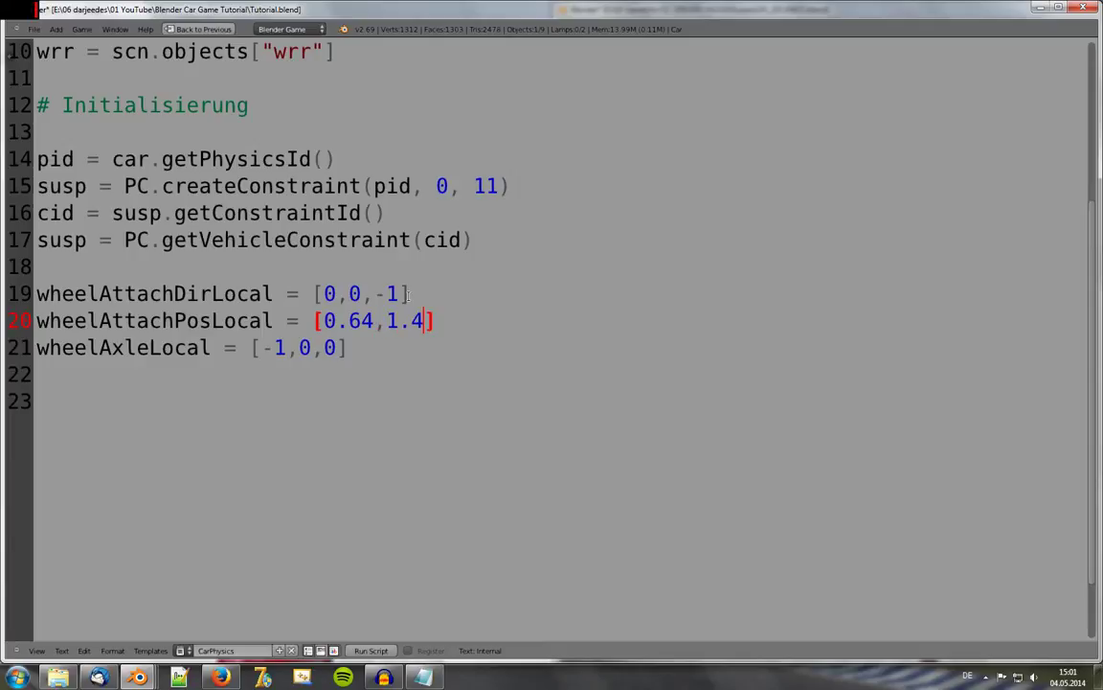
text(,)
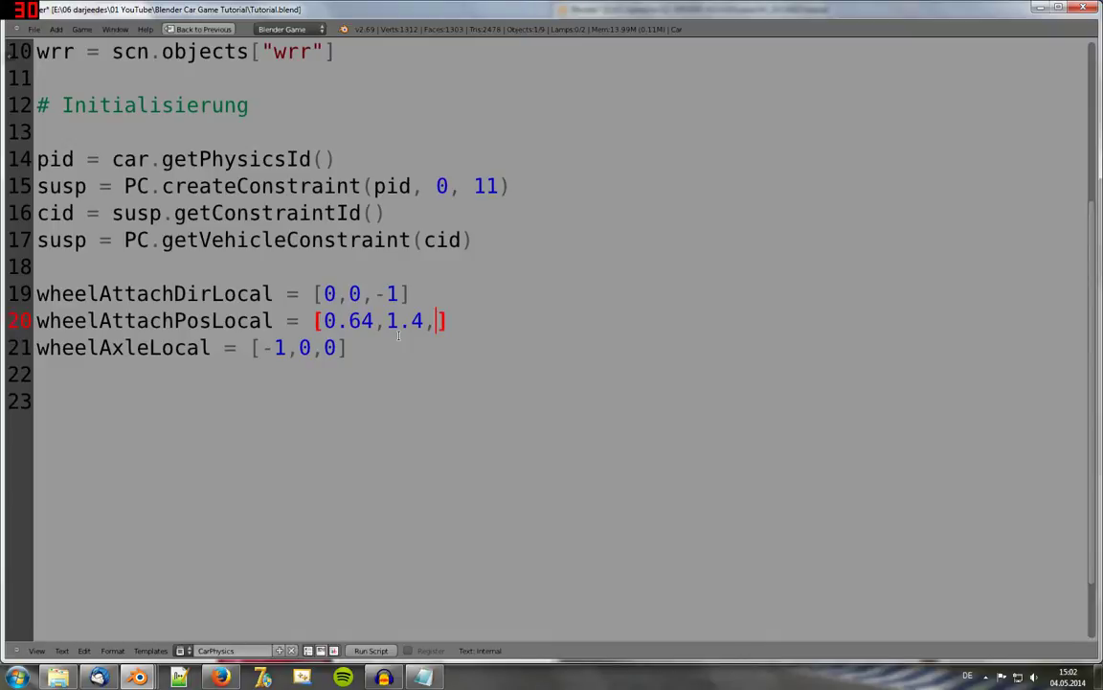
text(0)
Step: Open a new blank line after the wheelAxleLocal line for the wheel settings
drag(322, 321, 450, 321)
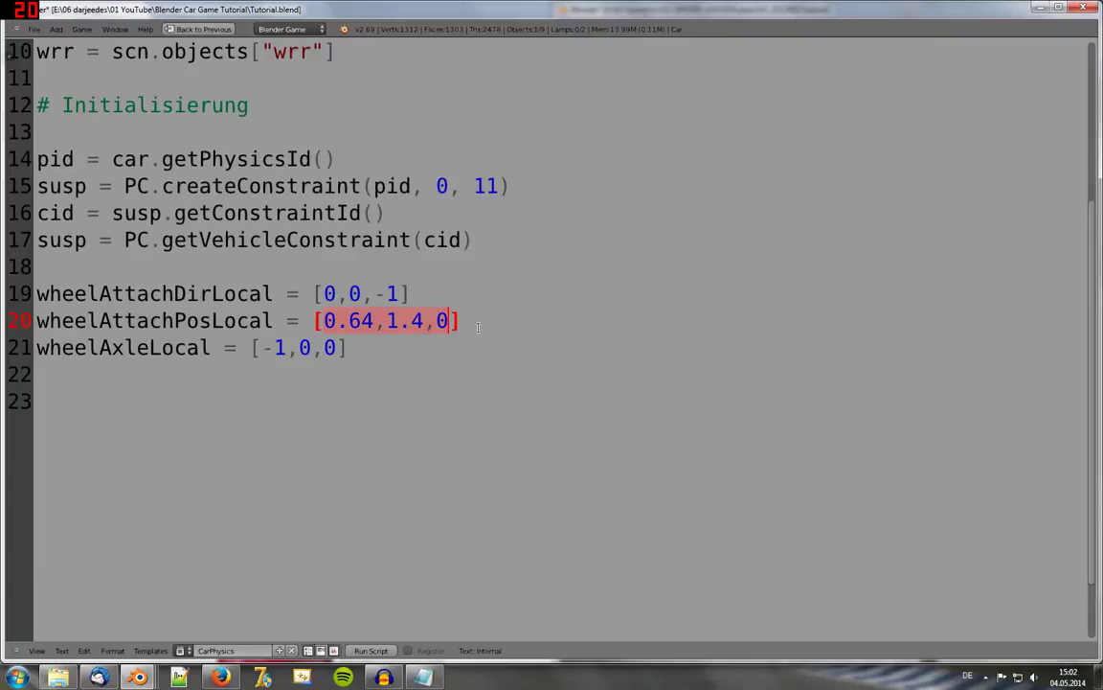
click(478, 328)
click(388, 351)
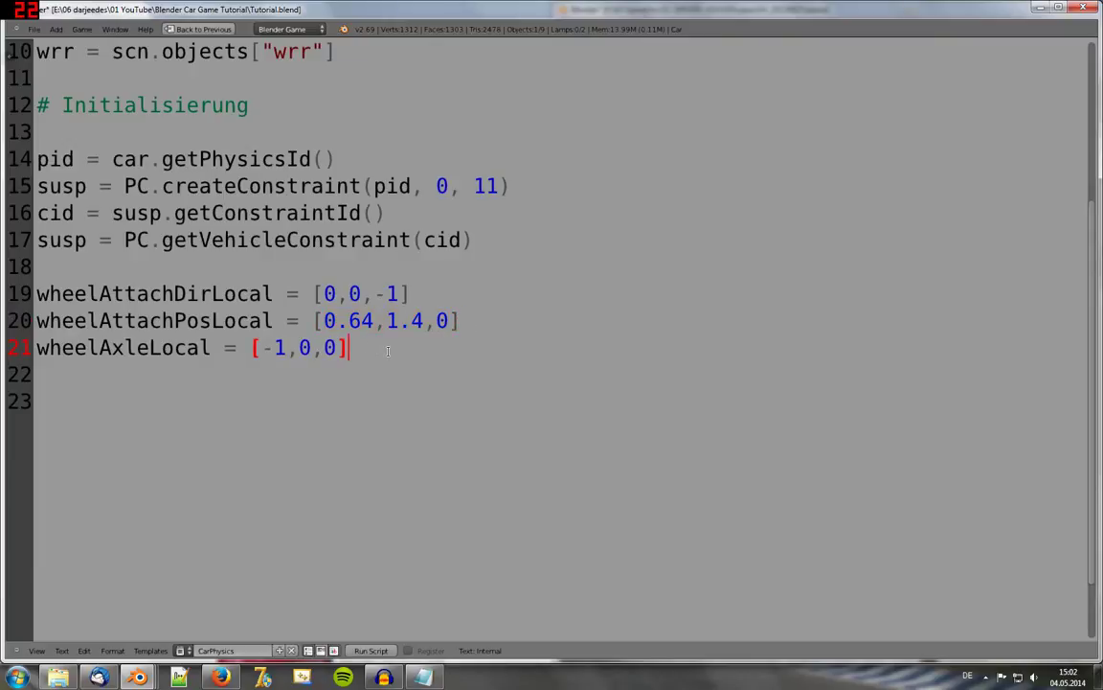
key(Return)
key(Return)
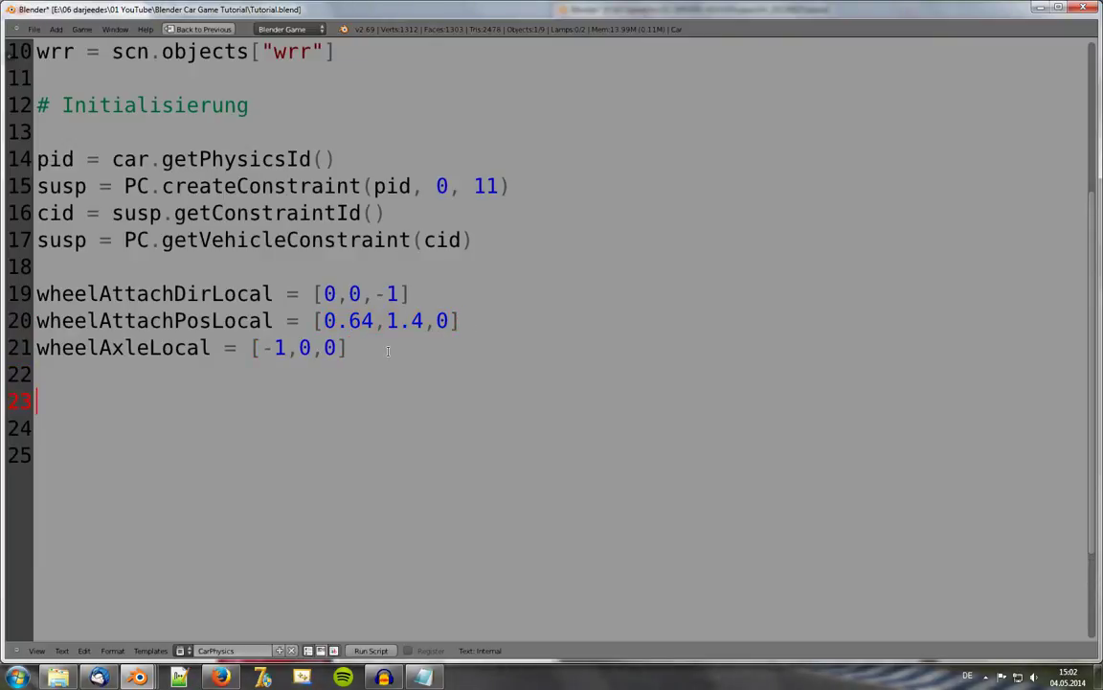
Step: Enter wheelRadius = 0.4, suspensionRestLength = 0.5 and hasSteering = 0 on lines 23–25, then leave a gap
text(w)
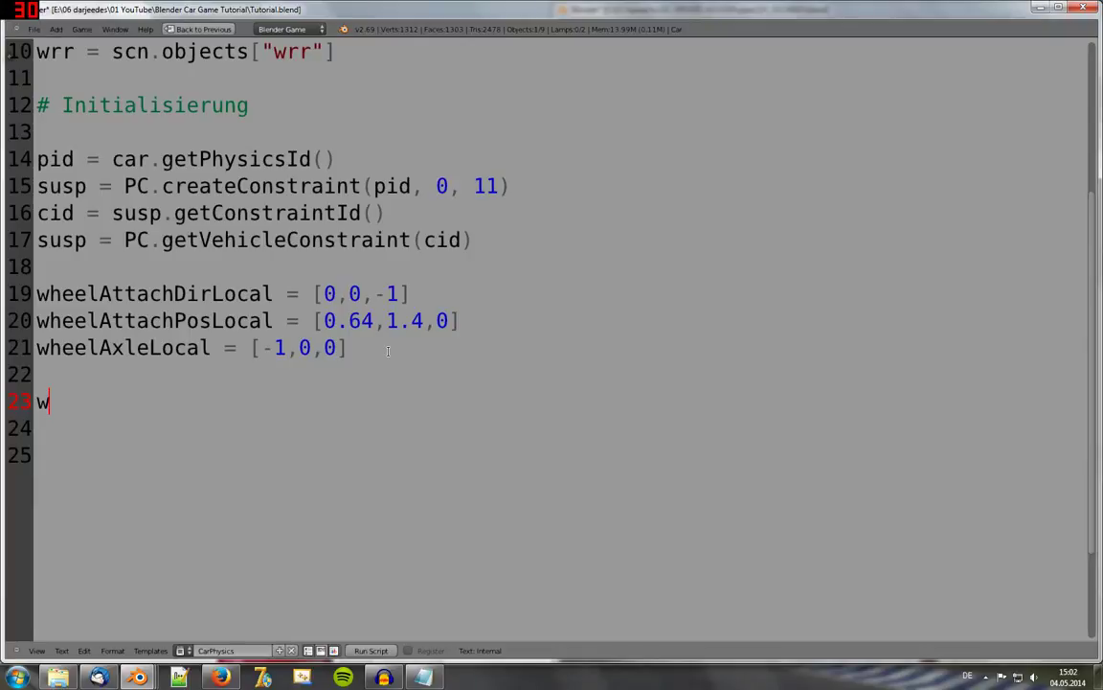
text(heelRa)
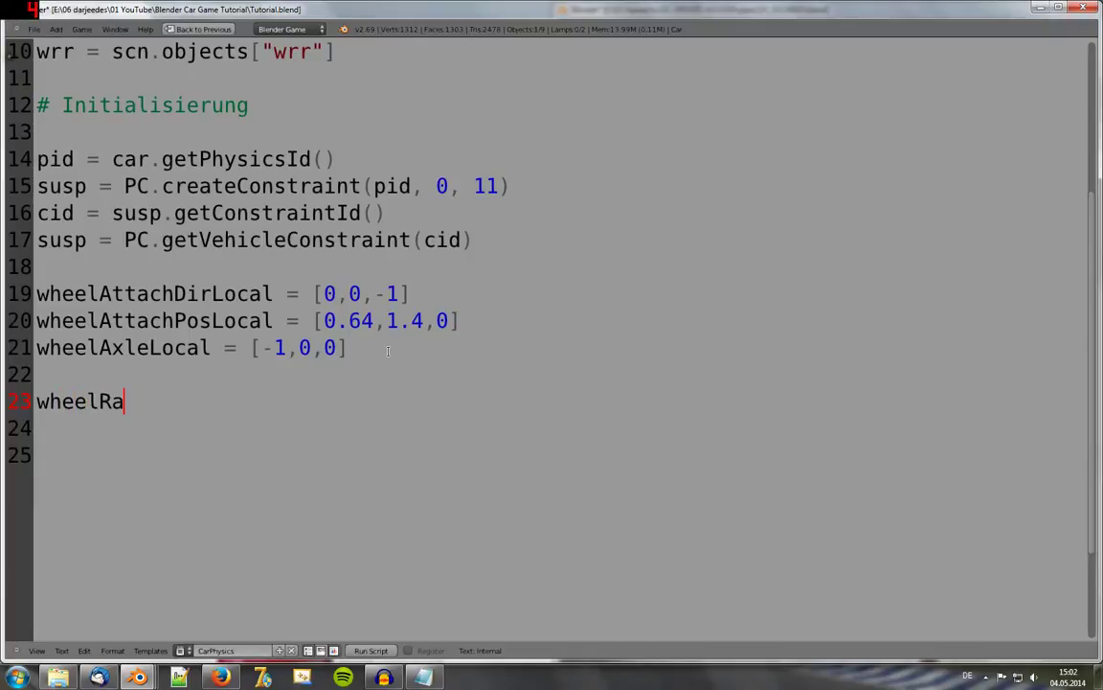
text(dius)
text( =)
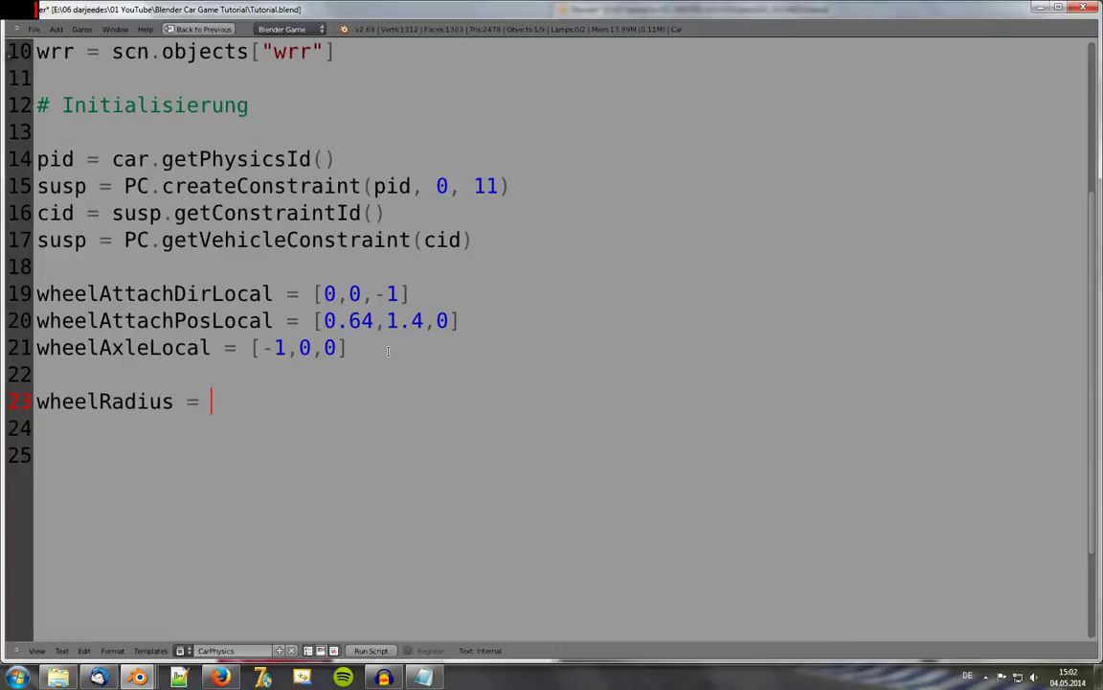
text( 0.4)
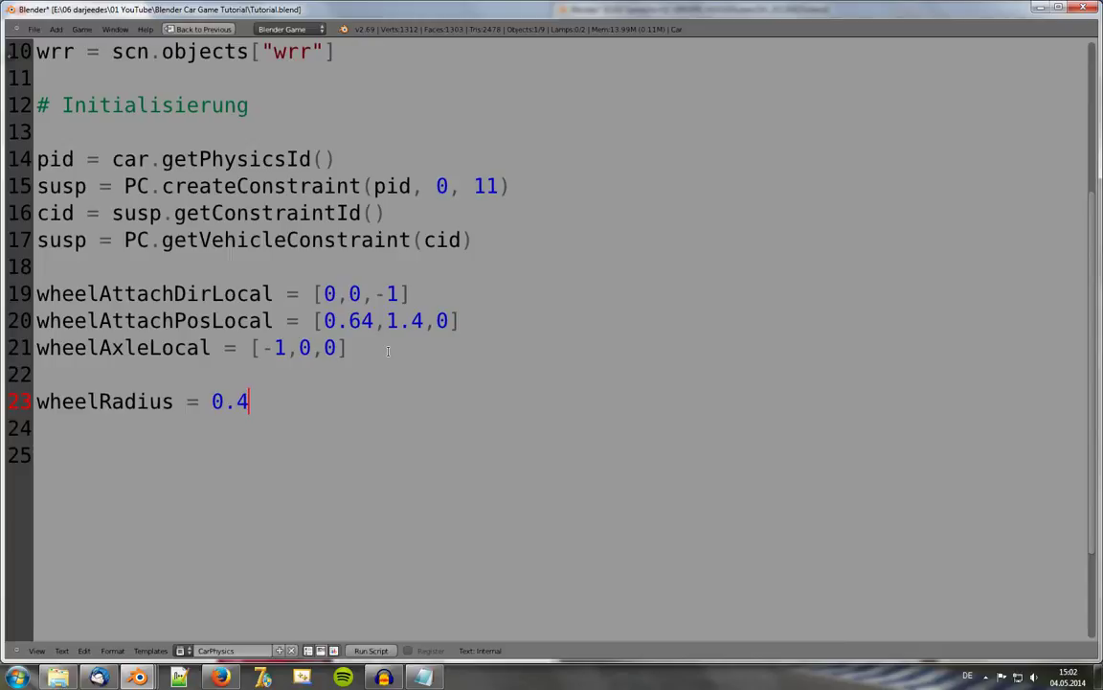
key(Return)
text(suspen)
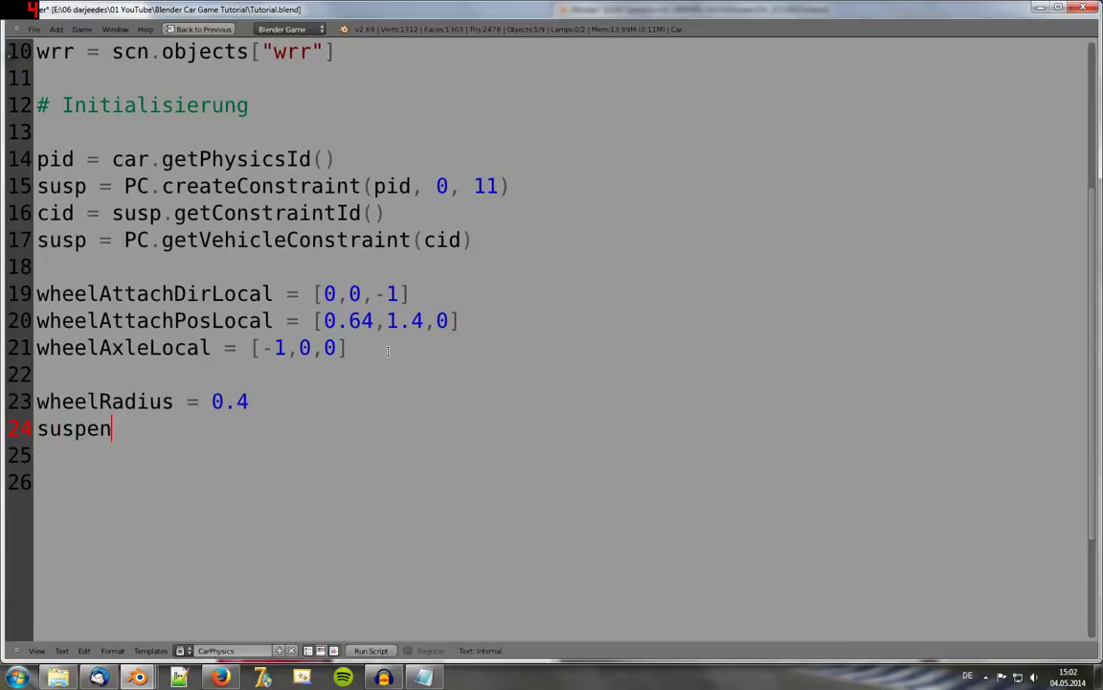
text(sionRestL)
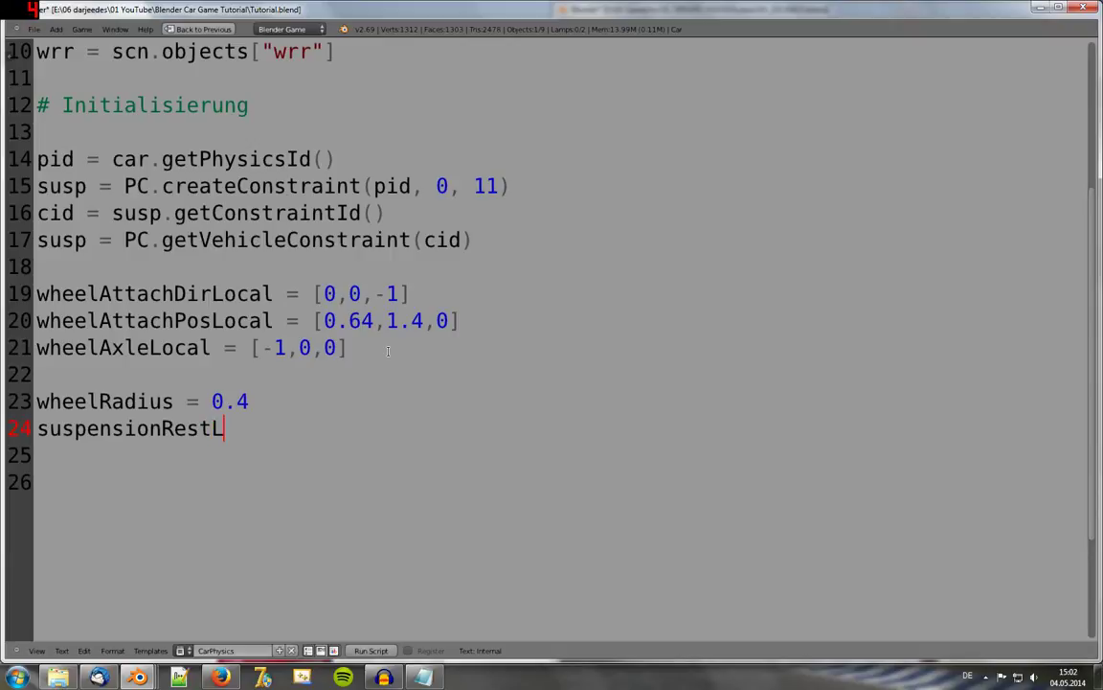
text(ength)
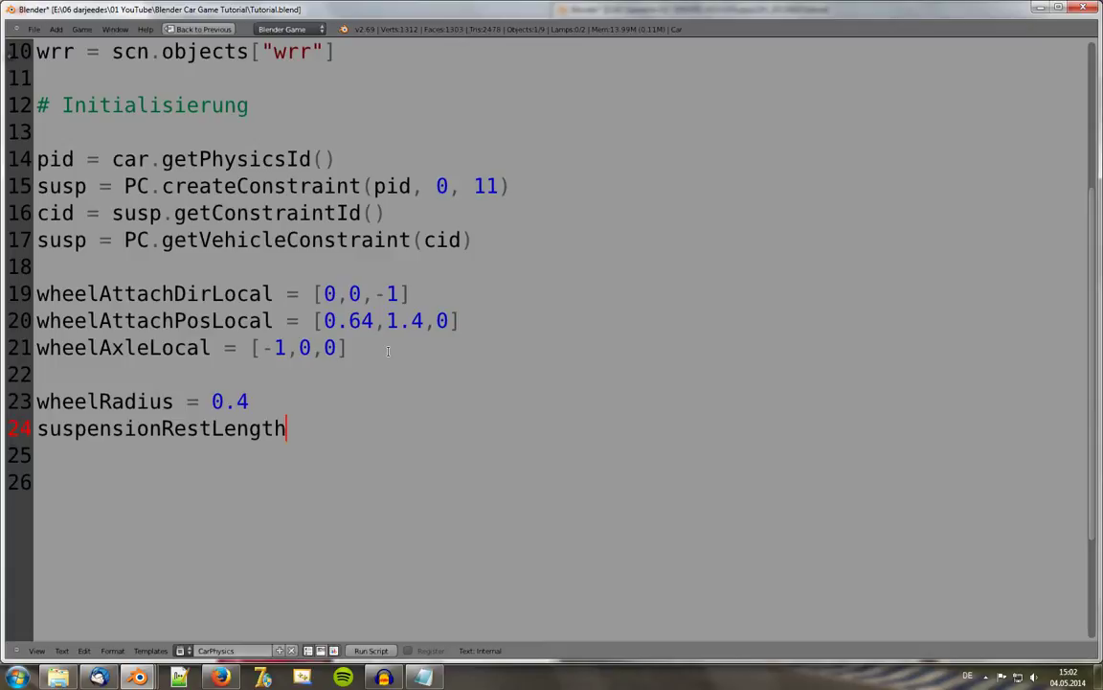
text( =)
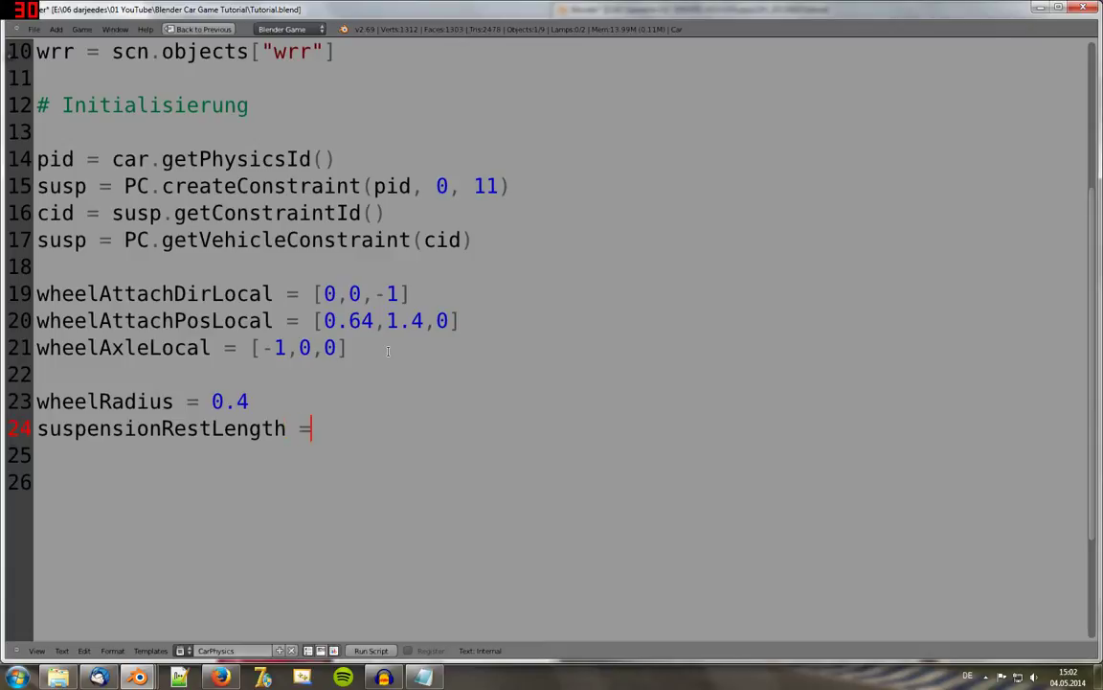
text( 0)
text(.6)
key(BackSpace)
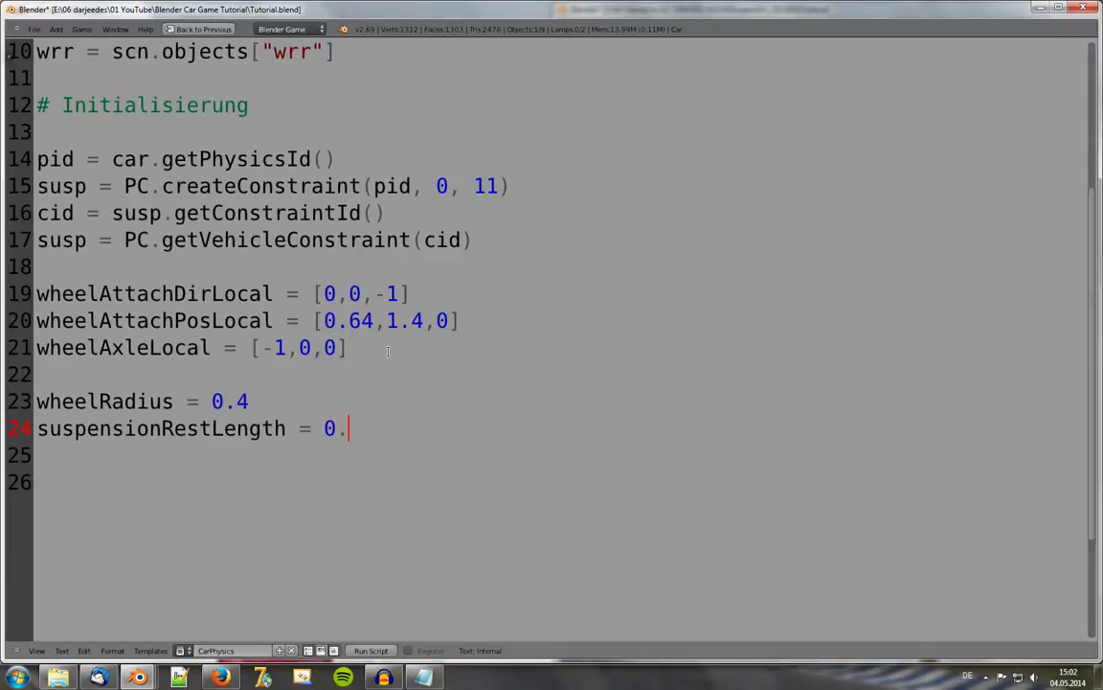
text(5)
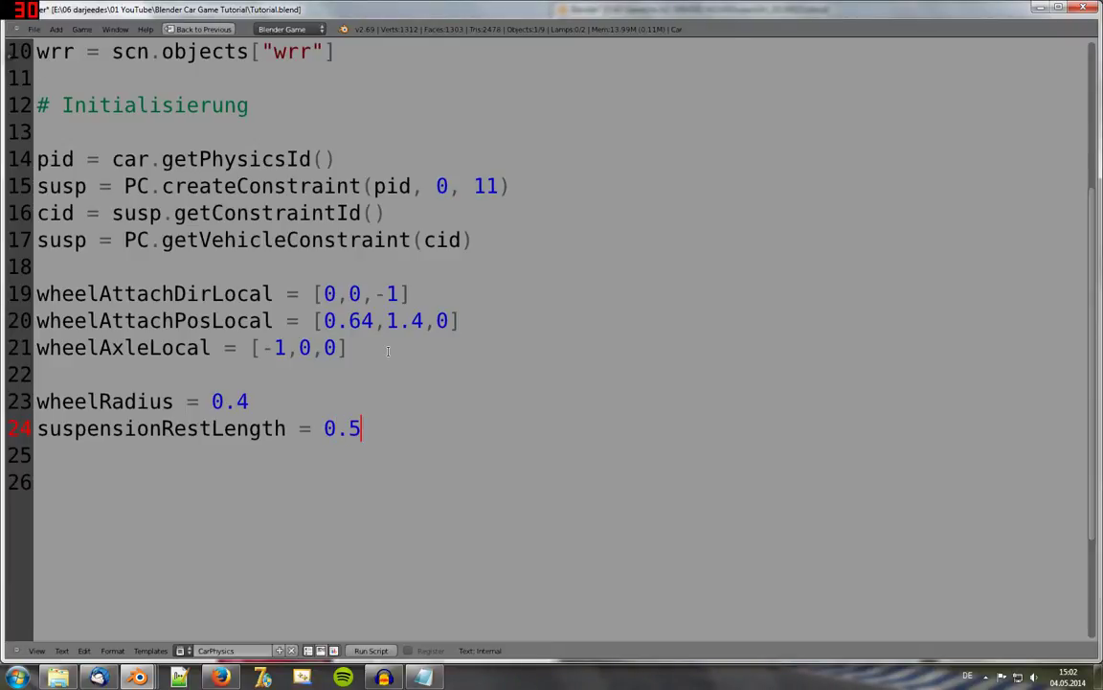
key(Return)
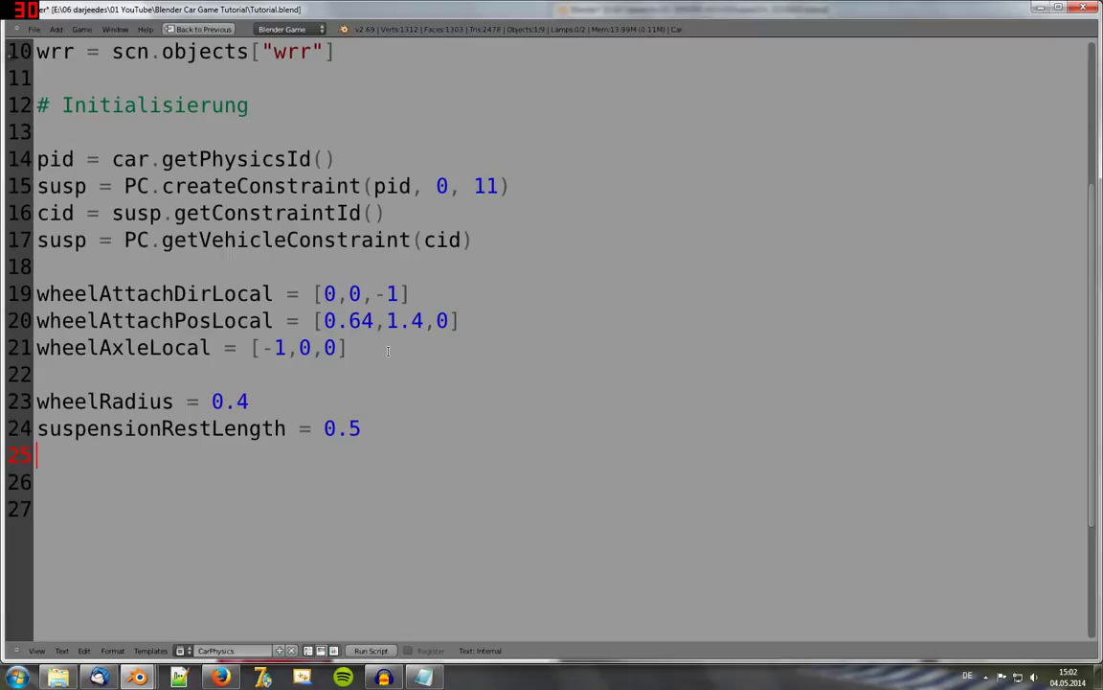
text(hasSteeri)
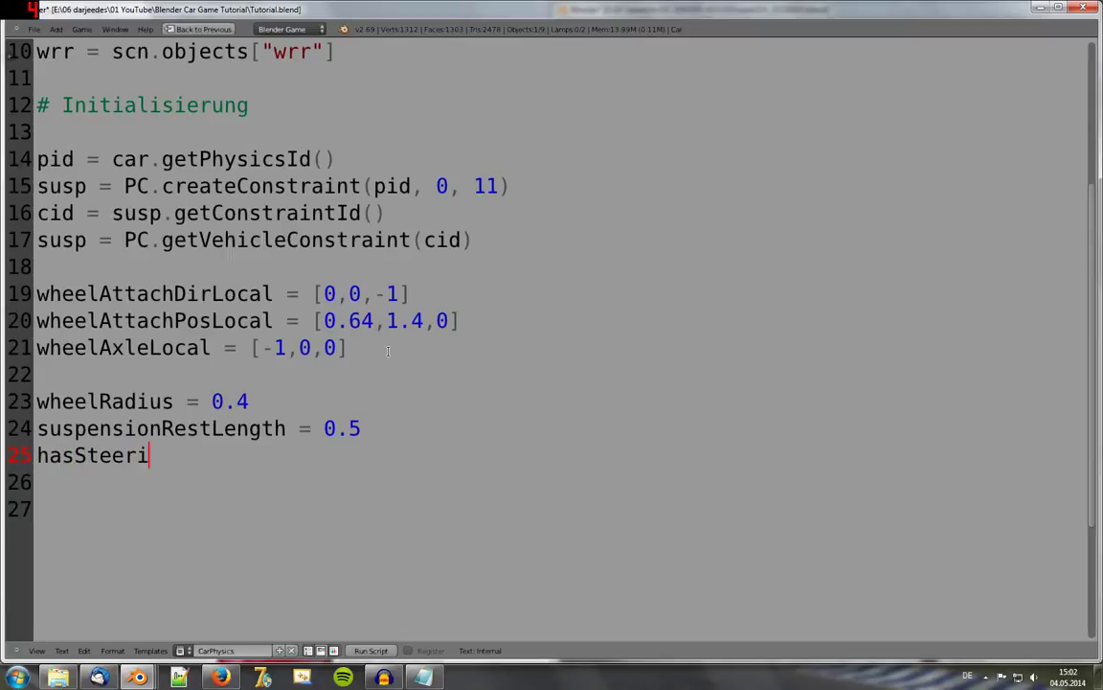
text(ng =)
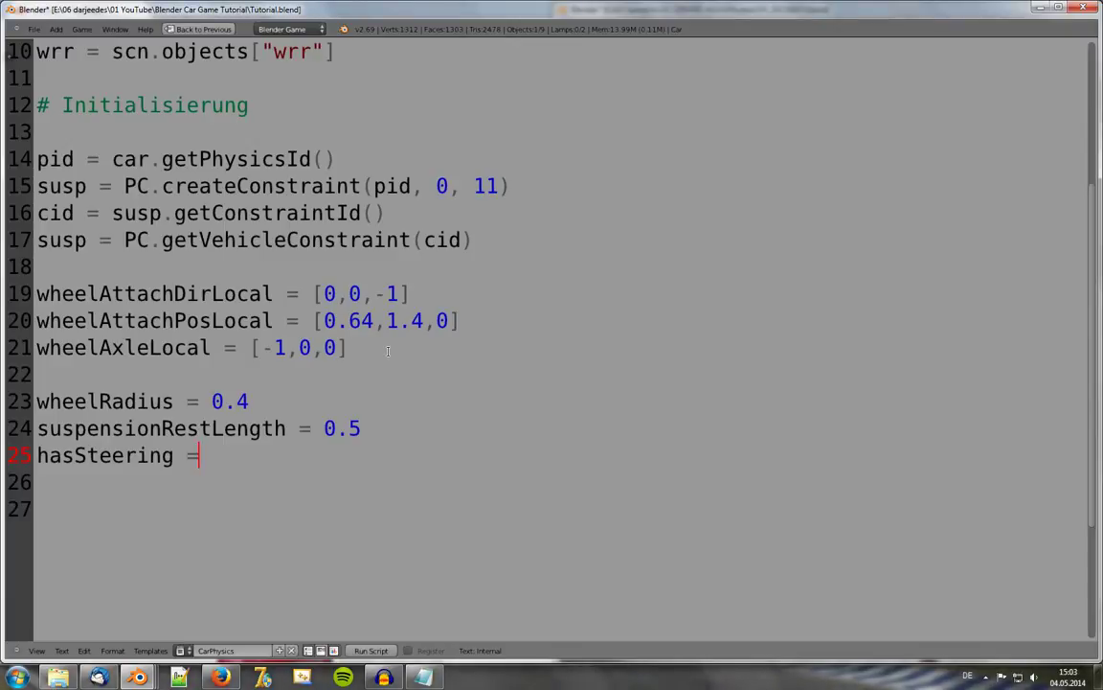
text( 0)
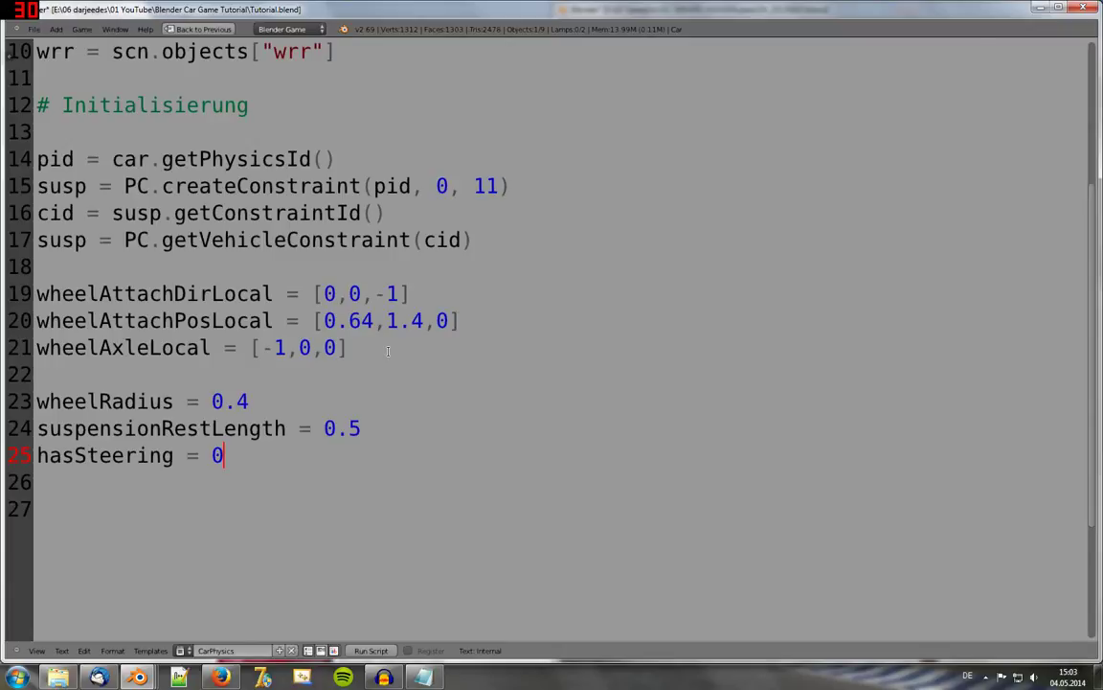
key(Return)
key(Return)
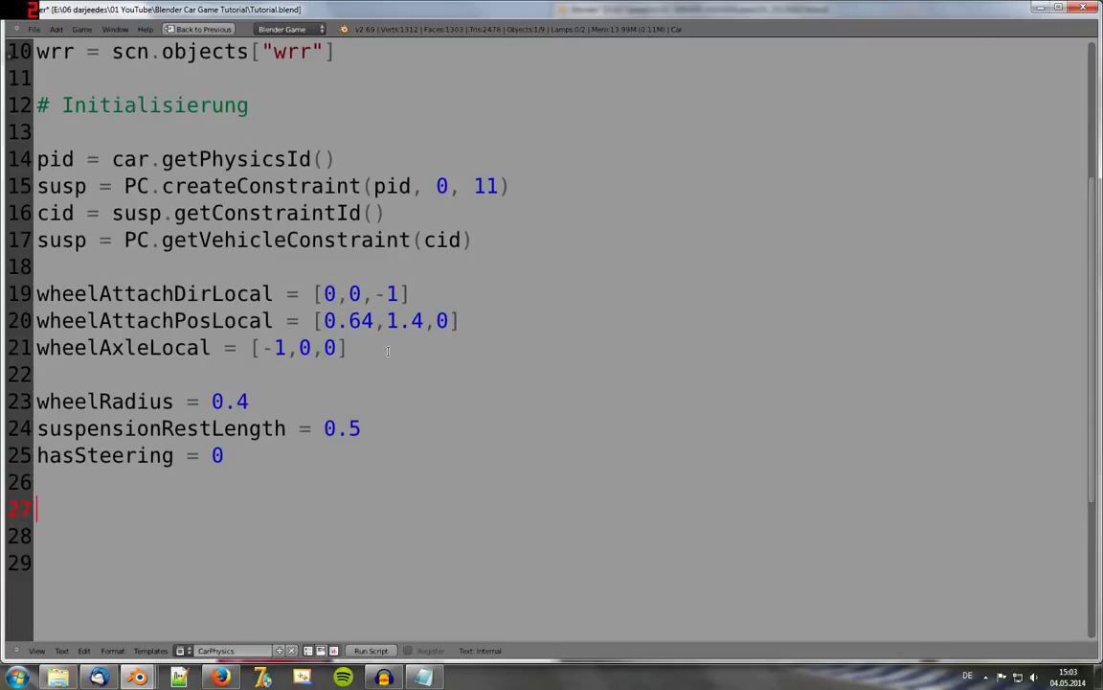
Step: Write susp.addWheel(wfl, attach pos, dir, axle, suspensionRestLength, wheelRadius, hasSteering) on line 27
text(susp)
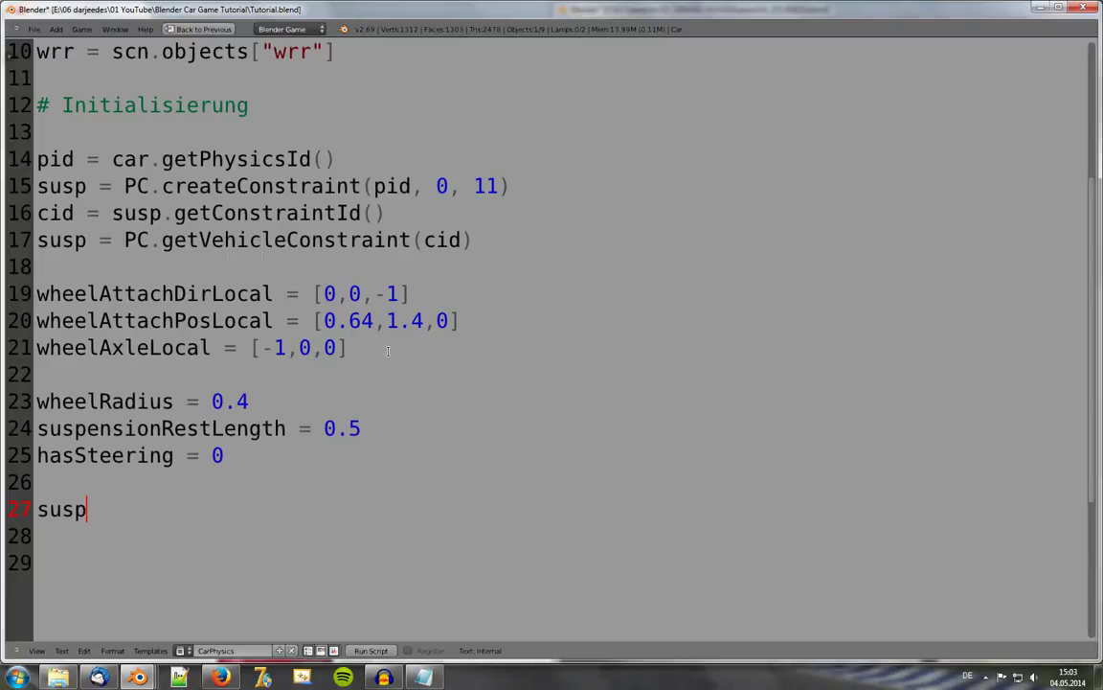
text(.addW)
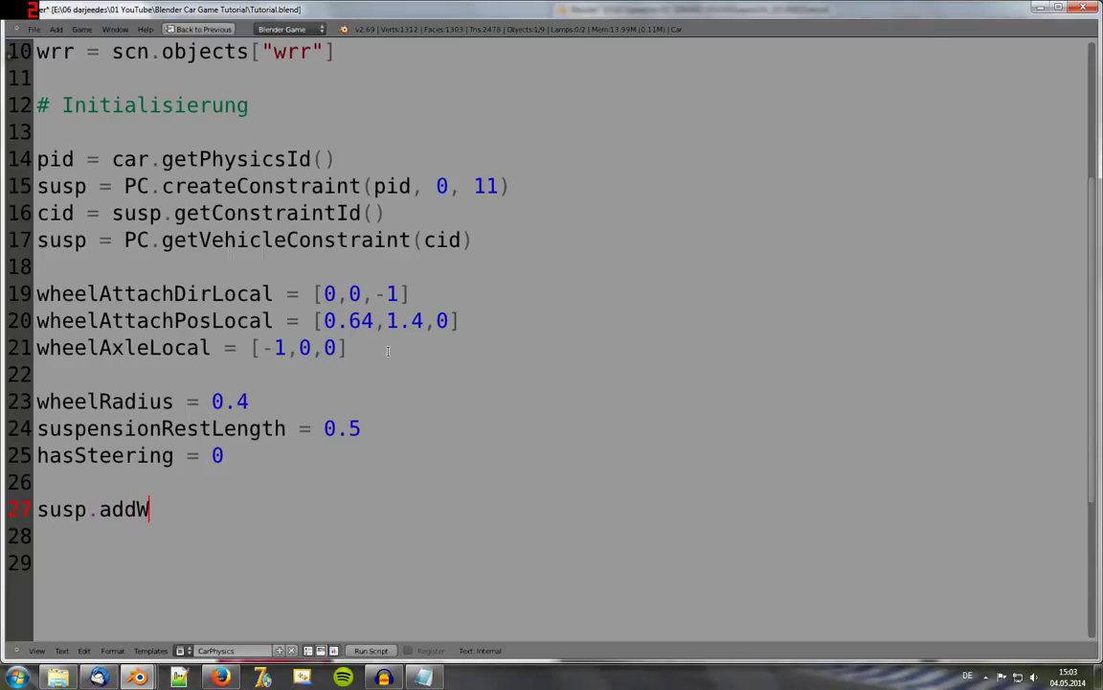
text(heel()
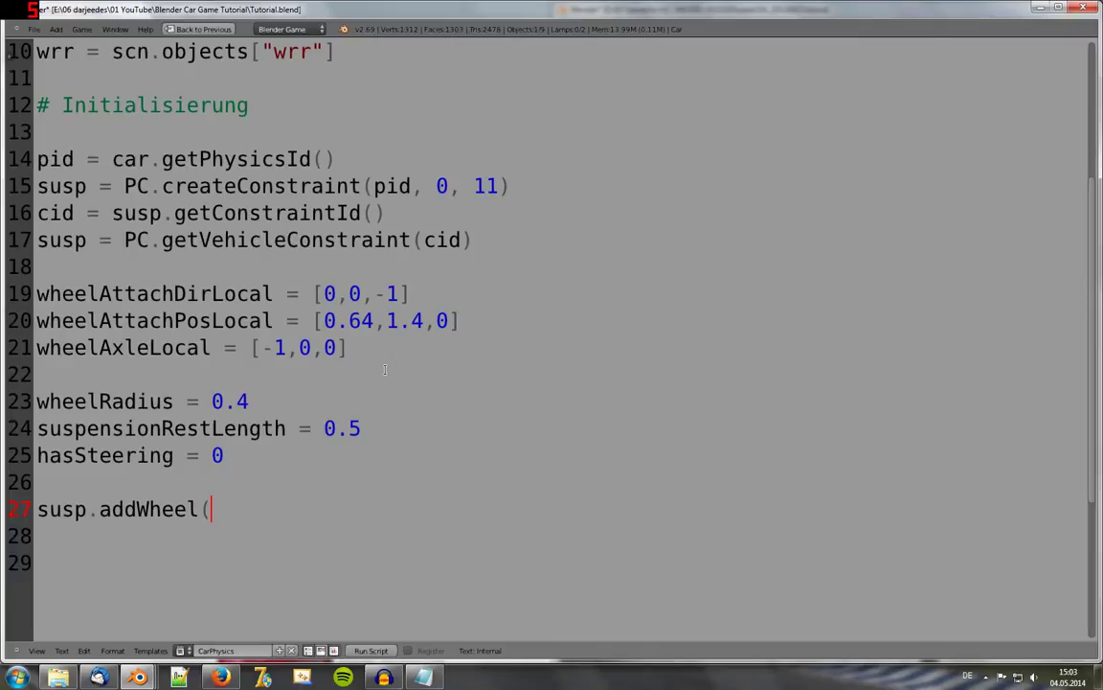
drag(225, 456, 24, 157)
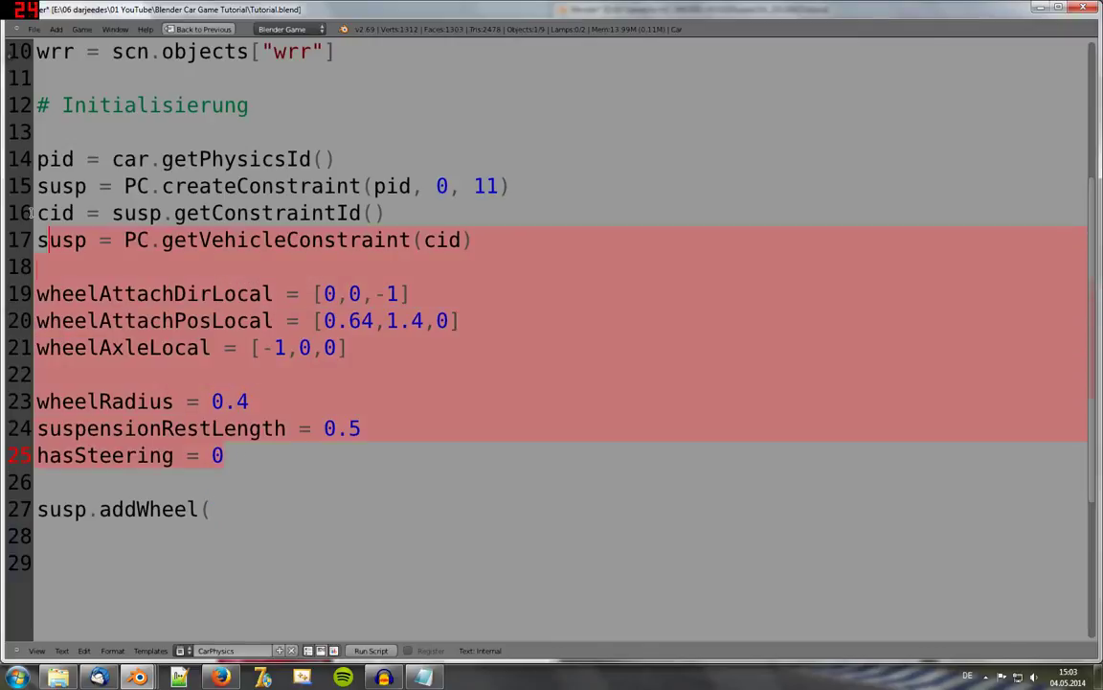
click(343, 493)
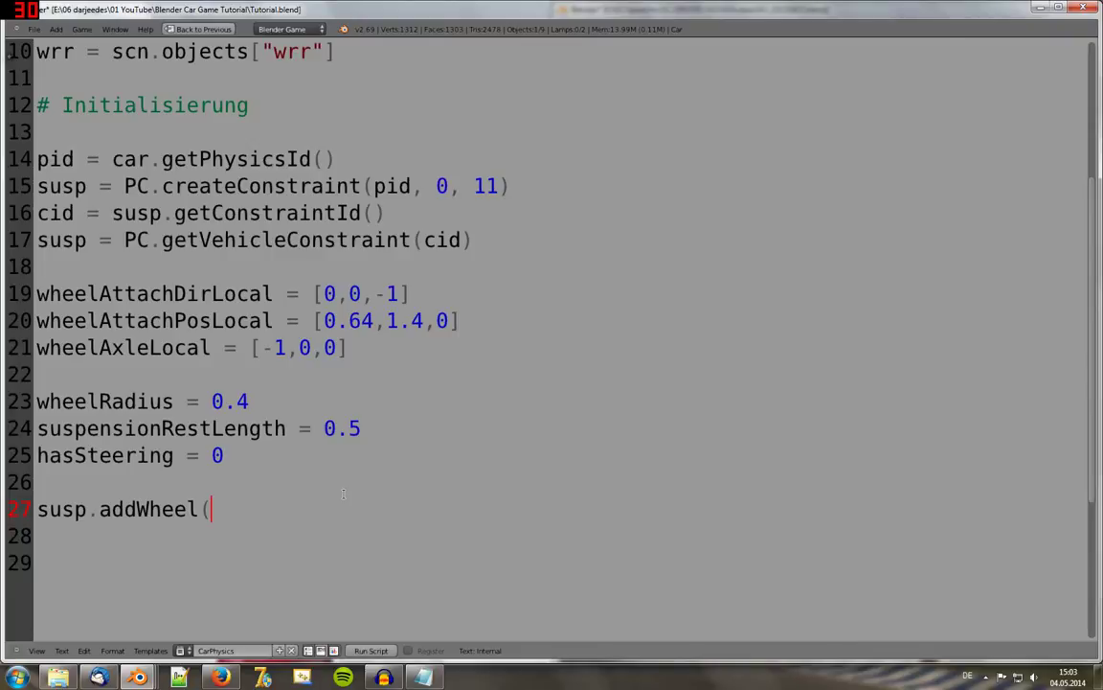
text(wfl)
text(,)
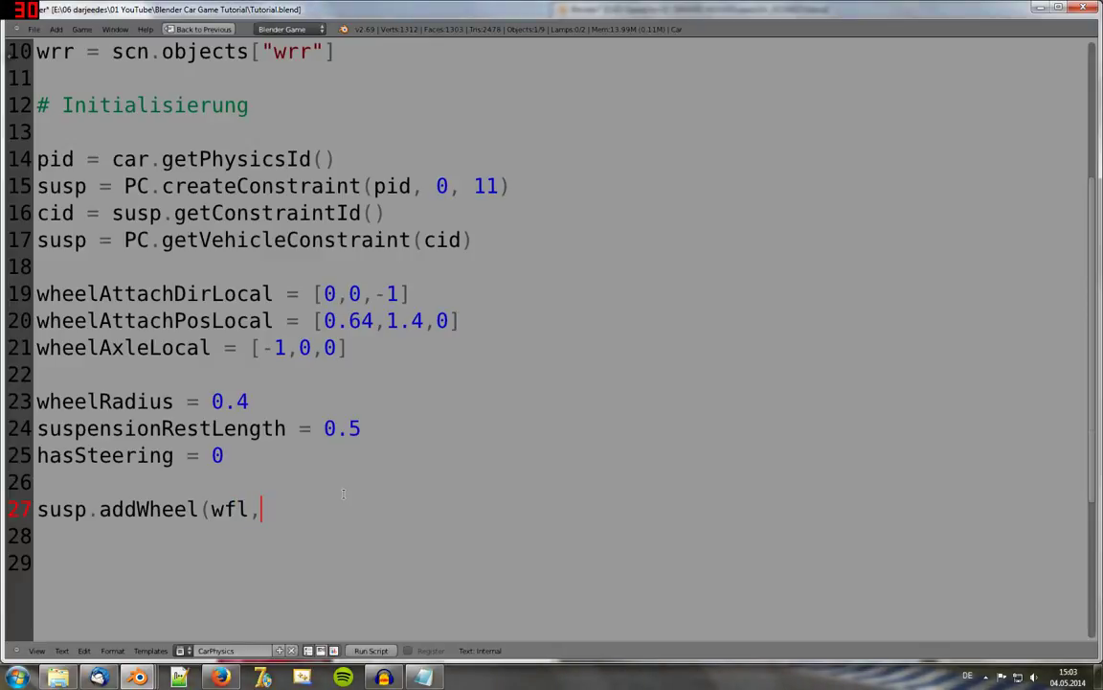
text( whee)
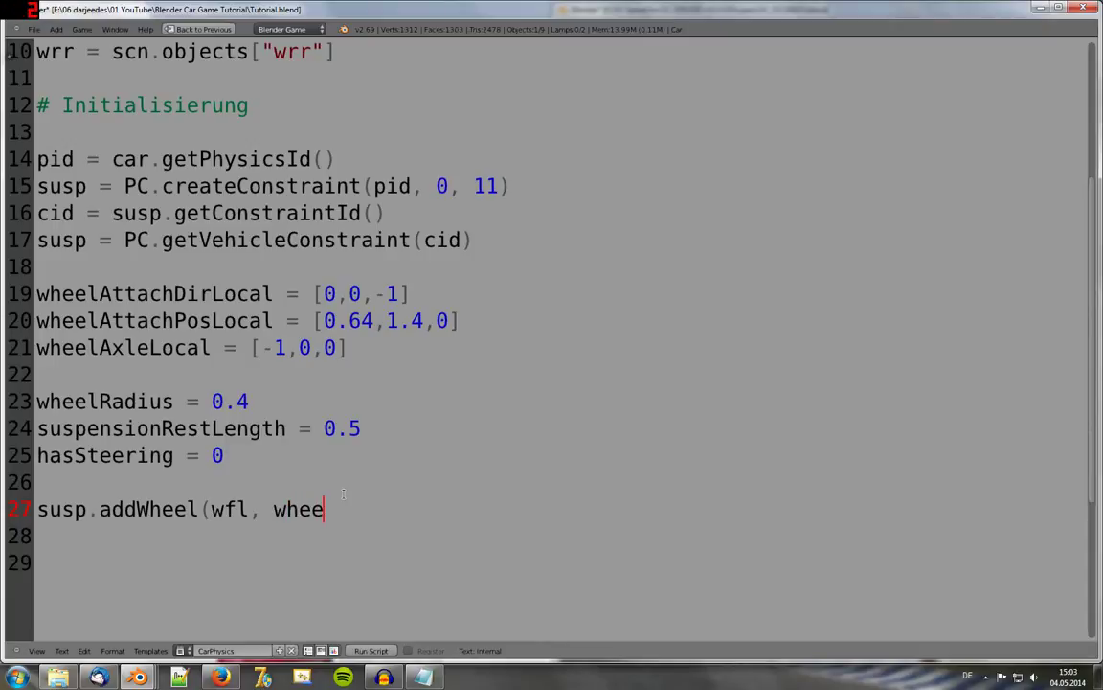
text(lAttachP)
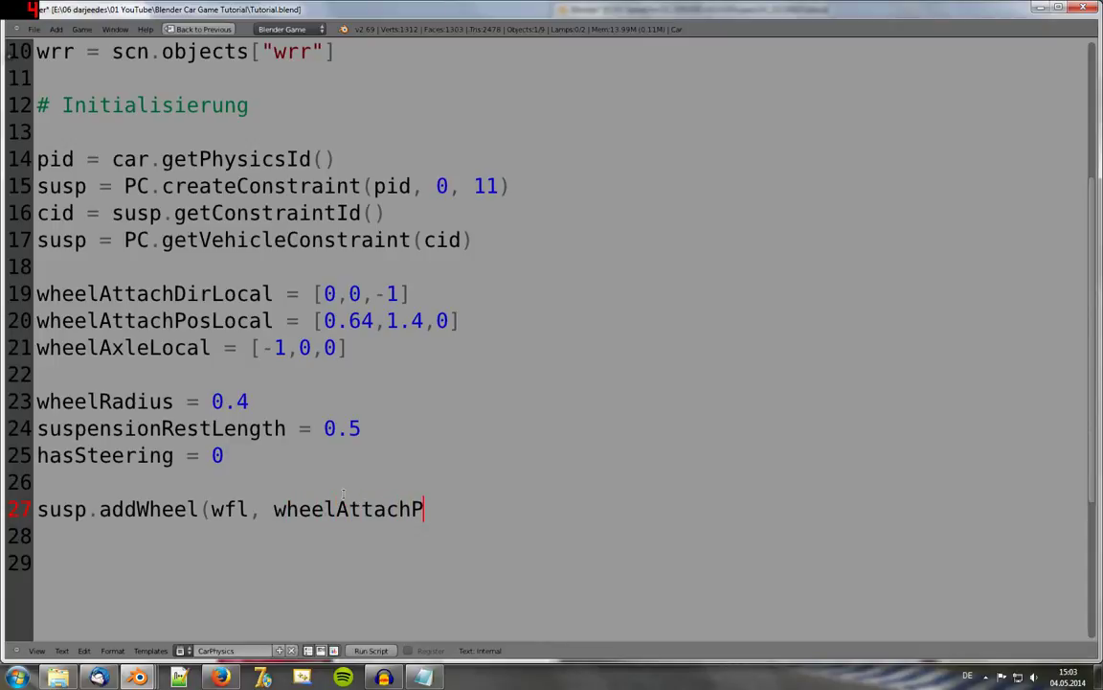
text(osLocal,)
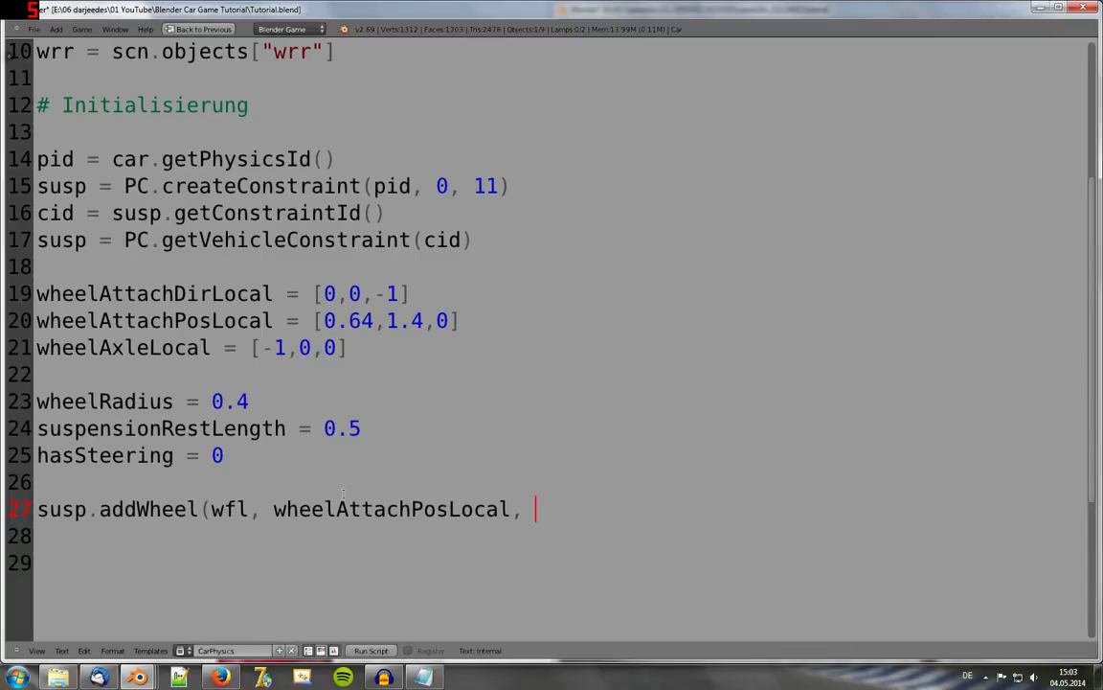
text( wheelA)
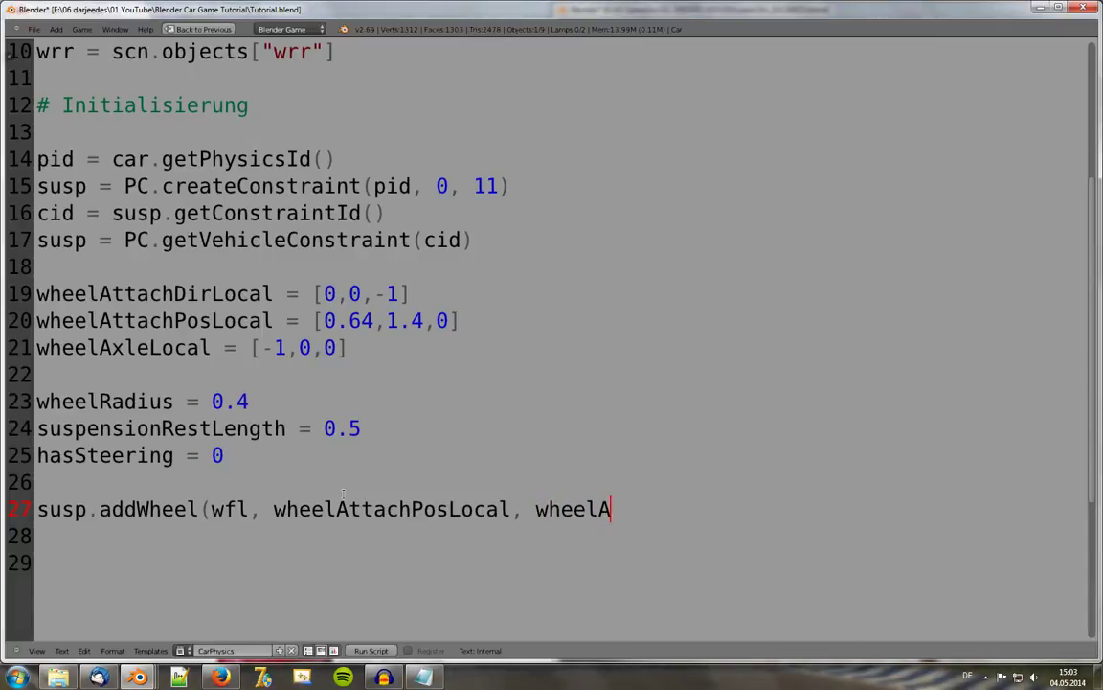
text(ttachDirL)
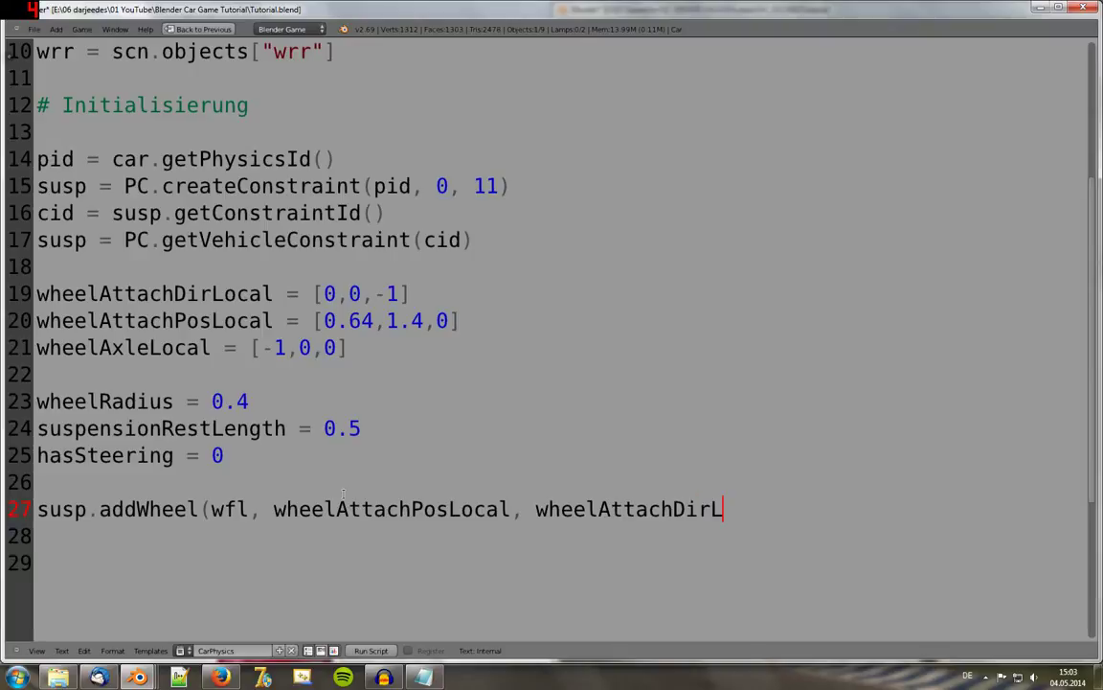
text(ocal, )
text(wheelA)
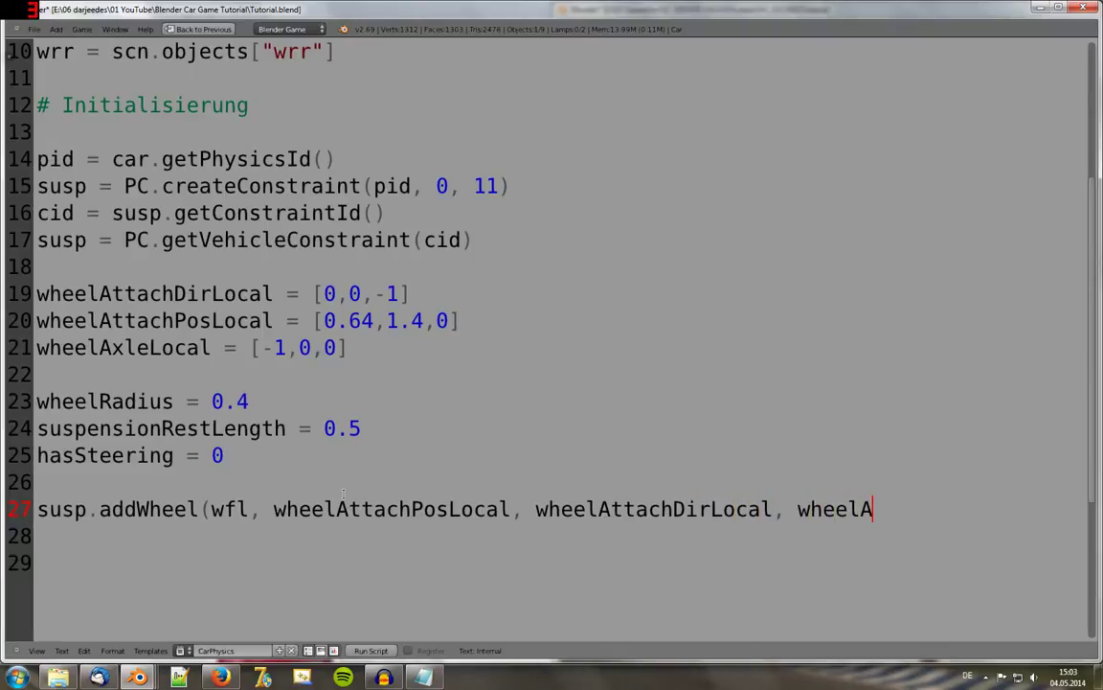
text(xleLocal)
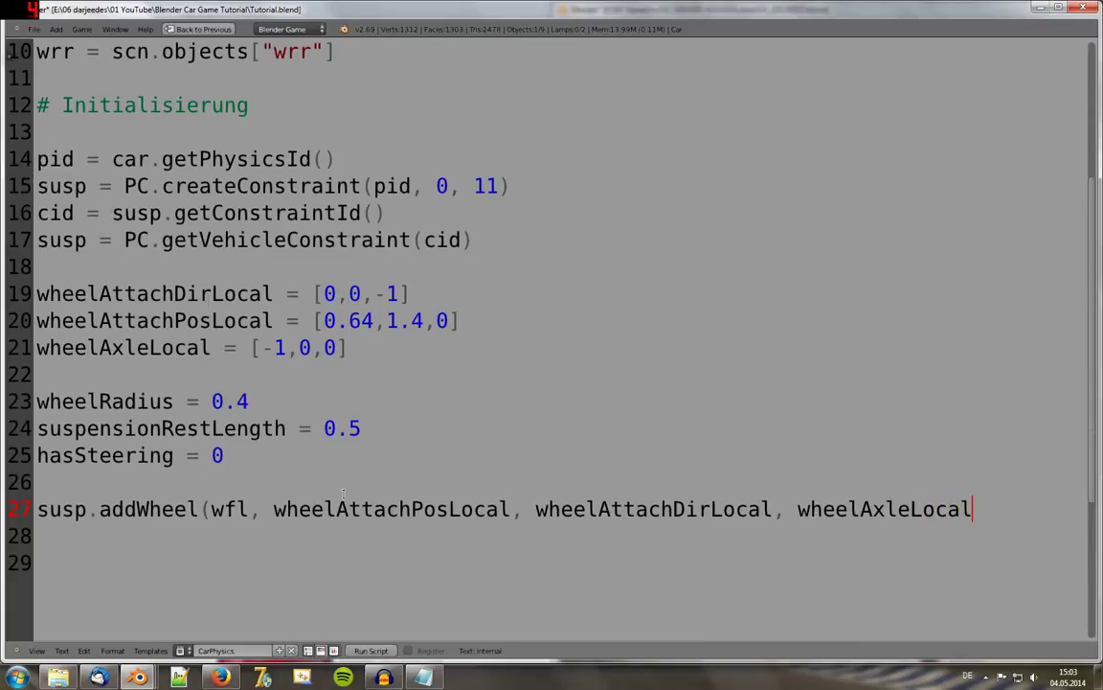
text(, )
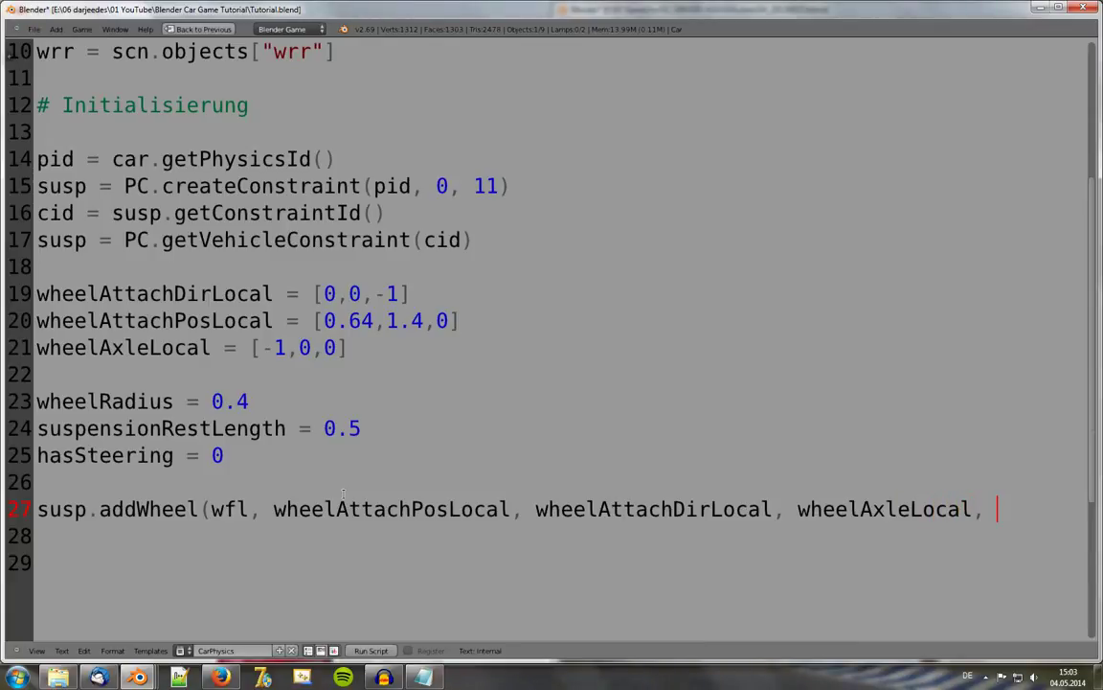
text(suspe)
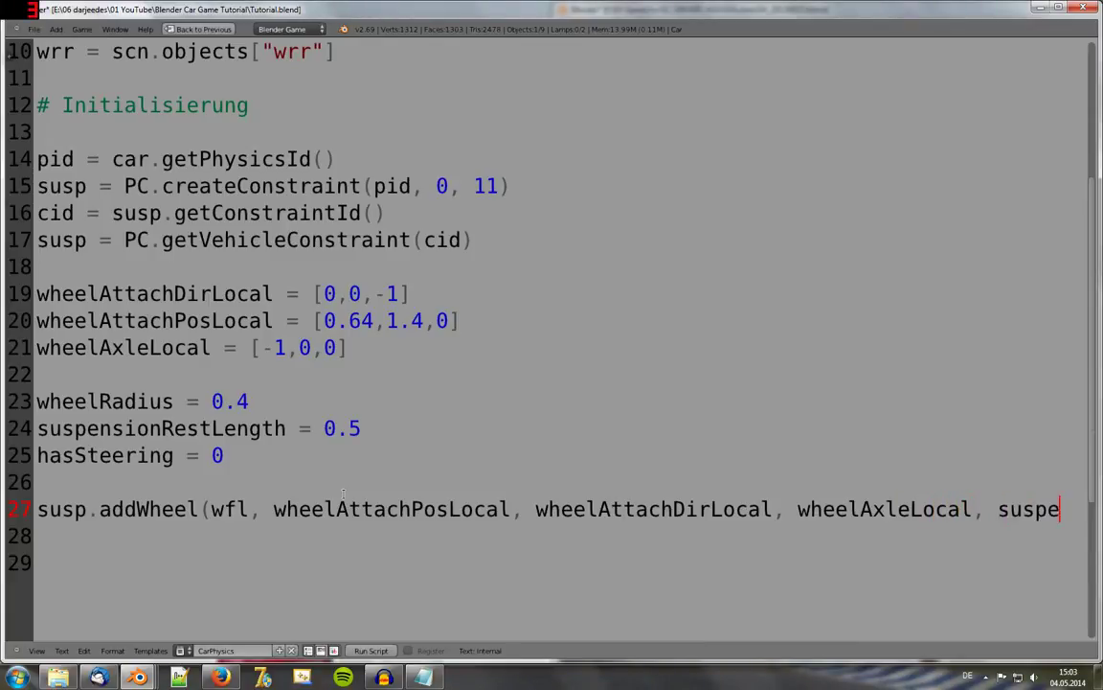
text(nsionRes)
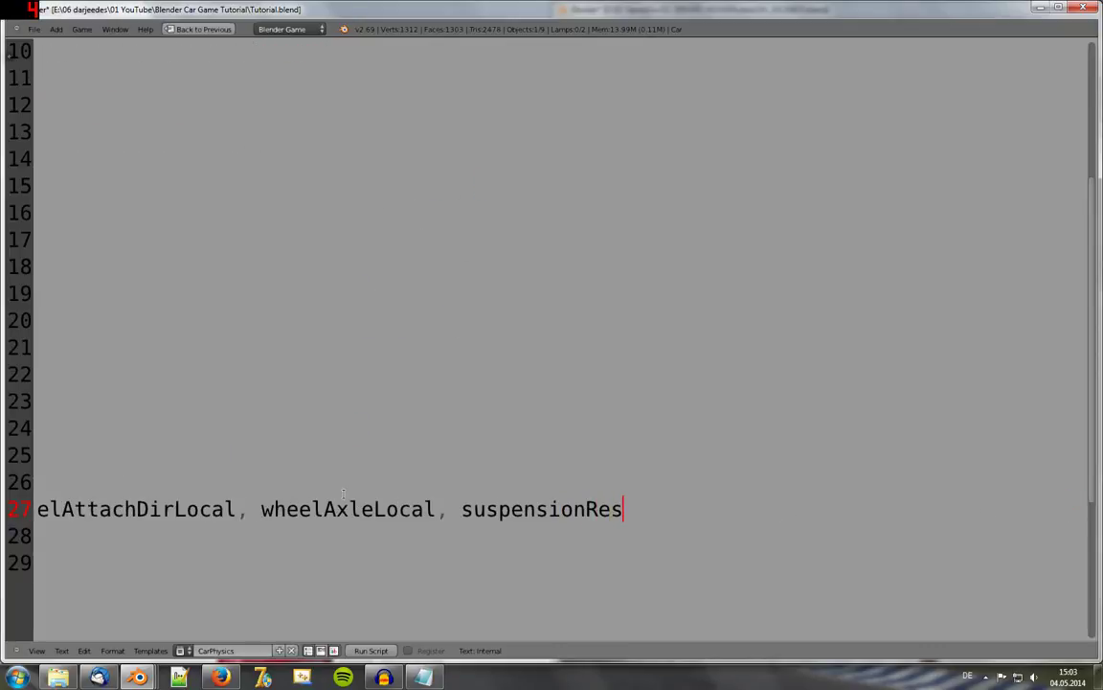
text(tLength)
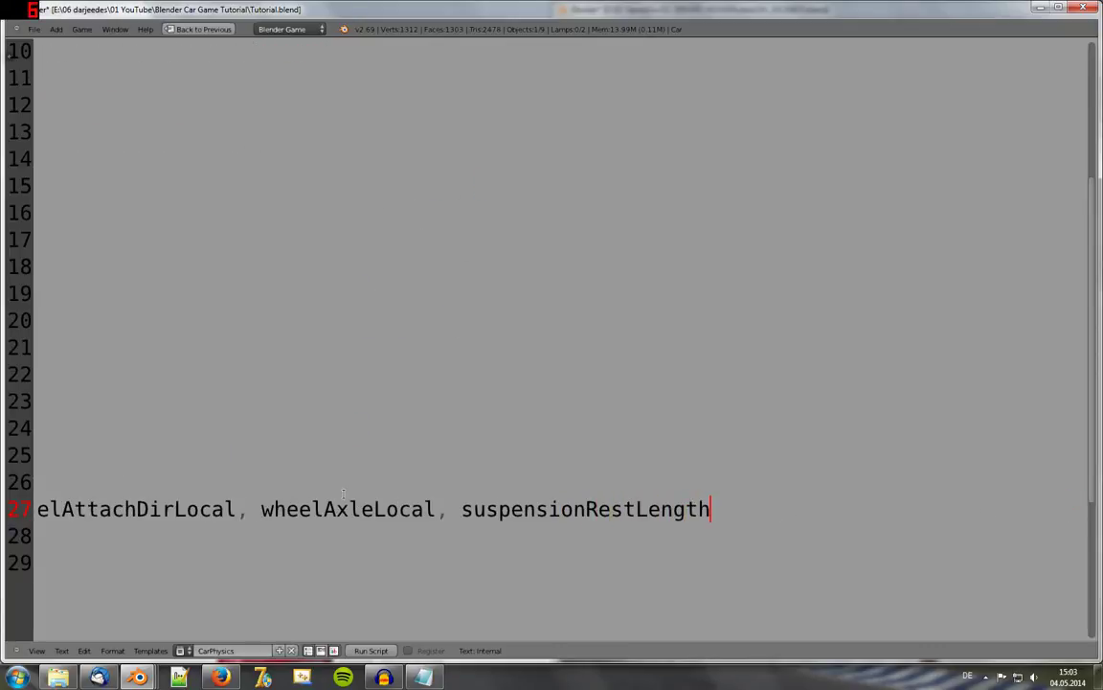
text(, )
text(wheel)
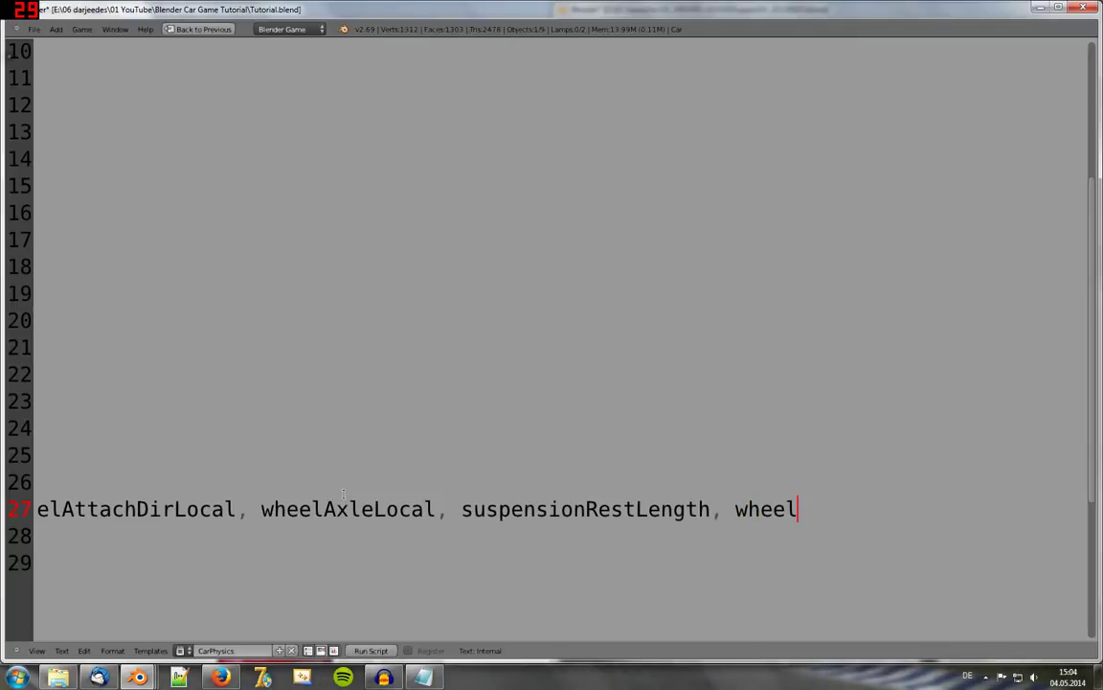
text(Radius, )
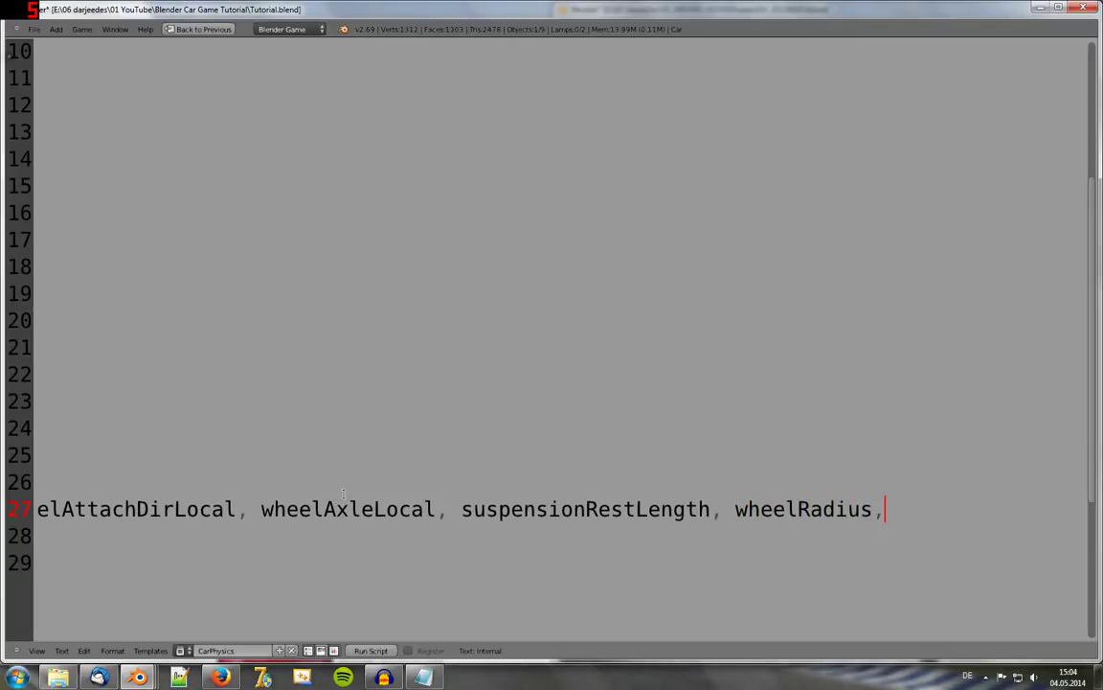
text(h)
text(asSteer)
text(ing)
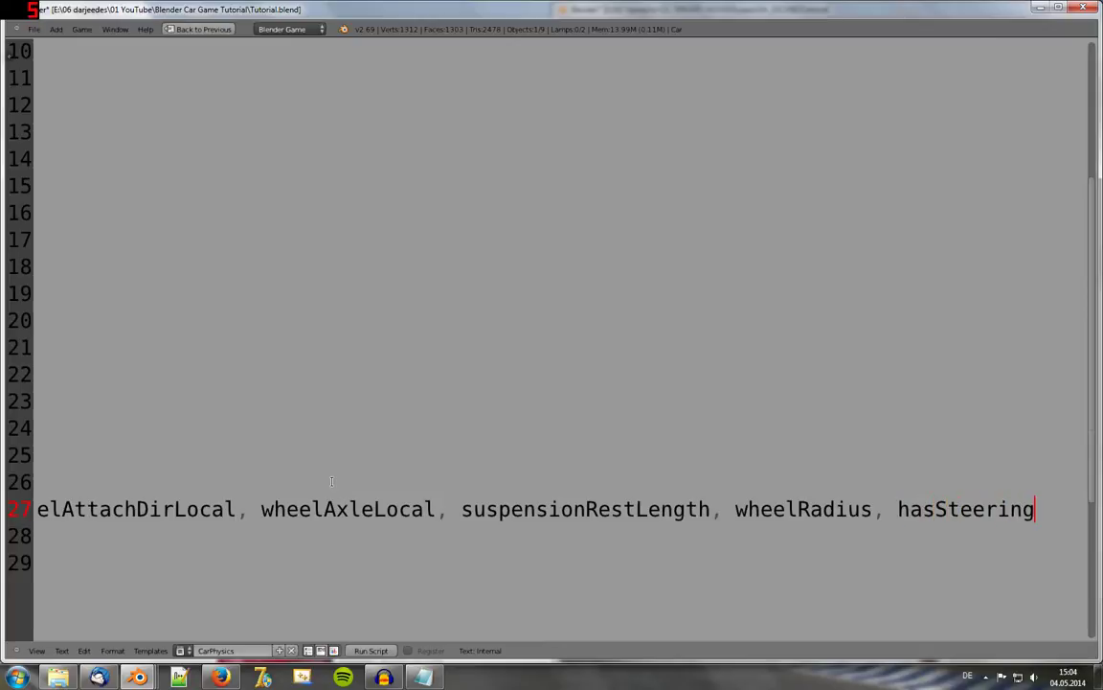
text())
Step: Scroll and pan the Text Editor to review the whole script from line 1
ctrl+scroll(224, 437, down, 2)
ctrl+scroll(216, 403, down, 2)
ctrl+scroll(209, 368, down, 2)
ctrl+scroll(203, 334, down, 2)
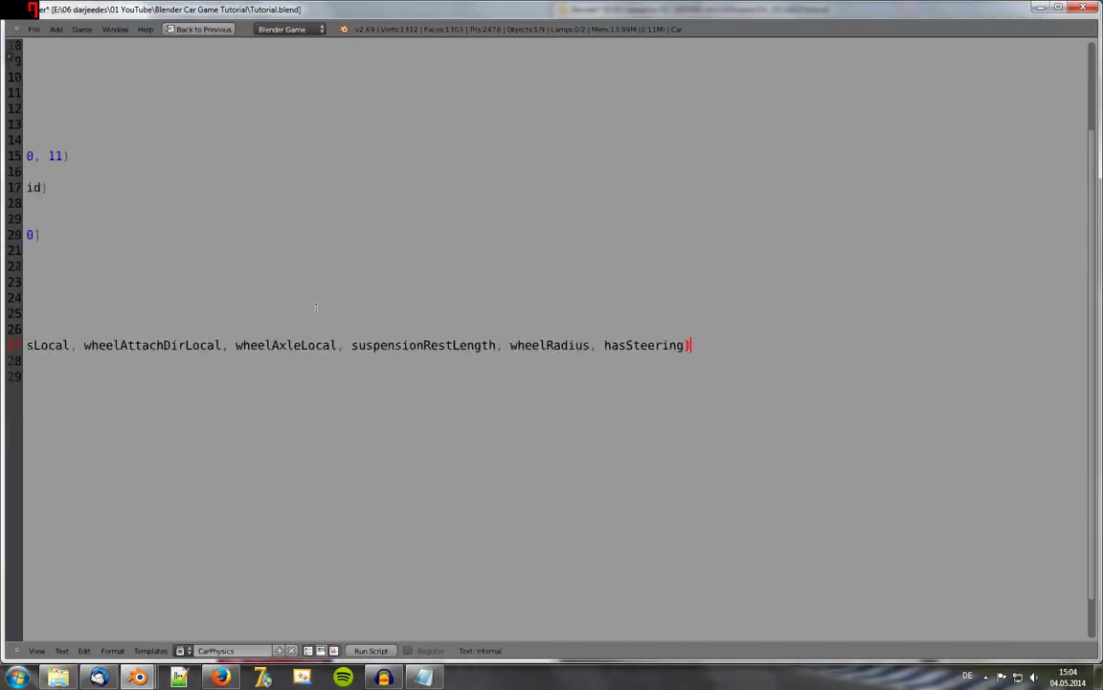
middle_drag(203, 334, 393, 307)
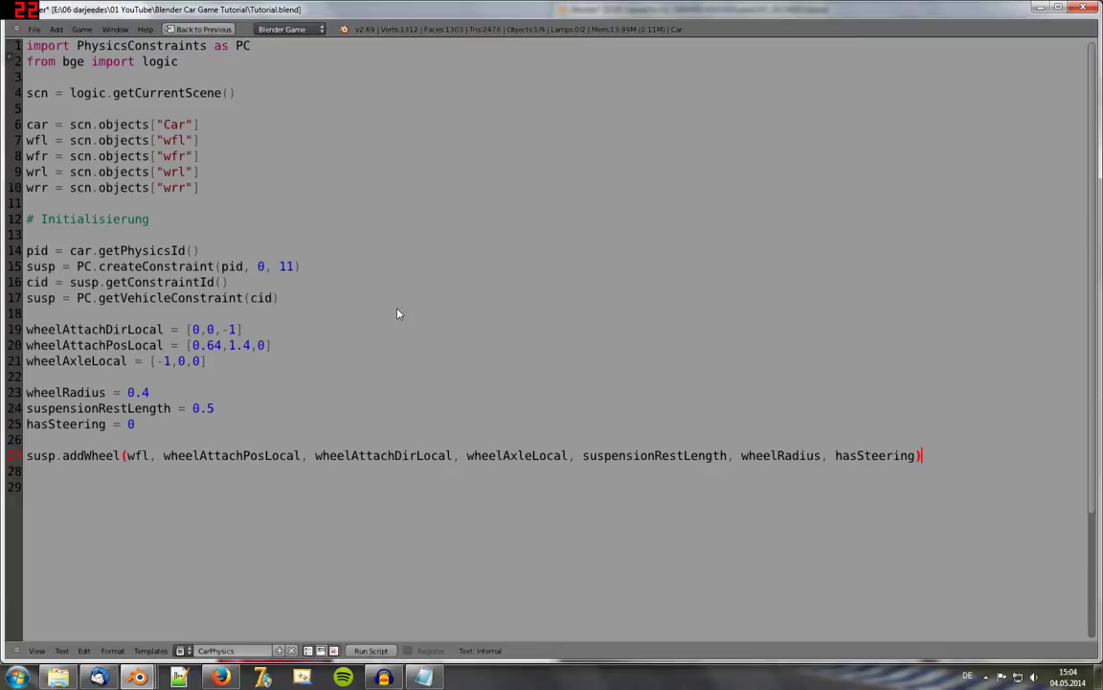
Step: Restore the multi-area layout, save over the blend file, and make the bottom timeline area taller
key(ctrl+Up)
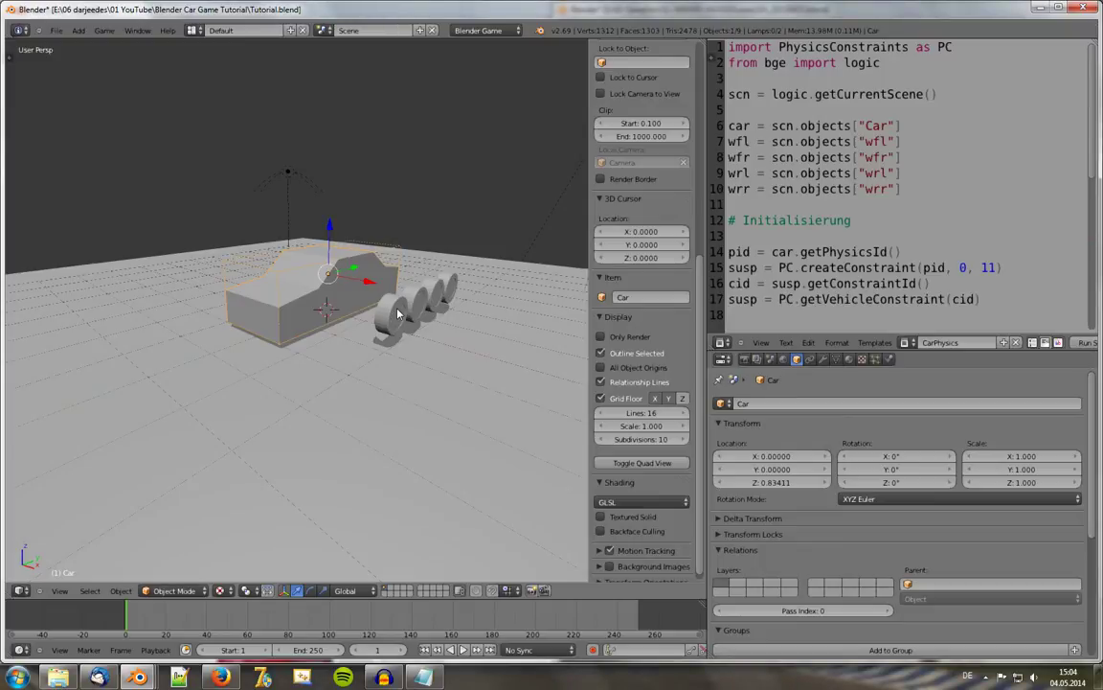
key(ctrl+s)
click(399, 310)
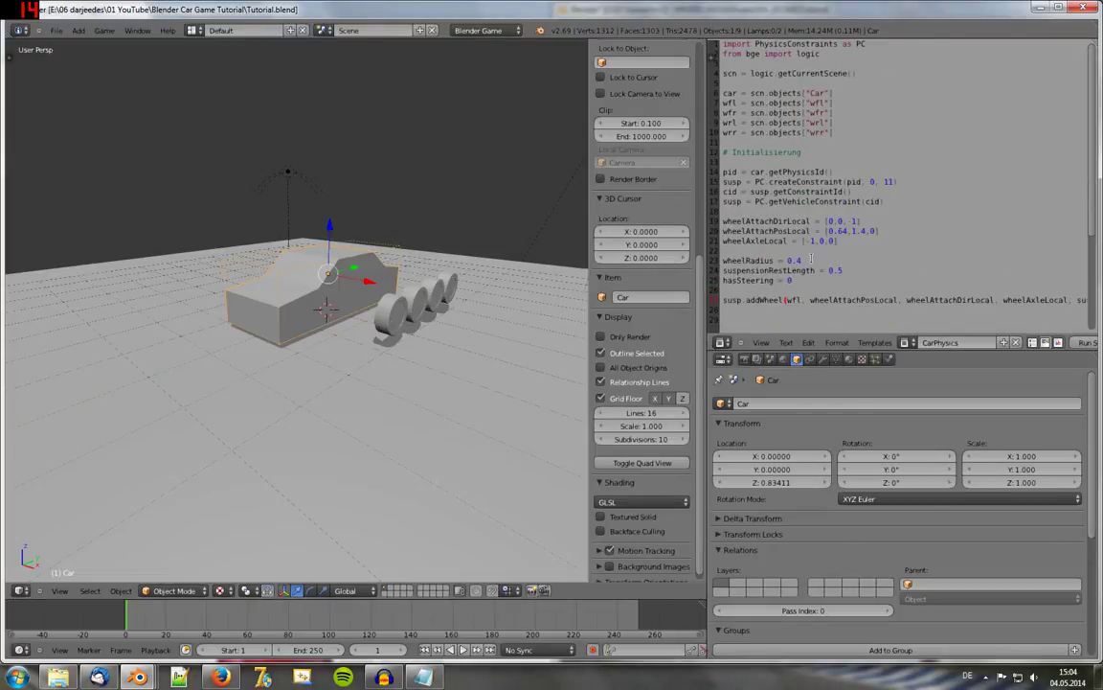
ctrl+scroll(812, 258, up, 1)
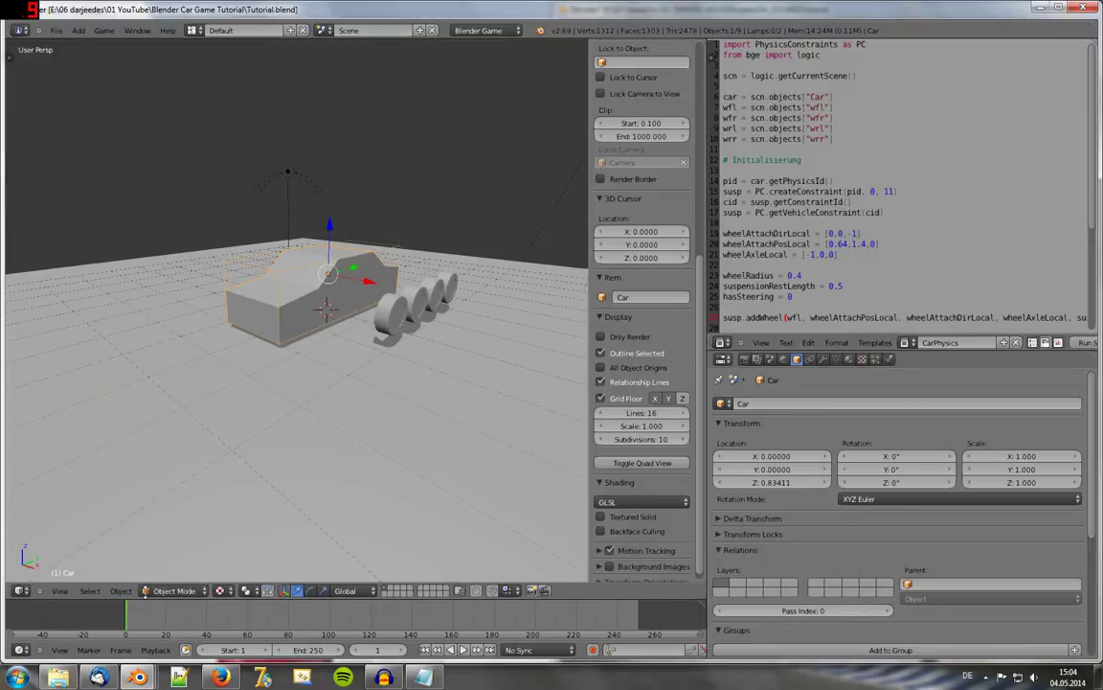
drag(145, 598, 158, 461)
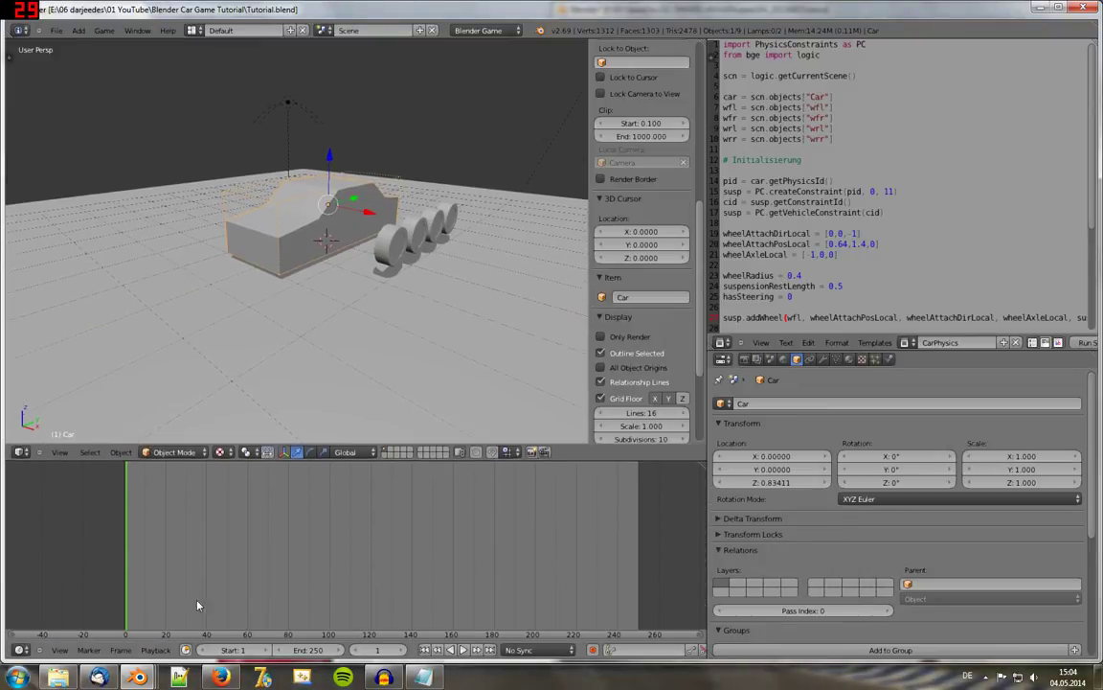
Step: Switch the bottom area to the Logic Editor and maximize it to fill the window
click(19, 651)
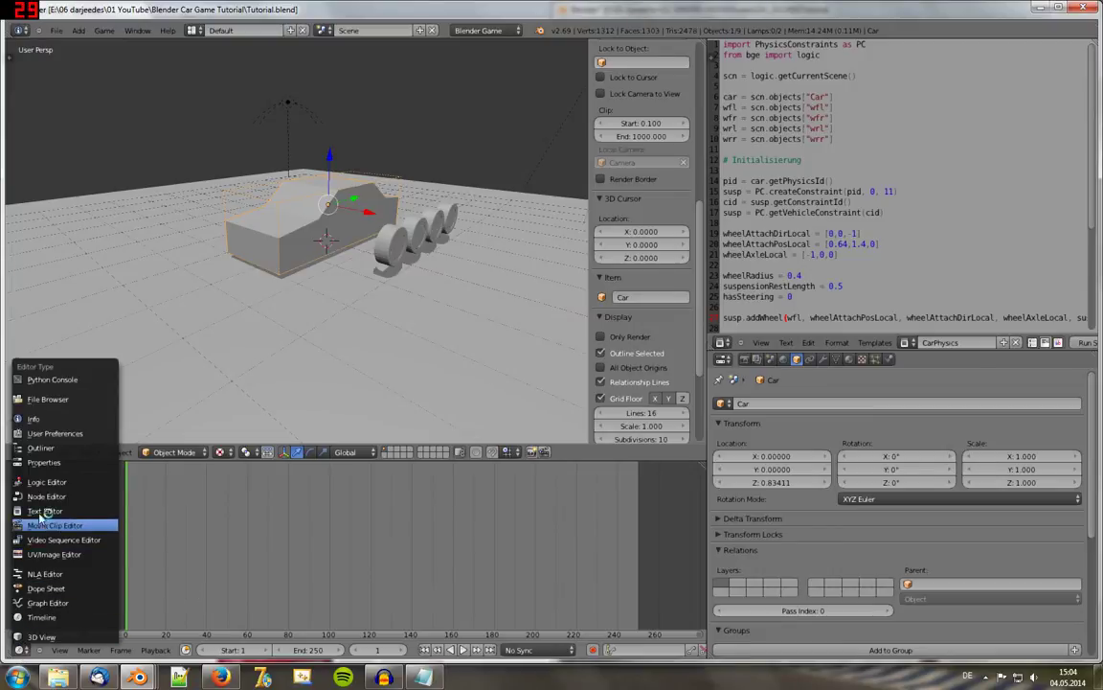
click(48, 482)
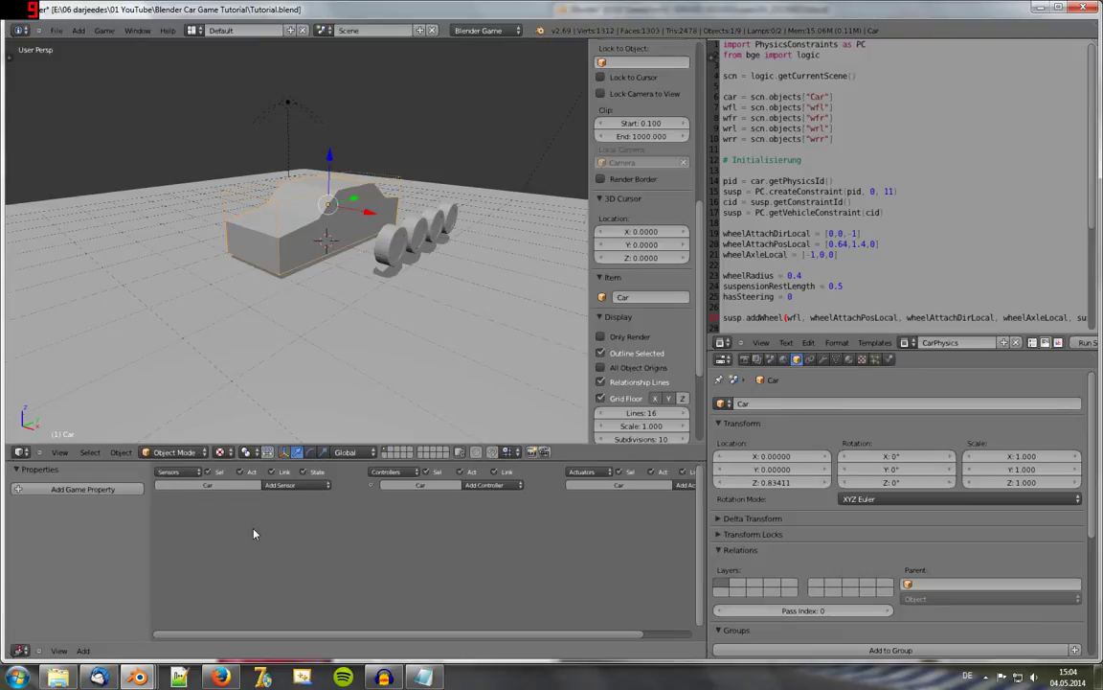
key(ctrl+Up)
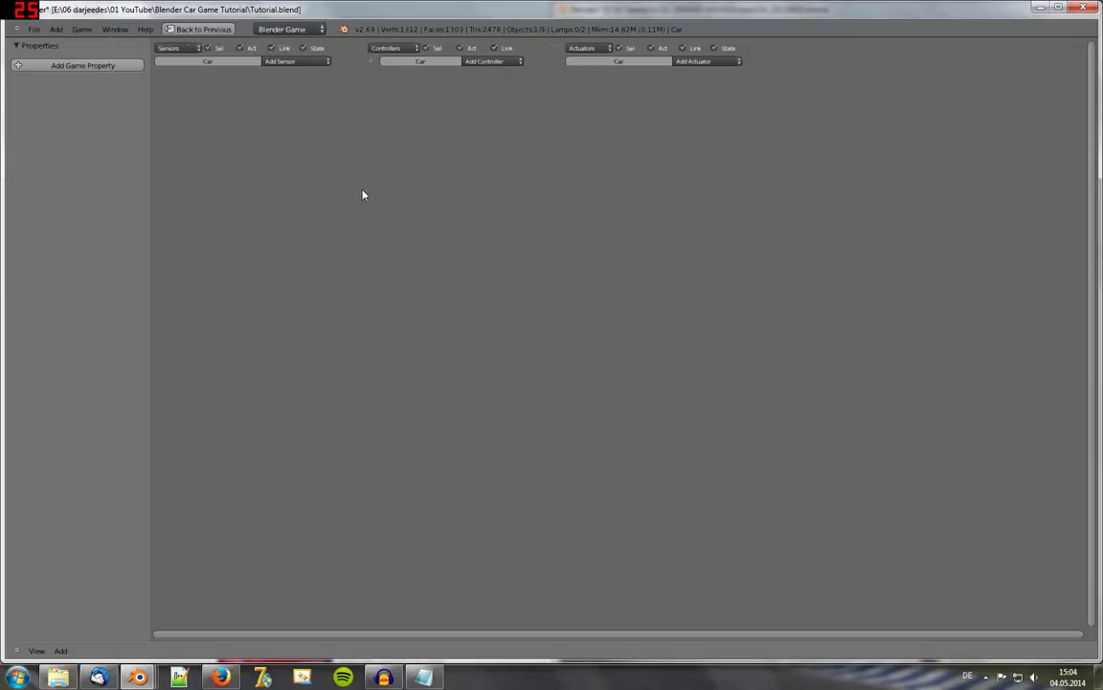
Step: Add an Always sensor to the Car with true pulse enabled
ctrl+middle_drag(362, 194, 381, 233)
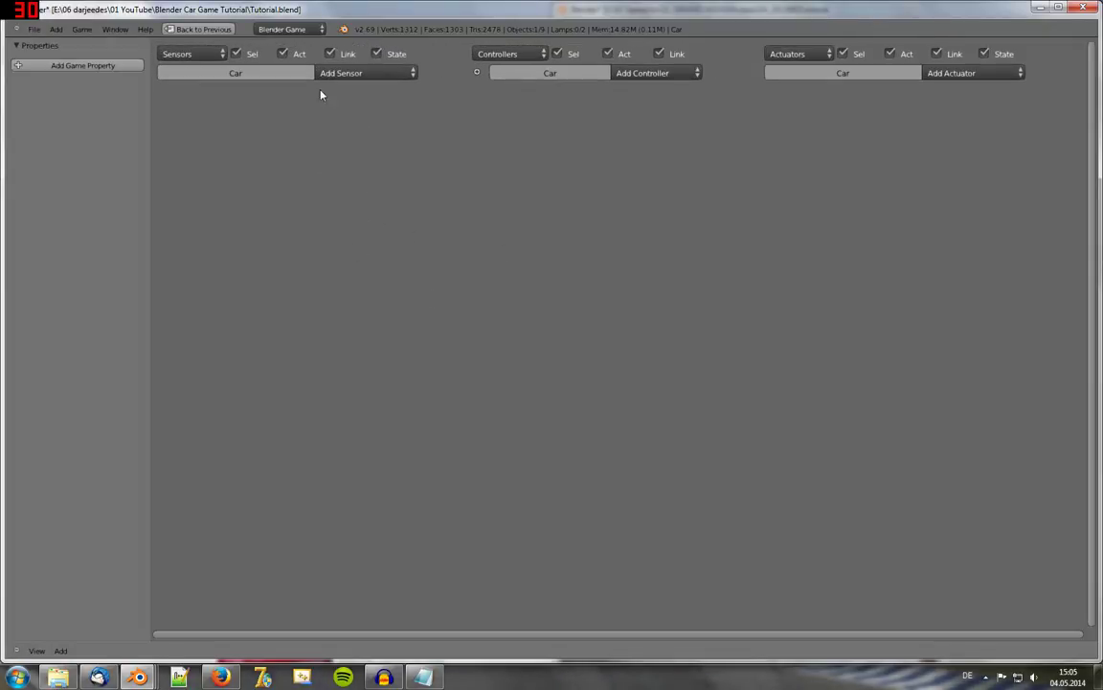
click(372, 76)
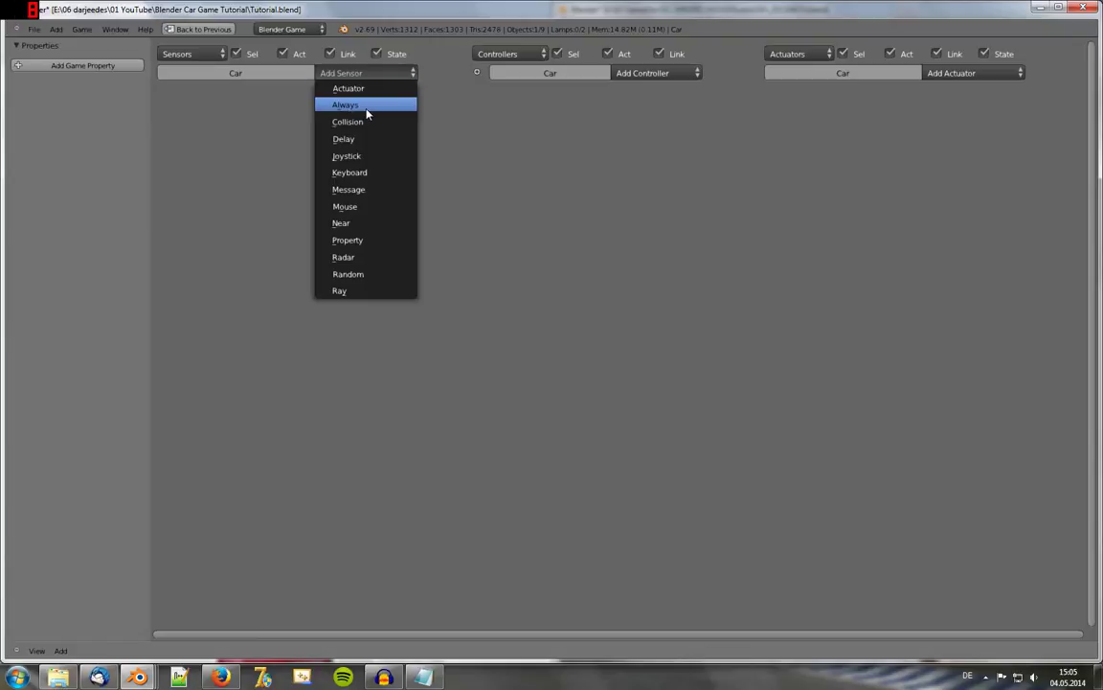
click(366, 108)
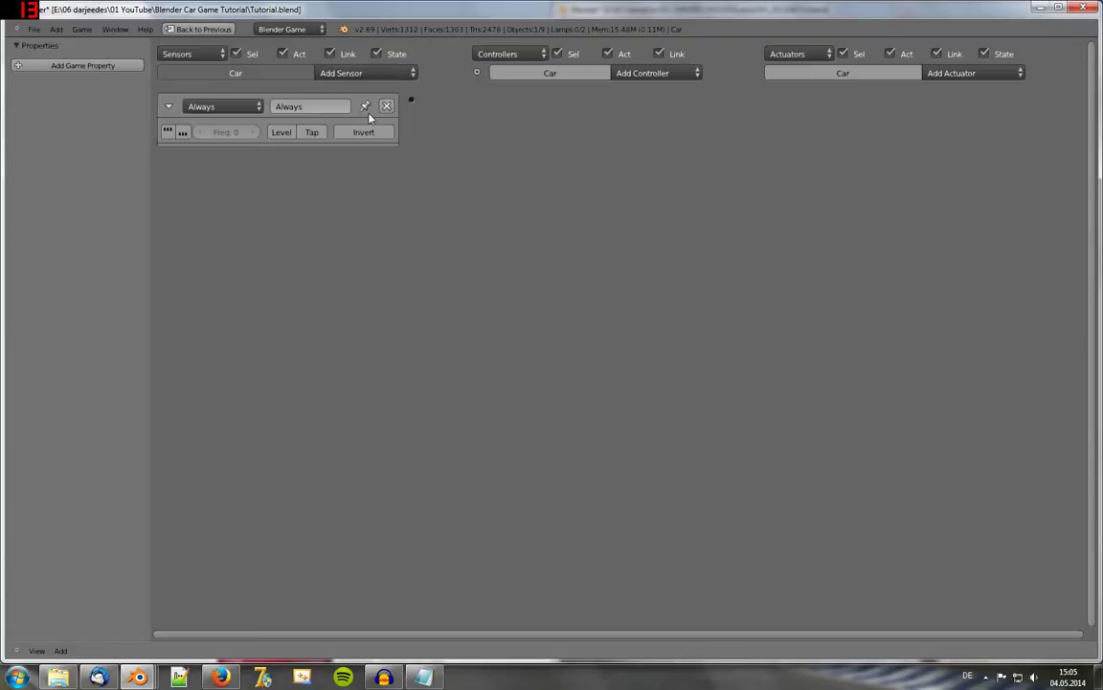
click(169, 133)
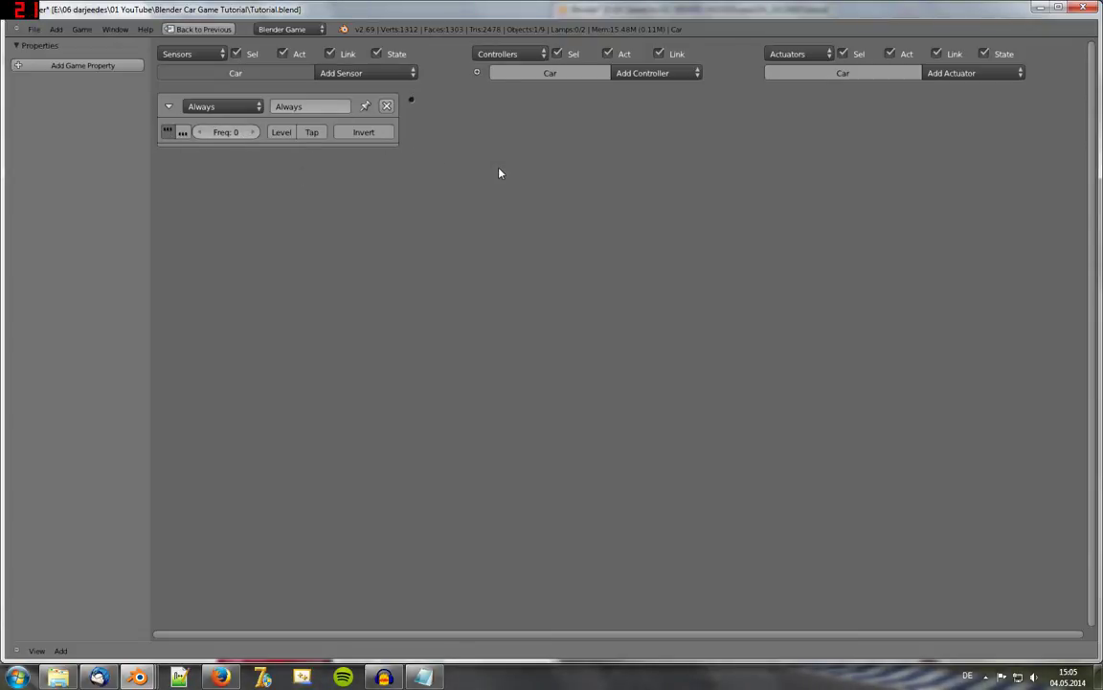
Step: Add a Python controller running CarPhysics and link the Always sensor to it
click(686, 74)
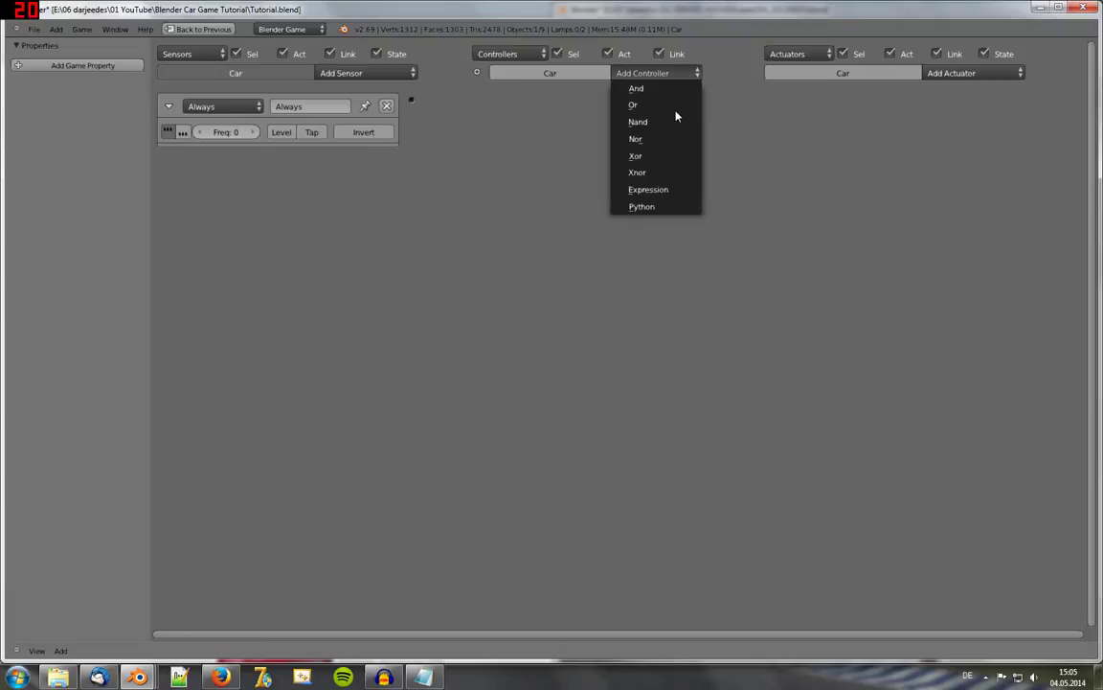
click(658, 206)
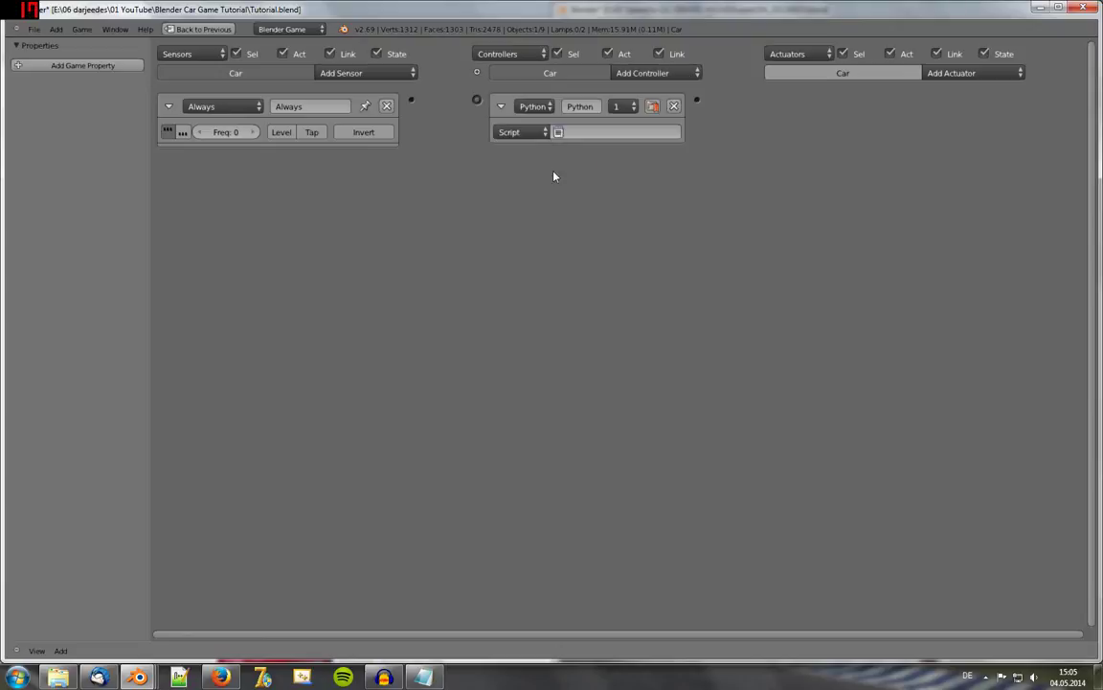
click(605, 133)
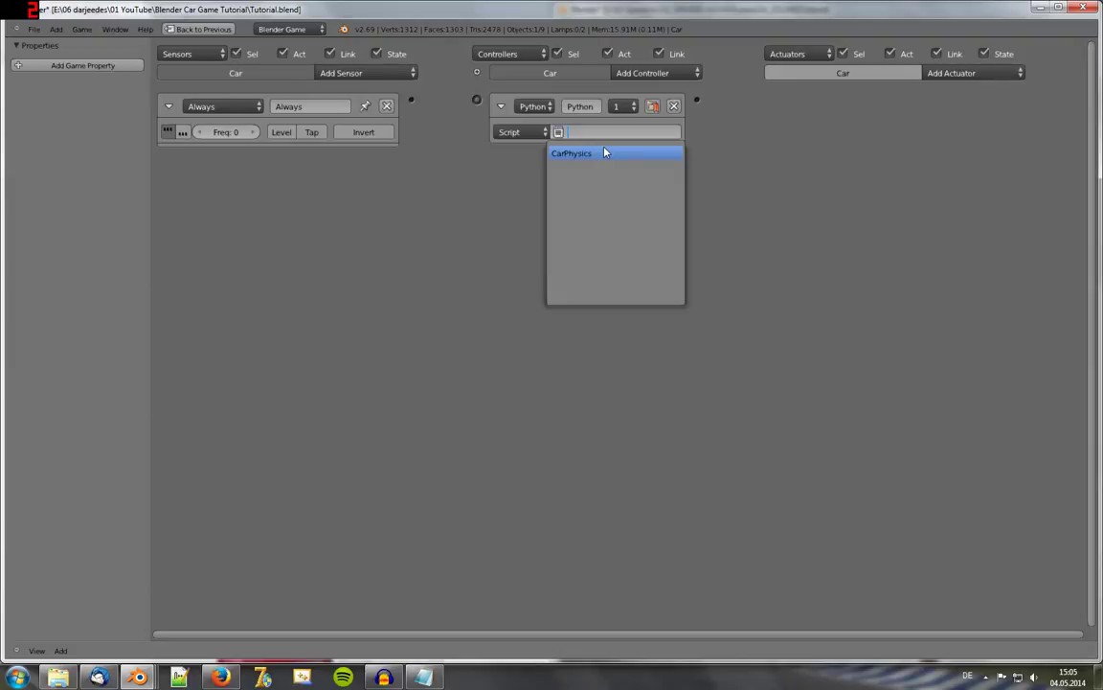
click(605, 152)
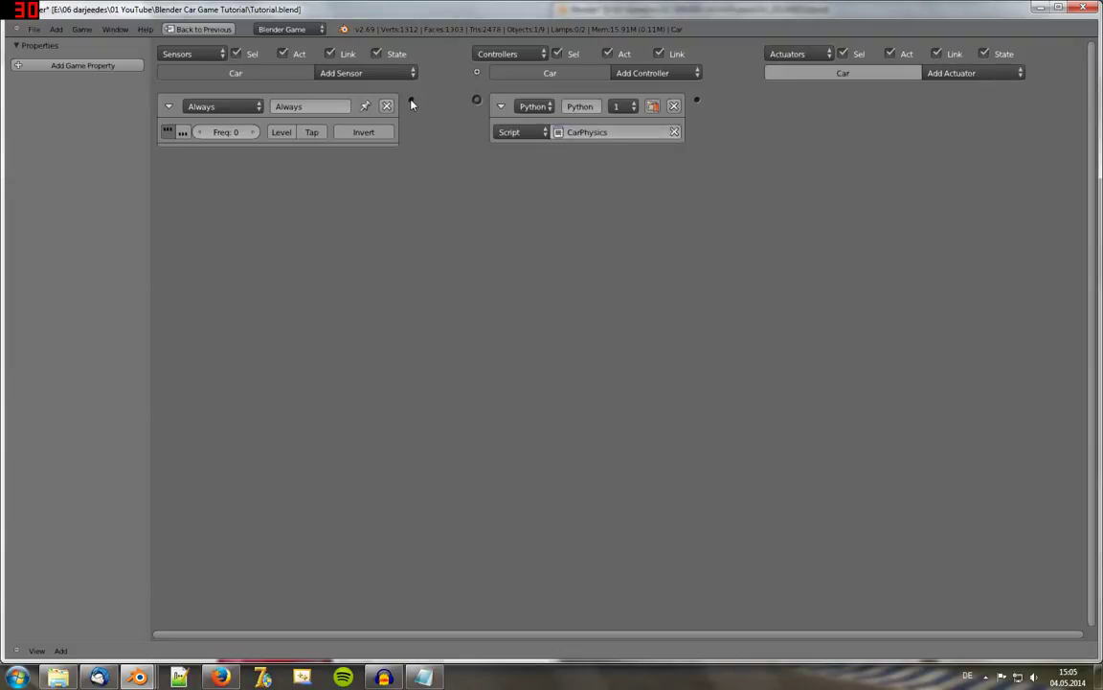
drag(411, 100, 476, 100)
Step: Restore the full layout and run a quick game-engine test of the car
key(ctrl+Up)
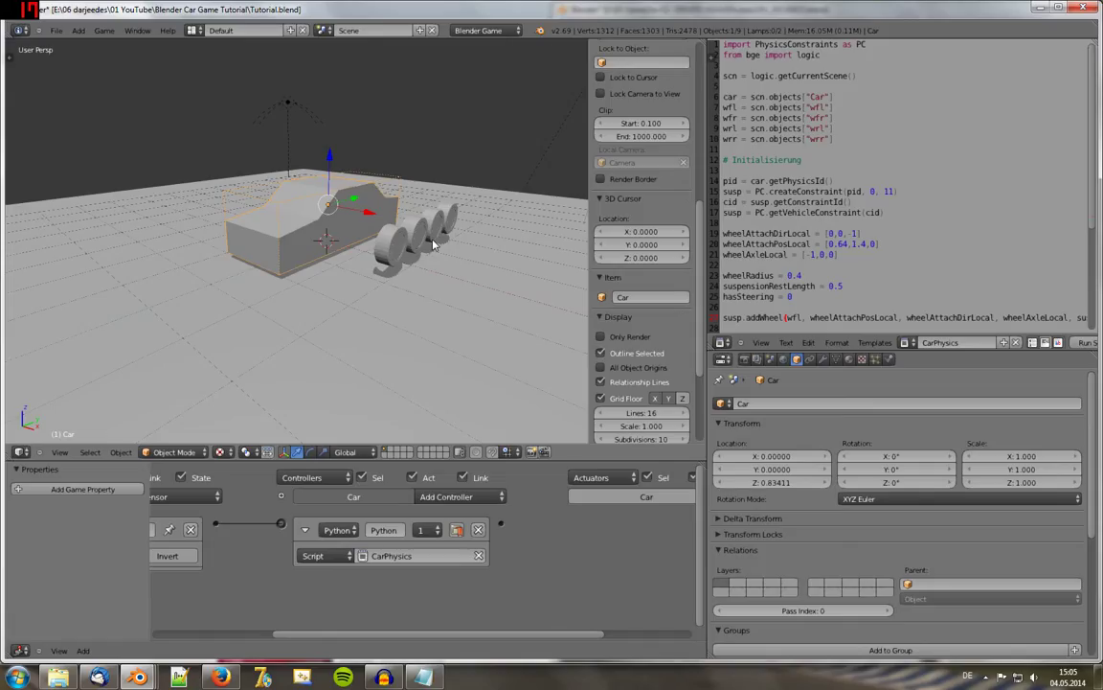
middle_drag(368, 256, 365, 256)
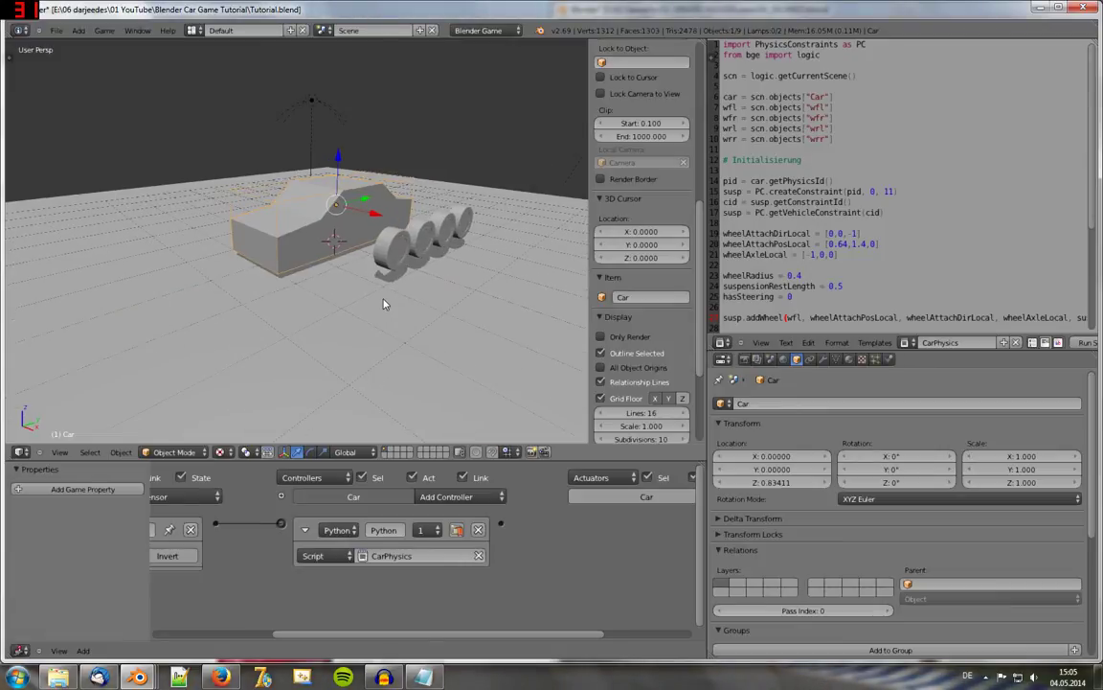
key(p)
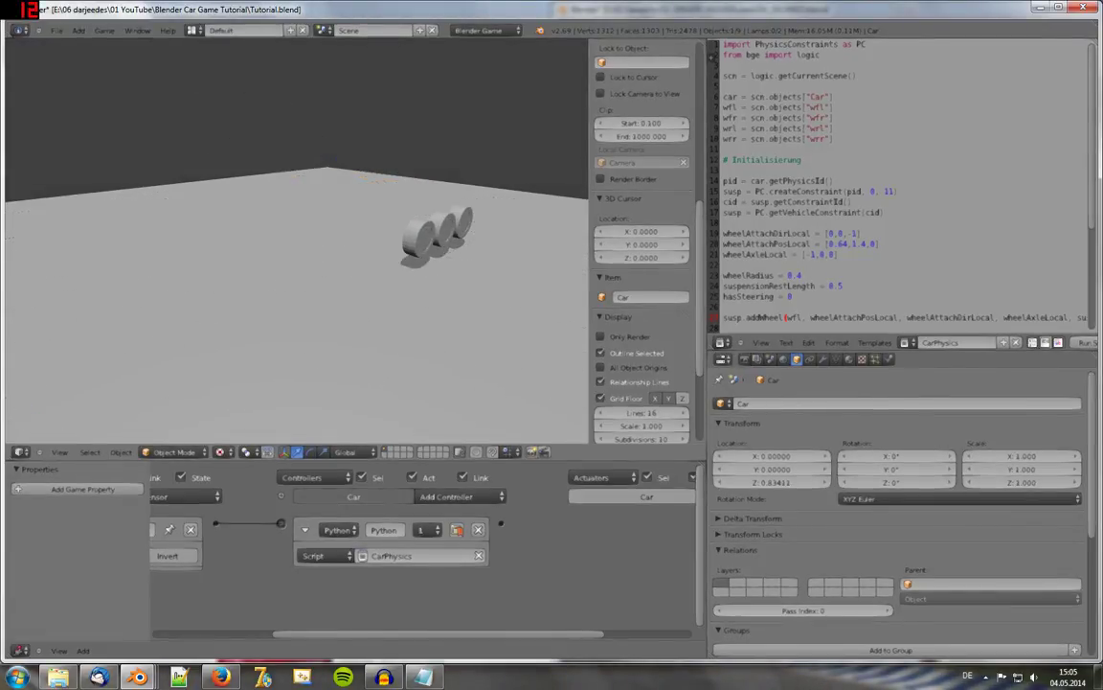
key(Escape)
Step: Rerun the game test from a new viewing angle, then select the front-left wheel wfl
mouse_move(260, 262)
middle_down()
mouse_move(393, 271)
mouse_move(376, 277)
mouse_move(376, 293)
middle_up()
scroll(394, 271, down, 4)
key(p)
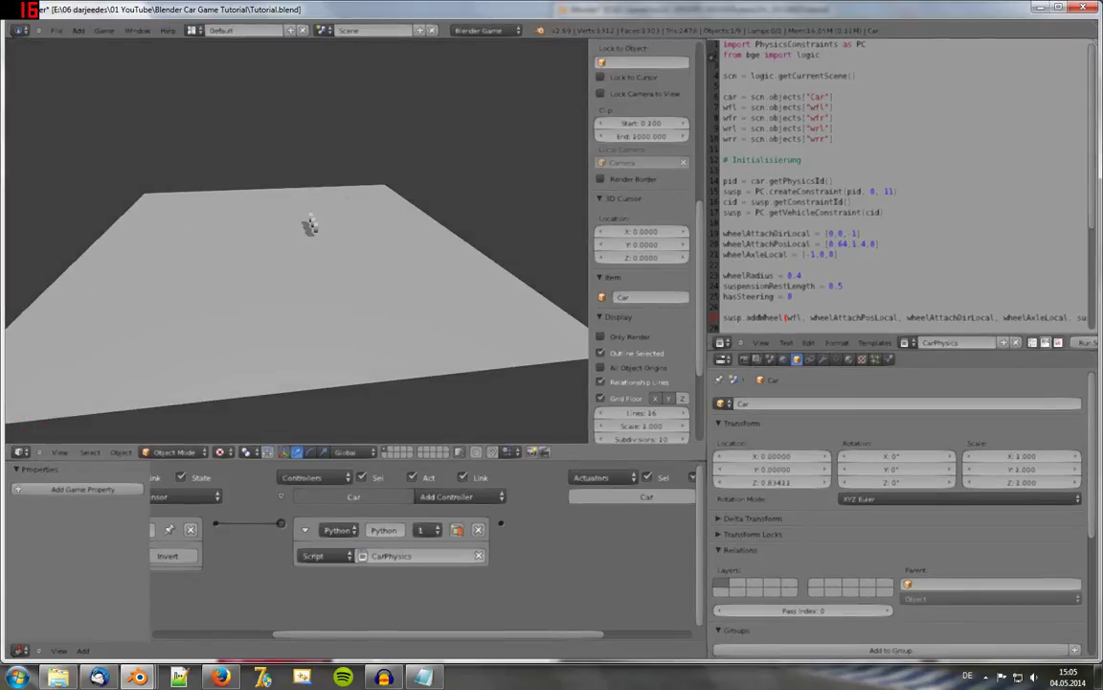
key(Escape)
scroll(311, 286, up, 3)
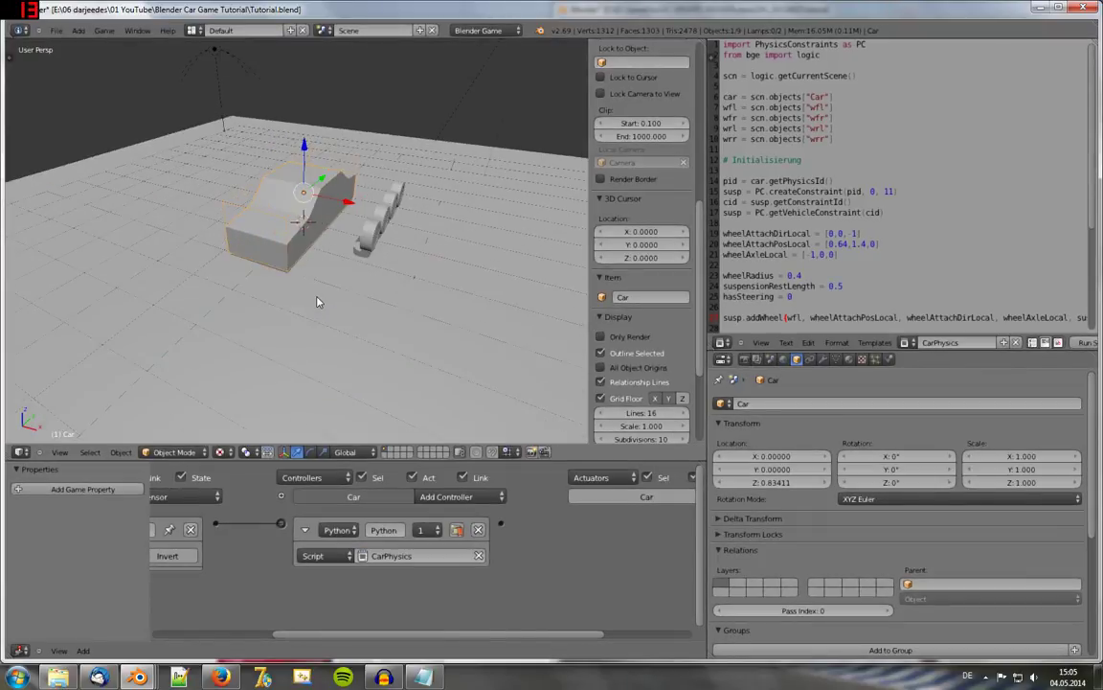
middle_drag(323, 297, 354, 278)
right_click(369, 256)
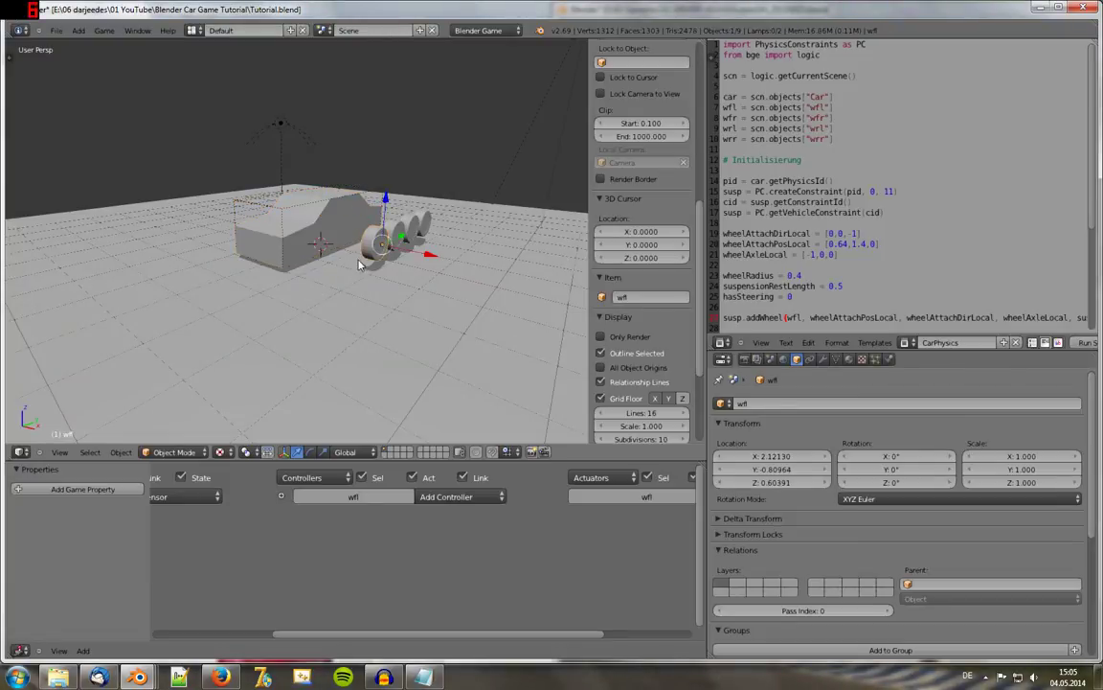
Step: Set the front wheels wfl and wfr to the No Collision physics type
middle_drag(378, 302, 338, 304)
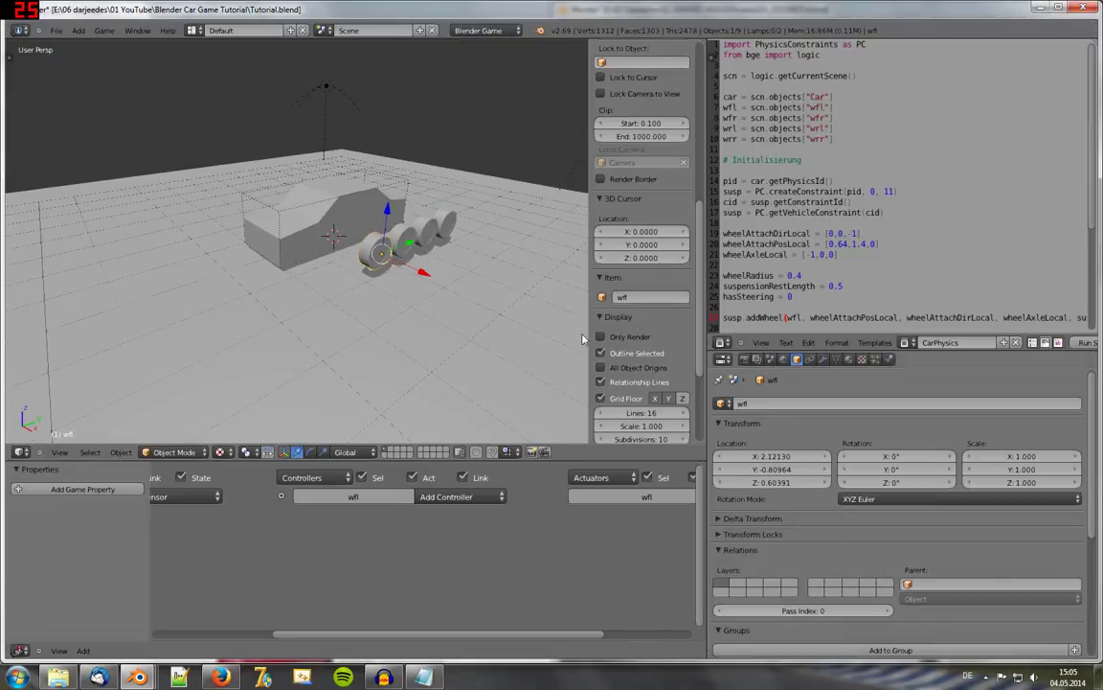
click(889, 359)
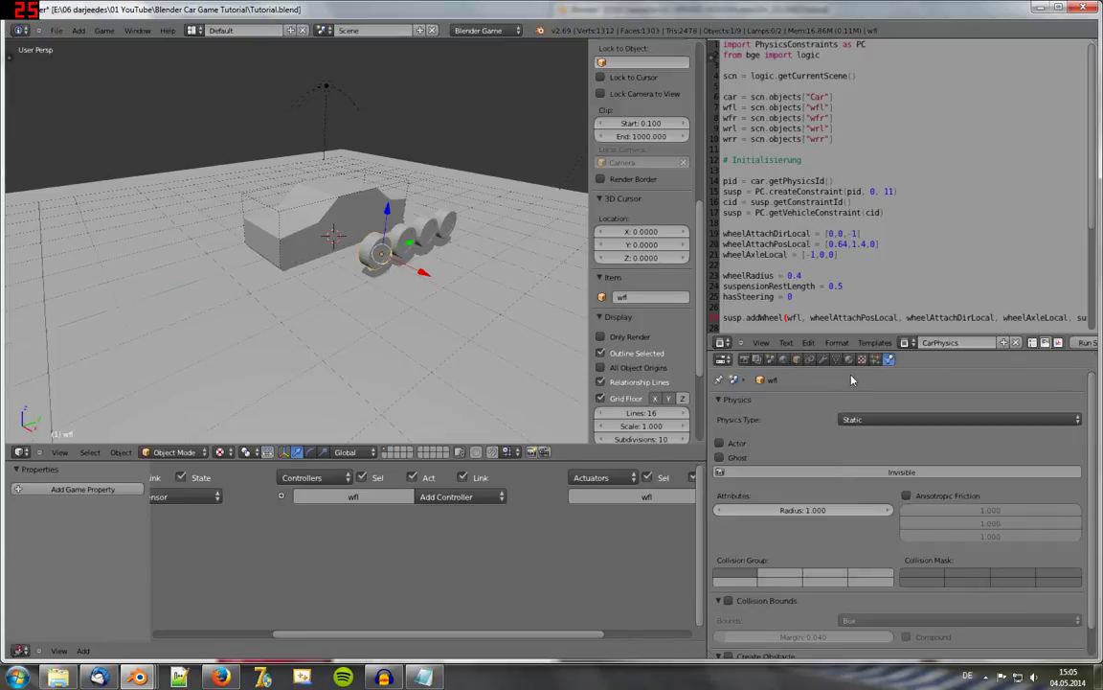
click(871, 419)
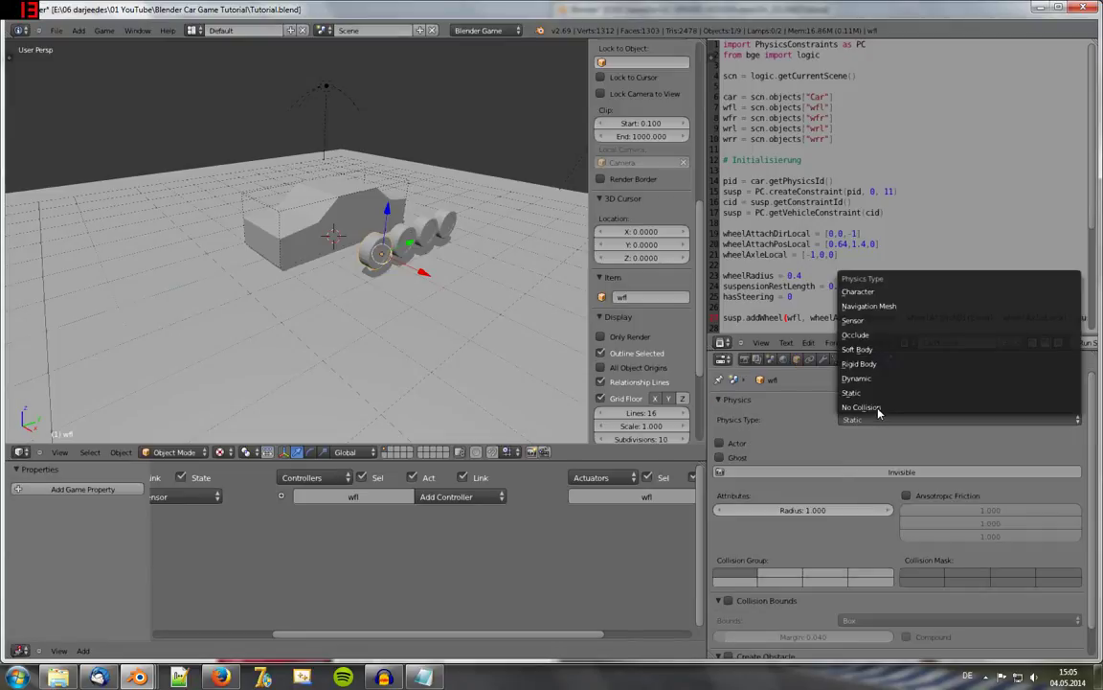
click(878, 410)
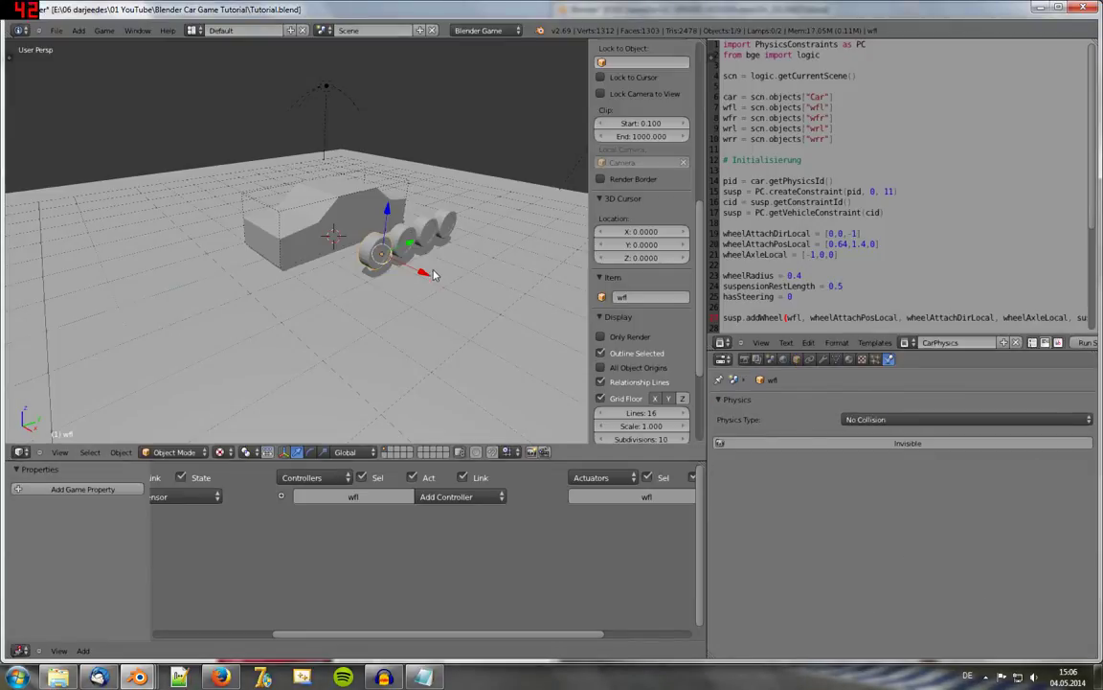
right_click(410, 239)
click(877, 418)
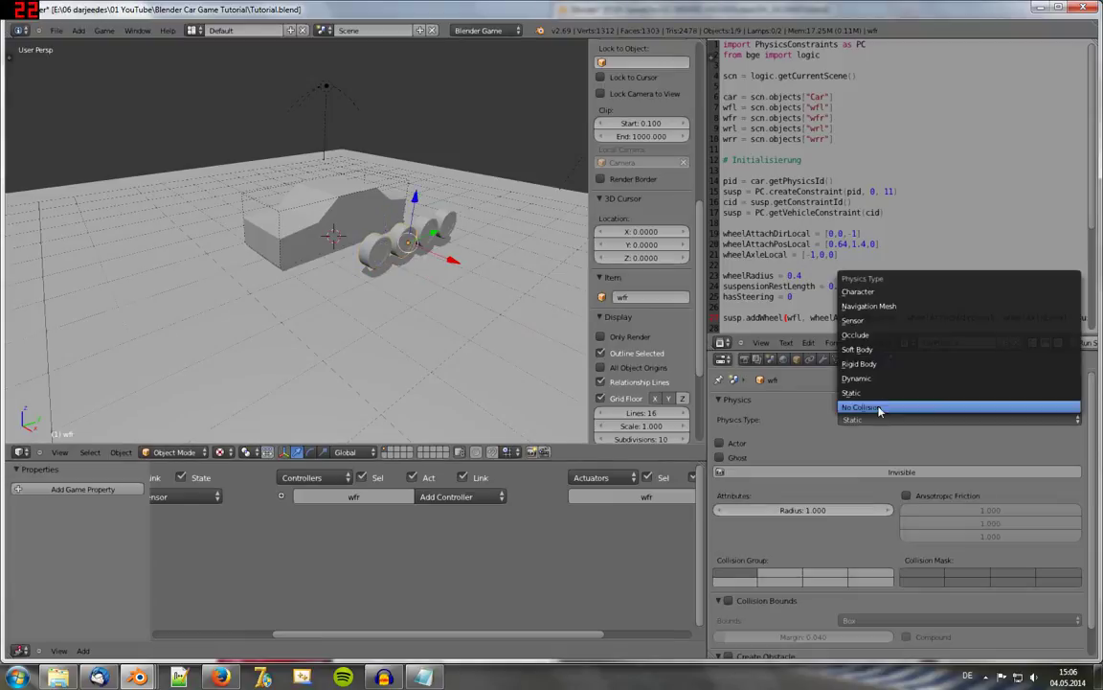
click(878, 410)
Step: Set the rear wheels wrl and wrr to the No Collision physics type
right_click(428, 234)
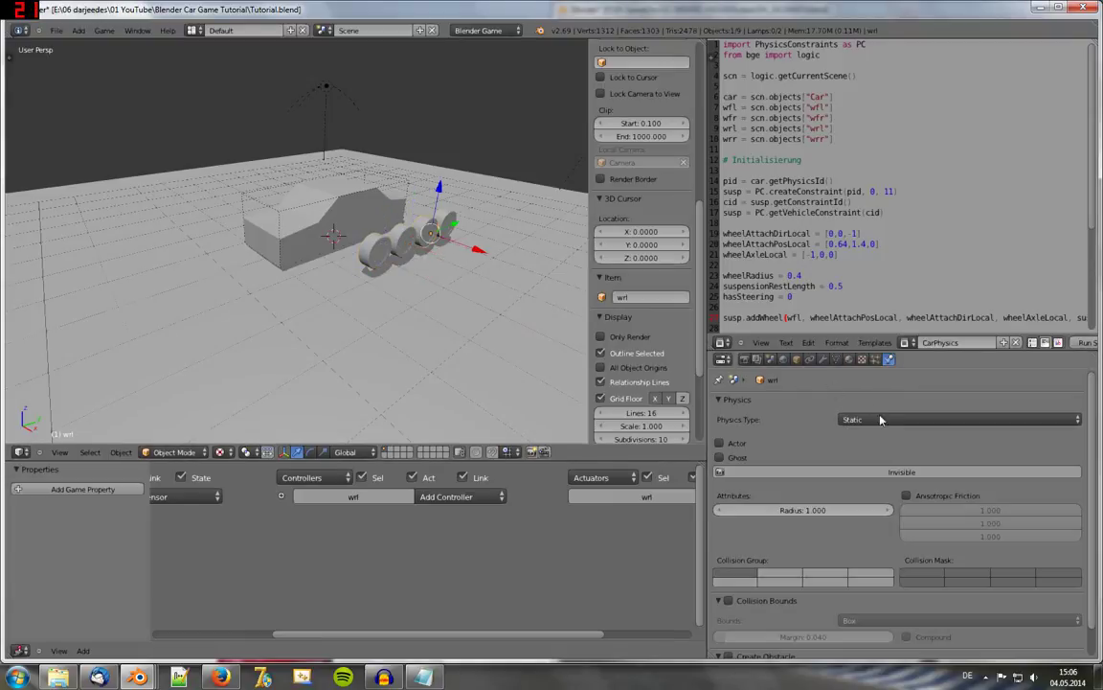
click(880, 419)
click(878, 410)
right_click(428, 234)
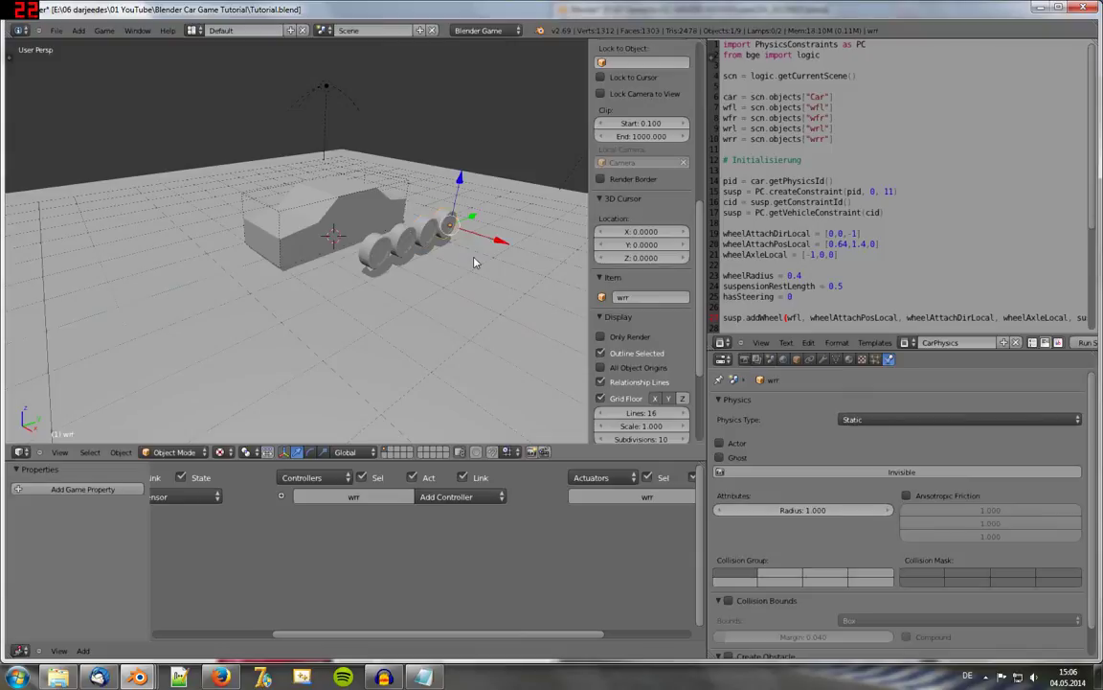
click(874, 418)
click(867, 410)
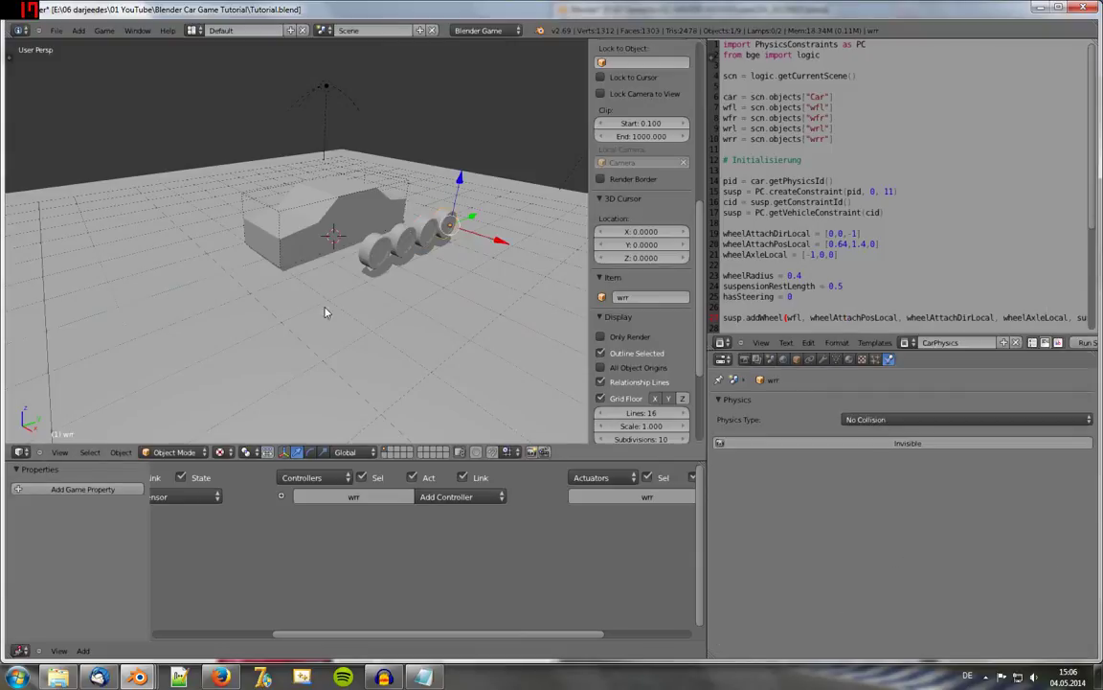
mouse_move(328, 311)
middle_down()
mouse_move(377, 320)
mouse_move(374, 307)
middle_up()
key(p)
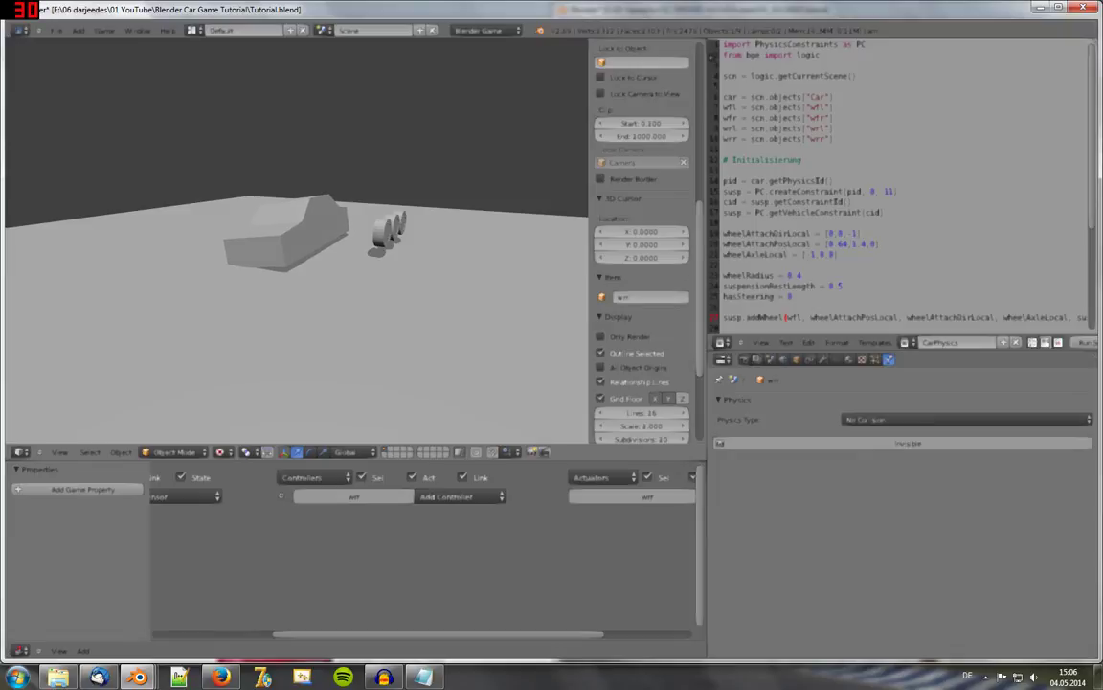
key(Escape)
mouse_move(362, 247)
middle_down()
mouse_move(220, 233)
mouse_move(333, 323)
middle_up()
scroll(333, 323, up, 5)
scroll(361, 341, up, 3)
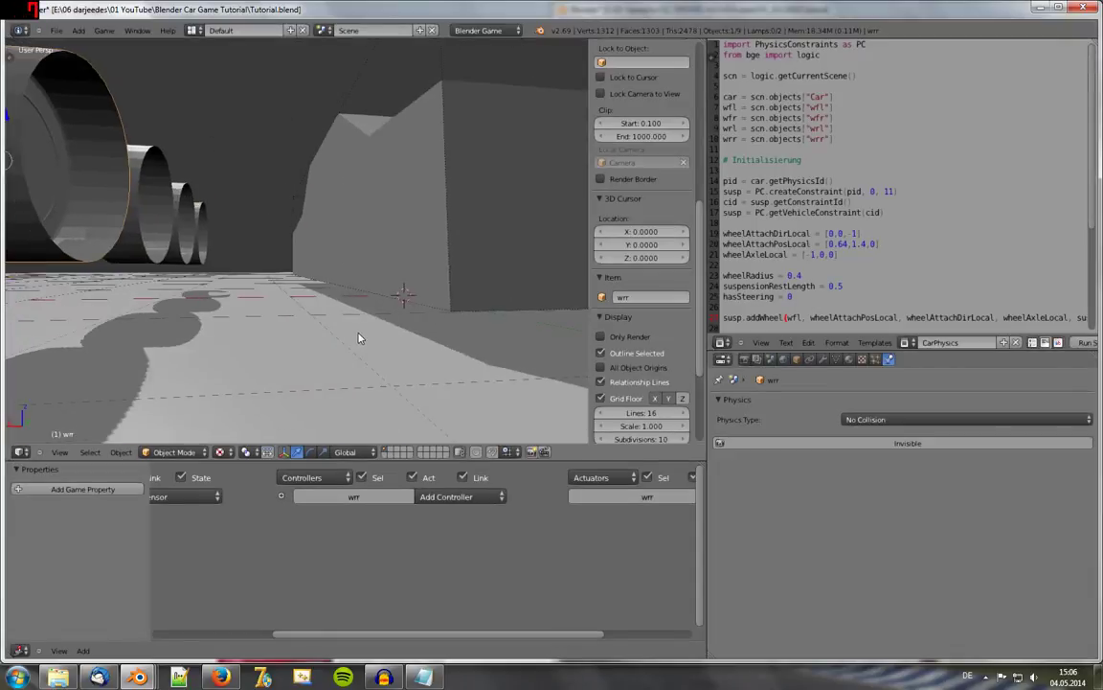
scroll(357, 337, up, 2)
key(ctrl+Up)
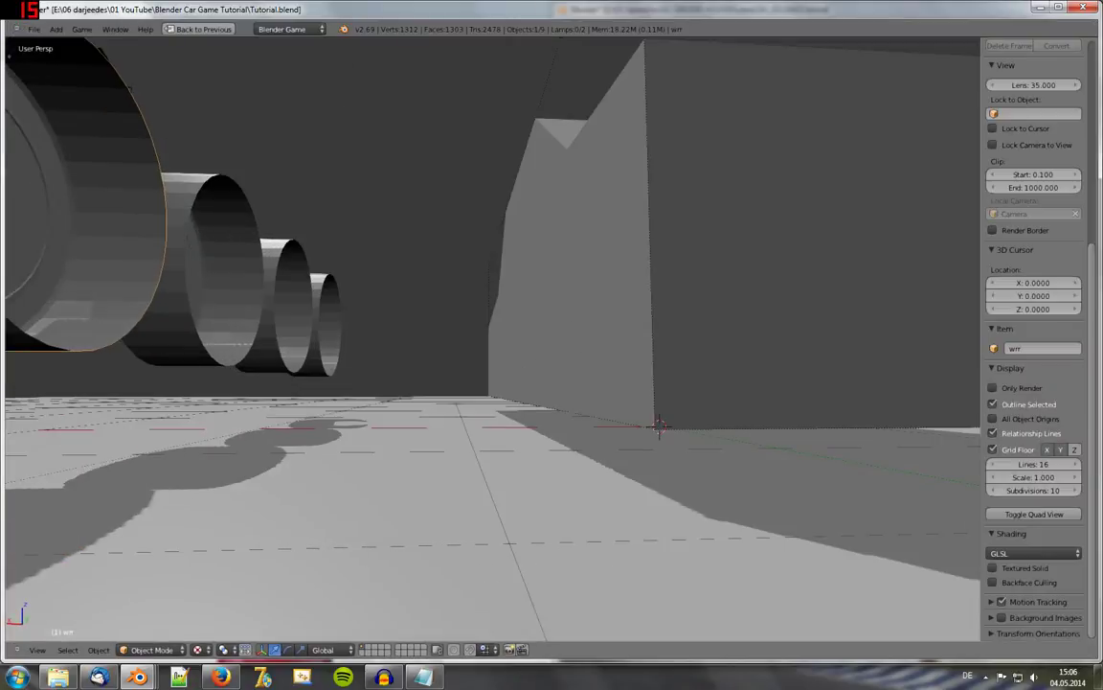
key(p)
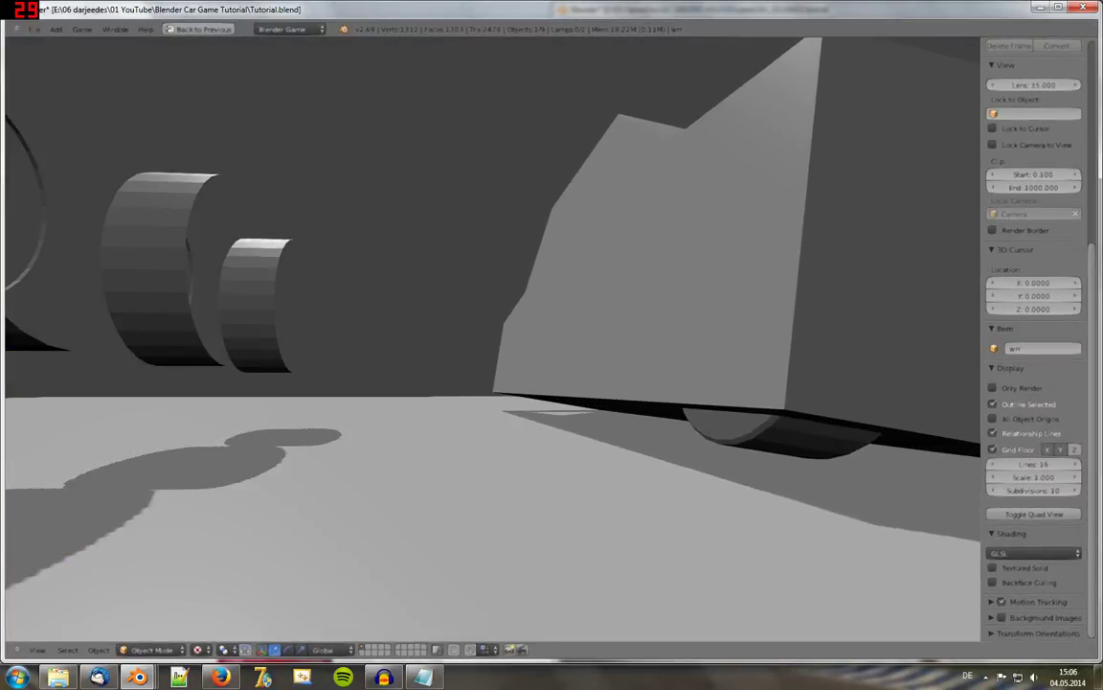
key(Escape)
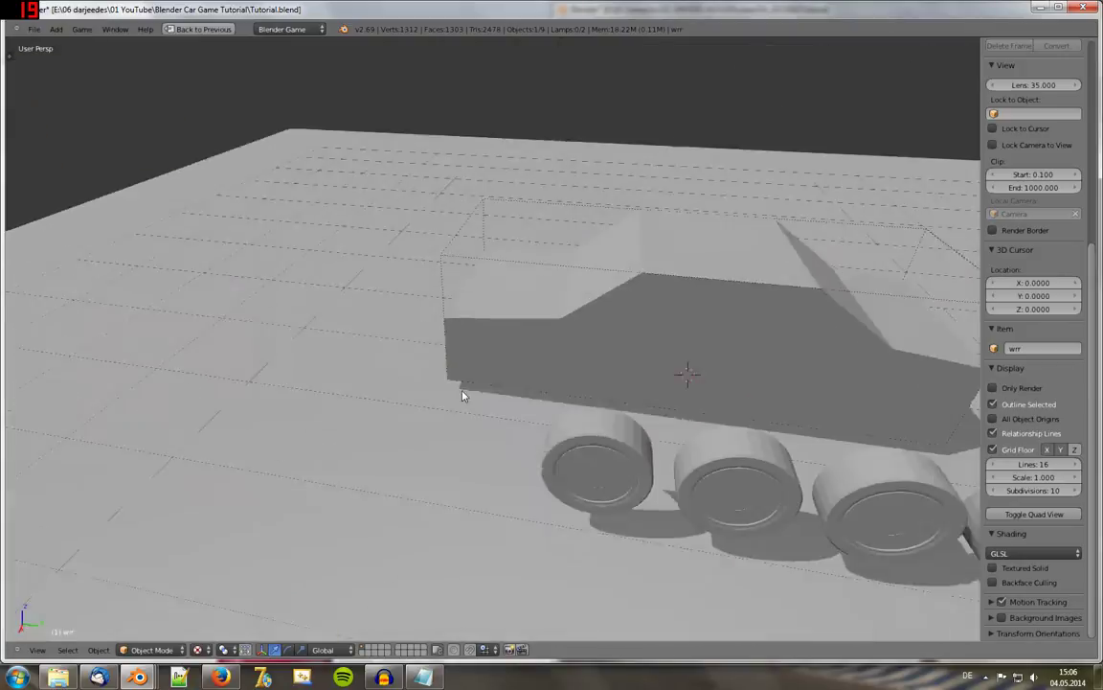
scroll(462, 394, down, 4)
scroll(456, 388, down, 2)
scroll(458, 387, down, 2)
key(ctrl+Down)
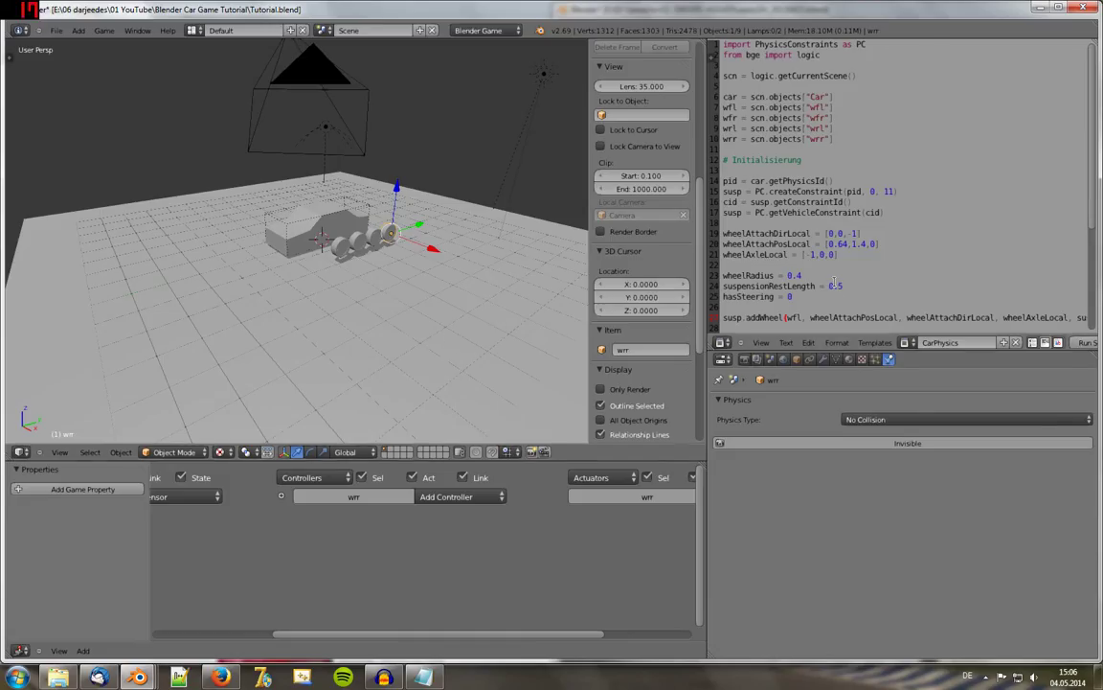
key(ctrl+Up)
Step: Duplicate the addWheel line 27 three times onto lines 28–30
ctrl+scroll(233, 400, up, 1)
ctrl+scroll(233, 399, up, 2)
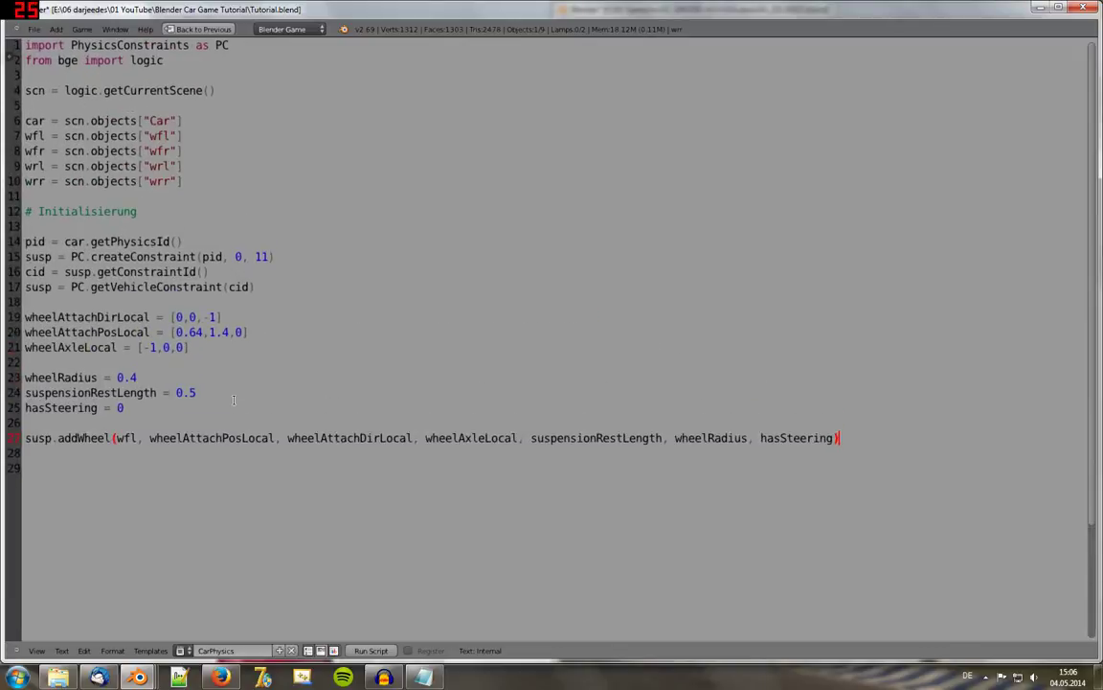
ctrl+scroll(233, 400, up, 1)
ctrl+scroll(233, 400, up, 1)
ctrl+scroll(446, 515, up, 1)
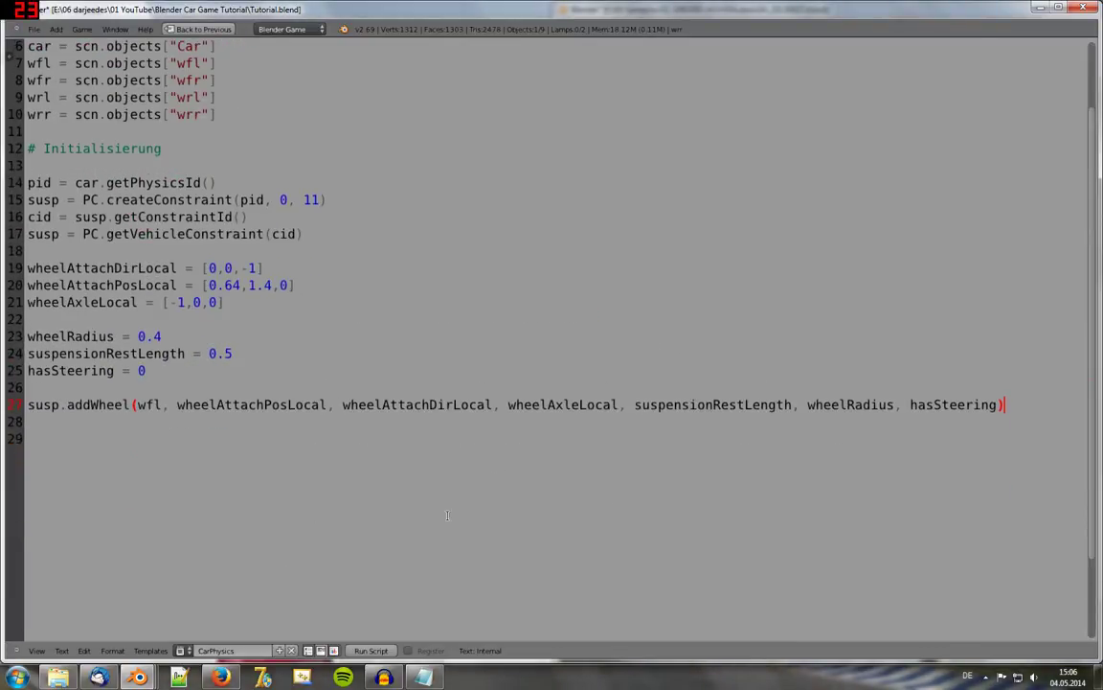
drag(1005, 406, 27, 404)
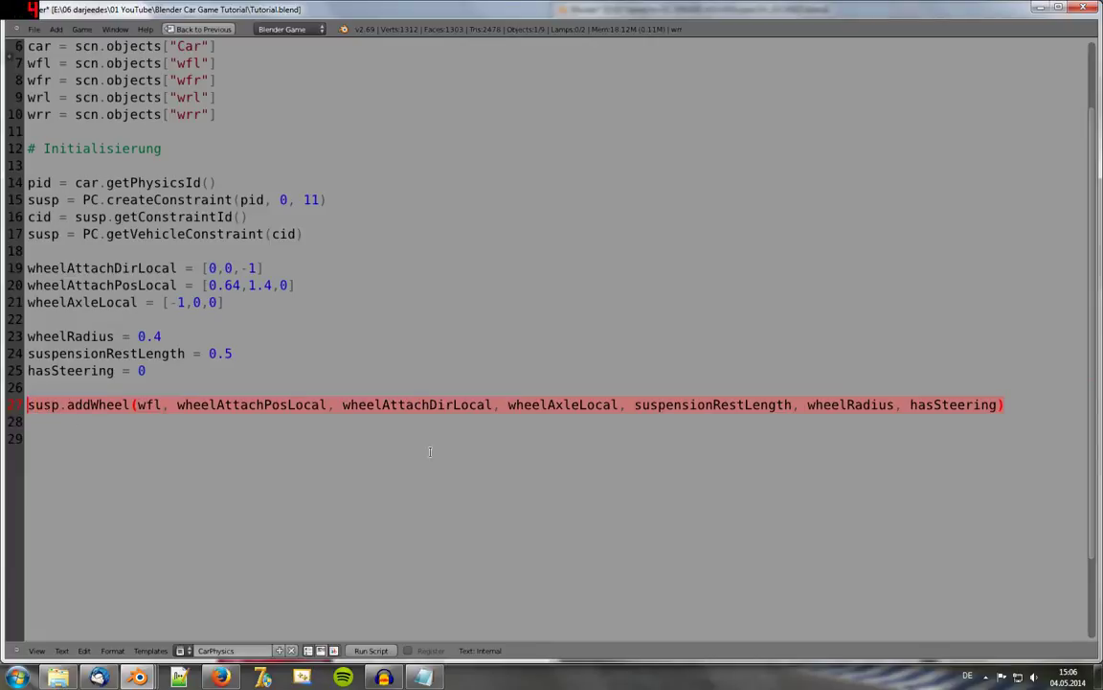
click(1042, 410)
key(Return)
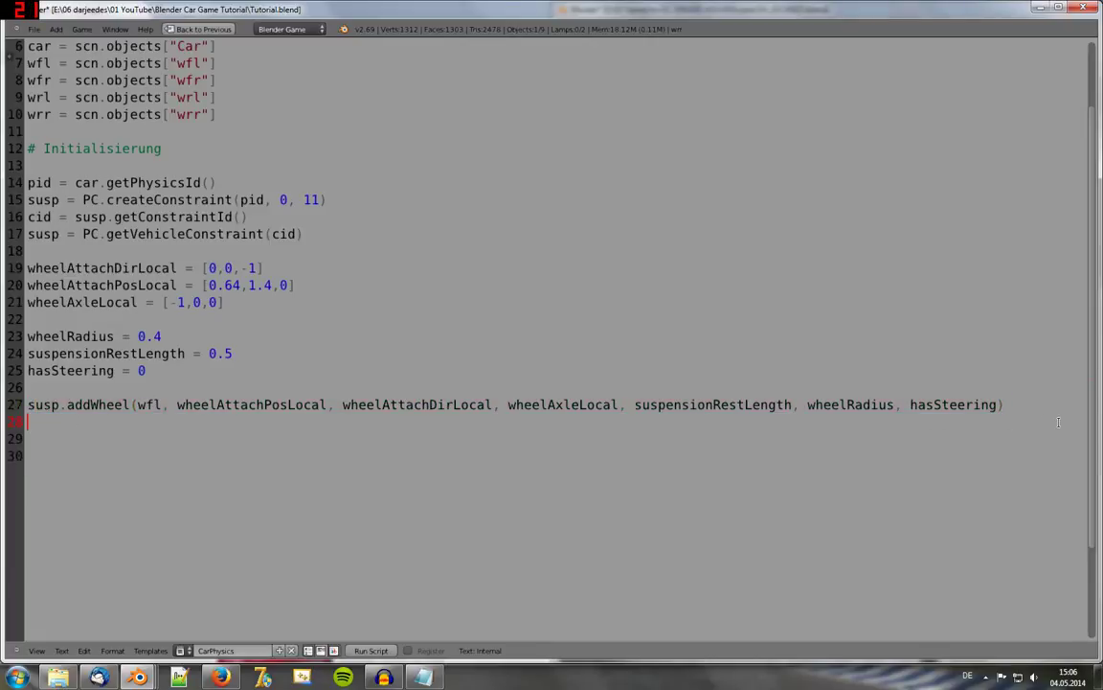
text(susp.addWheel(wfl, wheelAttachPosLocal, wheelAttachDirLocal, wheelAxleLocal, suspensionRestLength, wheelRadius, hasSteering))
key(Return)
text(susp.addWheel(wfl, wheelAttachPosLocal, wheelAttachDirLocal, wheelAxleLocal, suspensionRestLength, wheelRadius, hasSteering))
key(Return)
text(susp.addWheel(wfl, wheelAttachPosLocal, wheelAttachDirLocal, wheelAxleLocal, suspensionRestLength, wheelRadius, hasSteering))
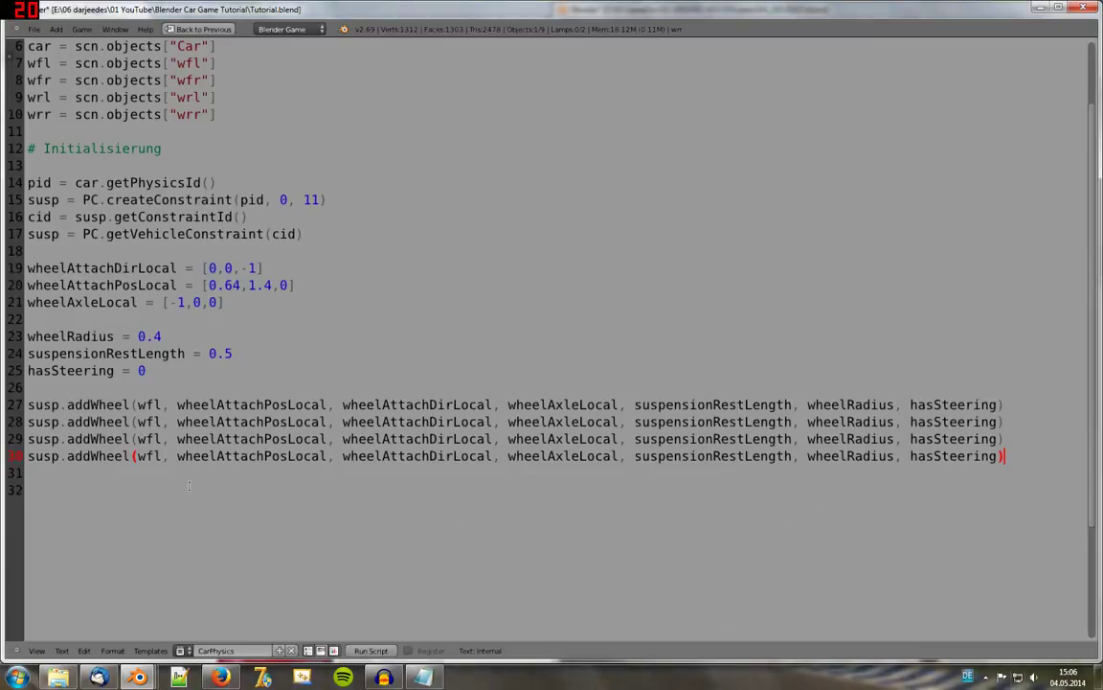
Step: Change the wheel names on lines 28–30 from wfl to wfr, wrl and wrr
click(151, 421)
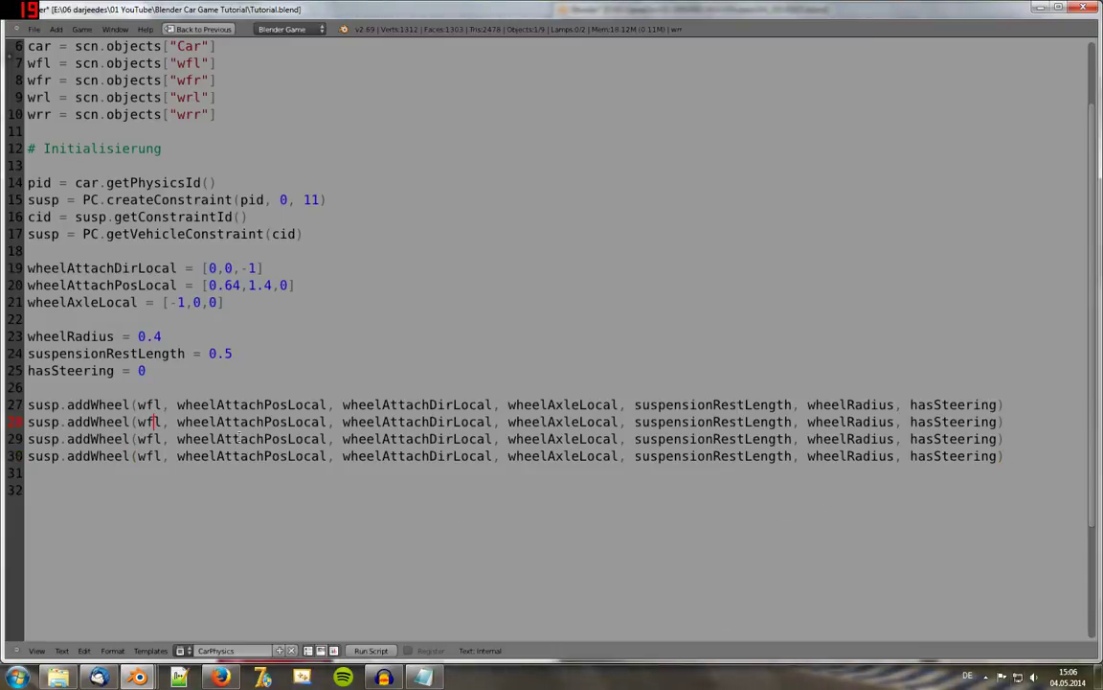
key(Delete)
text(r)
key(Down)
key(Left)
key(BackSpace)
text(r)
key(Down)
key(BackSpace)
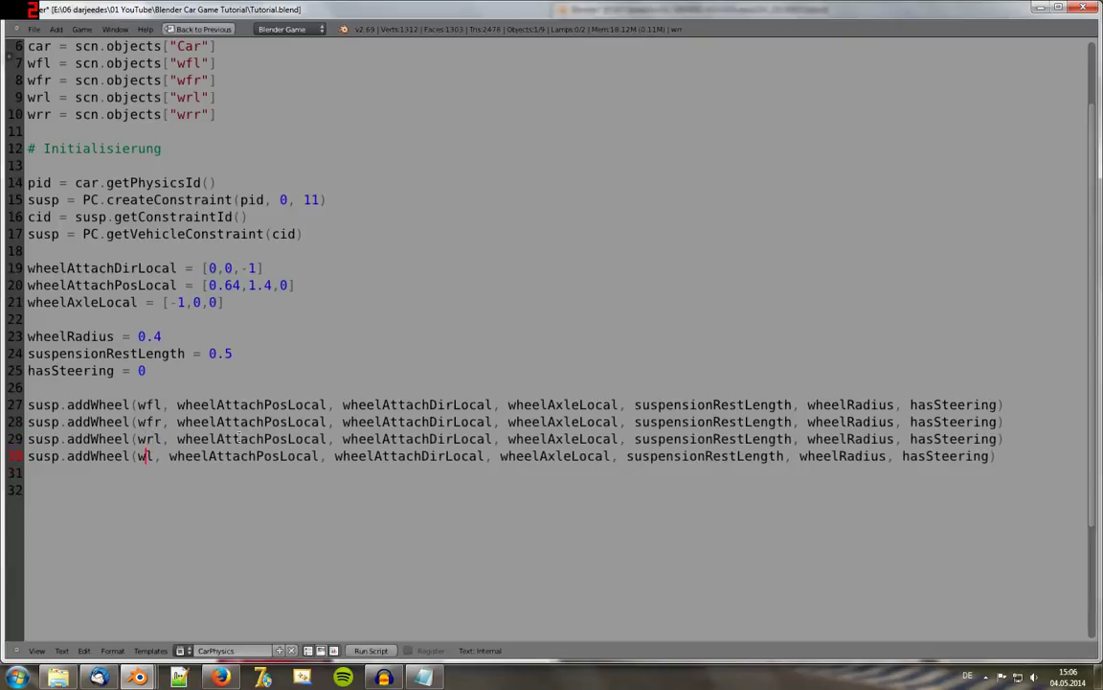
key(Delete)
text(rr)
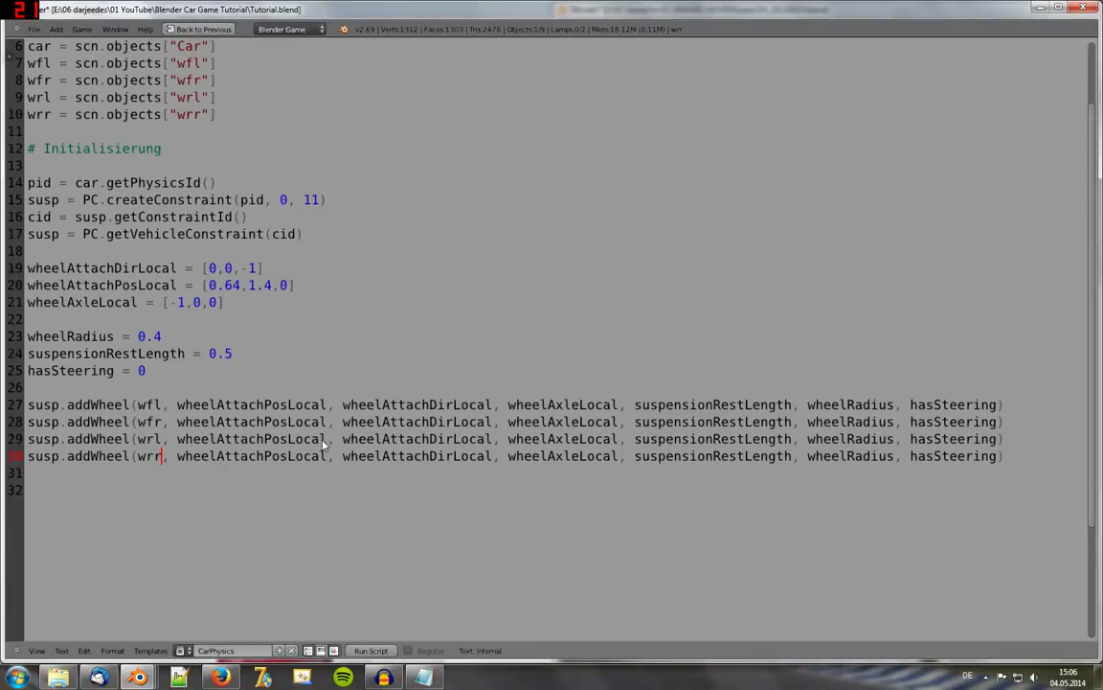
Step: Restore the 3D view layout and briefly play-test the car
key(ctrl+Up)
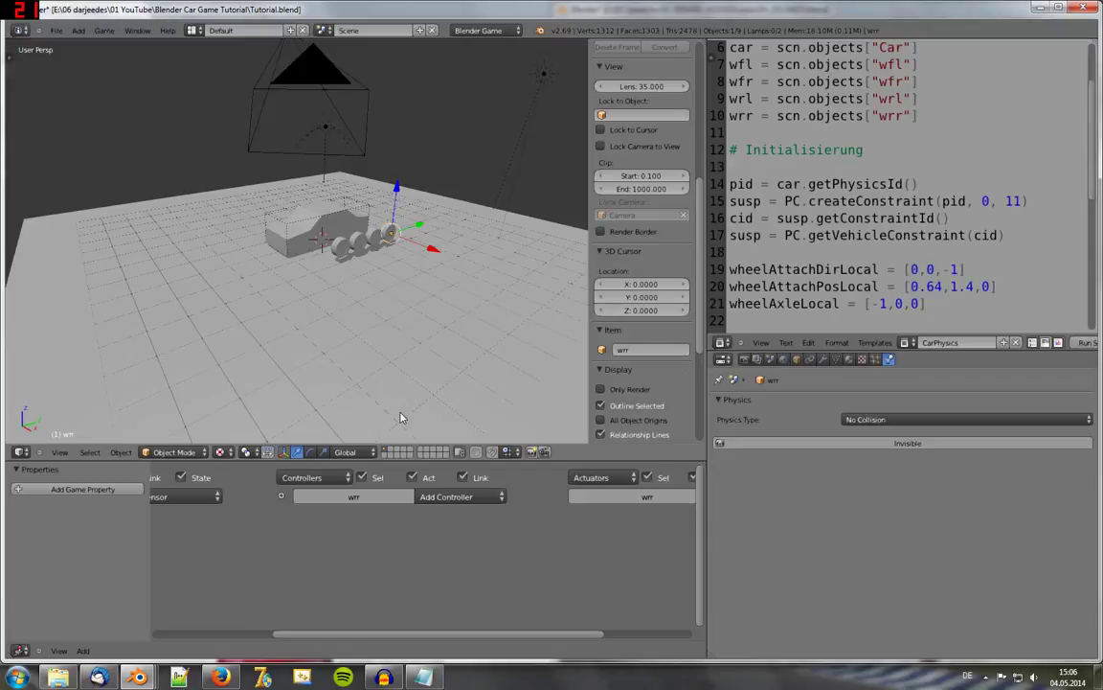
mouse_move(344, 270)
middle_down()
mouse_move(206, 244)
mouse_move(314, 337)
mouse_move(331, 337)
middle_up()
scroll(314, 337, up, 5)
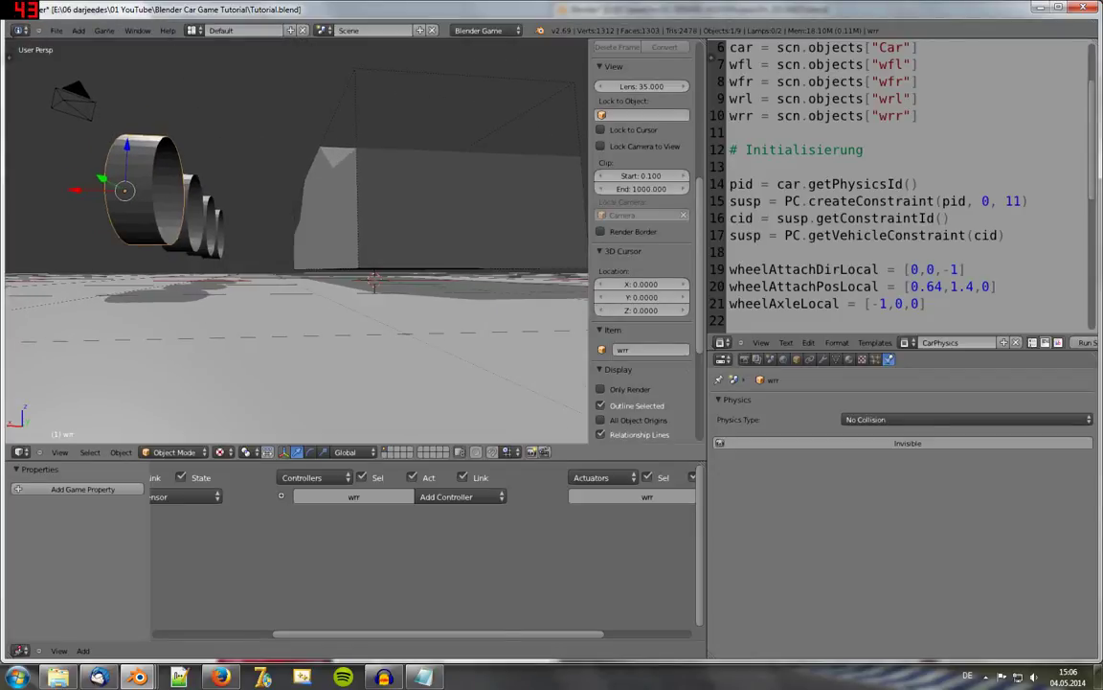
key(p)
key(Escape)
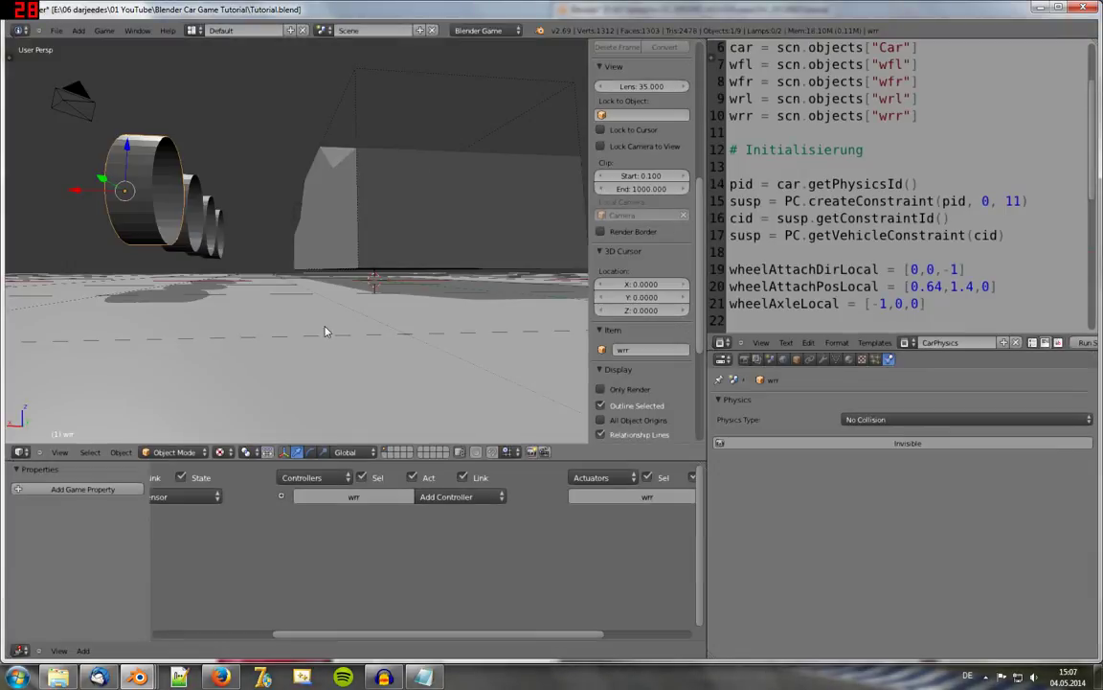
Step: Run a second quick game test from a wider angle, then maximize the script editor
middle_drag(325, 331, 281, 290)
scroll(281, 290, down, 3)
key(p)
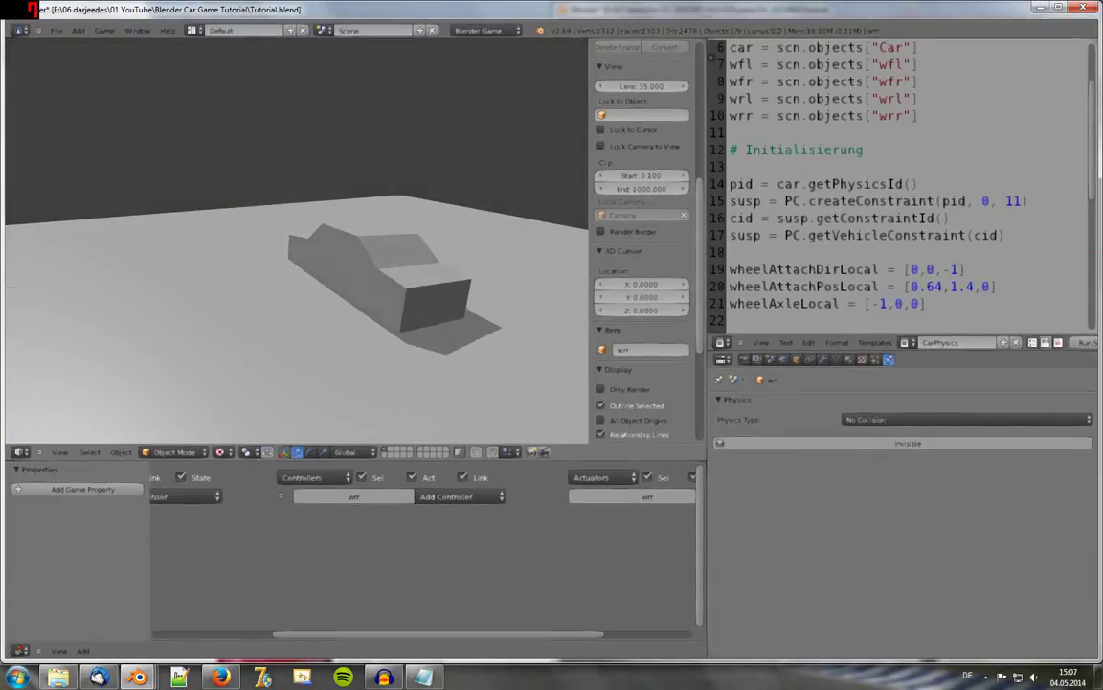
key(Escape)
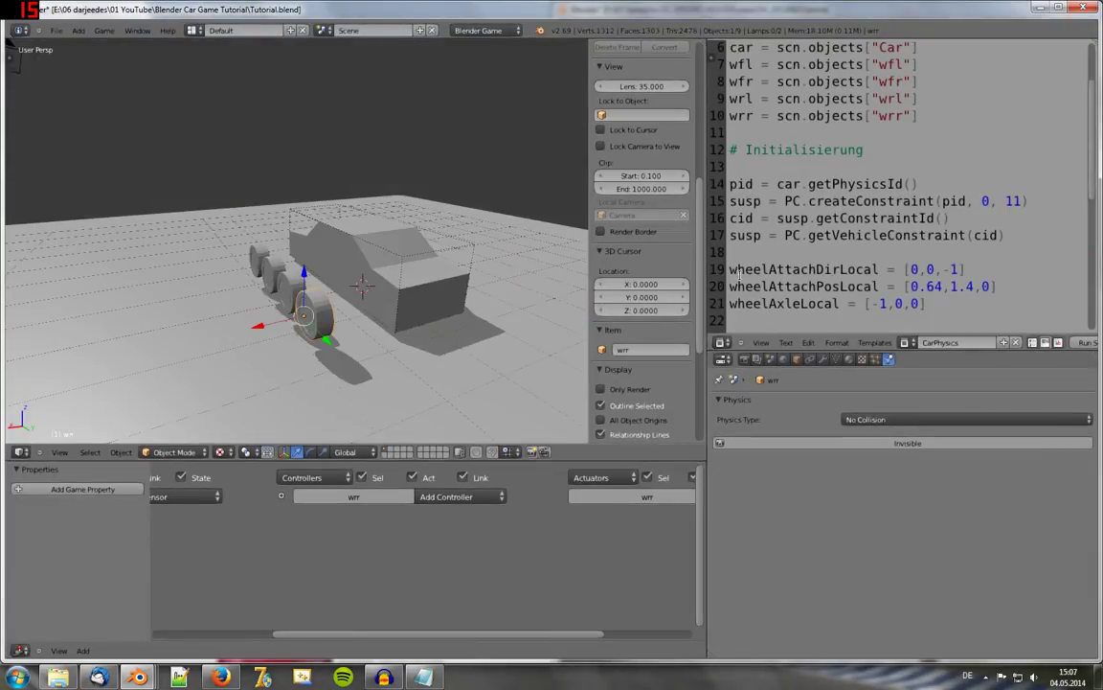
key(ctrl+Up)
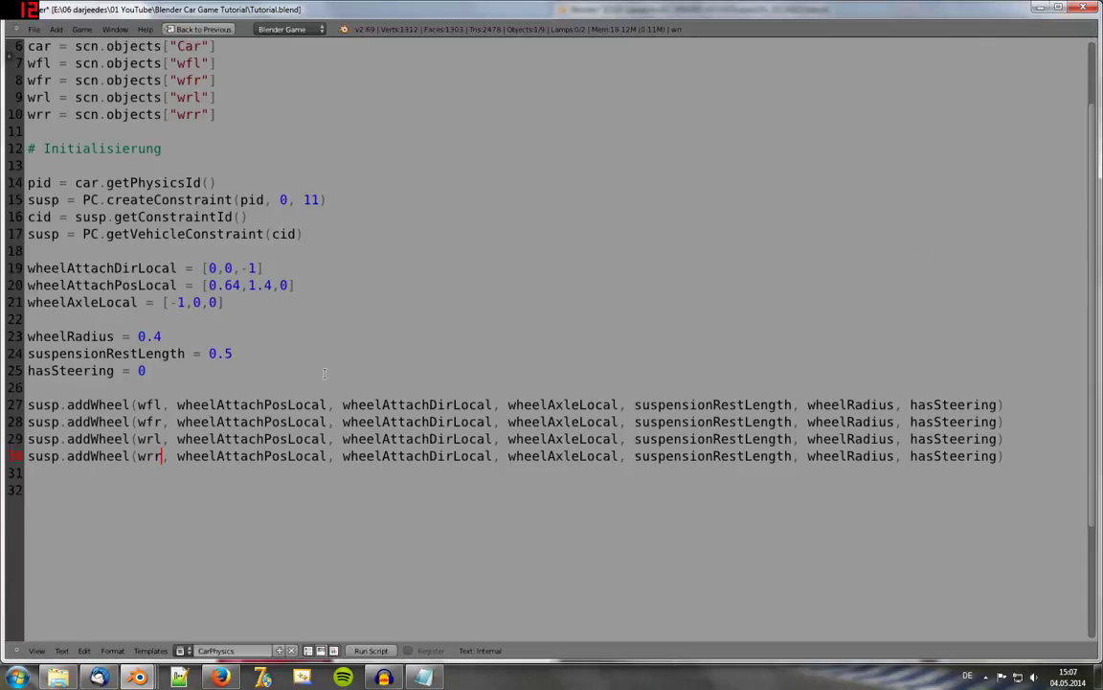
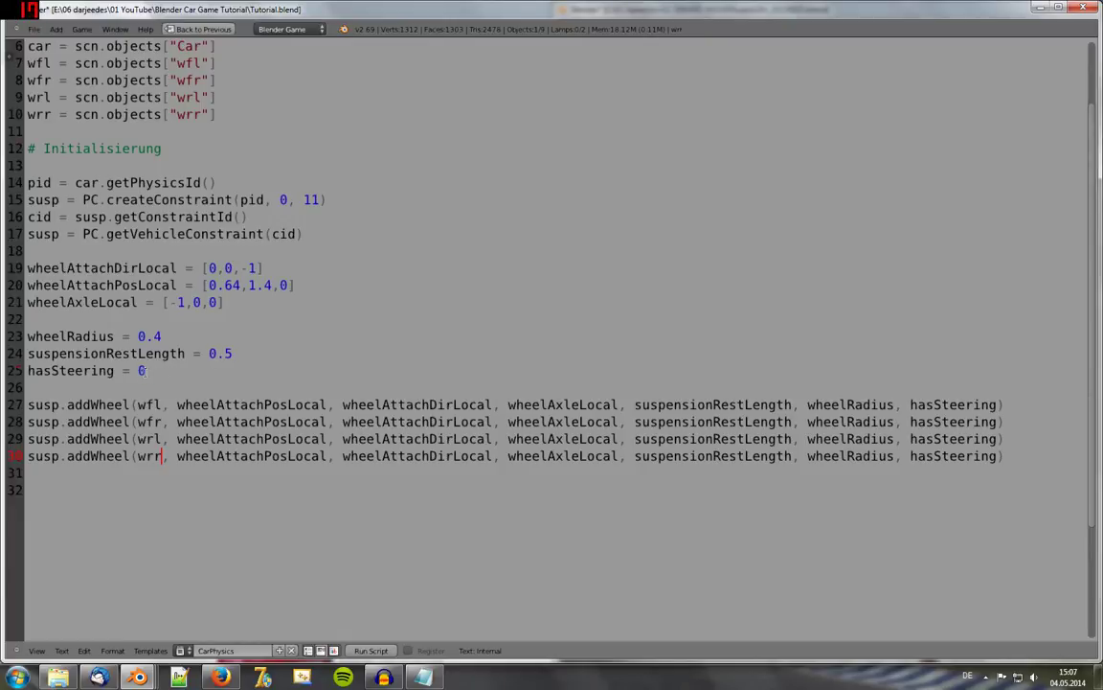
Step: Move the three wheelAttach/wheelAxle lines to just above the first addWheel call
click(78, 377)
key(shift+Up)
key(shift+Up)
key(shift+Home)
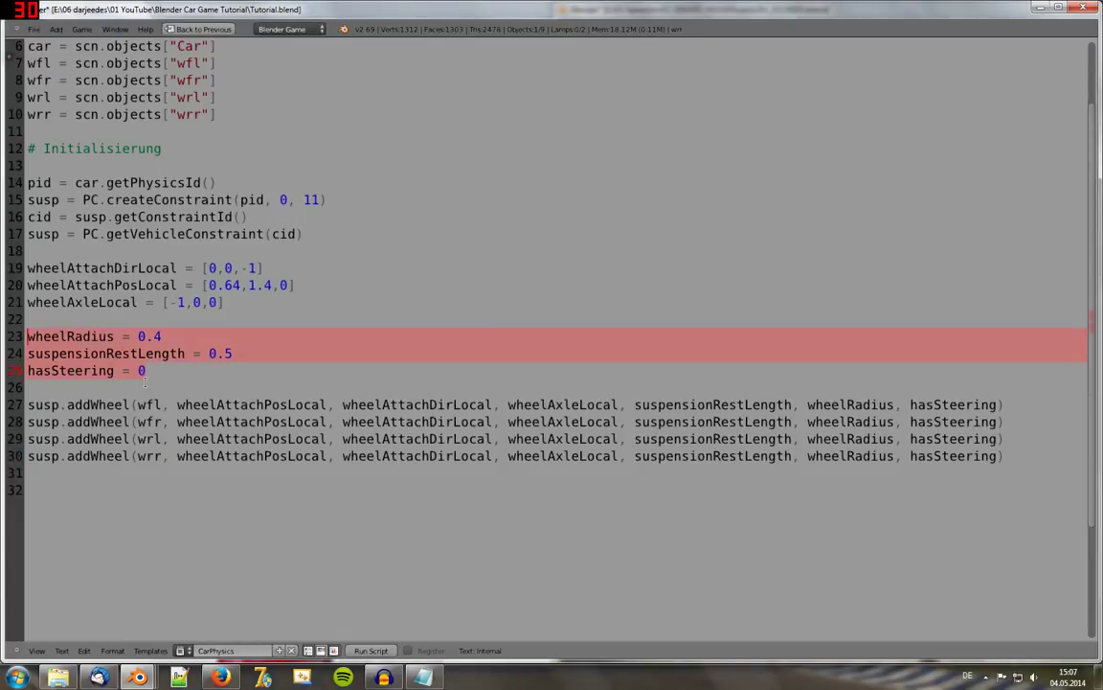
click(144, 374)
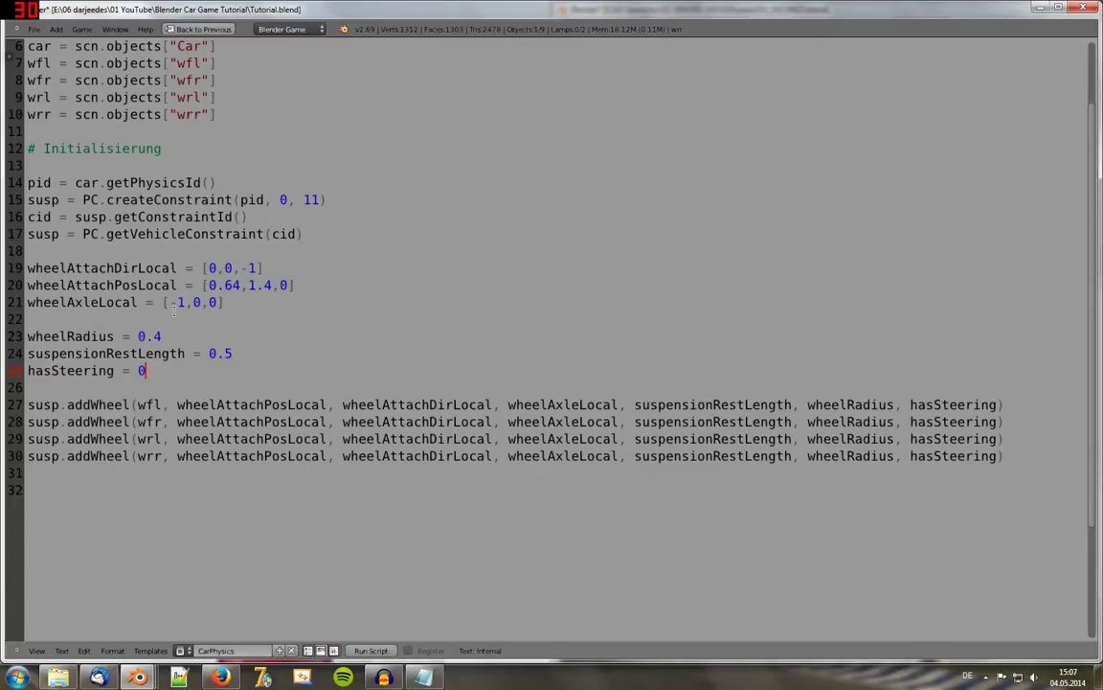
drag(226, 304, 177, 304)
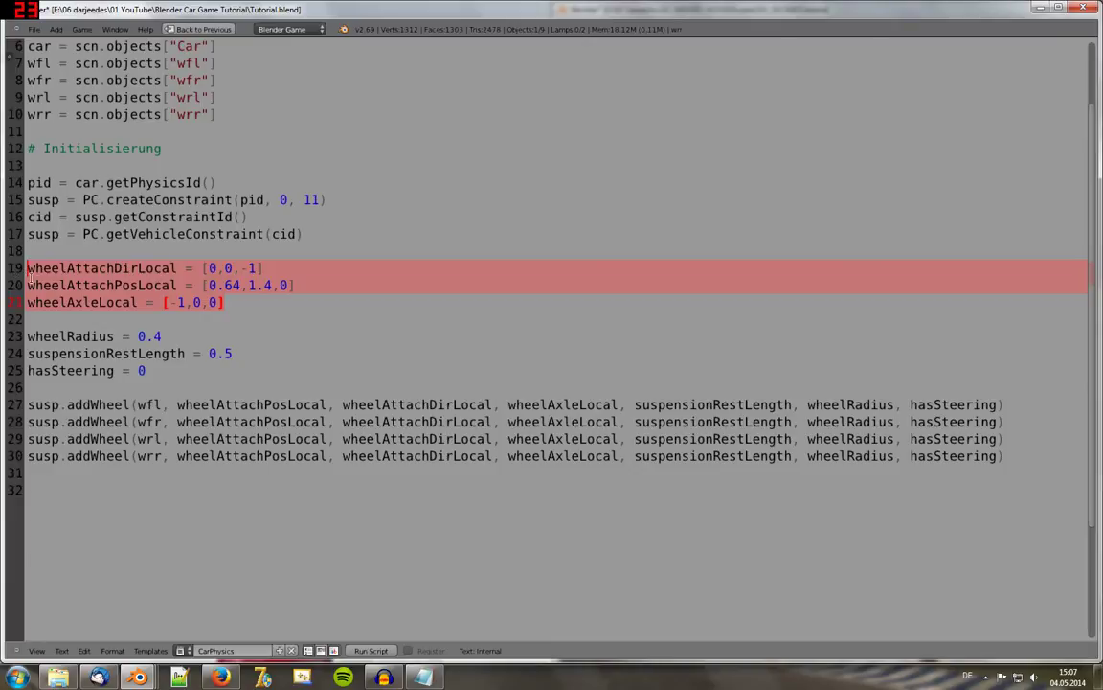
key(Delete)
key(Down)
key(Down)
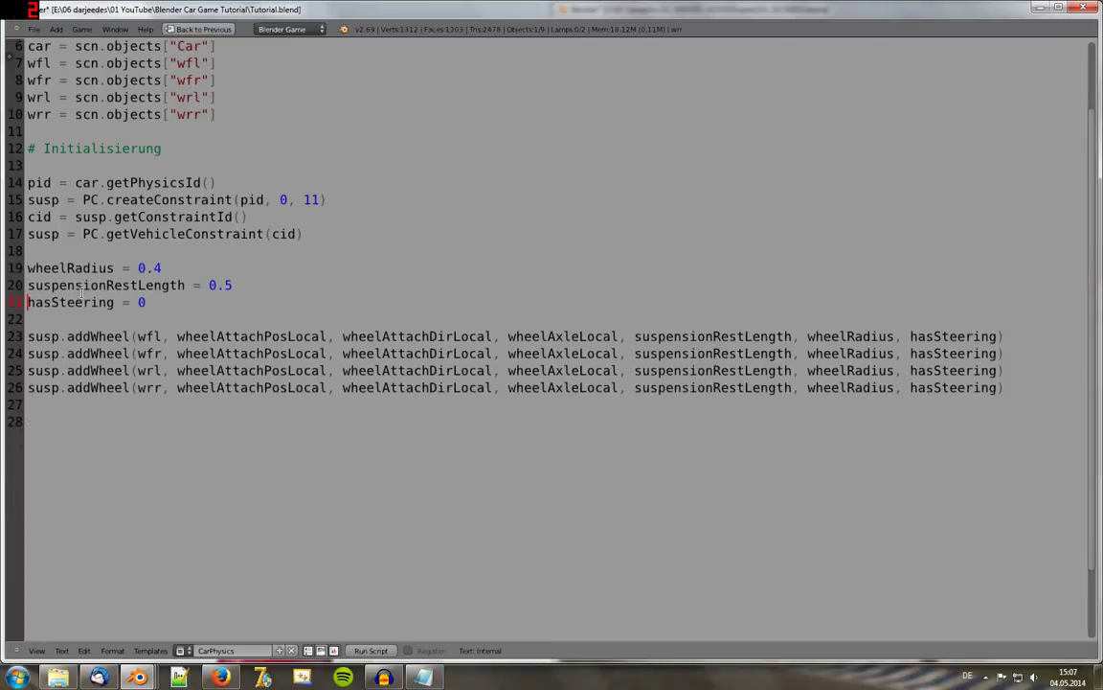
key(Down)
key(Return)
key(Return)
key(Up)
text(wheelAttachDirLocal = [0,0,-1] wheelAttachPosLocal = [0.64,1.4,0] wheelAxleLocal = [-1,0,0])
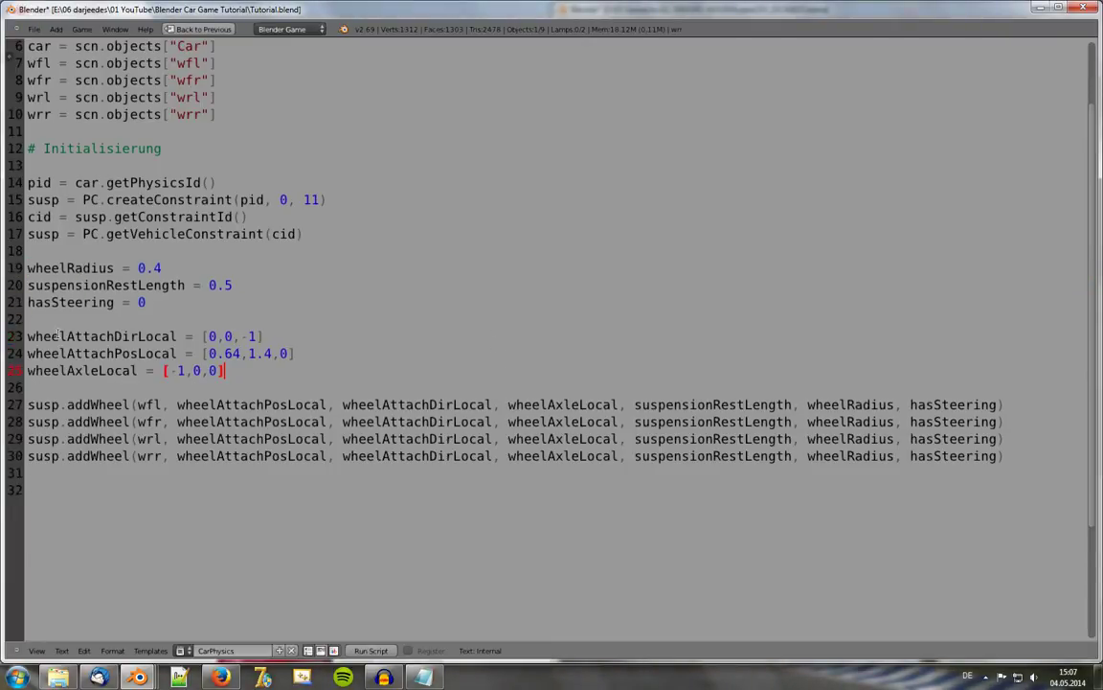
key(Delete)
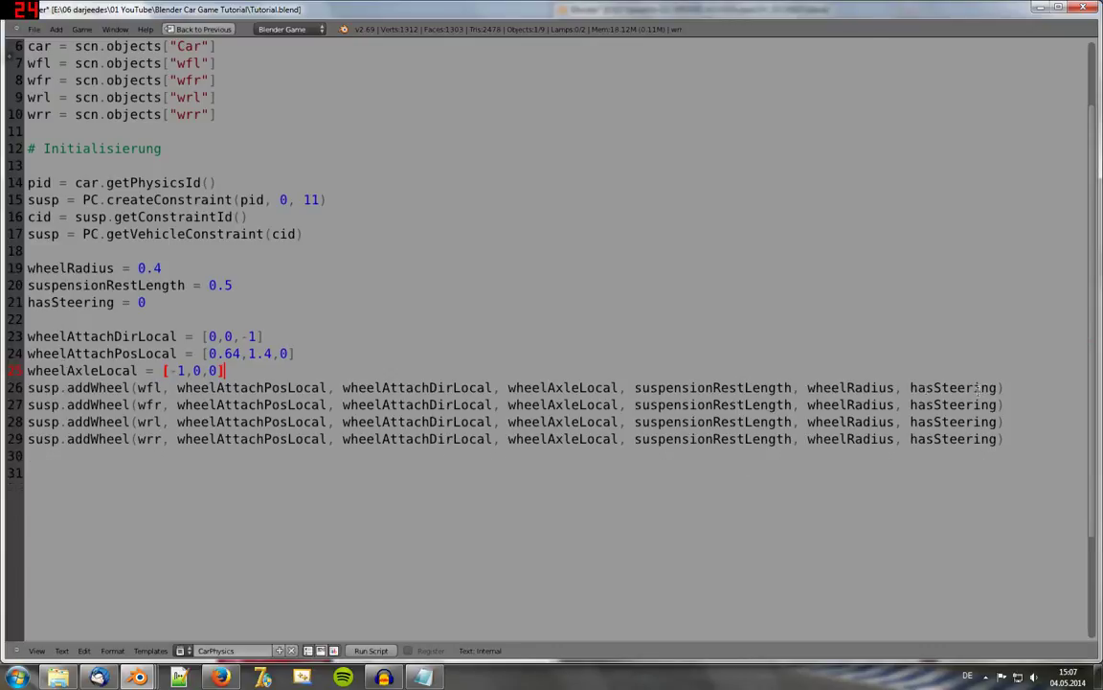
Step: Paste copies of the attach and axle lines before the second, third and fourth addWheel calls
drag(27, 336, 27, 371)
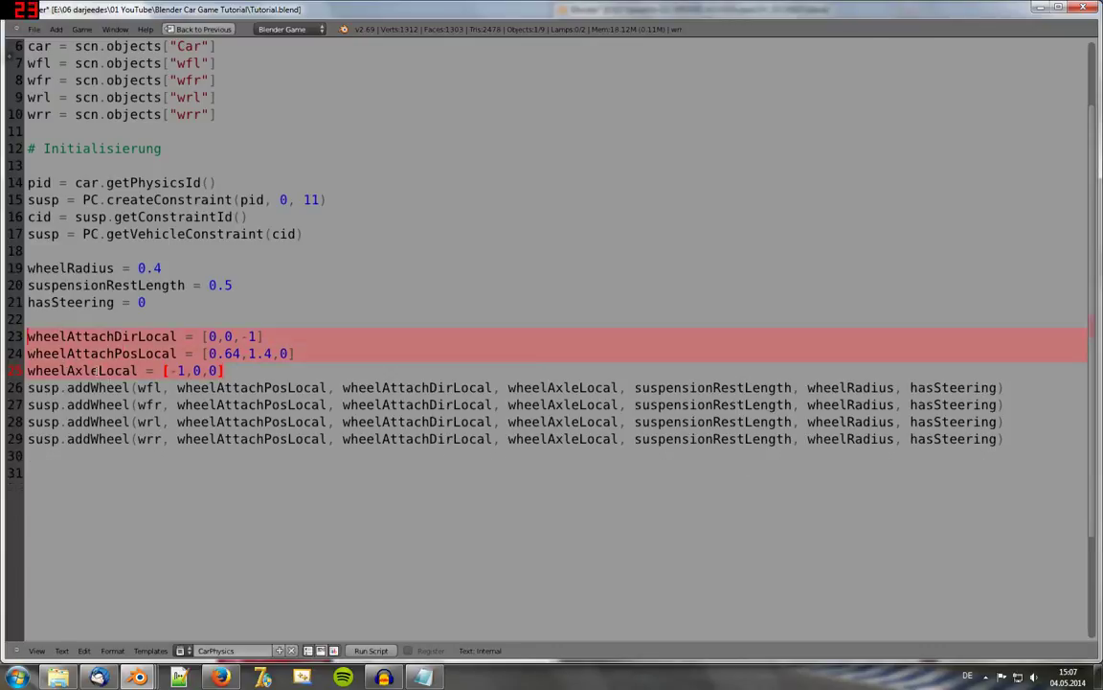
drag(91, 80, 114, 285)
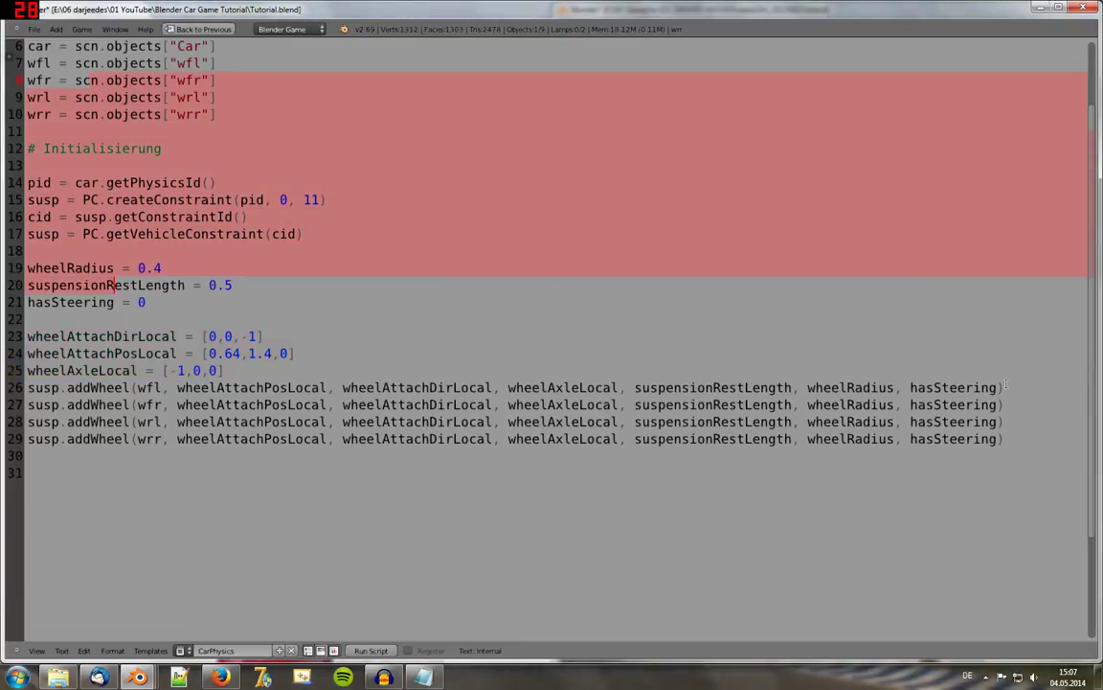
click(1035, 393)
key(Return)
key(Return)
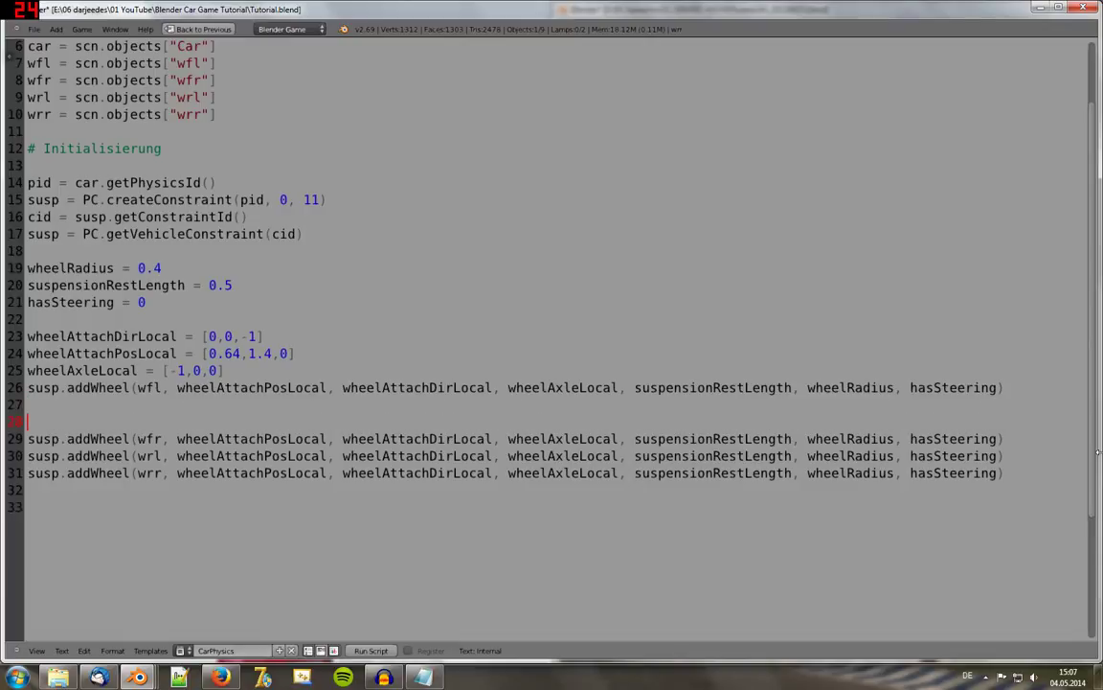
text(wheelAttachDirLocal = [0,0,-1] wheelAttachPosLocal = [0.64,1.4,0] wheelAxleLocal = [-1,0,0])
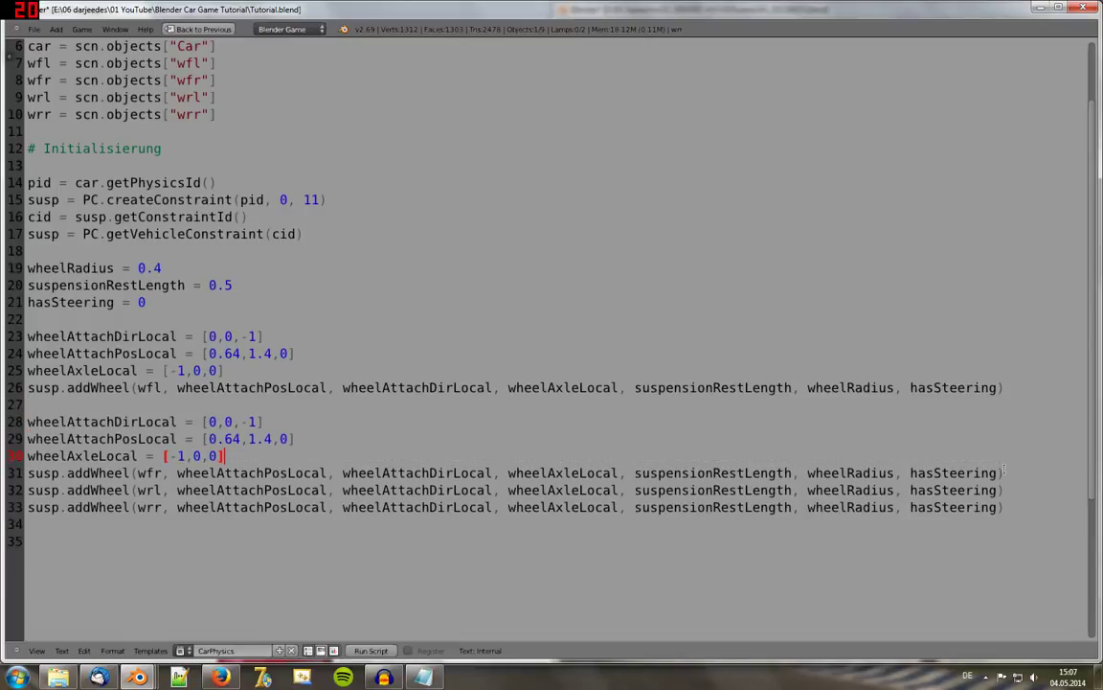
click(1007, 473)
key(Return)
key(Return)
text(wheelAttachDirLocal = [0,0,-1] wheelAttachPosLocal = [0.64,1.4,0] wheelAxleLocal = [-1,0,0])
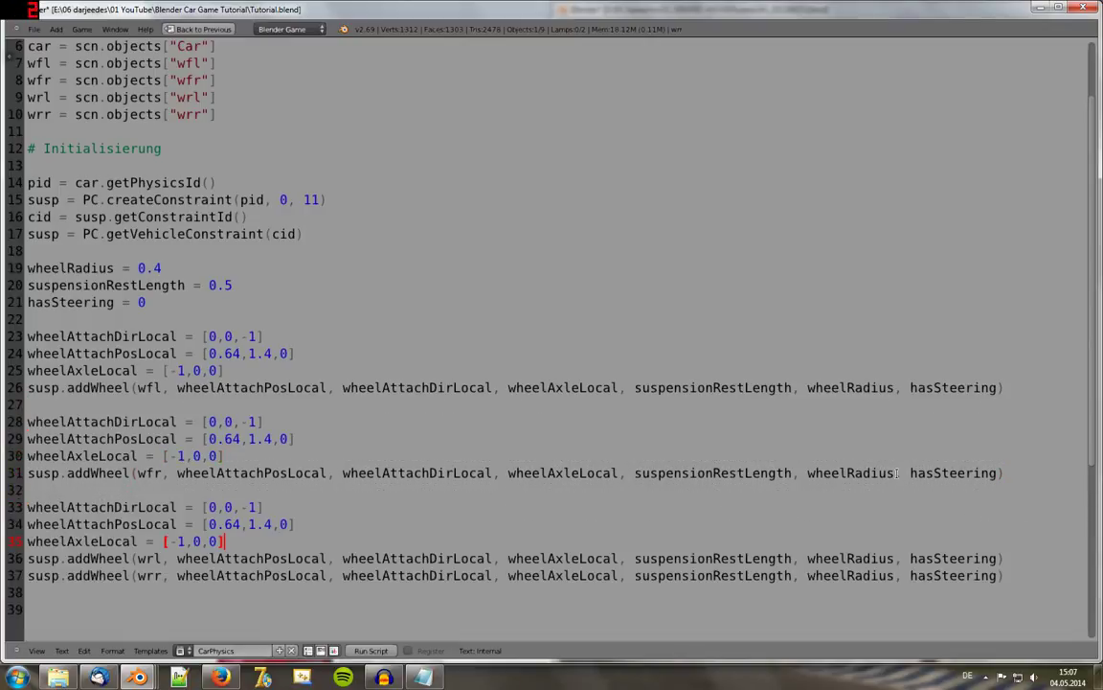
scroll(906, 496, down, 2)
click(1008, 457)
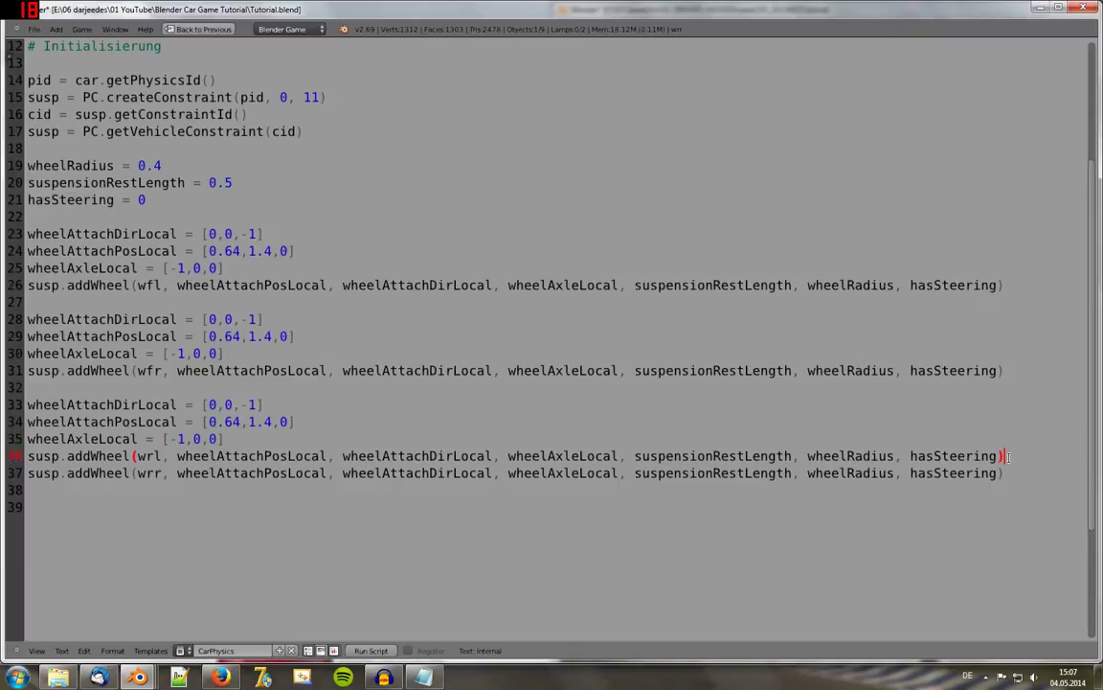
key(Return)
key(Return)
text(wheelAttachDirLocal = [0,0,-1] wheelAttachPosLocal = [0.64,1.4,0] wheelAxleLocal = [-1,0,0])
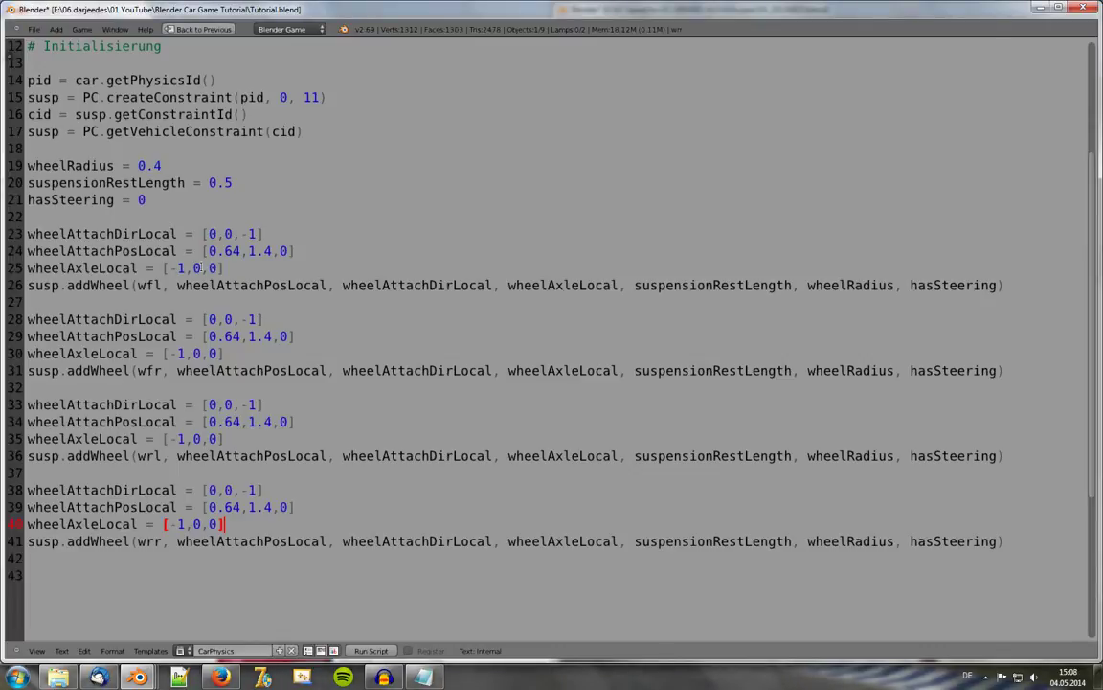
key(ctrl+Up)
middle_drag(312, 316, 508, 376)
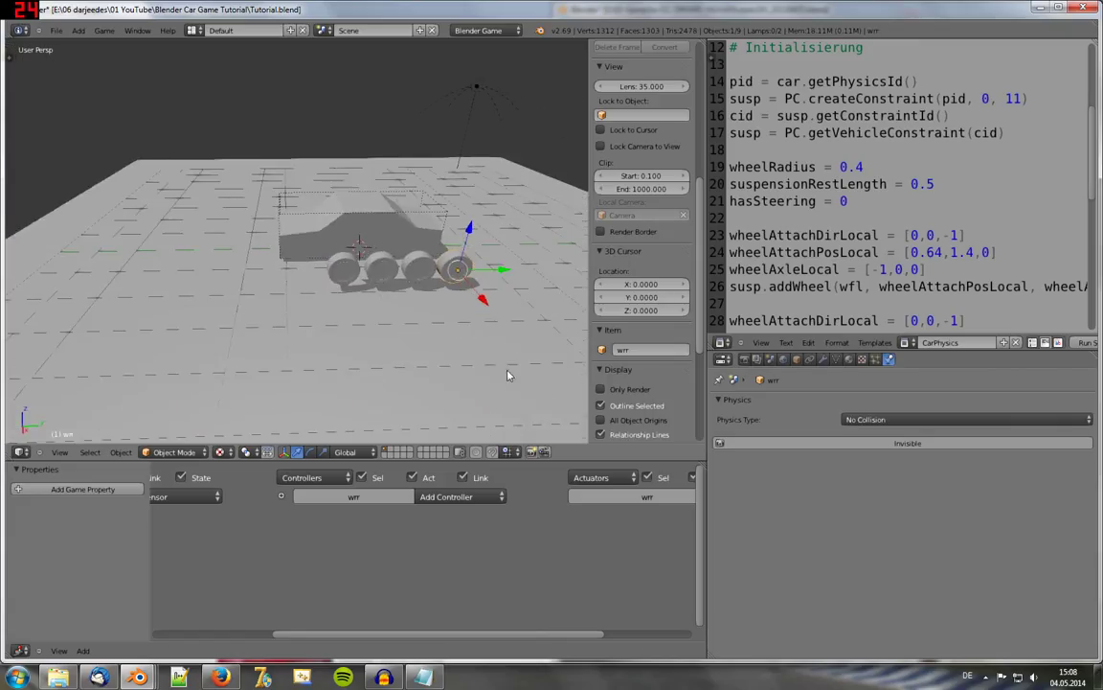
right_click(309, 230)
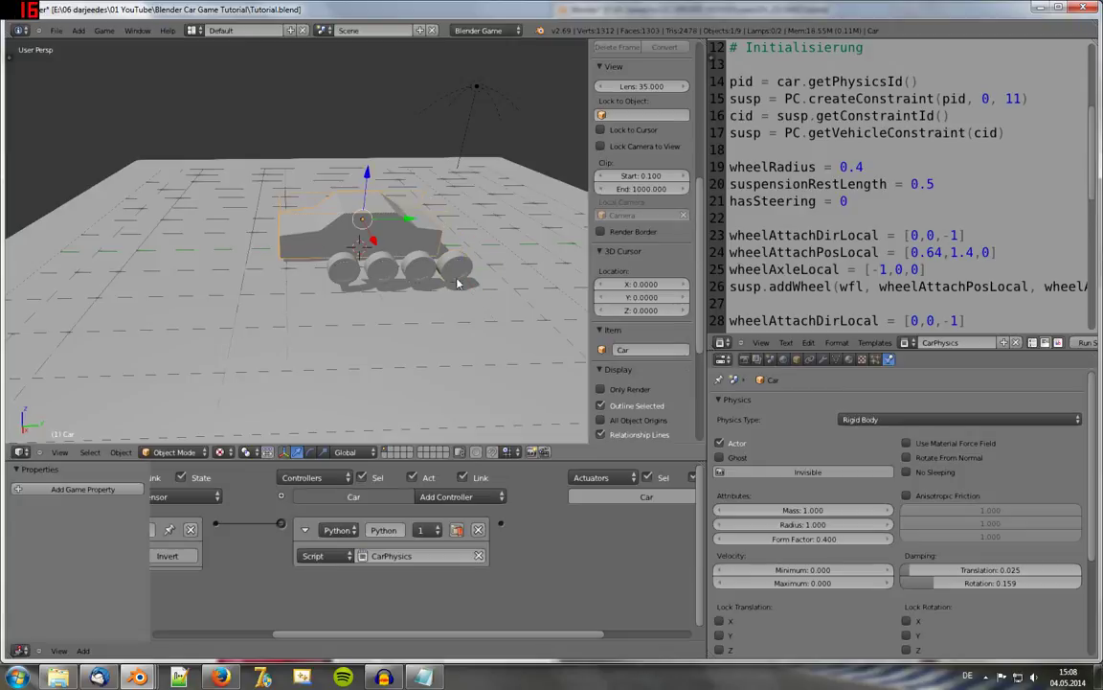
middle_drag(412, 254, 352, 273)
key(p)
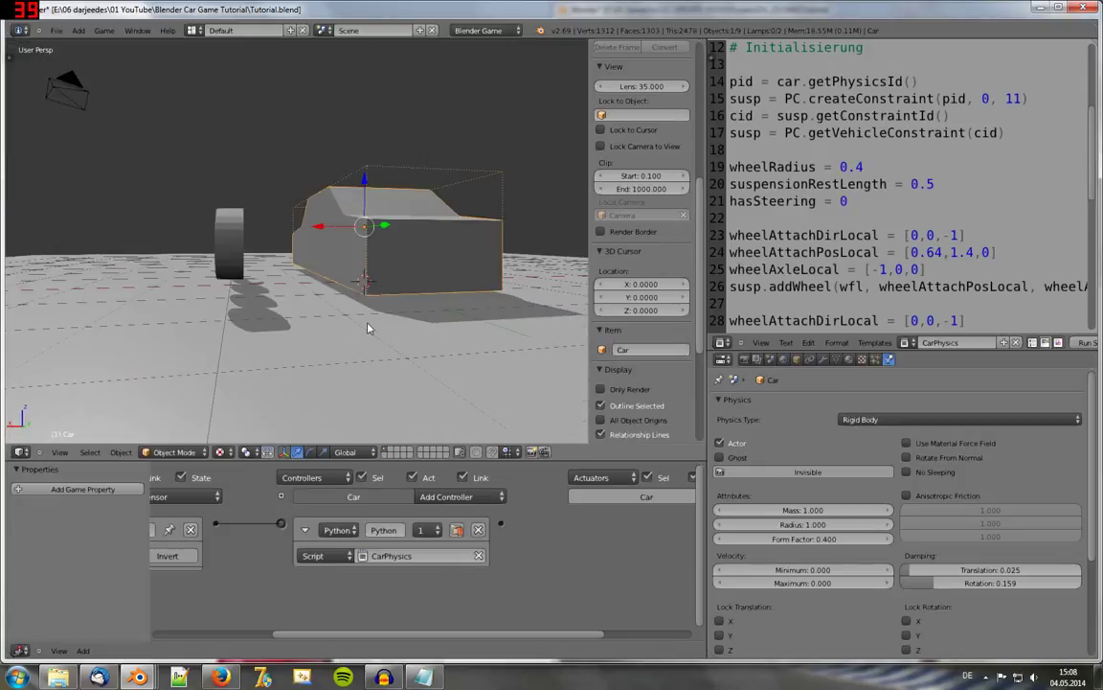
key(Escape)
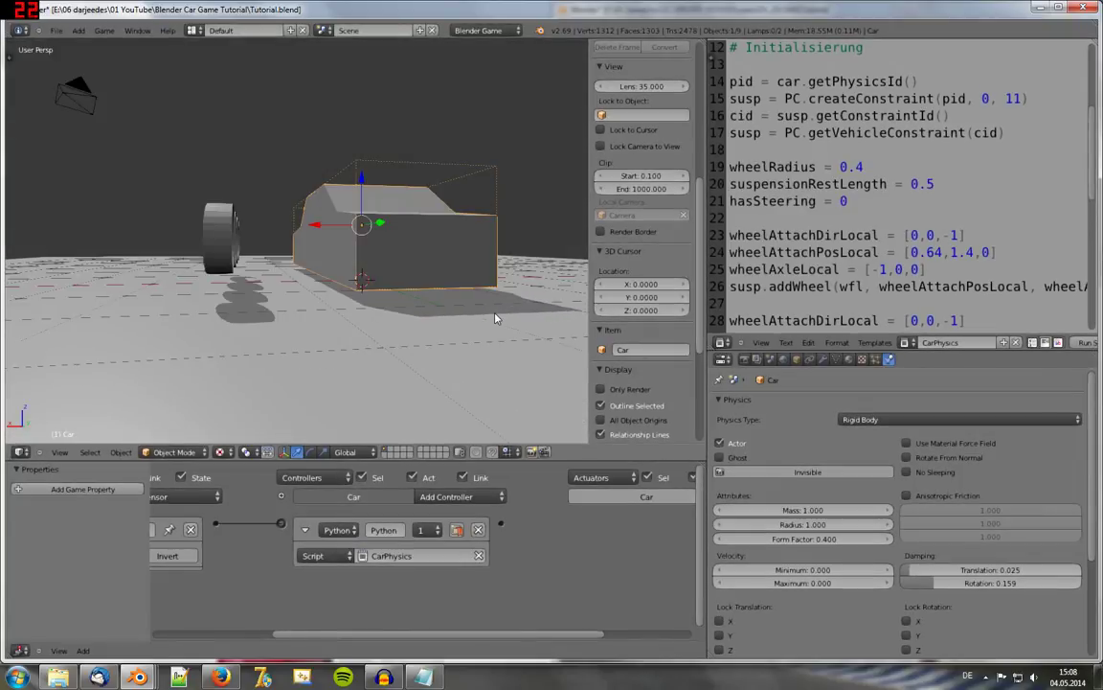
key(ctrl+Up)
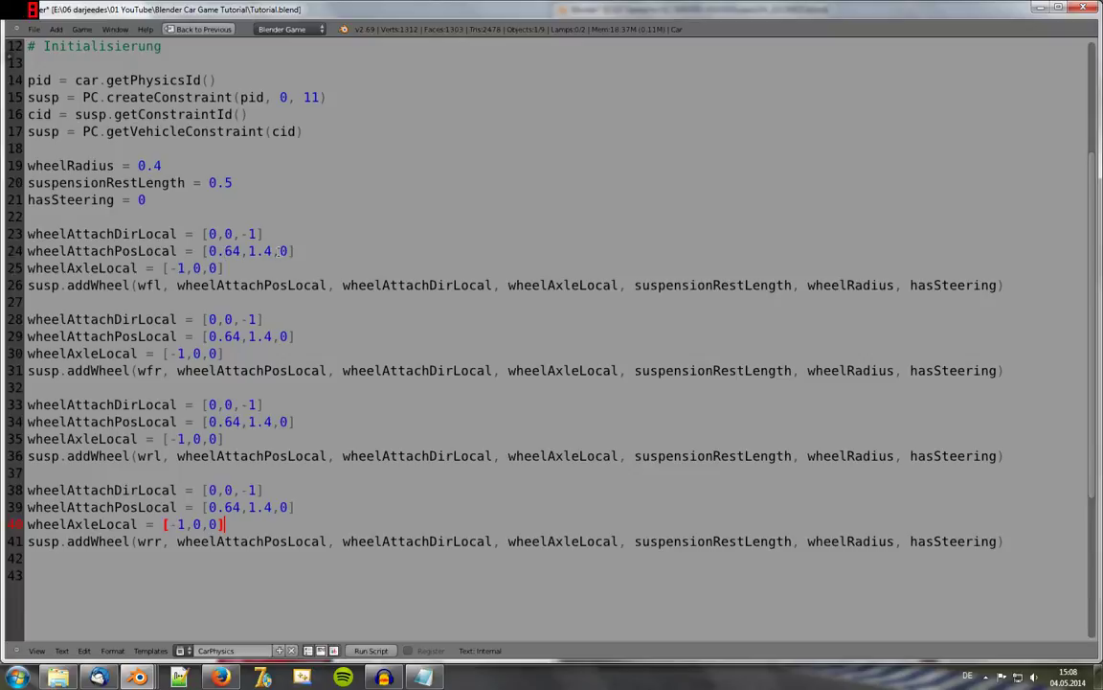
Step: Make the first wheel's attach position [0.64,-1.4,0], then restore the scene layout and run the game
click(285, 251)
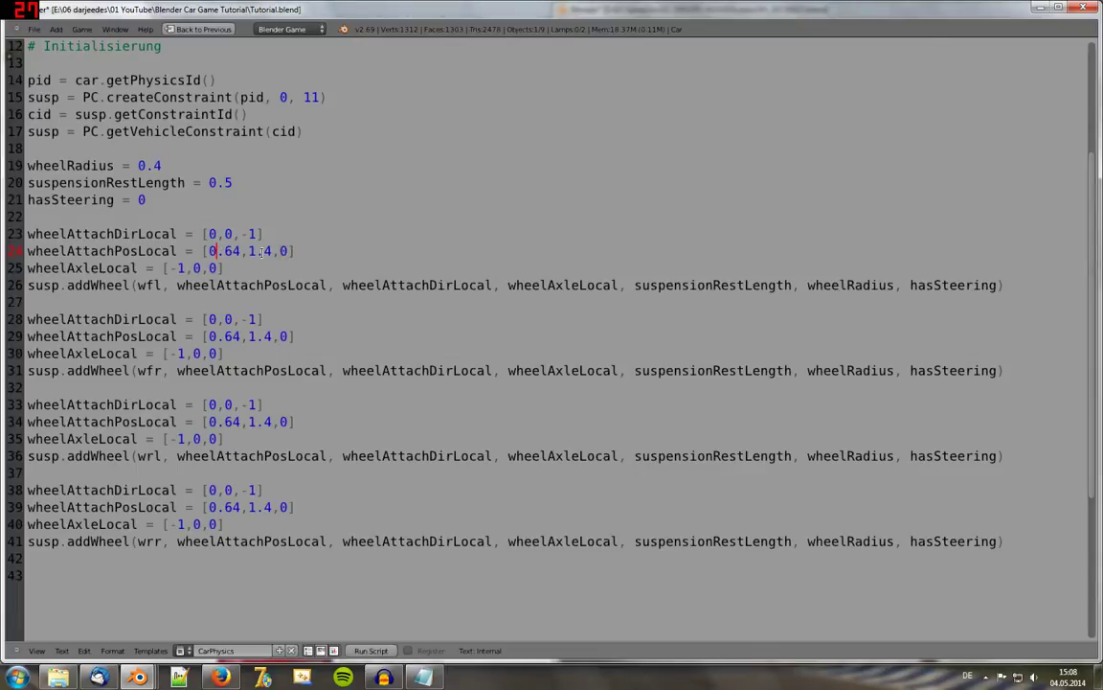
click(264, 251)
click(245, 251)
text(-)
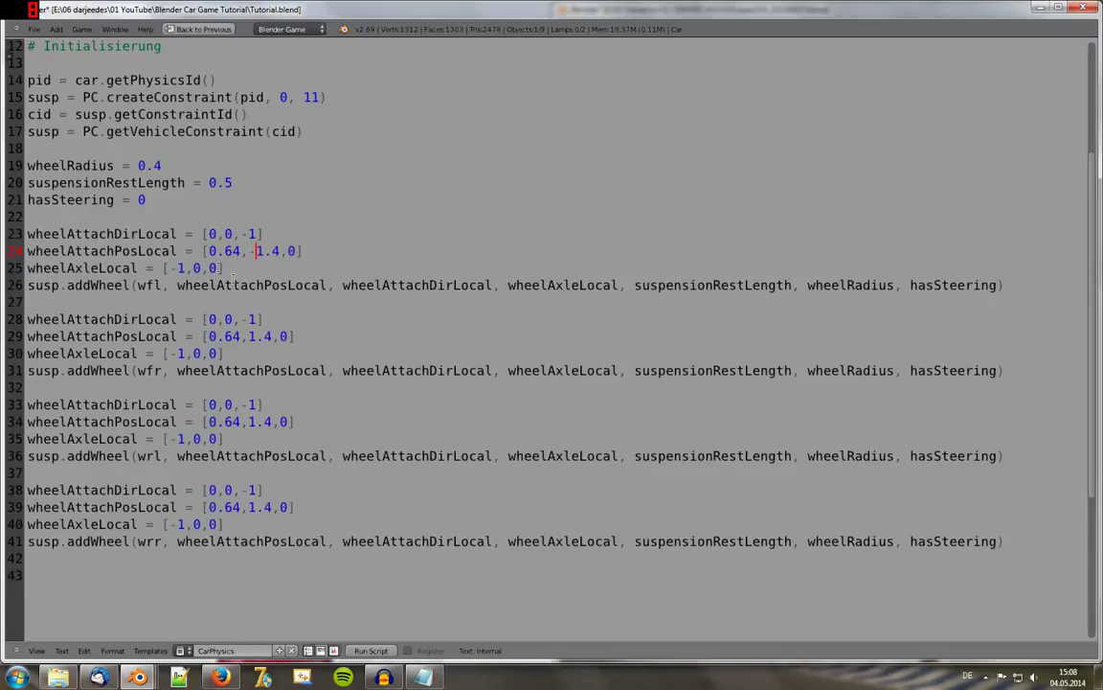
key(ctrl+Down)
key(p)
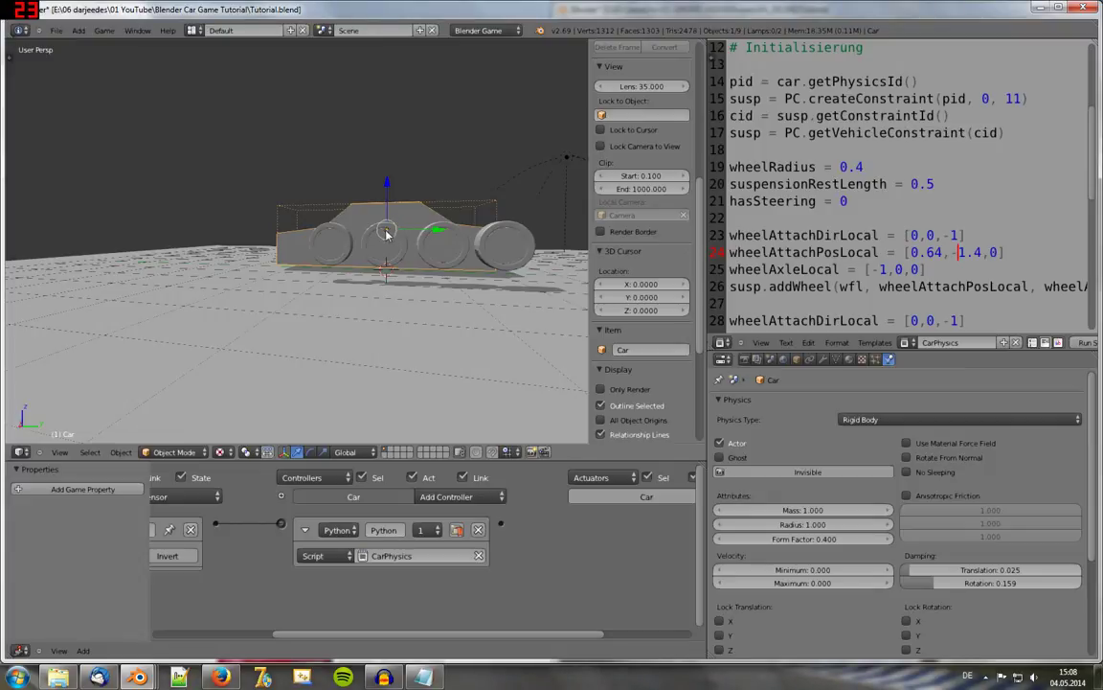
Step: Test-run the game twice, then maximize the CarPhysics script editor
key(p)
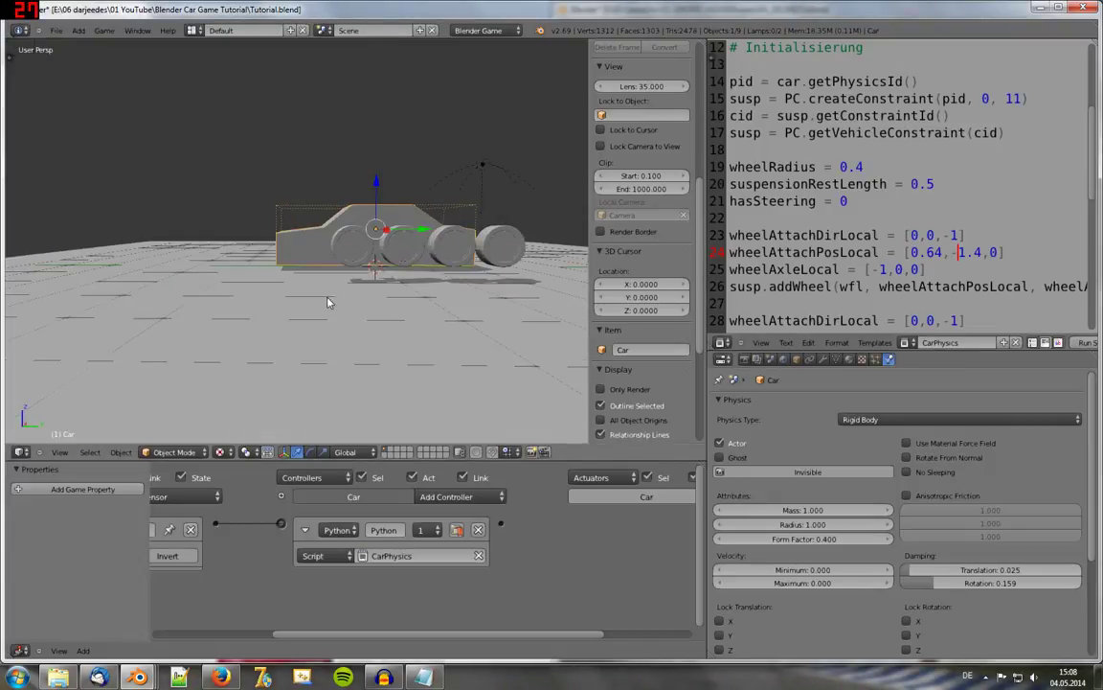
key(Escape)
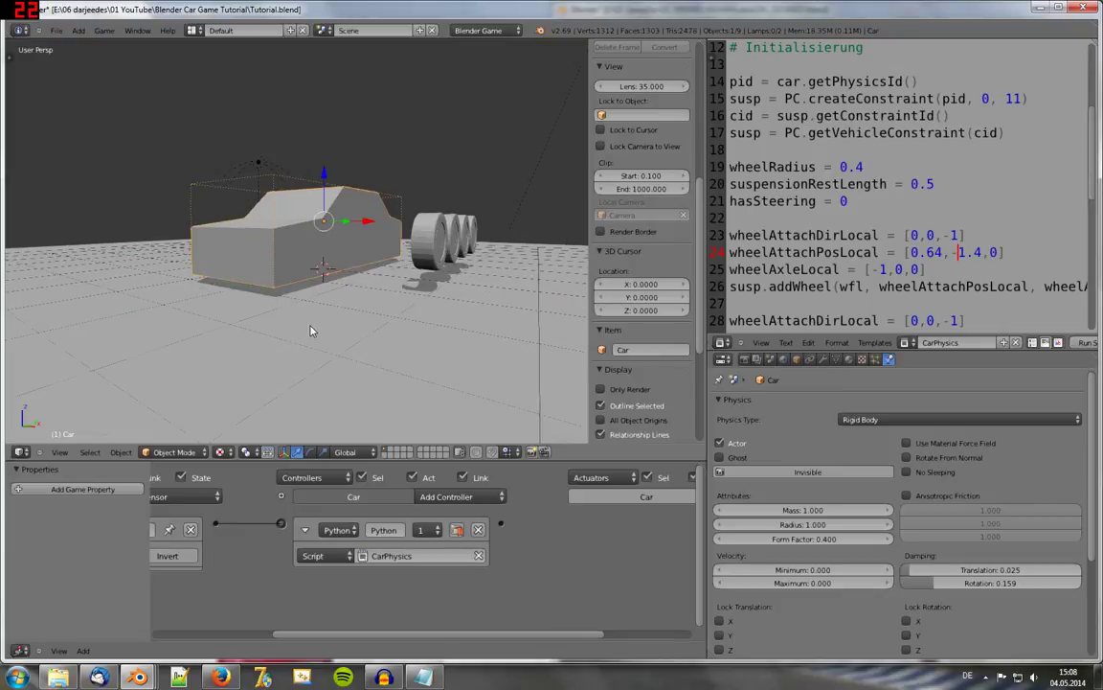
key(p)
key(Escape)
key(ctrl+Up)
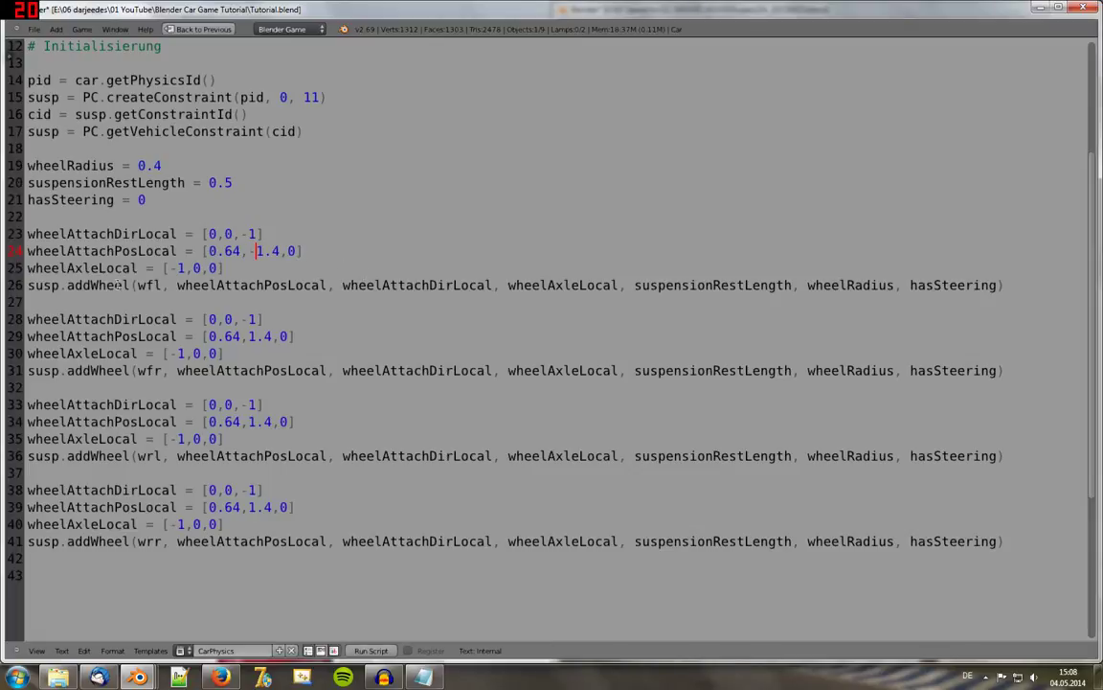
Step: Set the second wheel's position to [-0.64,-1.4,0], negate the fourth wheel's X, and restore the layout
click(249, 337)
text(-)
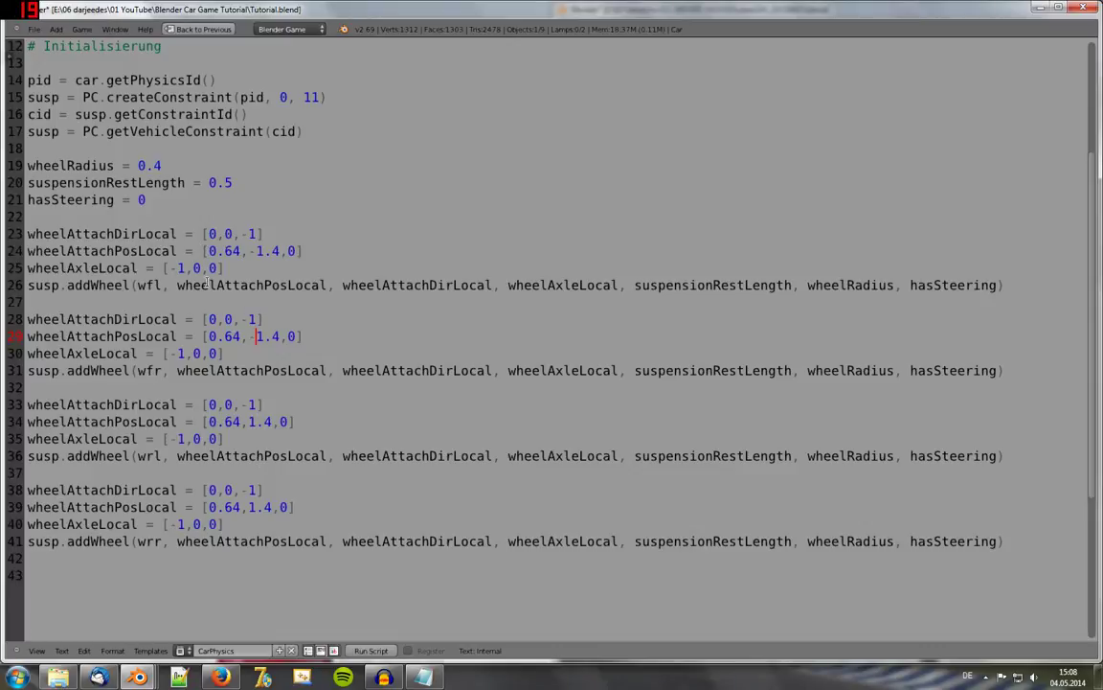
click(205, 337)
text(-)
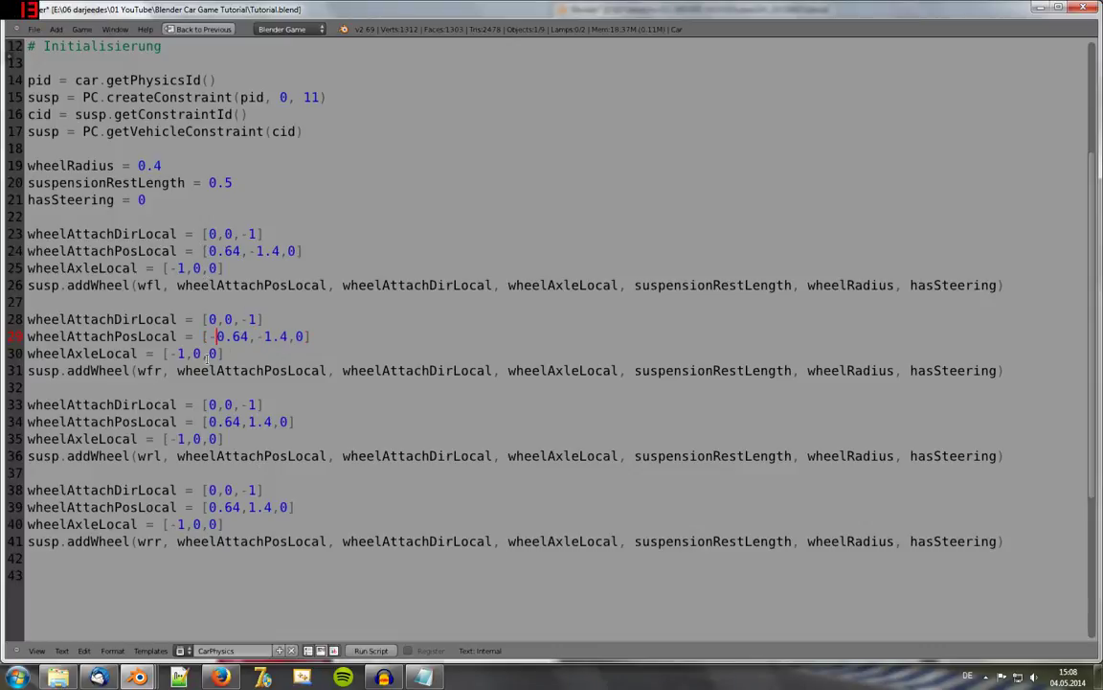
click(205, 508)
text(-)
key(ctrl+Up)
key(p)
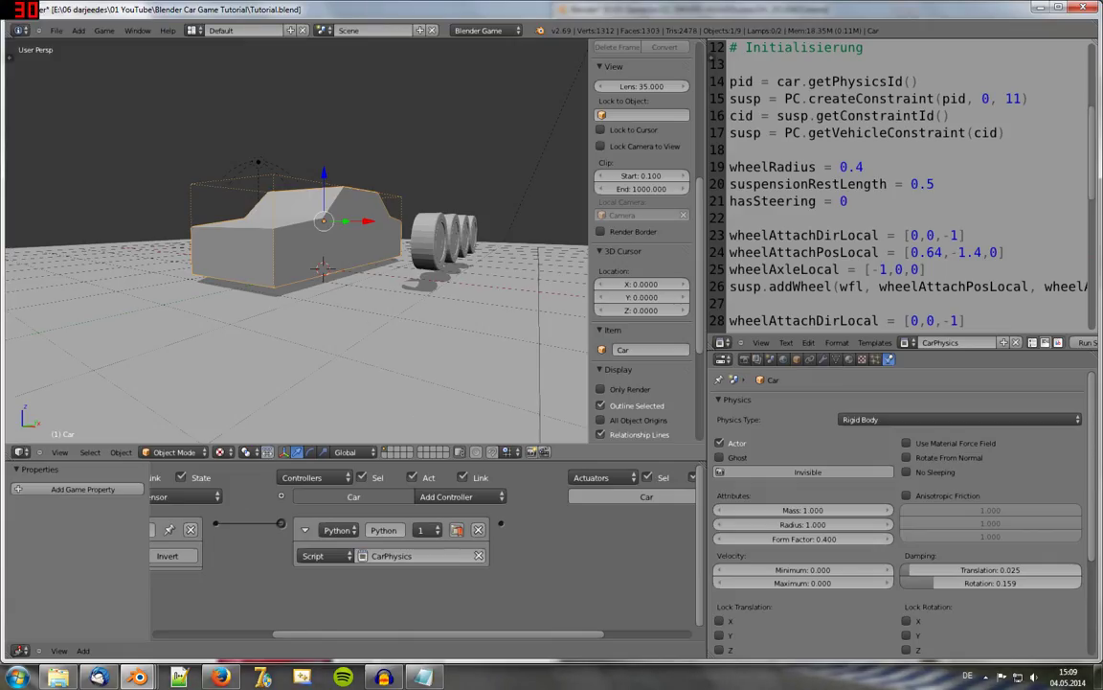
key(Escape)
middle_drag(287, 364, 273, 318)
key(p)
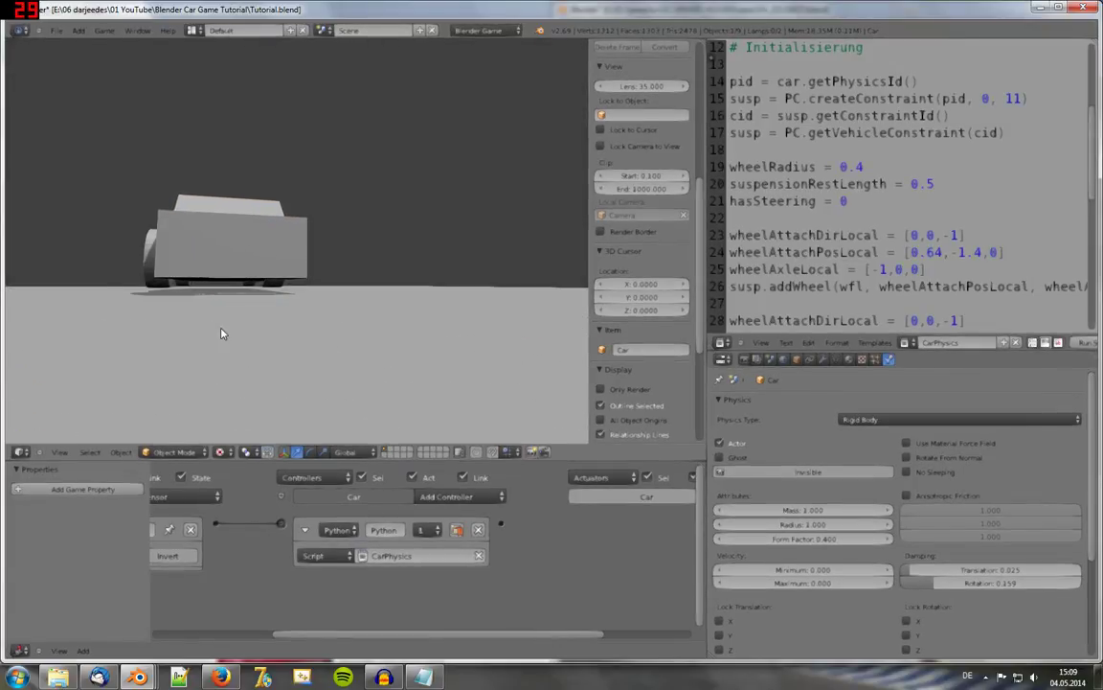
key(Escape)
mouse_move(266, 305)
middle_down()
mouse_move(283, 331)
mouse_move(283, 315)
mouse_move(256, 334)
mouse_move(249, 360)
mouse_move(294, 291)
middle_up()
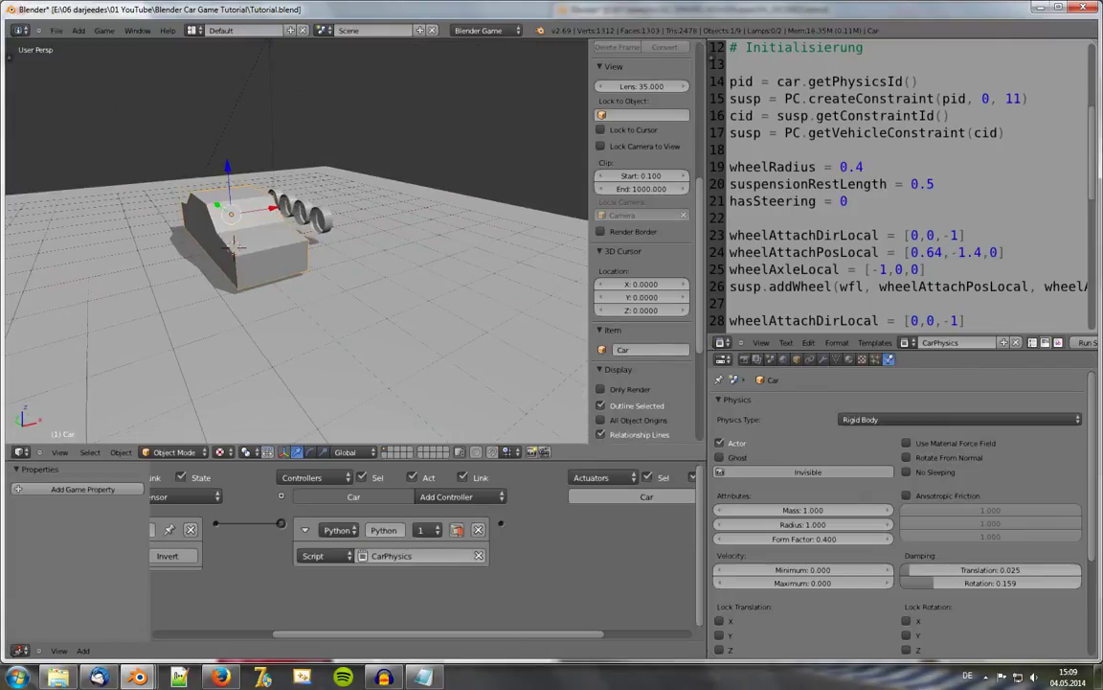
key(p)
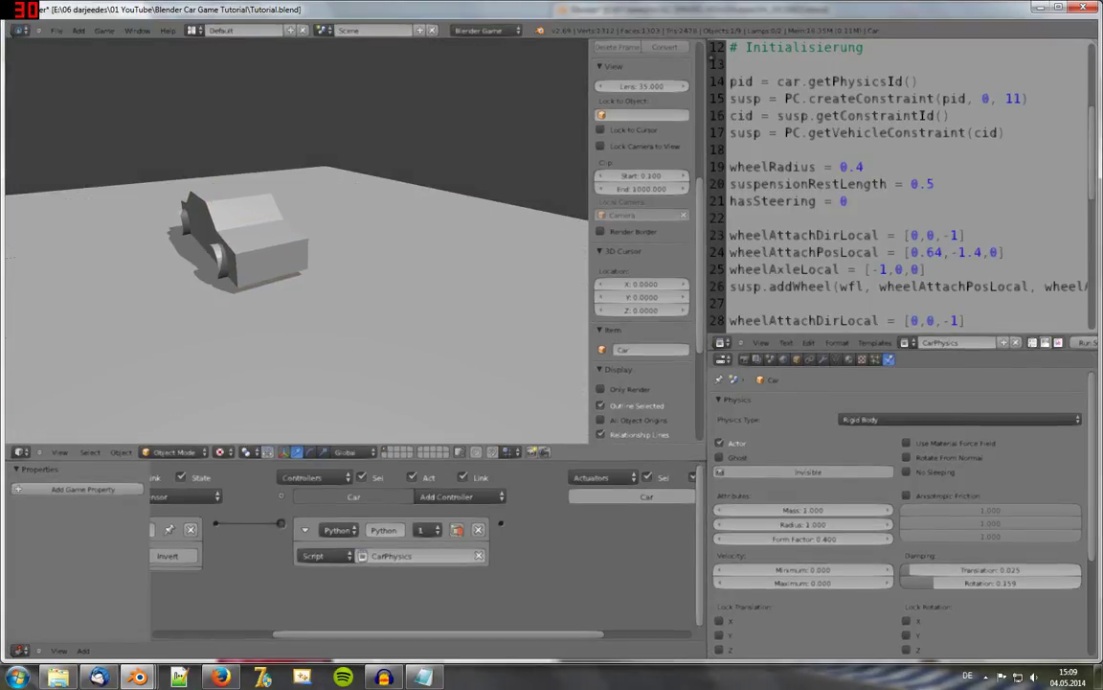
key(Escape)
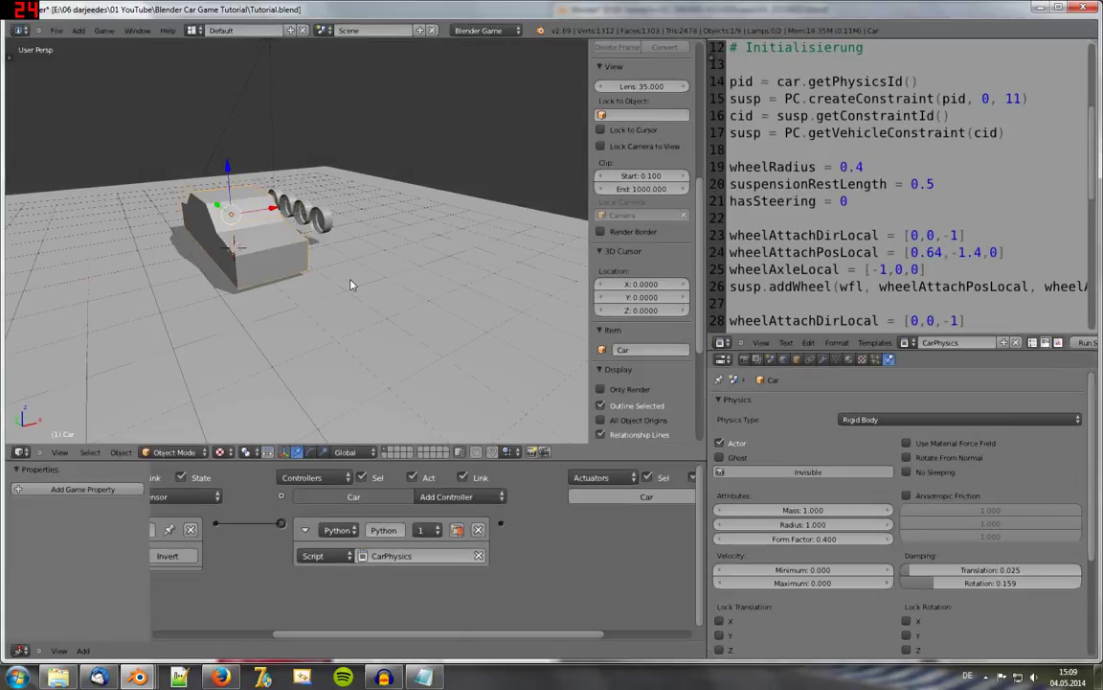
mouse_move(294, 290)
middle_down()
mouse_move(230, 278)
mouse_move(304, 279)
mouse_move(269, 246)
middle_up()
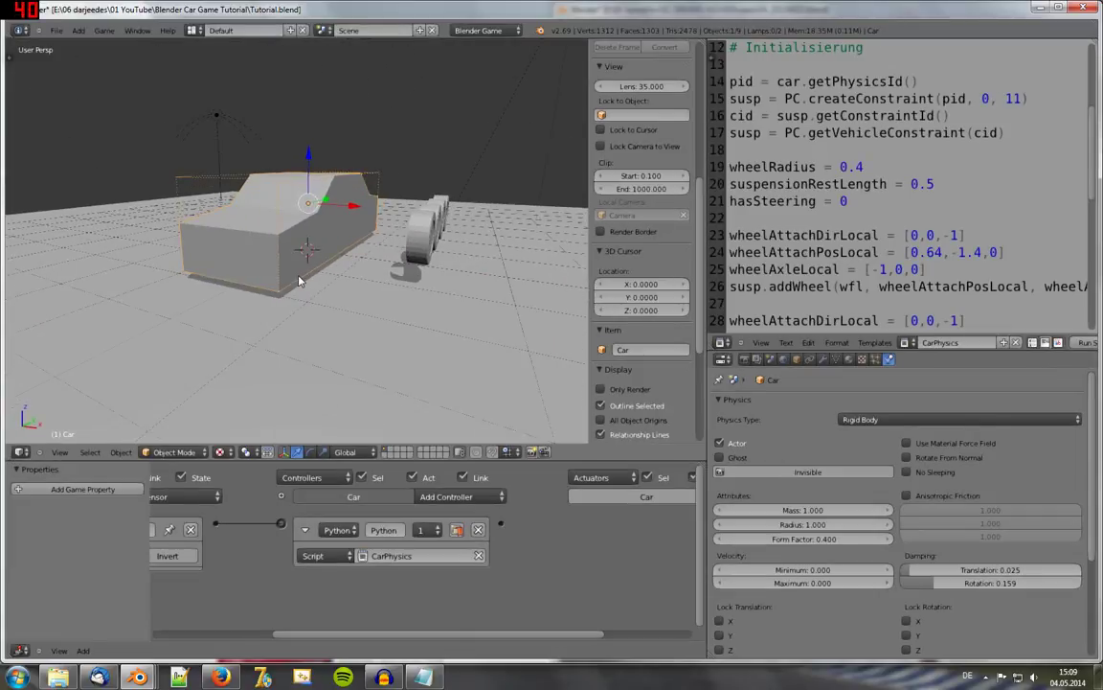
key(p)
key(Escape)
click(226, 451)
click(243, 424)
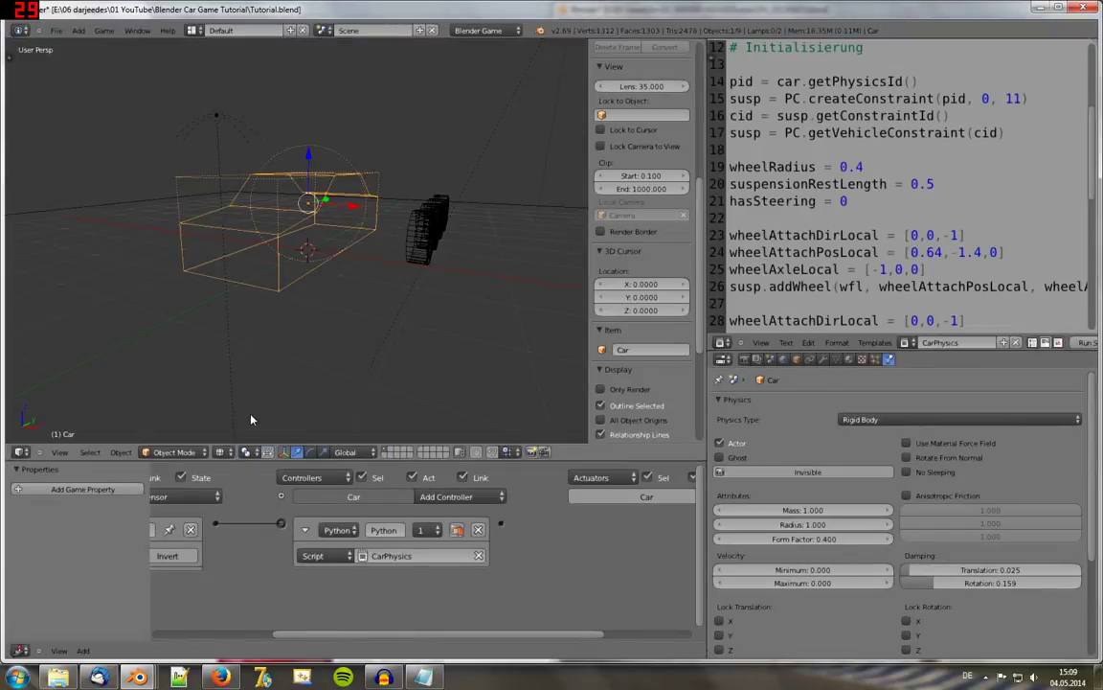
middle_drag(278, 292, 328, 306)
key(p)
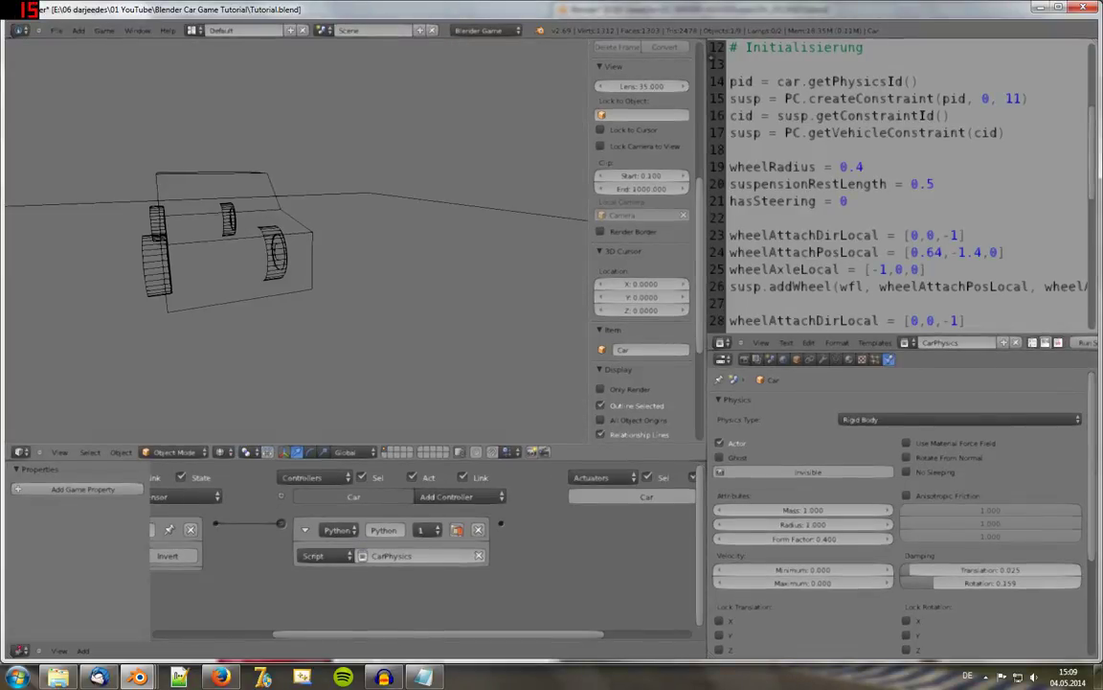
key(Escape)
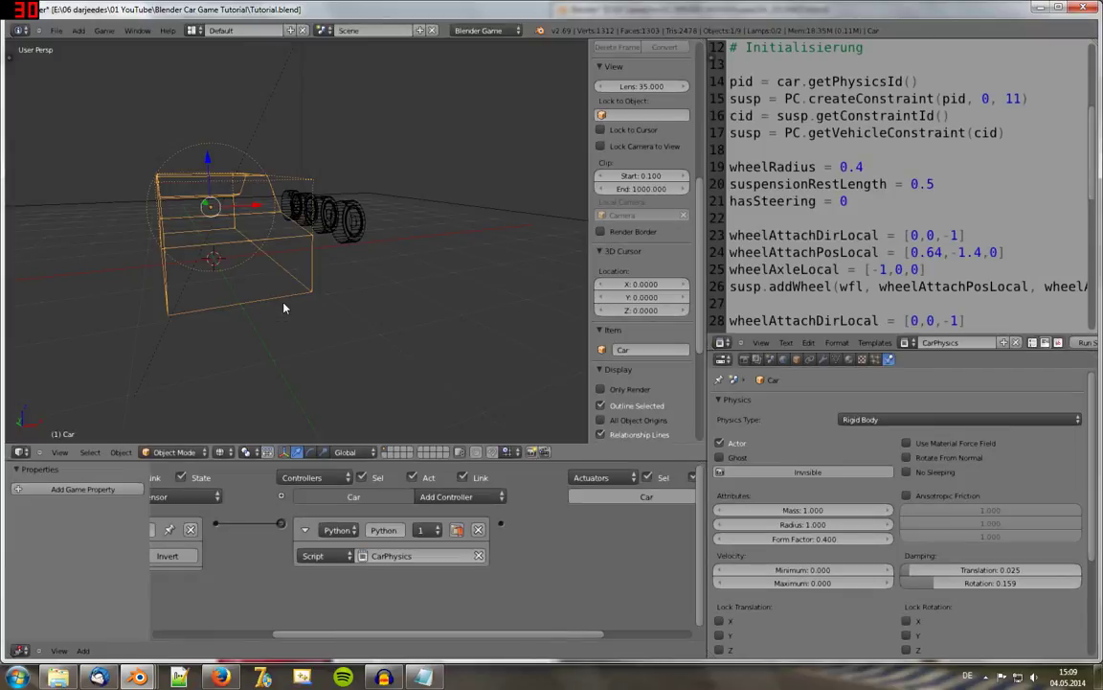
key(KP_1)
key(KP_5)
ctrl+scroll(224, 290, up, 1)
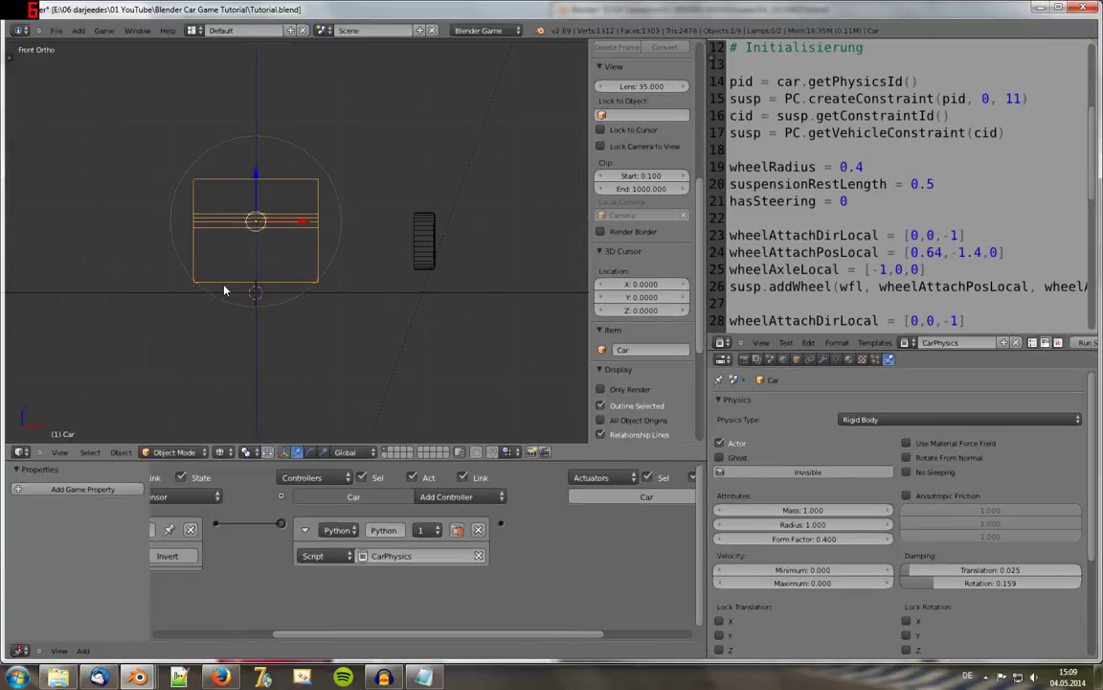
ctrl+scroll(224, 290, up, 1)
scroll(225, 290, up, 3)
key(p)
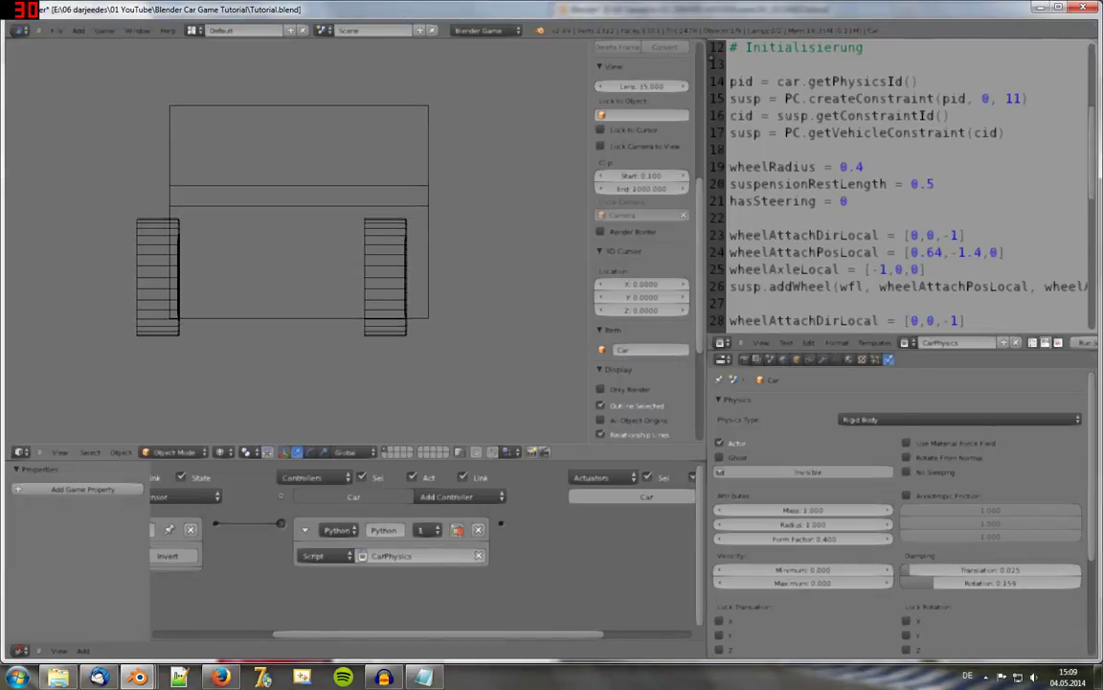
key(Escape)
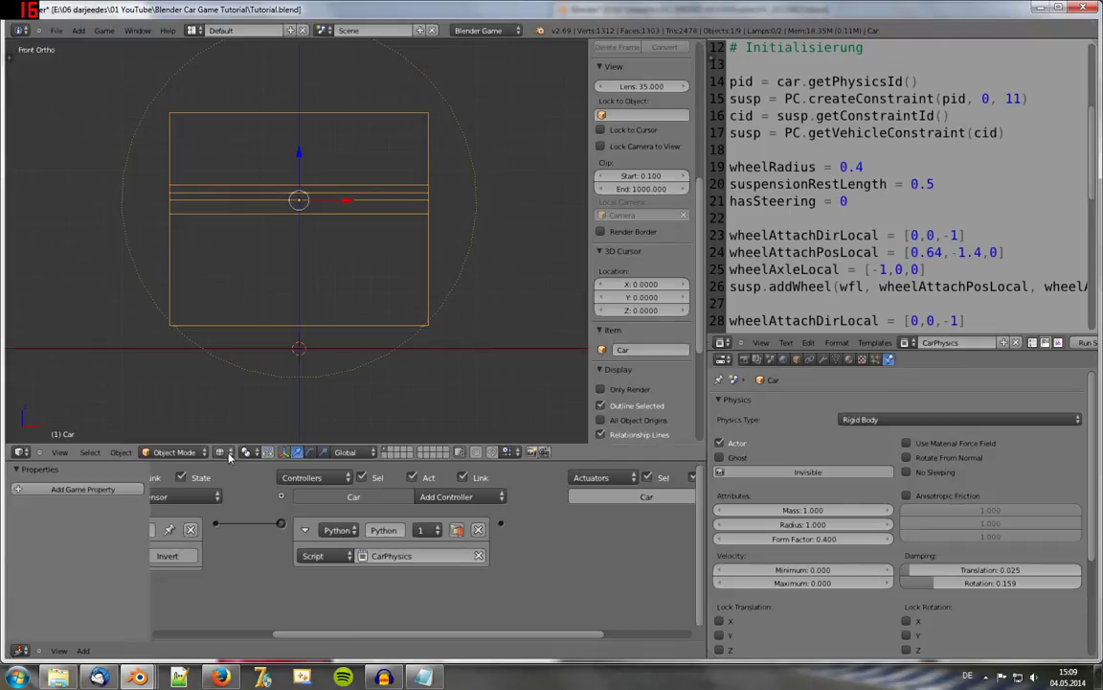
click(230, 457)
click(228, 402)
mouse_move(295, 323)
middle_down()
mouse_move(279, 294)
mouse_move(309, 337)
mouse_move(398, 249)
mouse_move(343, 271)
mouse_move(330, 332)
middle_up()
key(KP_5)
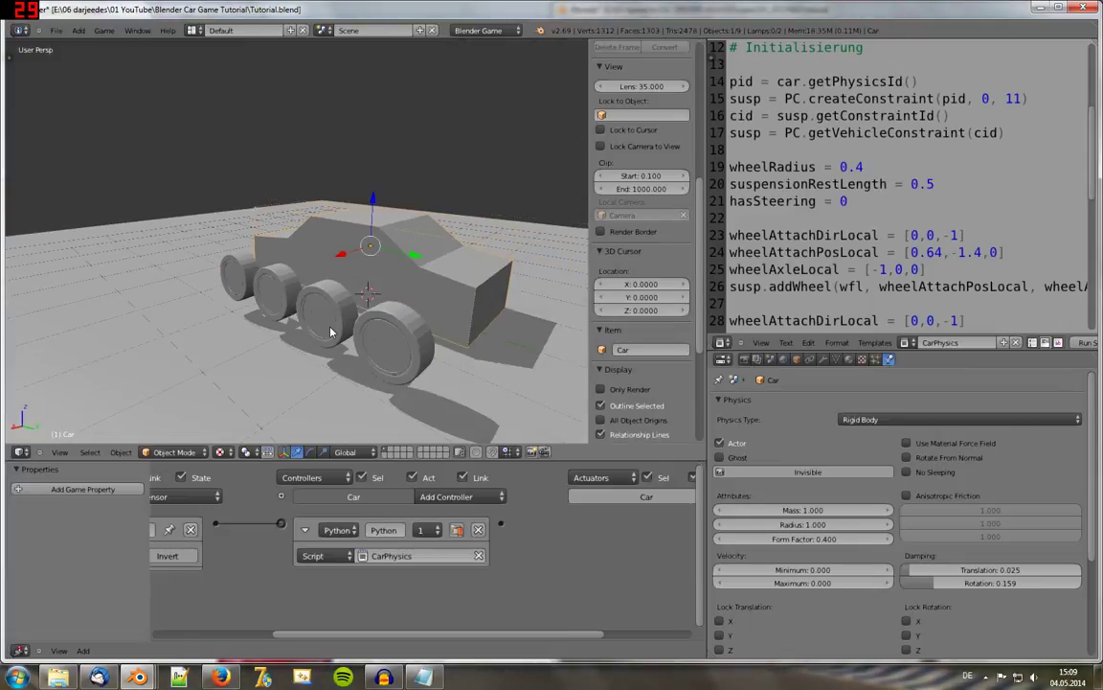
Step: Select the wheels wrl, wrr and wfr in turn to inspect them
right_click(324, 326)
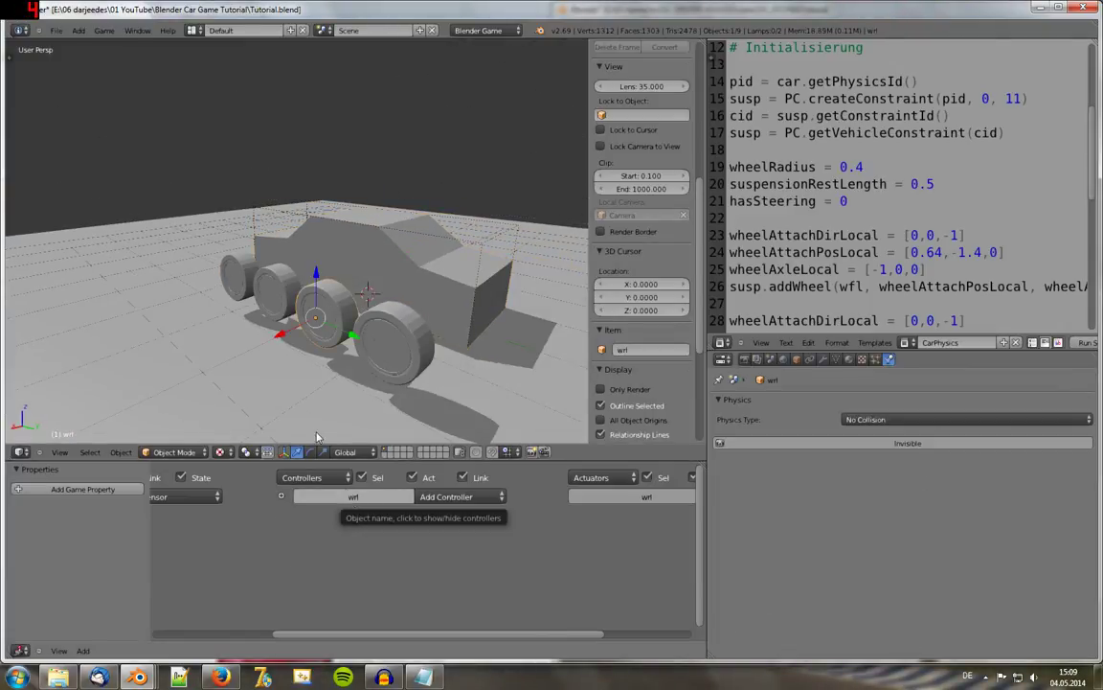
right_click(270, 298)
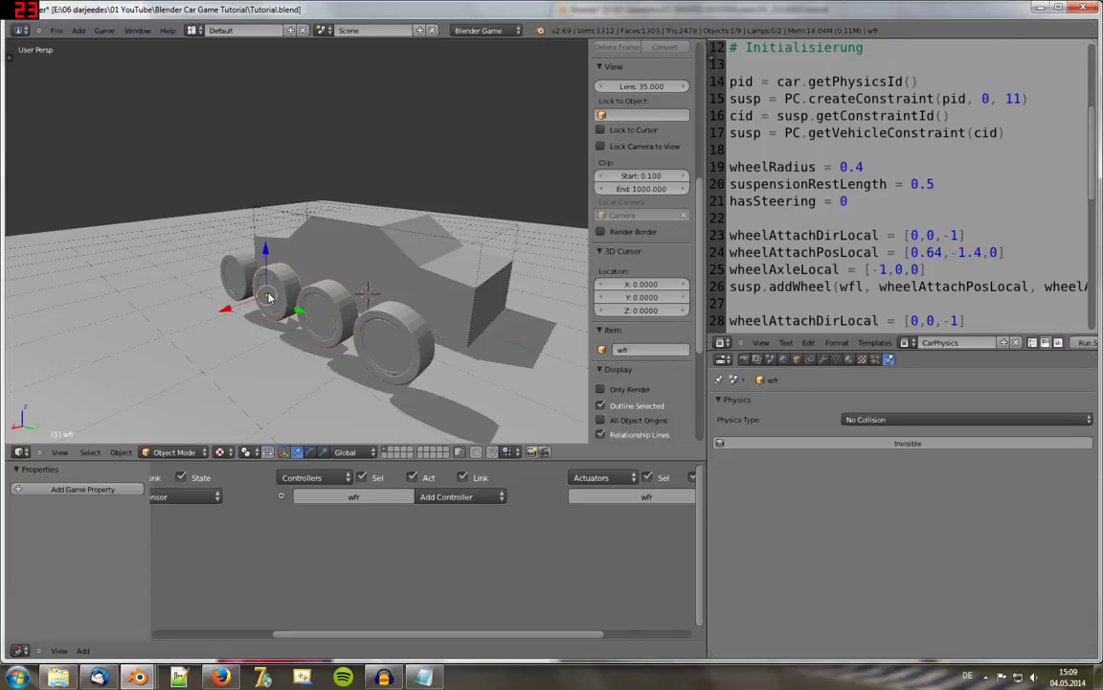
right_click(380, 332)
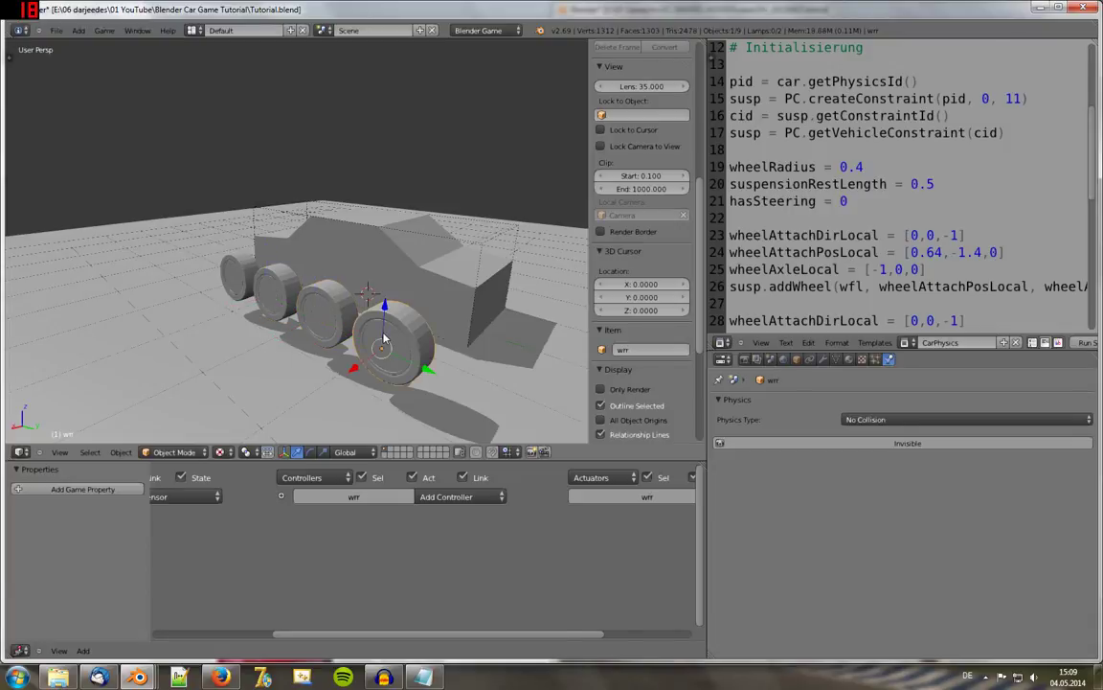
right_click(266, 292)
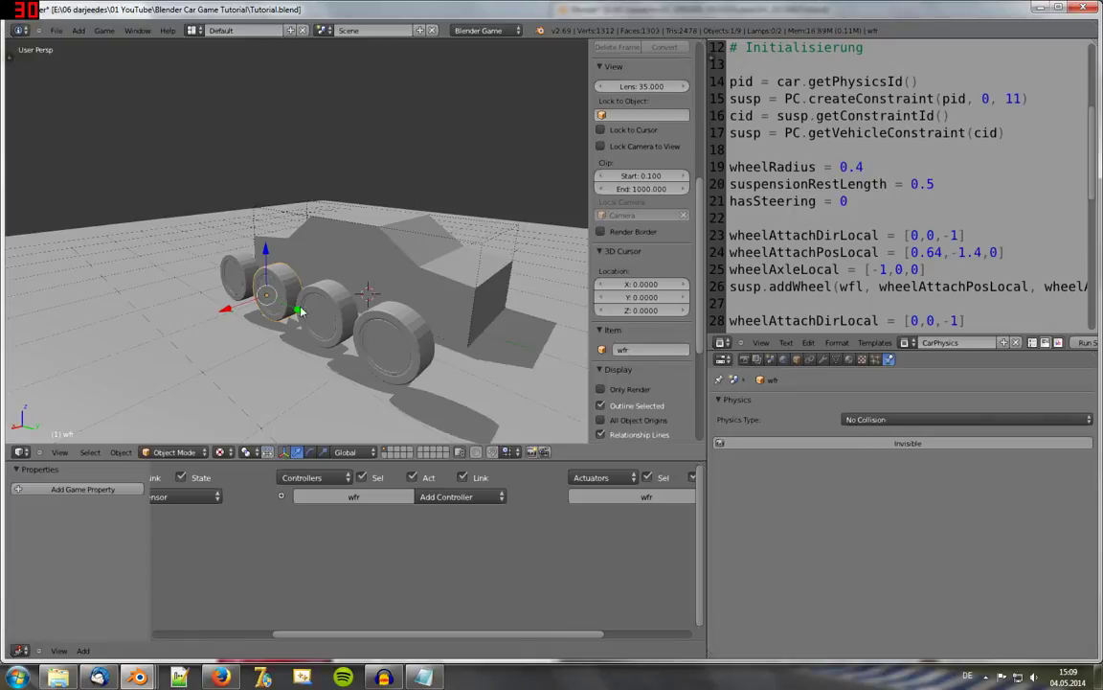
right_click(343, 335)
right_click(335, 335)
right_click(372, 360)
right_click(257, 316)
Step: Undo the last three wheel repositioning steps
key(ctrl+z)
key(ctrl+z)
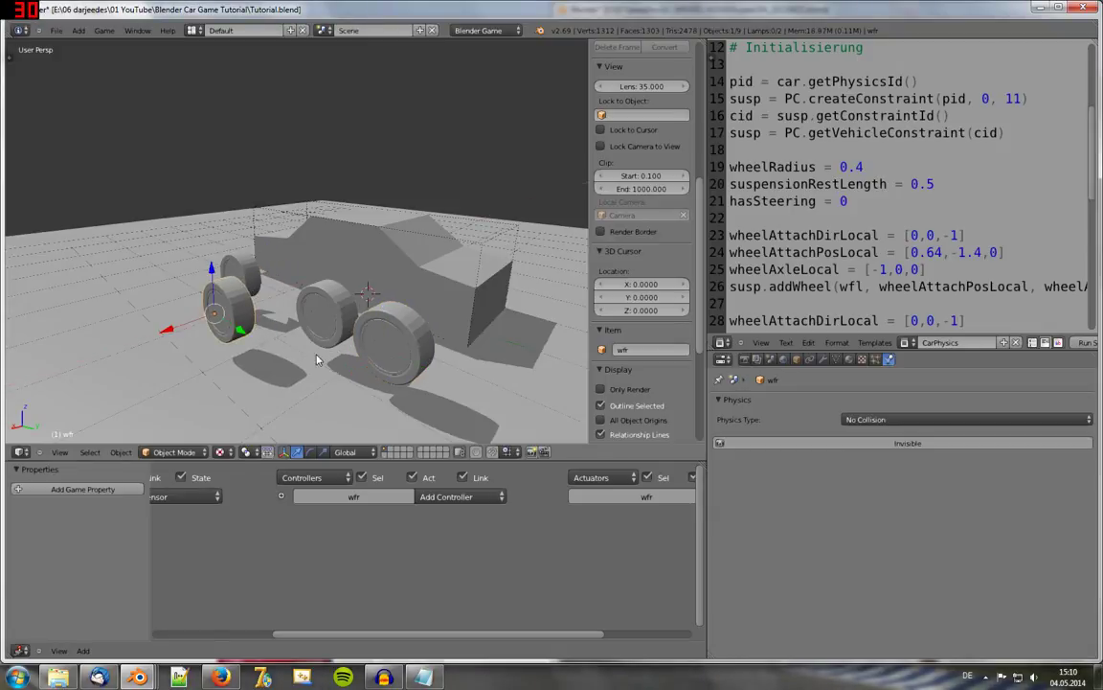
key(ctrl+z)
key(ctrl+z)
key(ctrl+z)
key(ctrl+z)
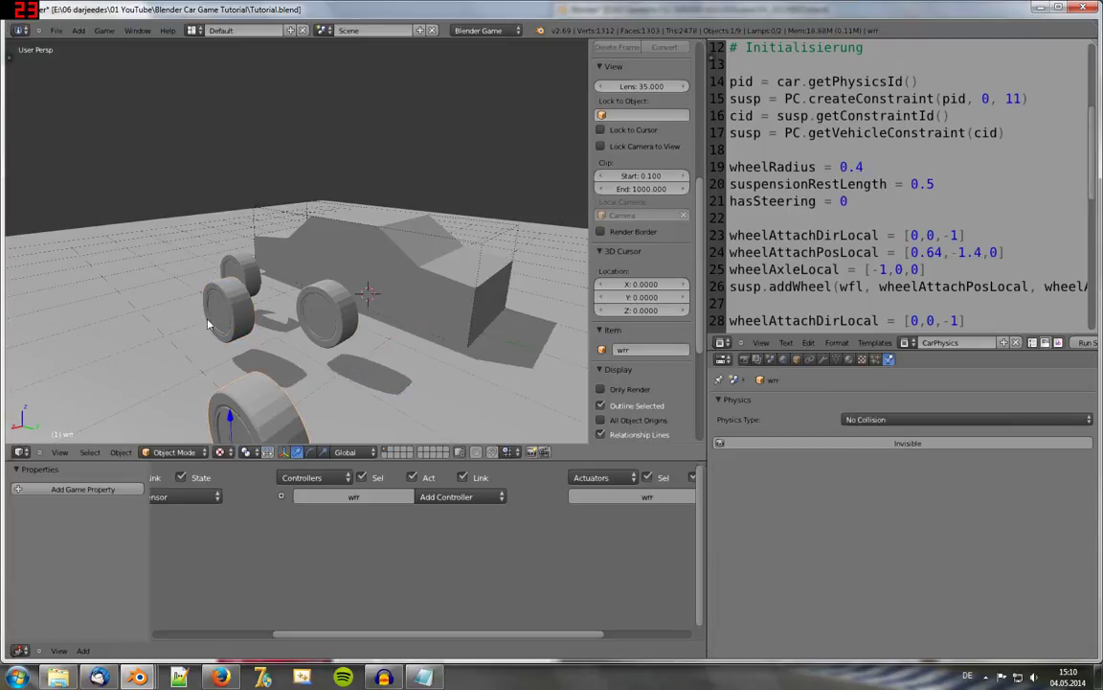
key(ctrl+z)
Step: In front ortho view, mirror the wfr wheel mesh along global X
key(KP_1)
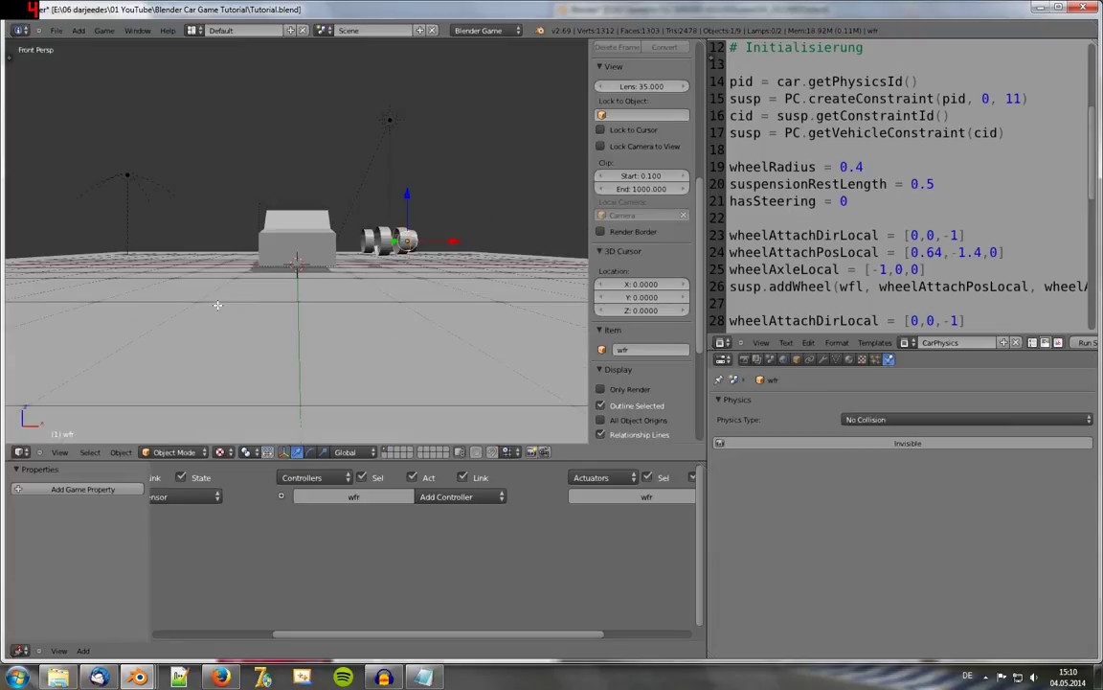
key(KP_5)
key(Tab)
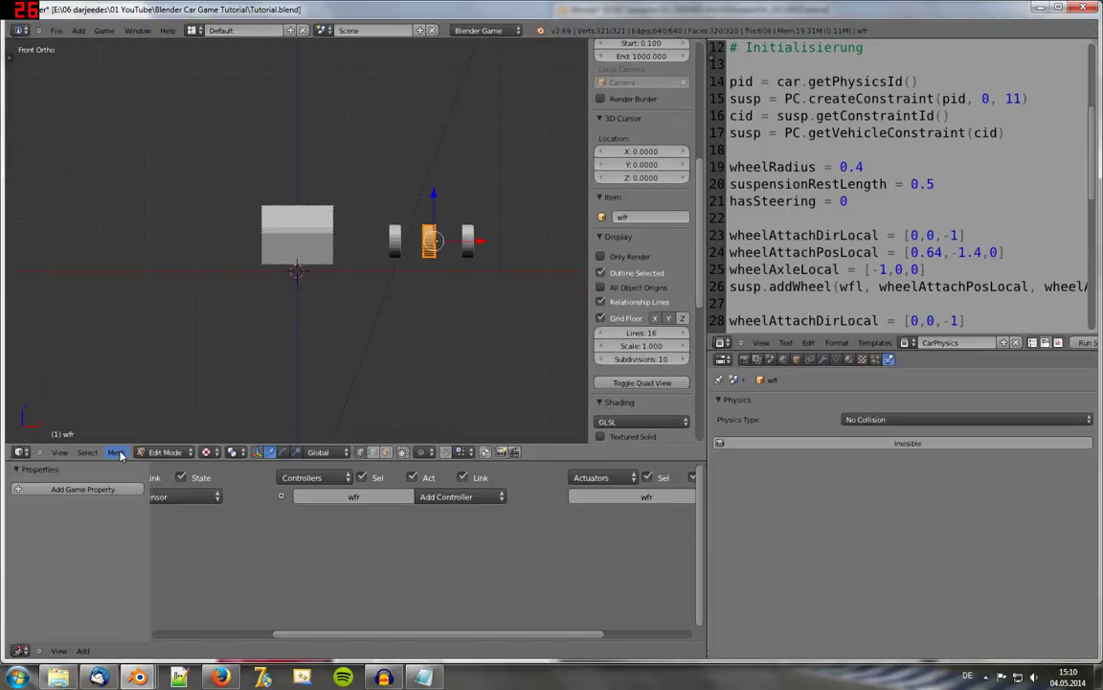
click(116, 452)
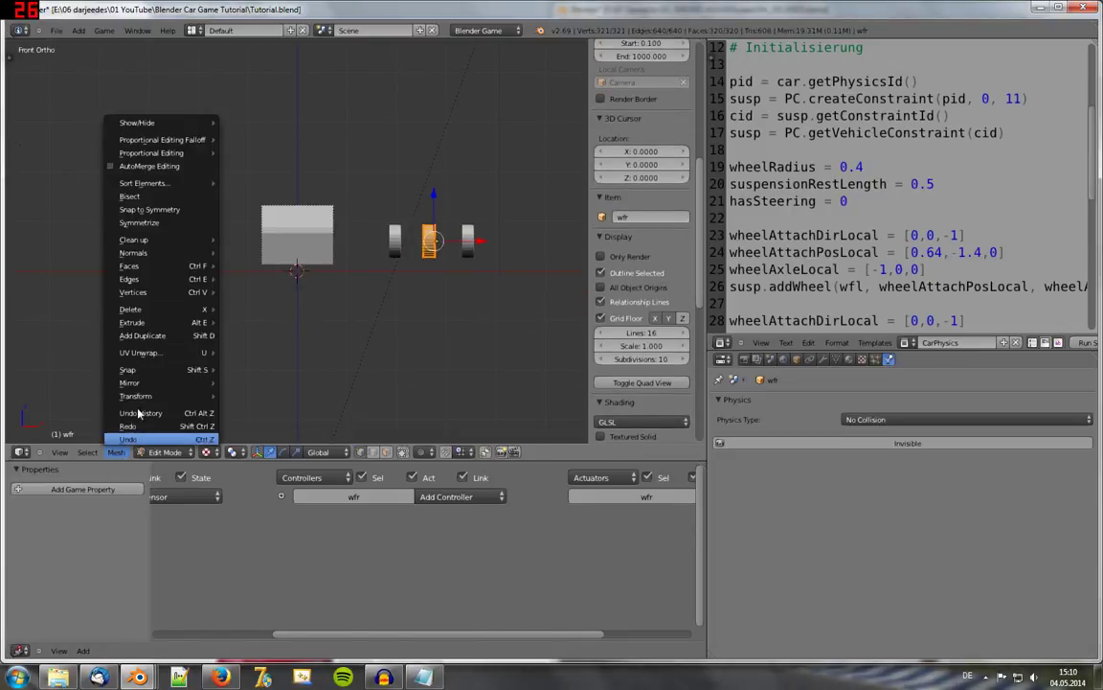
mouse_move(130, 382)
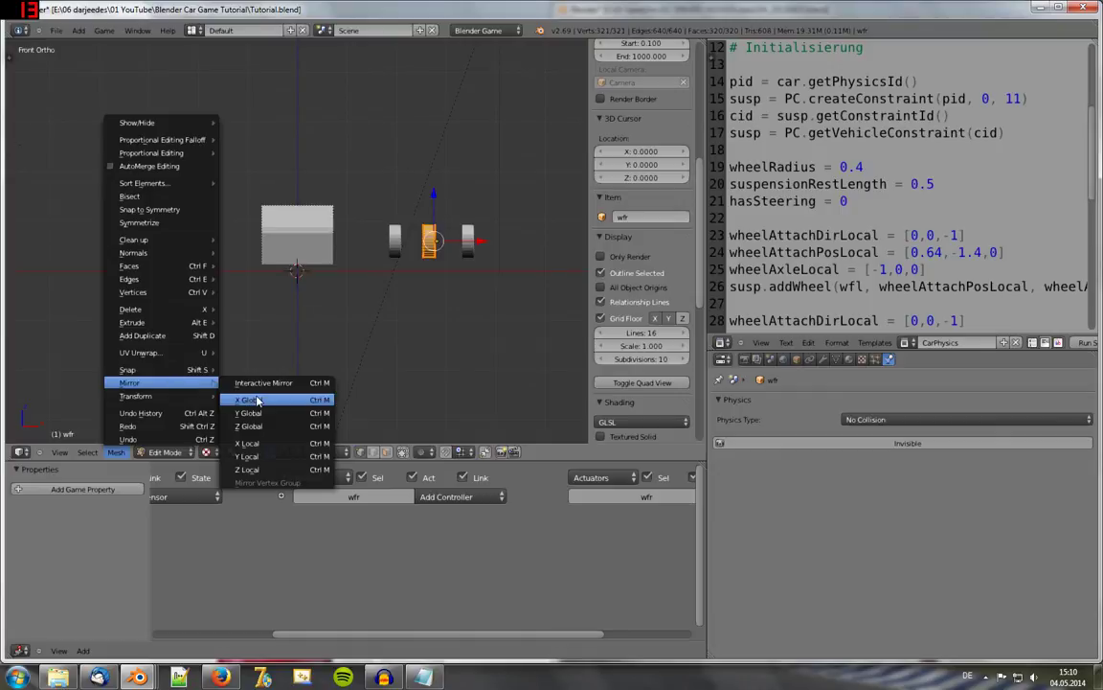
click(257, 400)
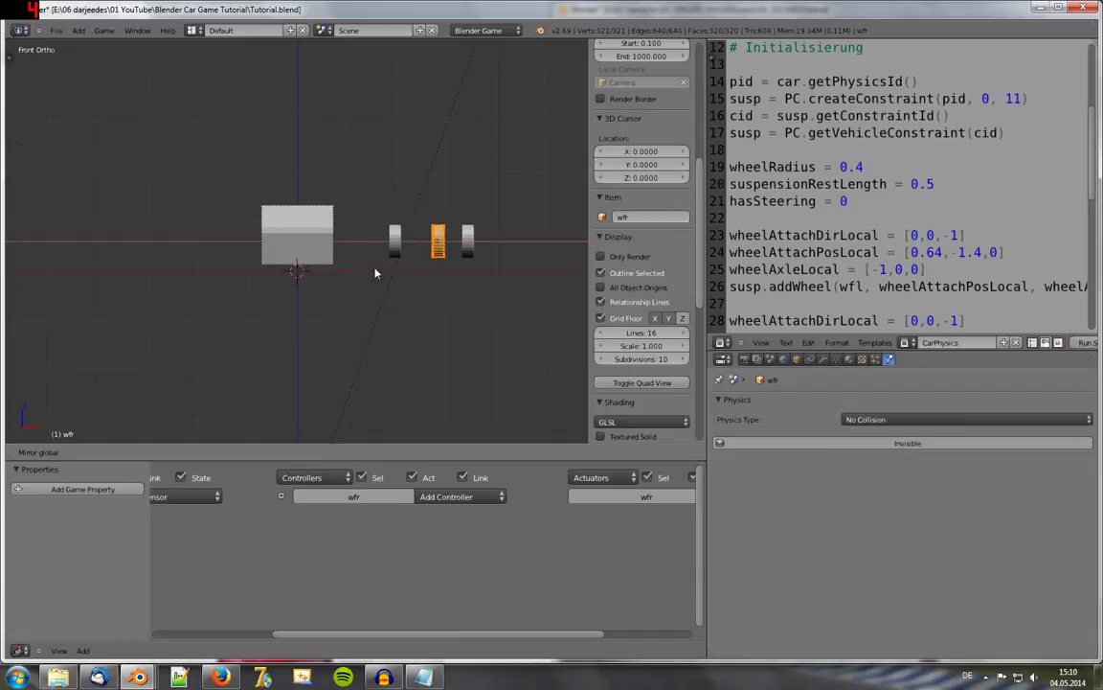
key(Tab)
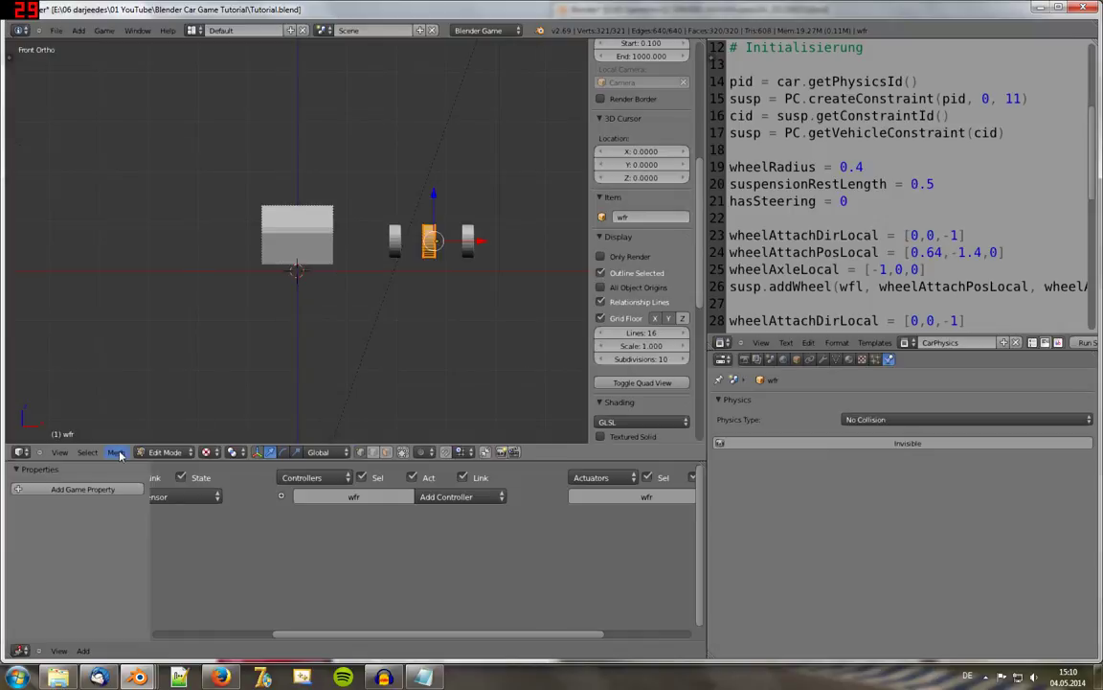
click(116, 451)
mouse_move(130, 382)
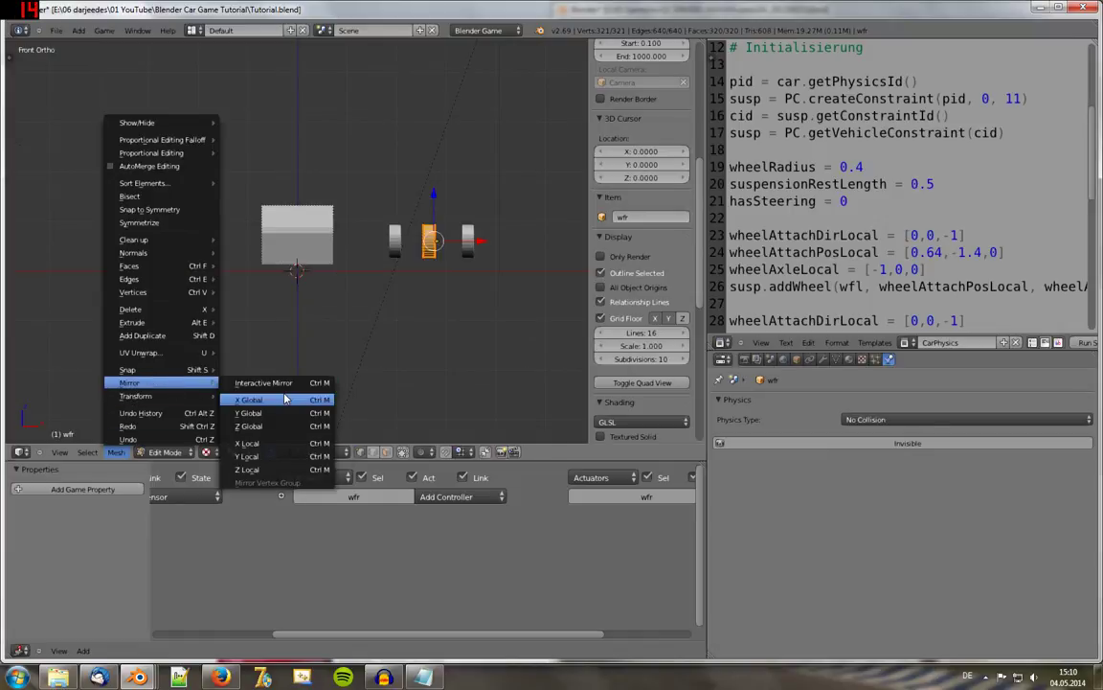
click(283, 400)
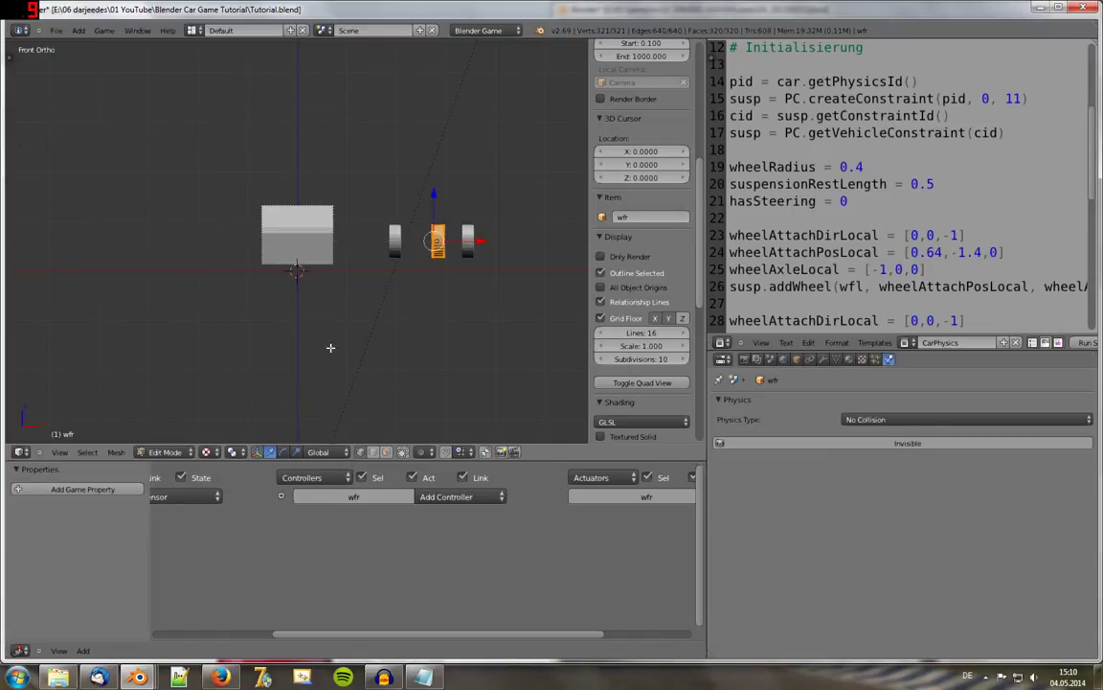
key(Tab)
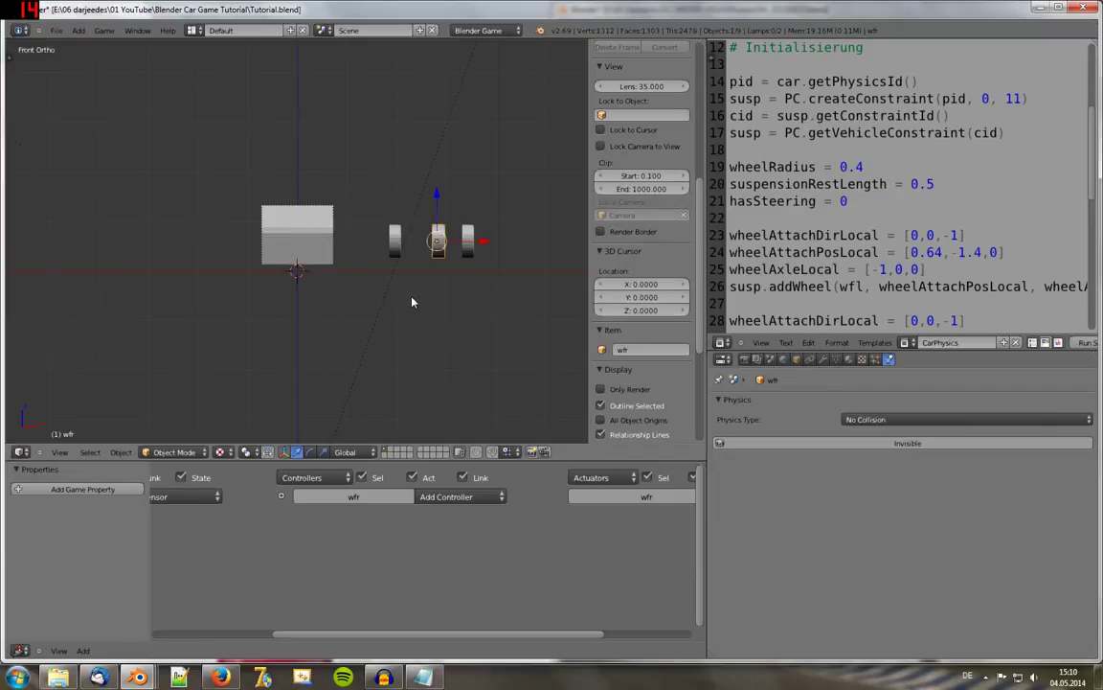
Step: Mirror the wrr wheel mesh along global X and orbit to a 3D view
right_click(467, 239)
key(Tab)
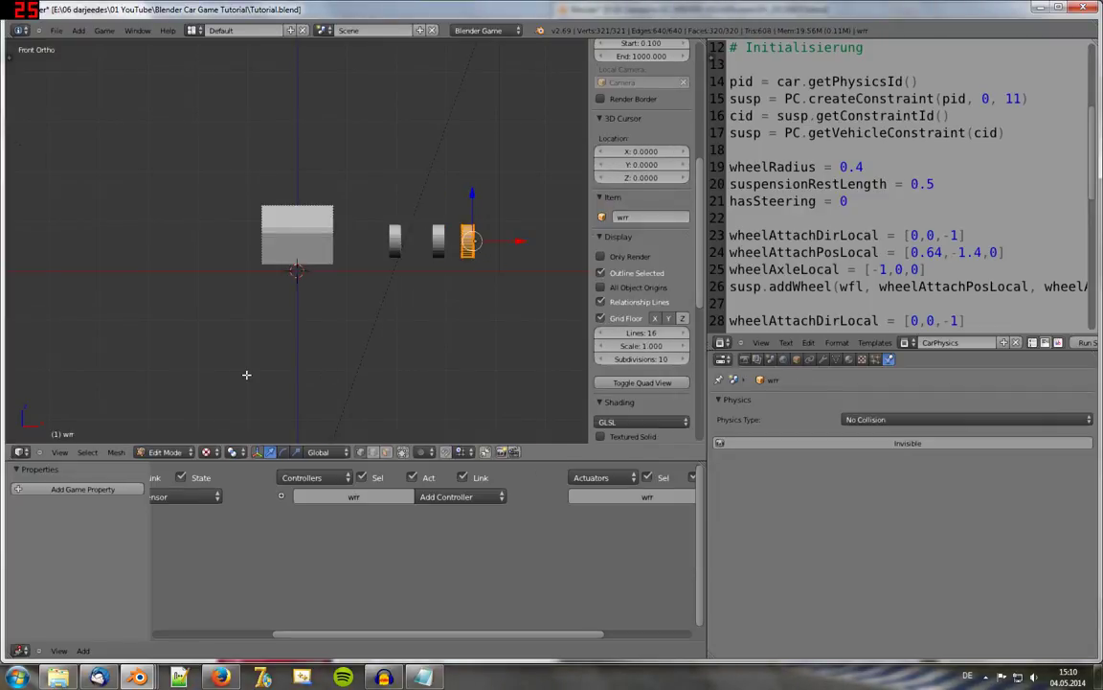
click(115, 452)
mouse_move(130, 382)
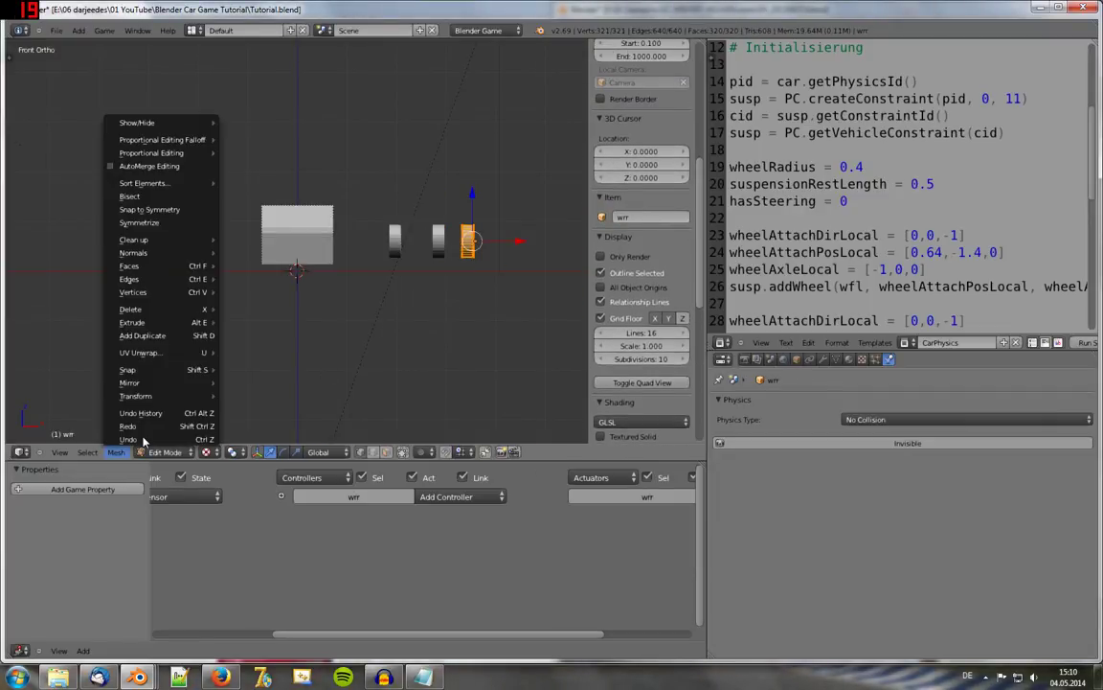
click(281, 406)
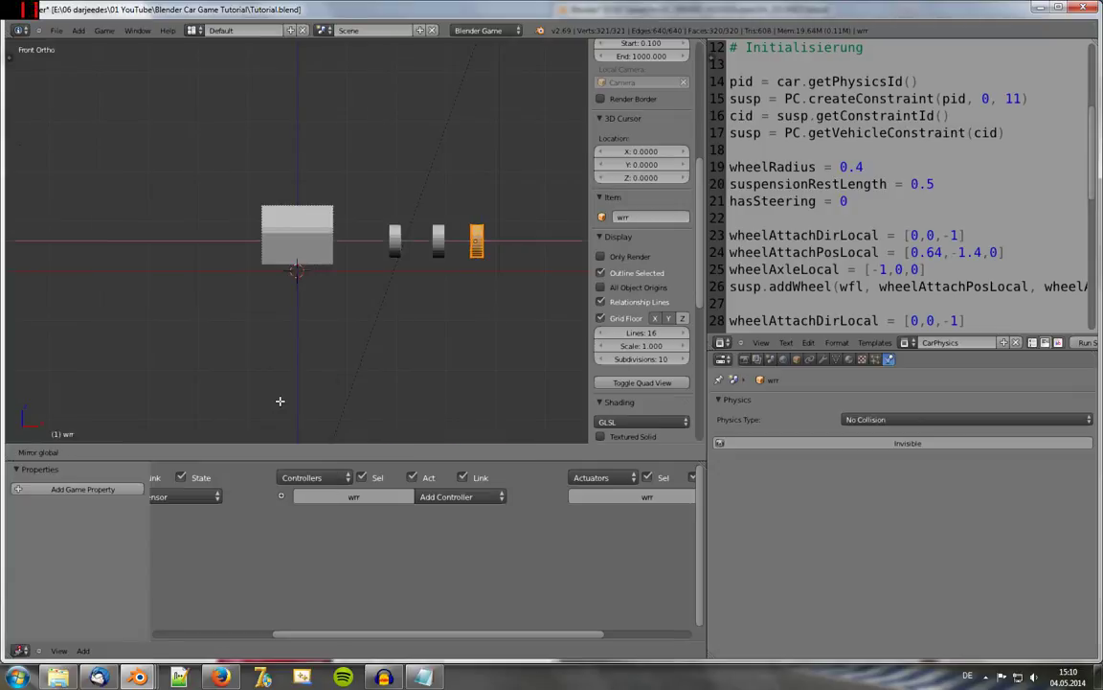
key(Tab)
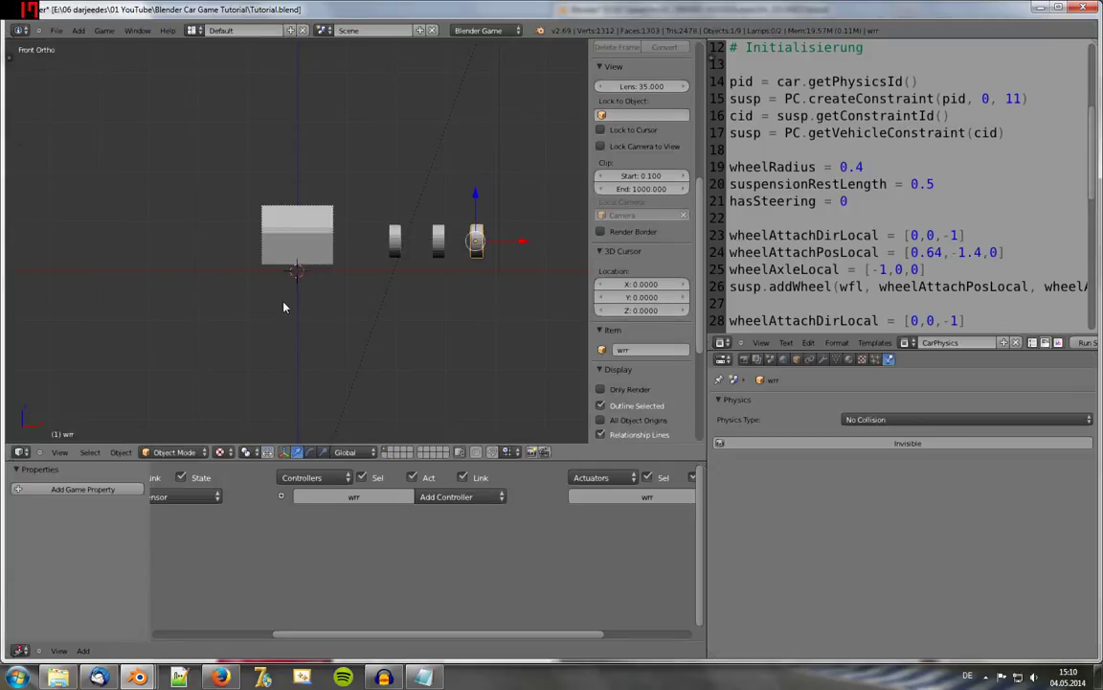
middle_drag(284, 307, 254, 320)
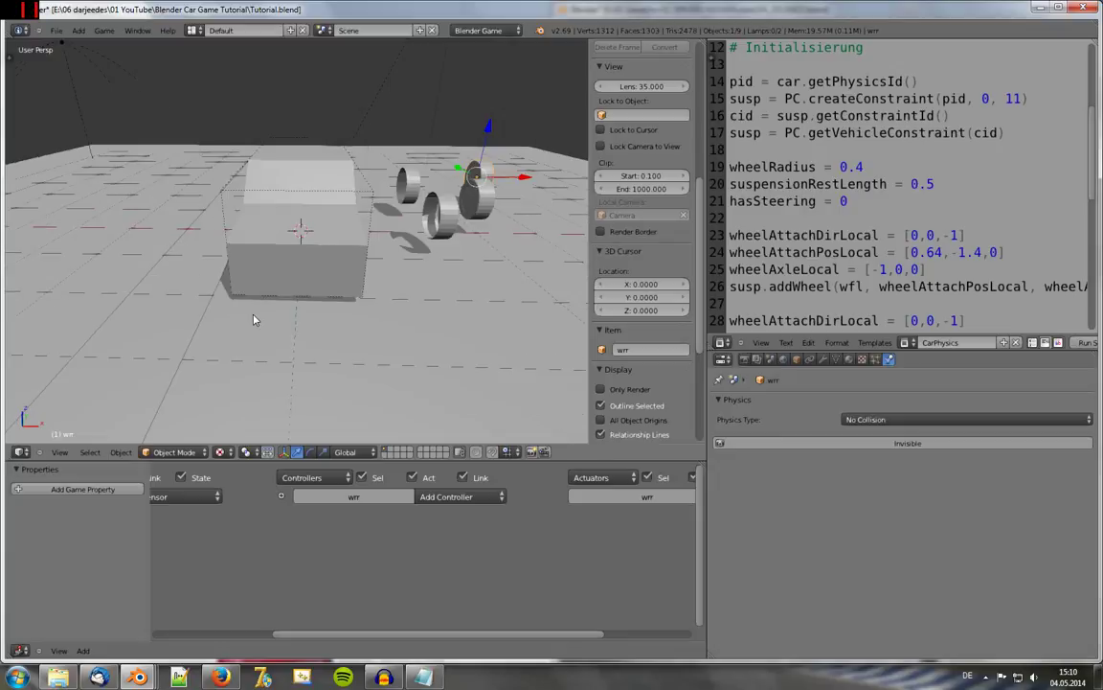
Step: Run the game twice to test the mirrored wheels, orbiting down to floor level
key(p)
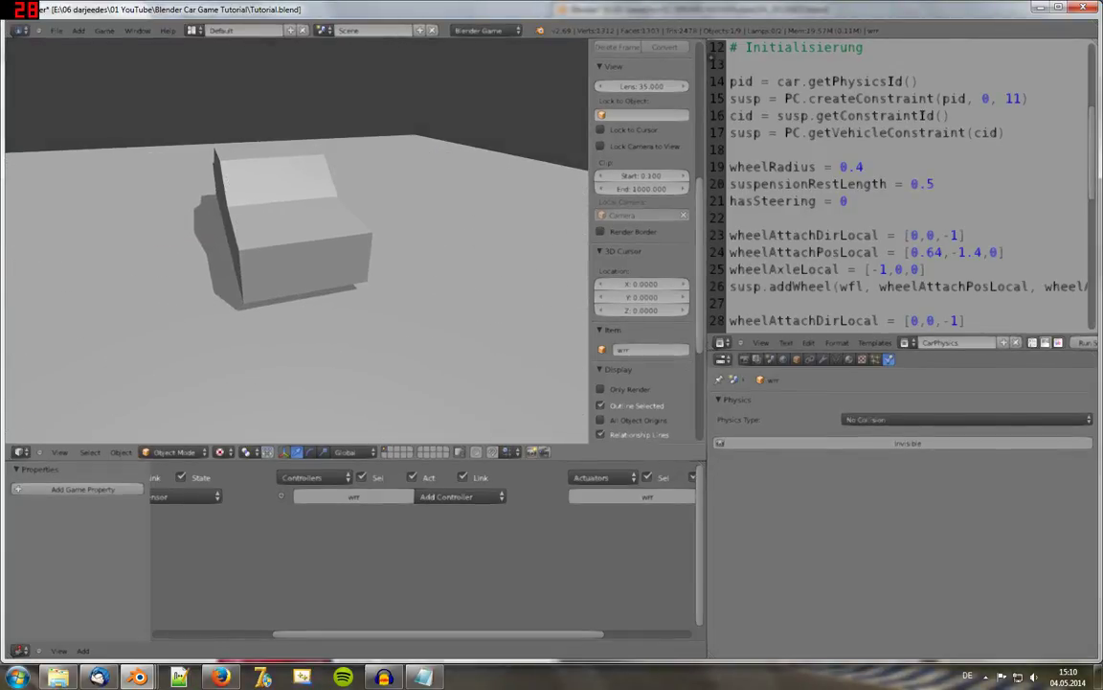
key(Escape)
mouse_move(264, 279)
middle_down()
mouse_move(278, 275)
mouse_move(246, 239)
mouse_move(273, 283)
middle_up()
key(p)
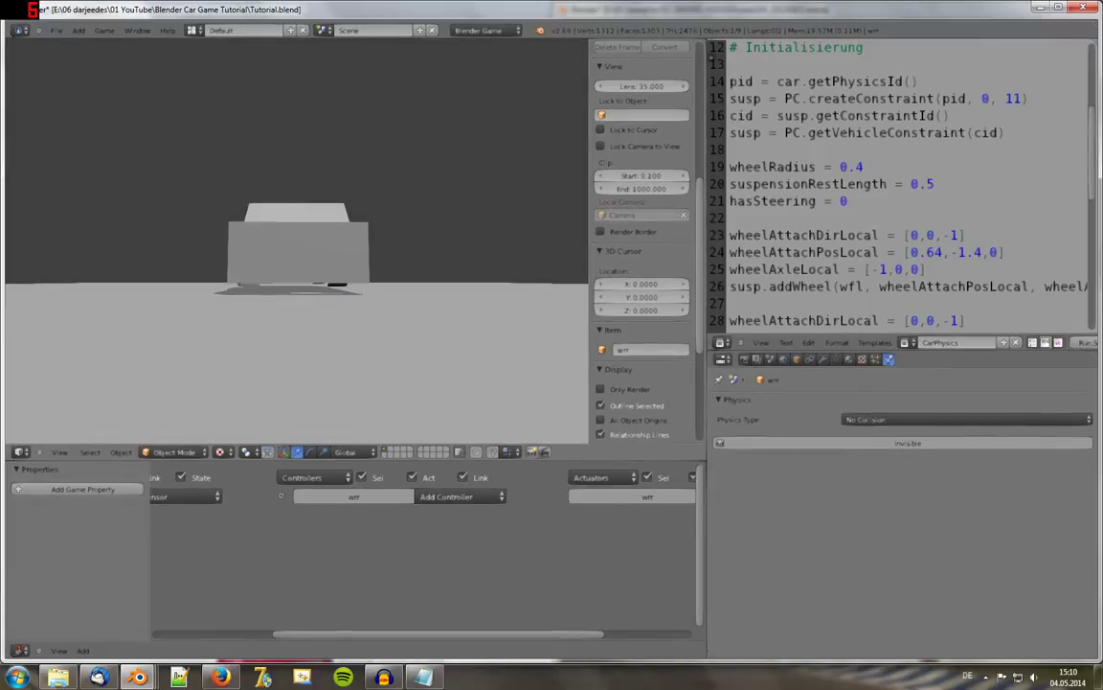
key(Escape)
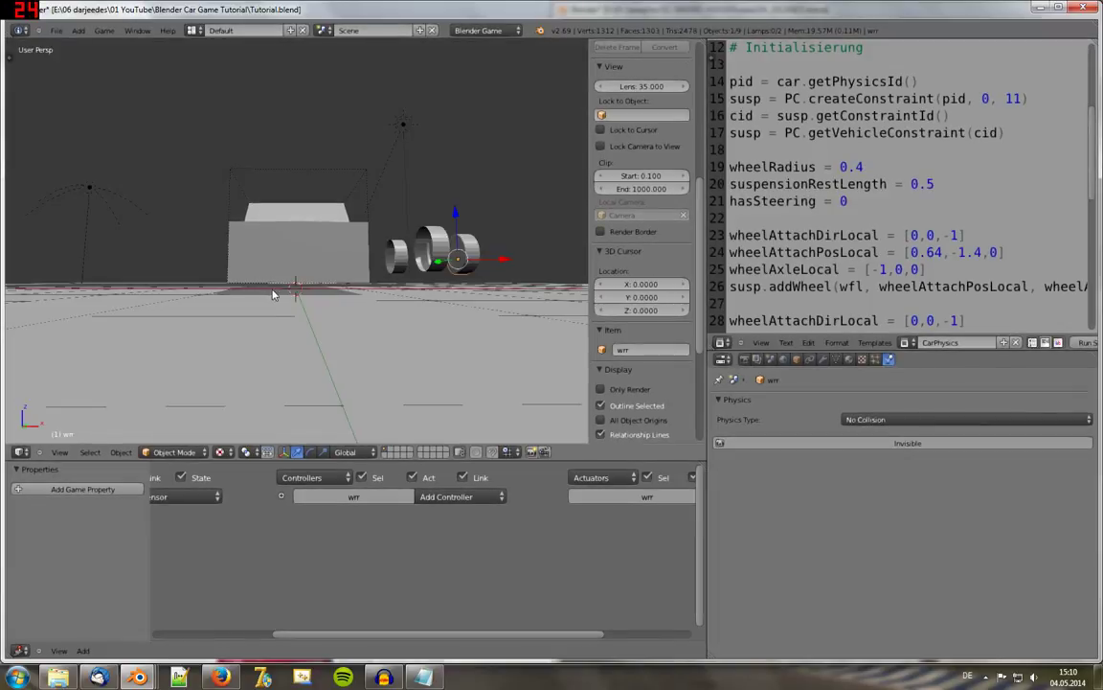
mouse_move(276, 293)
middle_down()
mouse_move(277, 313)
mouse_move(290, 315)
mouse_move(276, 327)
middle_up()
Step: Zoom in, run the game once more to check the wheels, then orbit back to the car body
scroll(276, 326, up, 2)
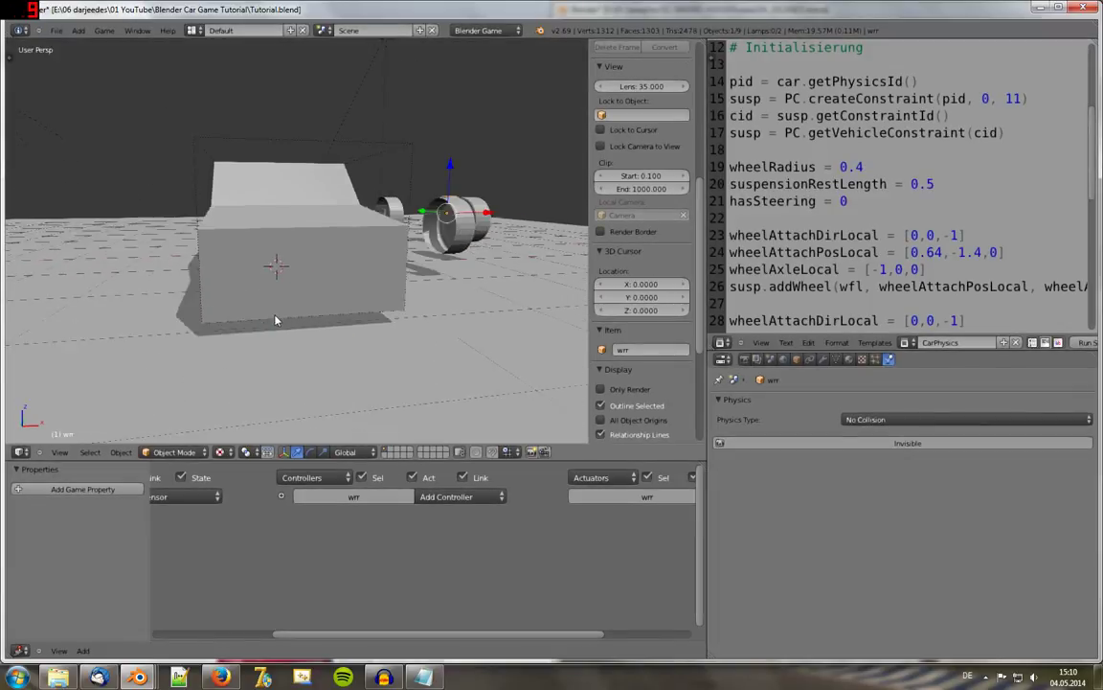
scroll(276, 322, up, 3)
scroll(275, 320, up, 2)
scroll(275, 320, up, 2)
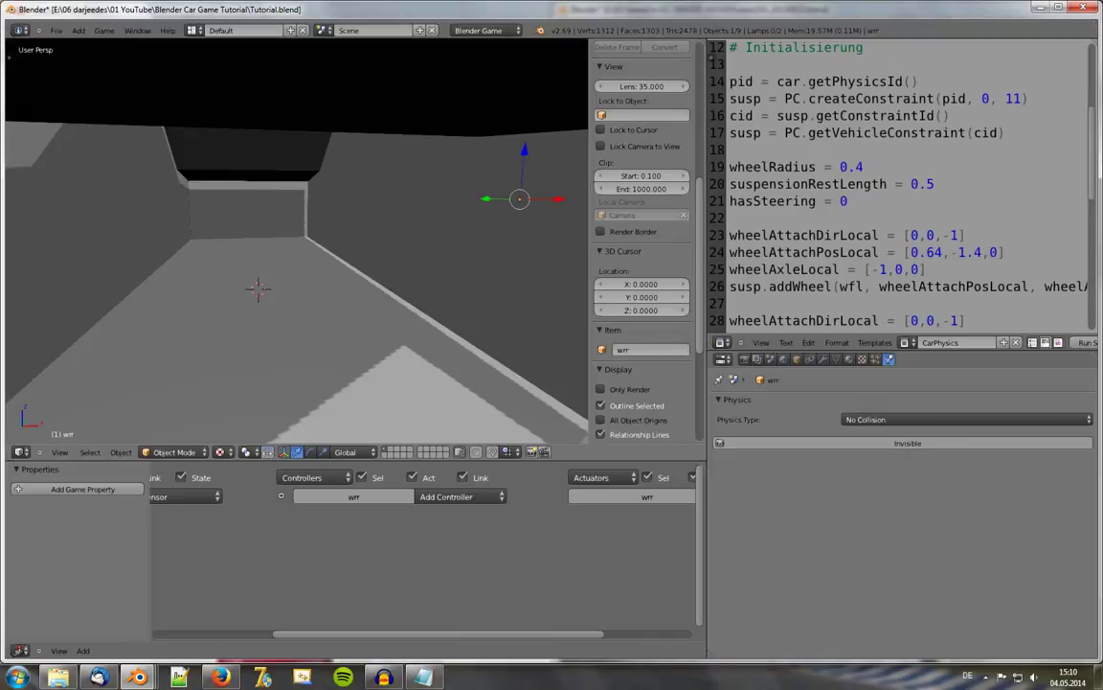
key(p)
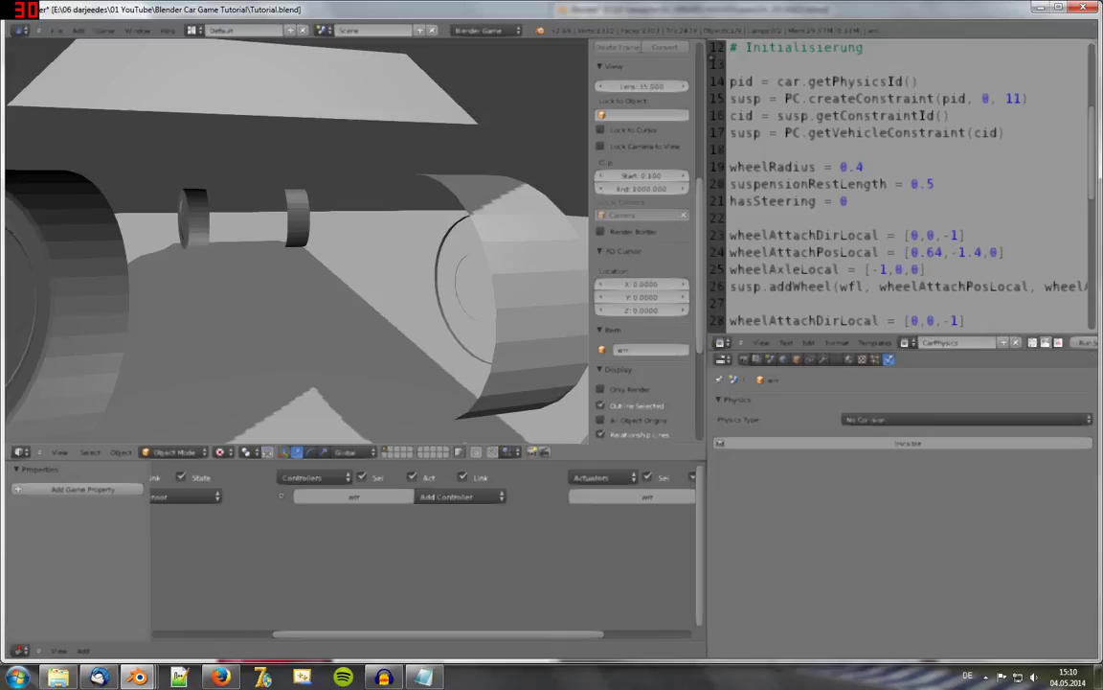
key(Escape)
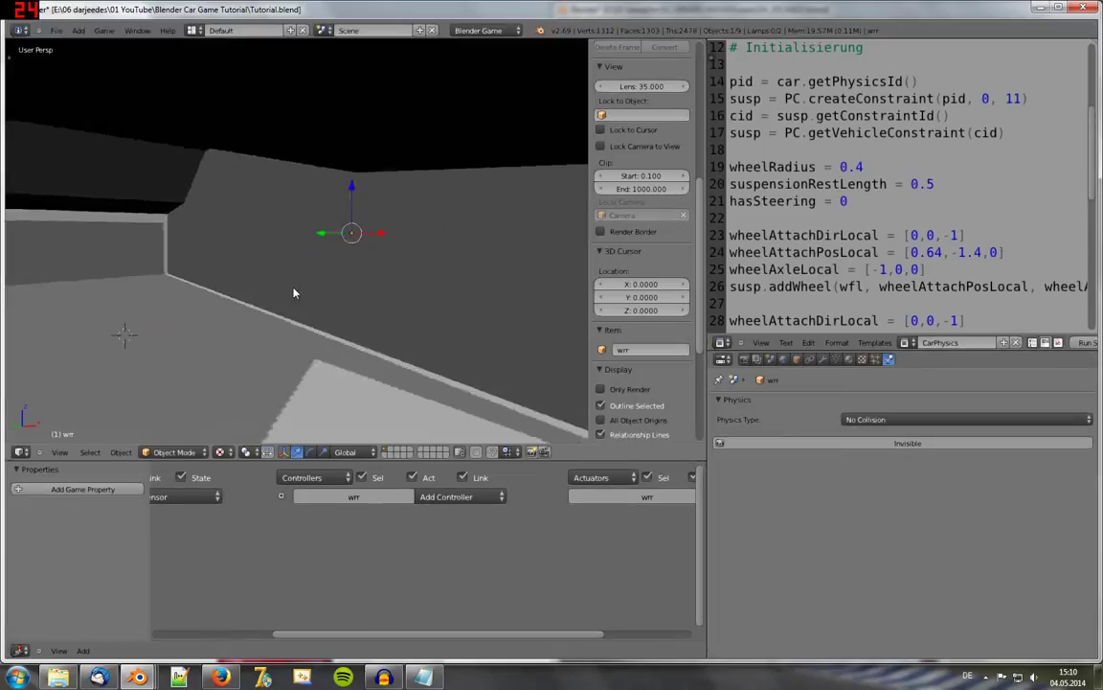
mouse_move(296, 290)
middle_down()
mouse_move(323, 298)
mouse_move(286, 316)
mouse_move(340, 276)
middle_up()
scroll(325, 298, down, 3)
scroll(285, 316, down, 3)
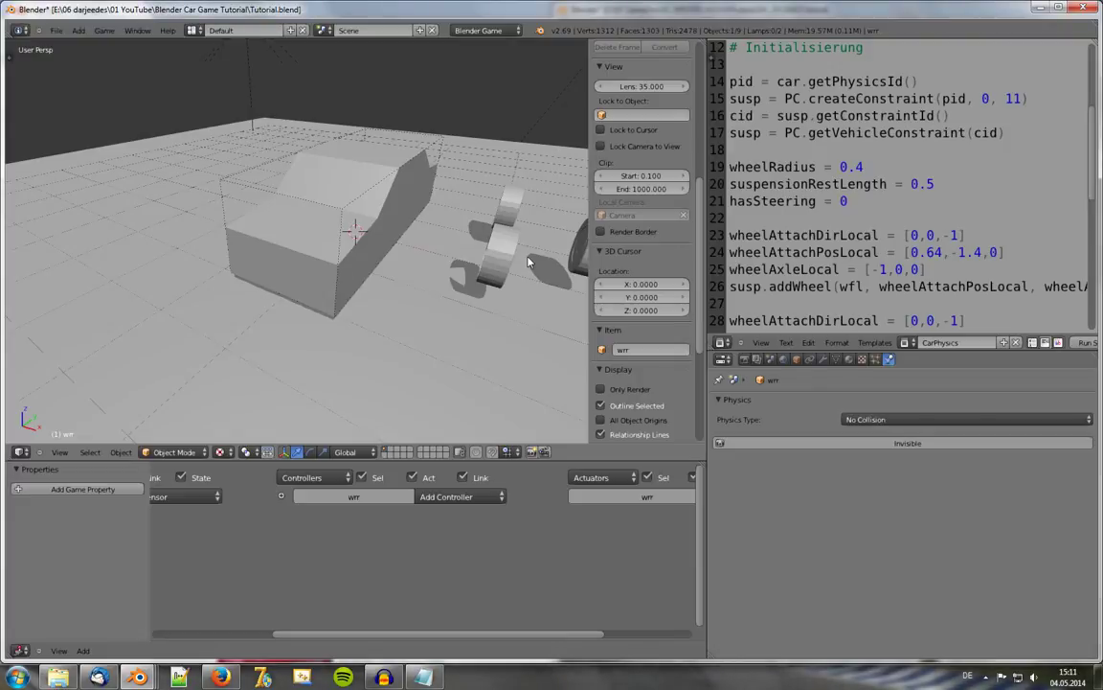
Step: In the maximized script, change the X attach value from 0.64 to 1 on lines 24 and 29
key(ctrl+Up)
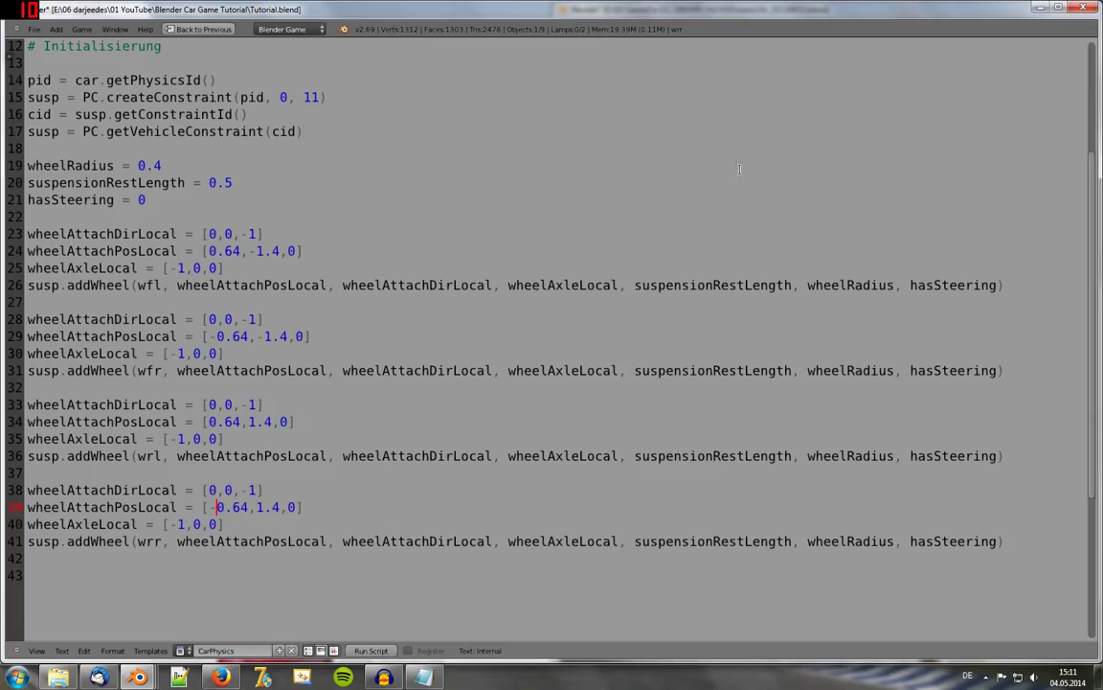
click(234, 250)
drag(239, 251, 203, 251)
text(1)
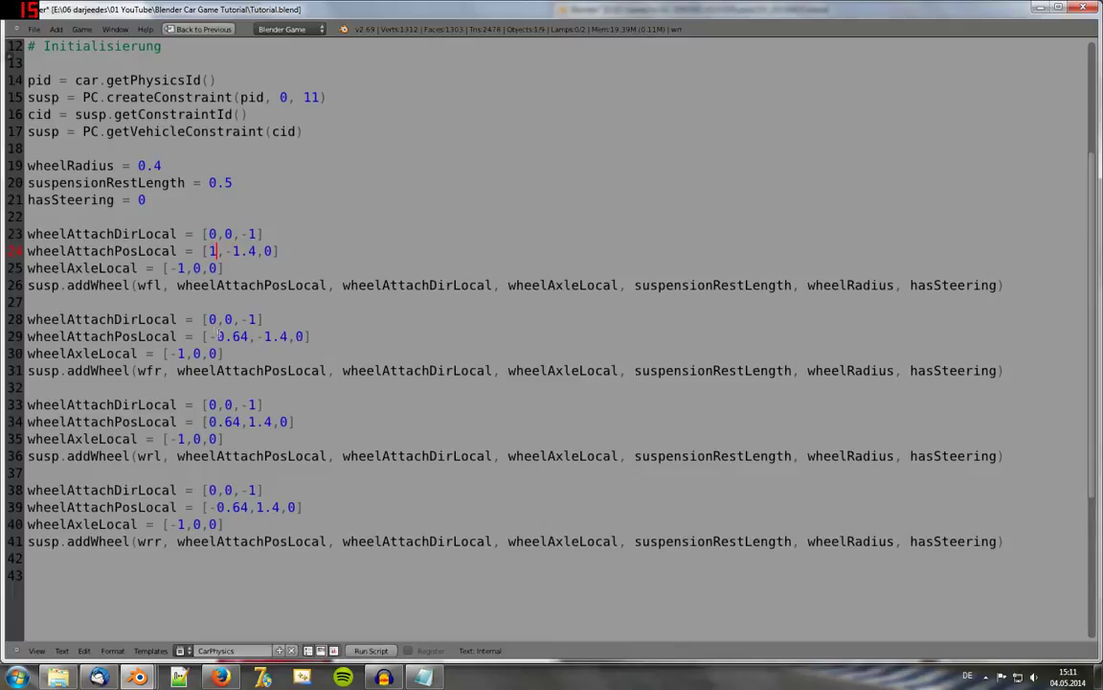
click(212, 336)
drag(248, 336, 216, 336)
text(1)
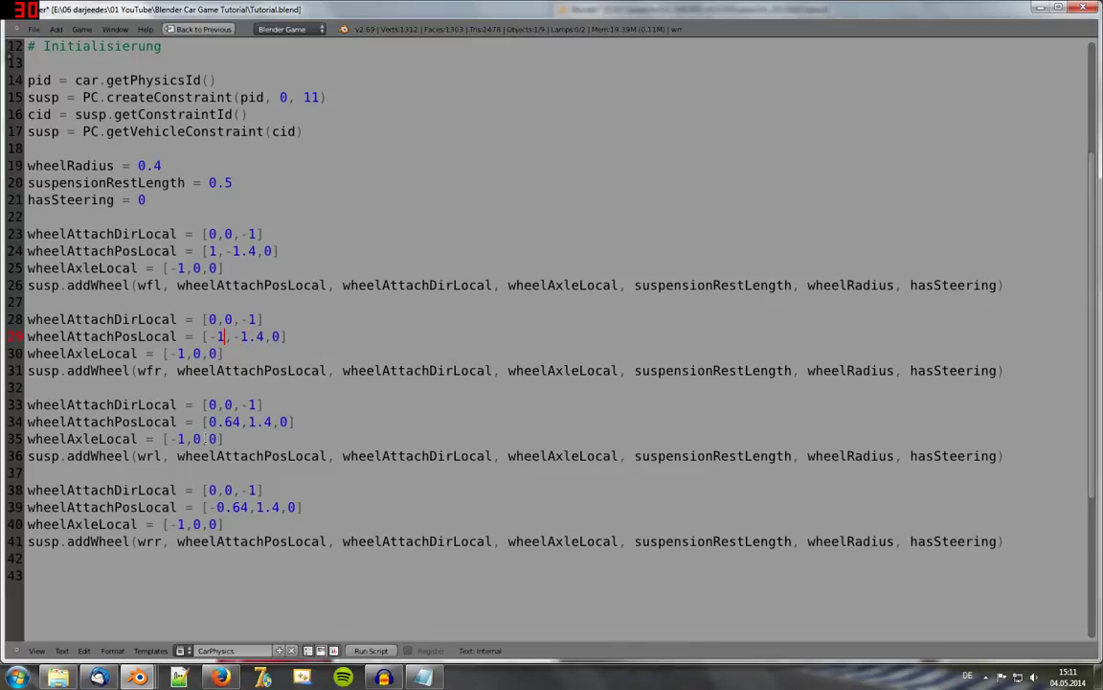
Step: Change the X attach value to 1 on lines 34 and 39 and save over the blend file
click(211, 422)
drag(210, 421, 241, 422)
text(1)
drag(218, 506, 248, 507)
text(1)
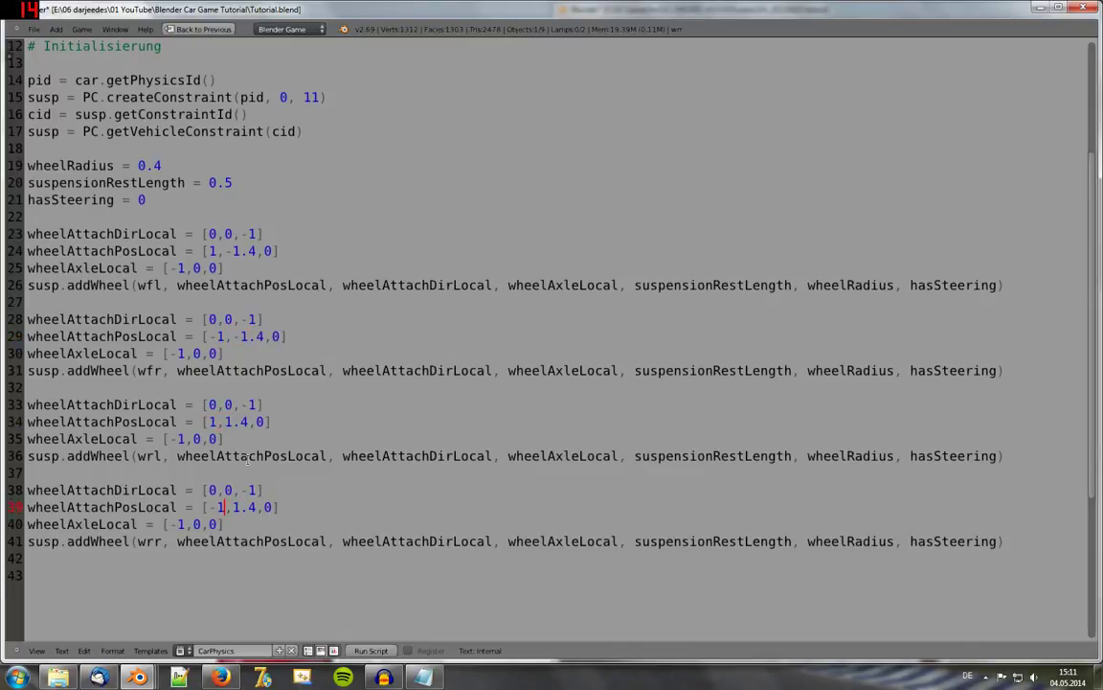
key(ctrl+s)
click(247, 461)
key(ctrl+Up)
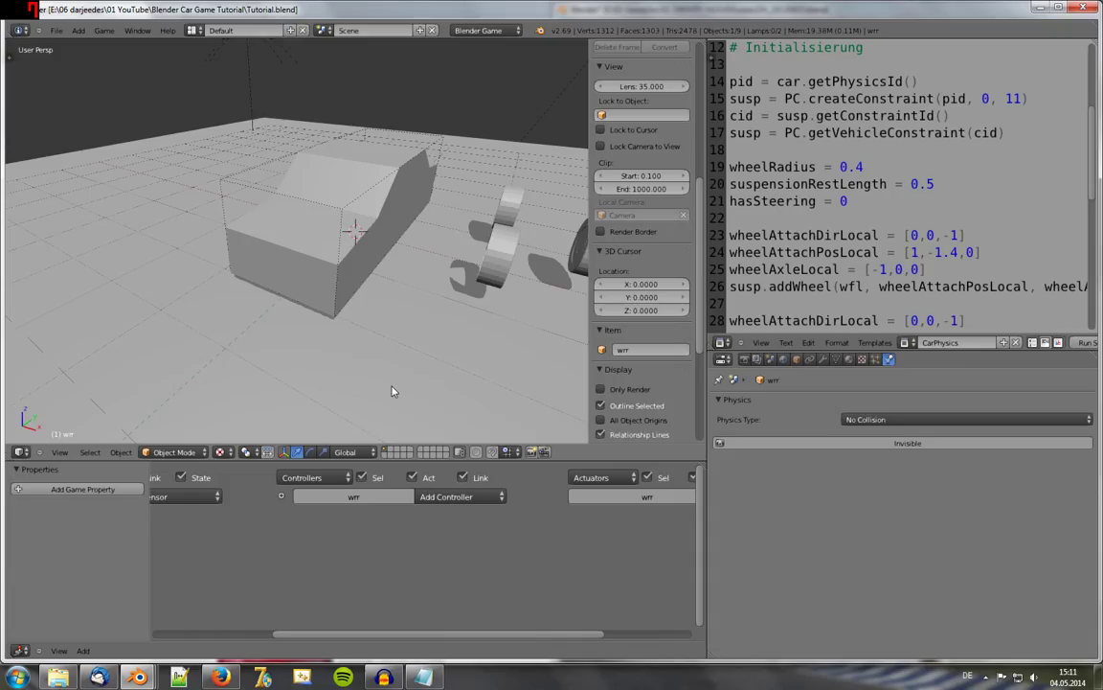
key(p)
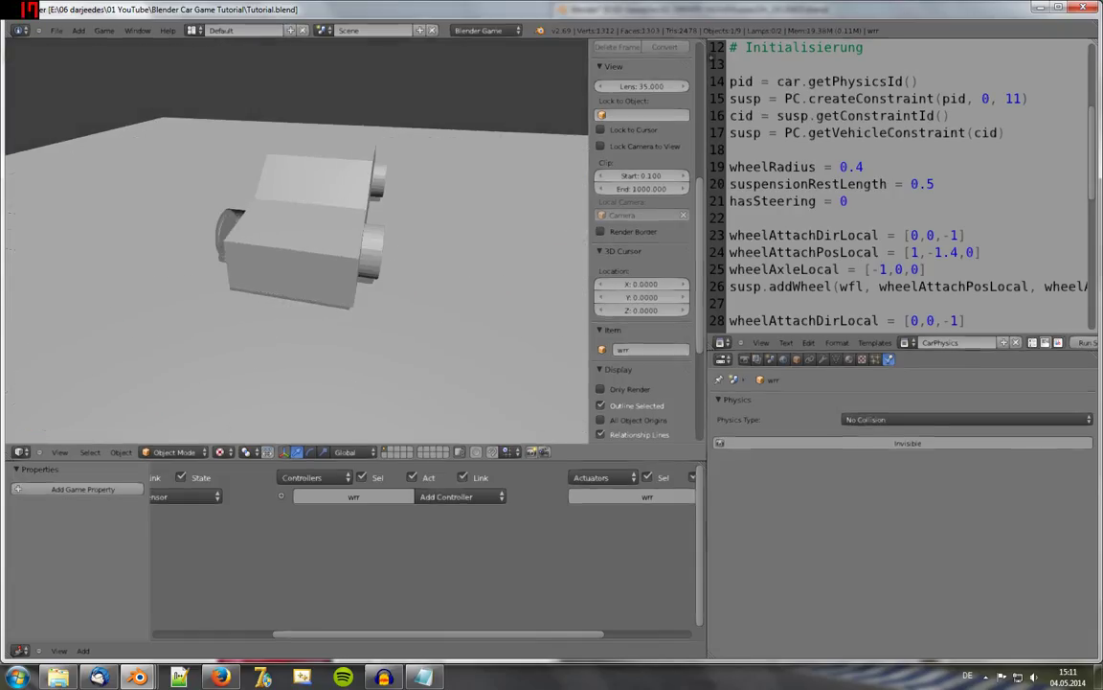
key(Escape)
scroll(354, 259, up, 4)
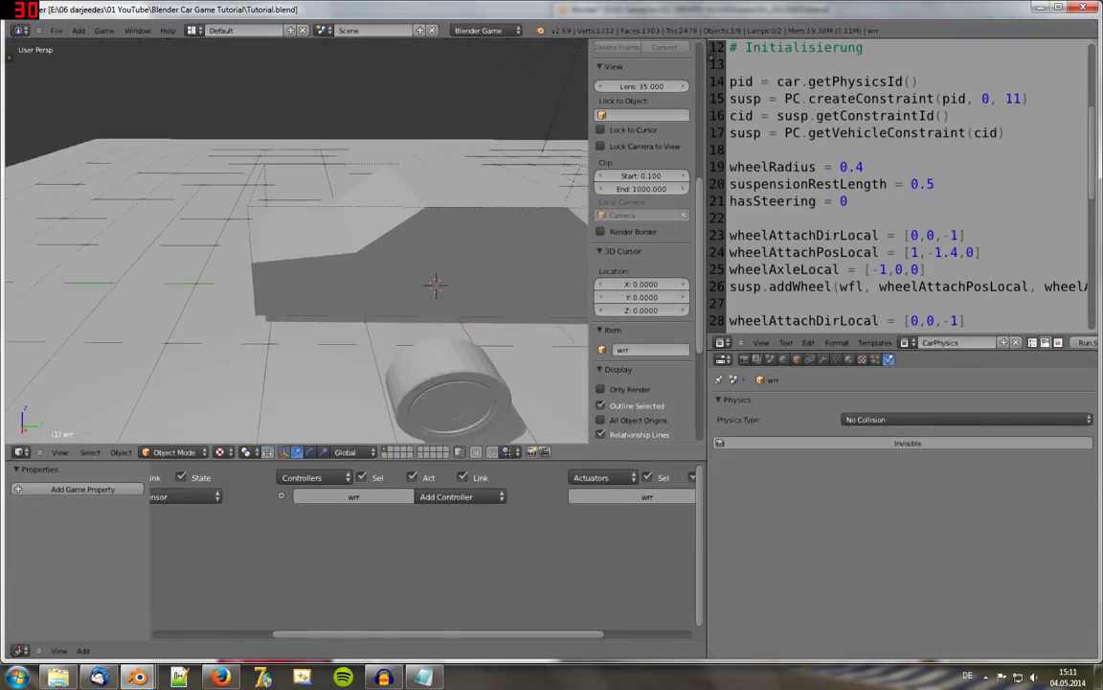
key(p)
key(Escape)
scroll(437, 277, down, 4)
key(p)
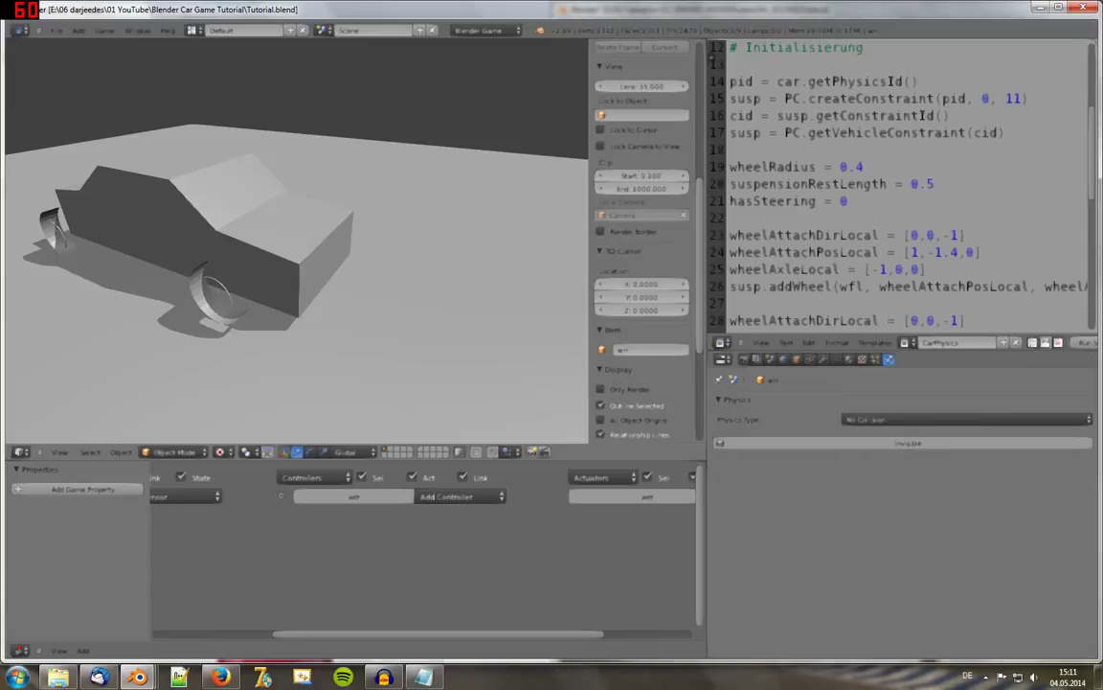
key(Escape)
mouse_move(287, 239)
middle_down()
mouse_move(159, 232)
mouse_move(372, 287)
middle_up()
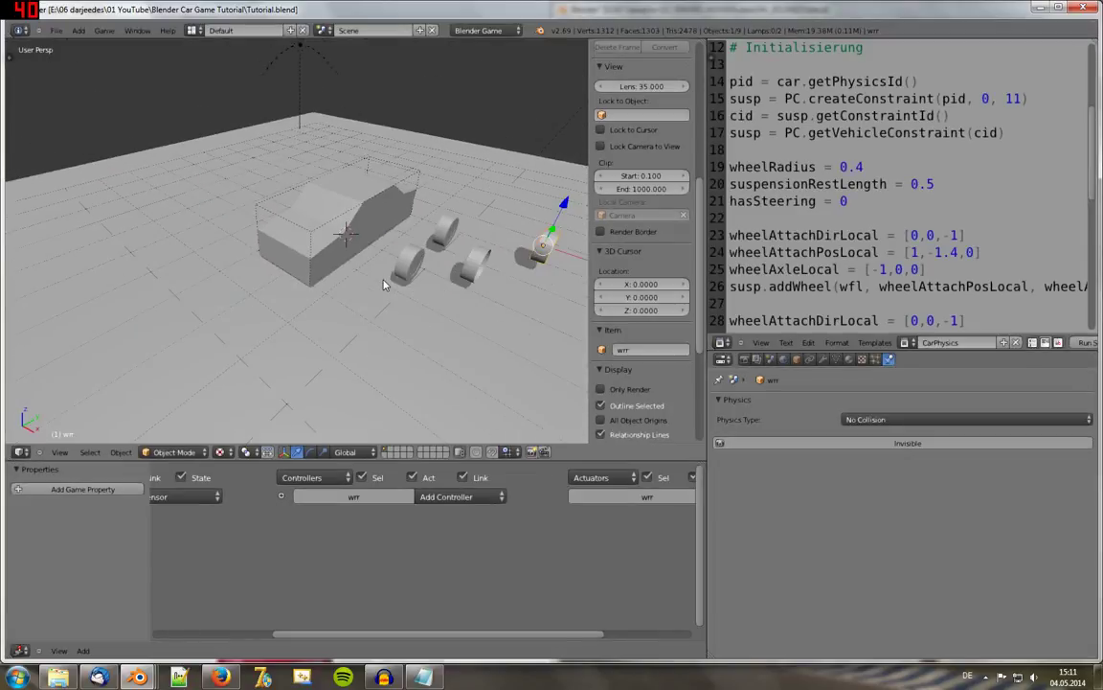
key(KP_Decimal)
scroll(298, 311, down, 3)
scroll(290, 290, down, 2)
Step: Recalculate the wrr wheel's normals to point outside
key(Tab)
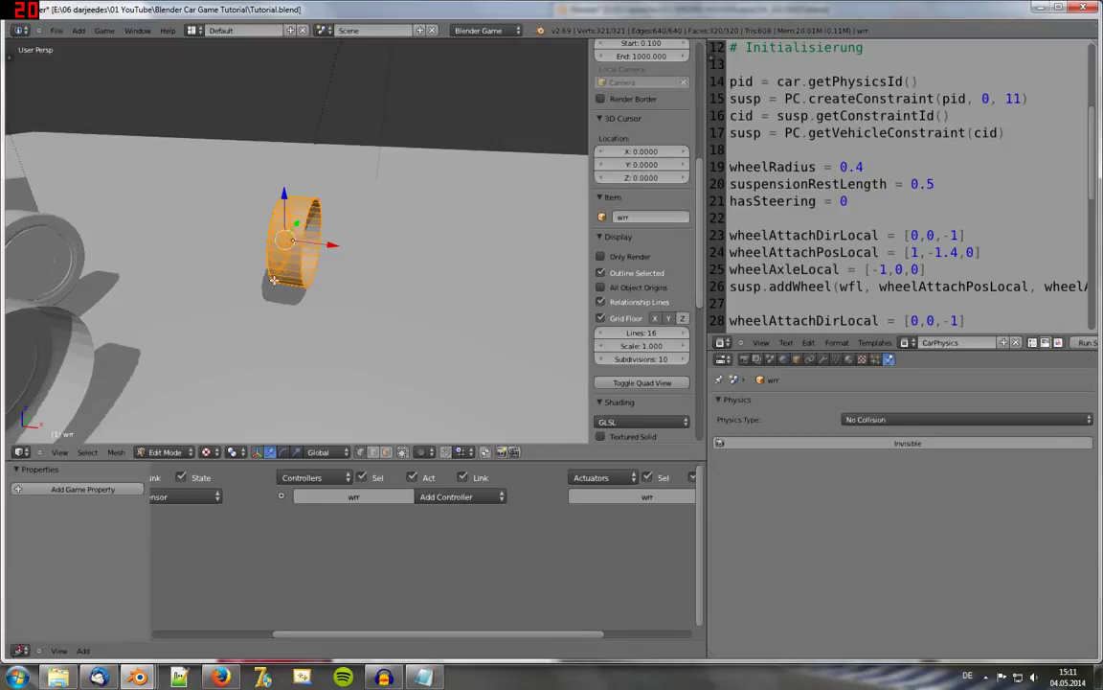
click(116, 452)
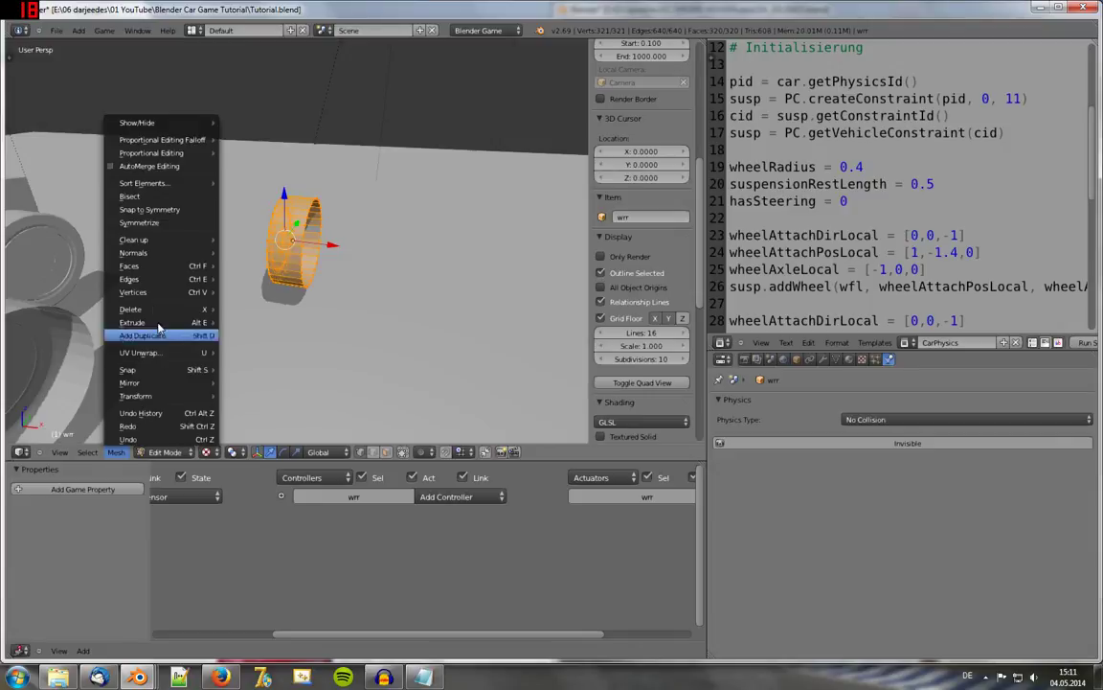
mouse_move(134, 252)
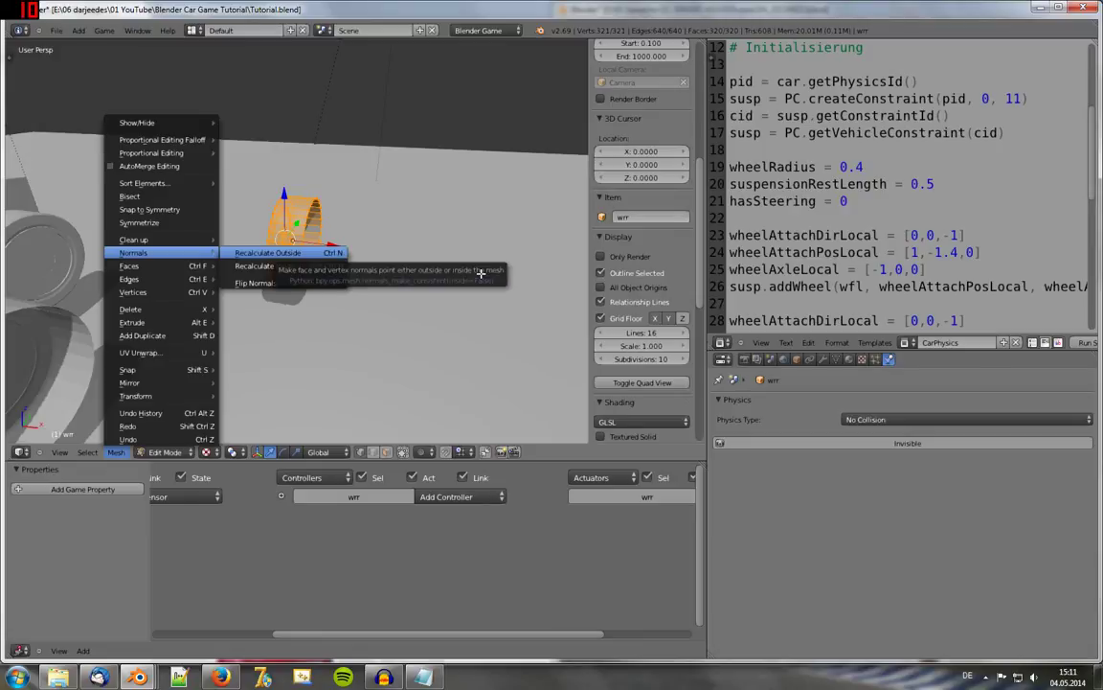
middle_drag(480, 272, 295, 315)
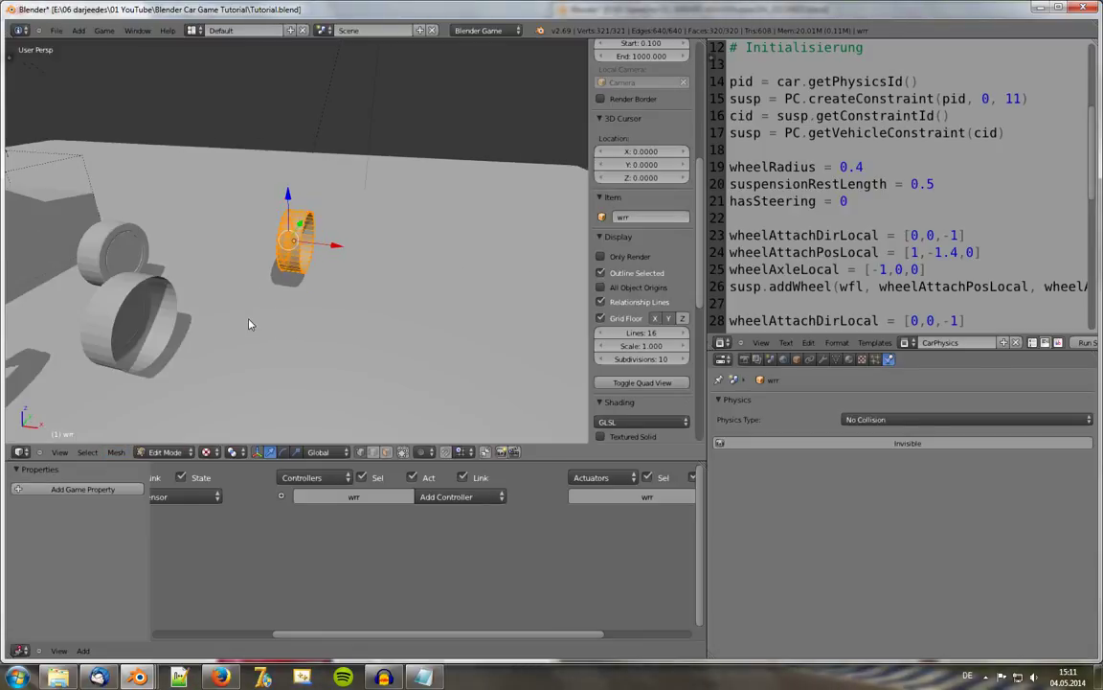
key(Tab)
middle_drag(161, 294, 182, 299)
Step: Inspect the wfr wheel's mesh in Edit Mode, then do a quick game test run
right_click(260, 340)
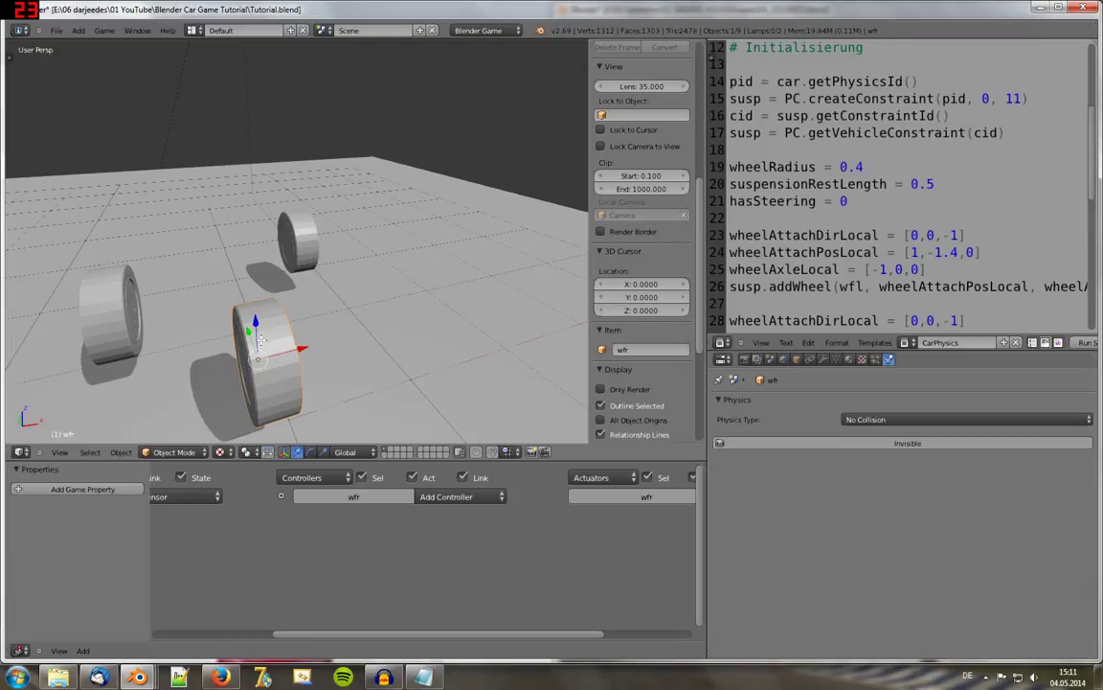
key(Tab)
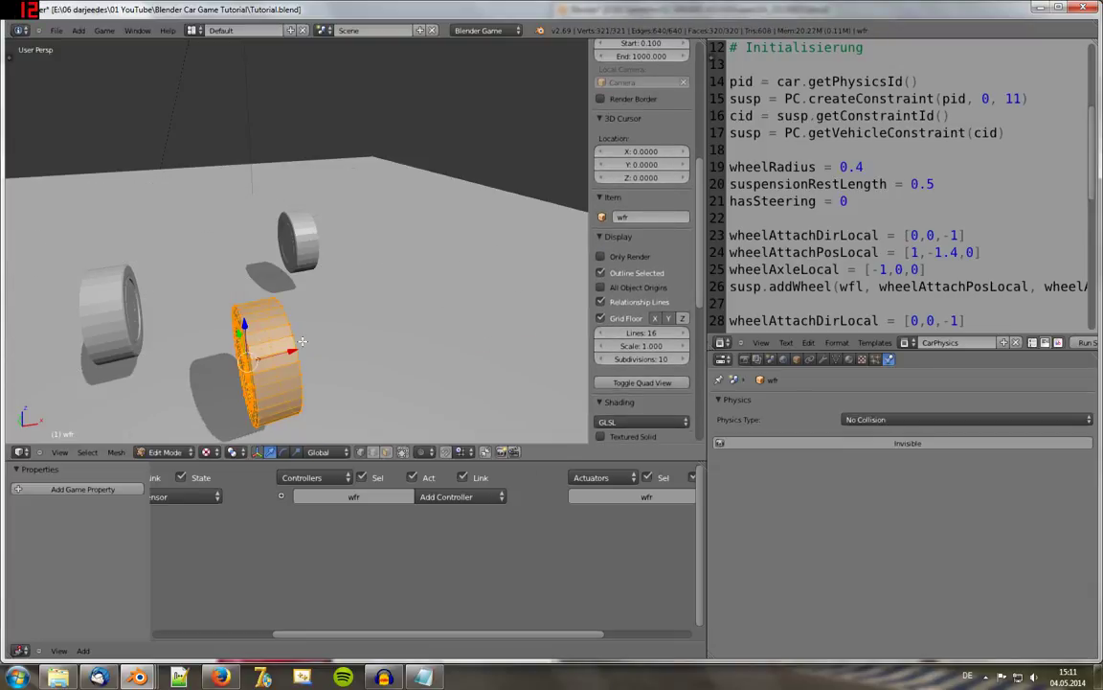
key(Tab)
scroll(209, 299, down, 5)
mouse_move(208, 299)
middle_down()
mouse_move(249, 316)
mouse_move(279, 302)
mouse_move(205, 347)
mouse_move(163, 334)
middle_up()
key(p)
key(Escape)
Step: Select the ground plane, enter its Edit Mode and save over the blend file
middle_drag(230, 341, 217, 339)
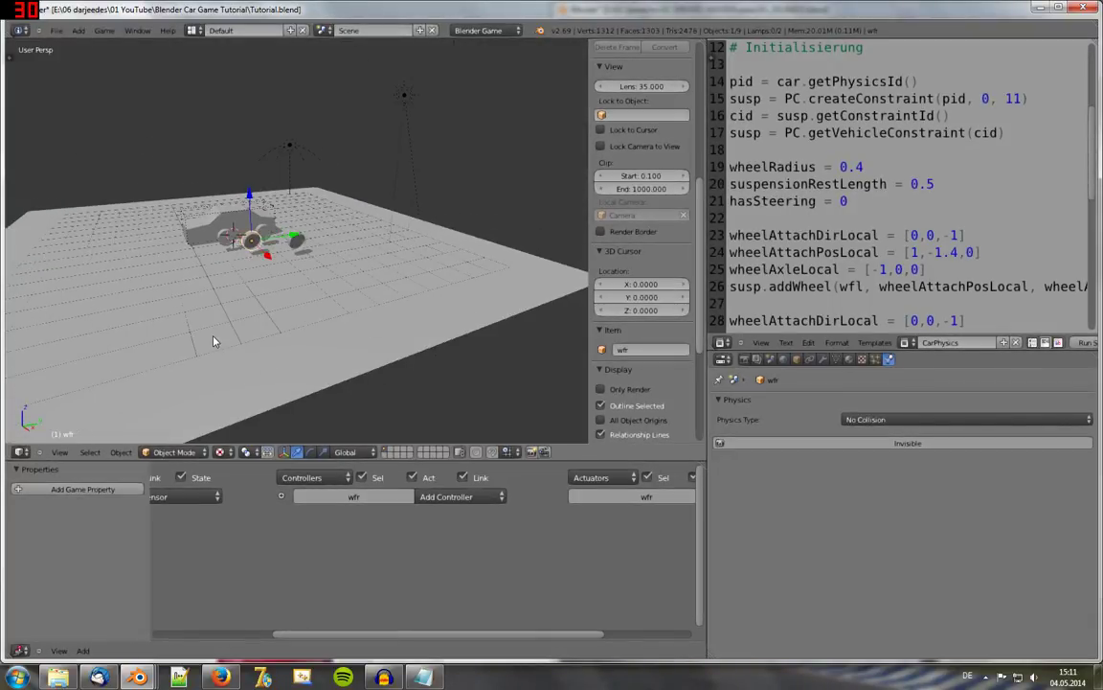
right_click(213, 336)
scroll(212, 336, down, 3)
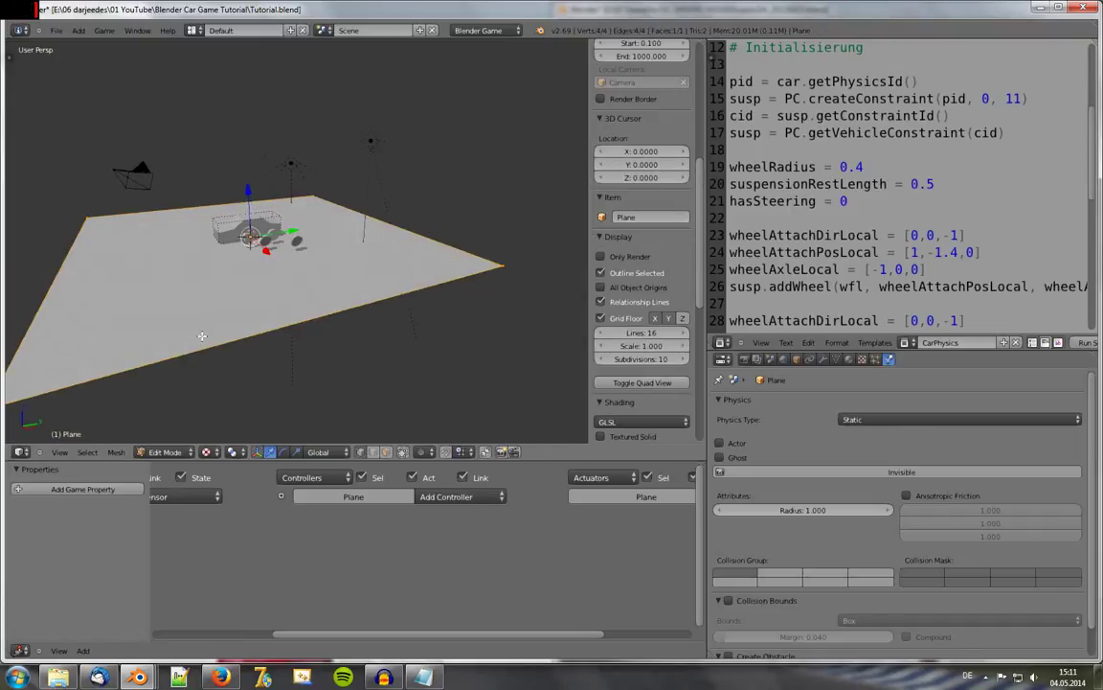
key(Tab)
key(Tab)
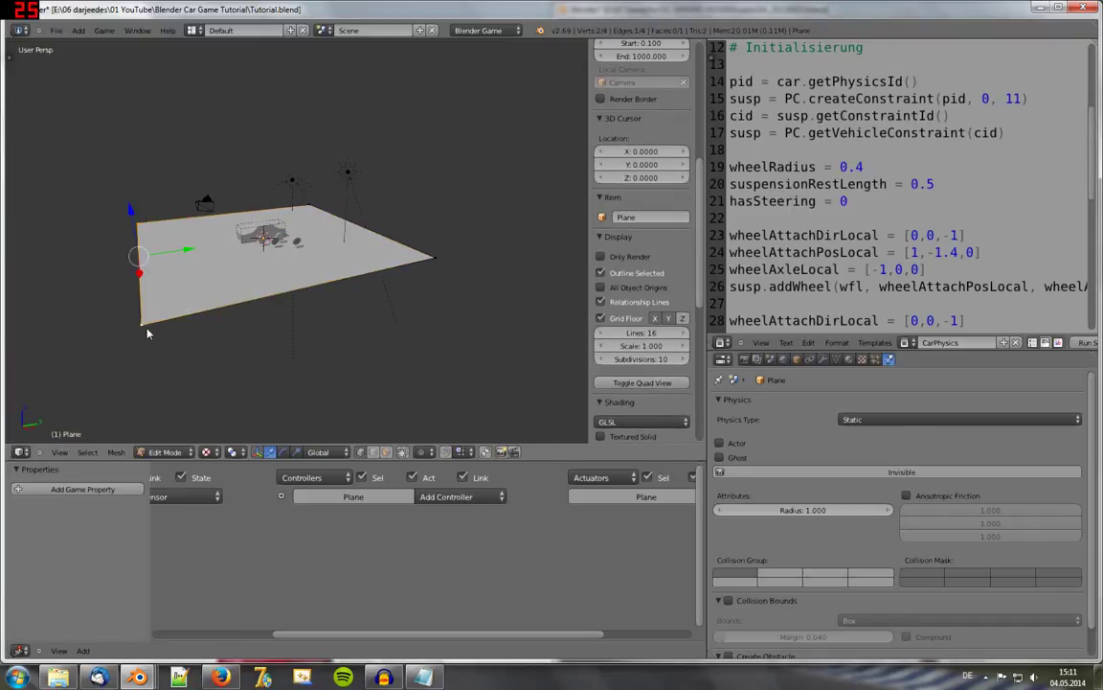
key(ctrl+s)
click(148, 329)
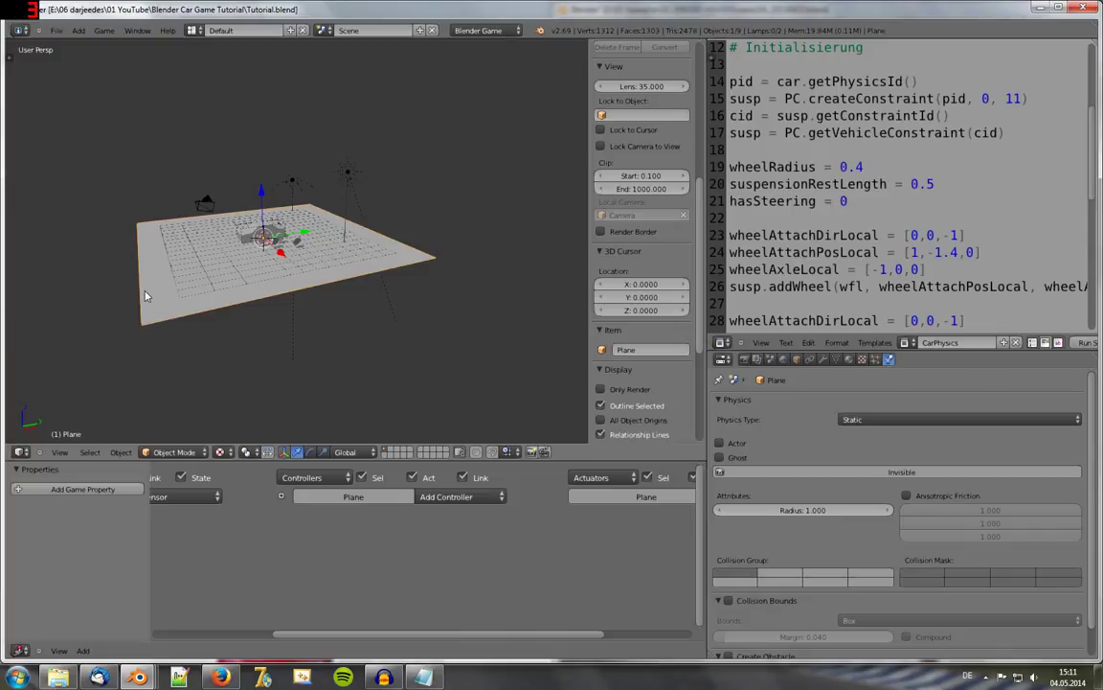
Step: Edit the ground plane mesh again, then maximize the 3D view
key(Tab)
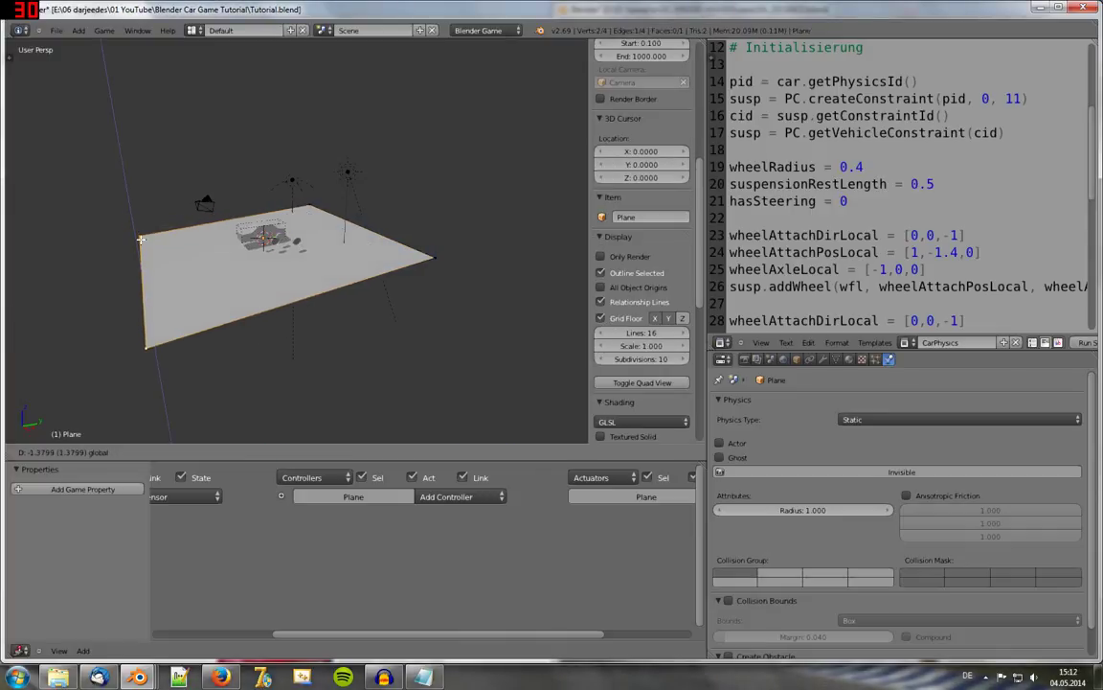
scroll(153, 258, up, 4)
key(Tab)
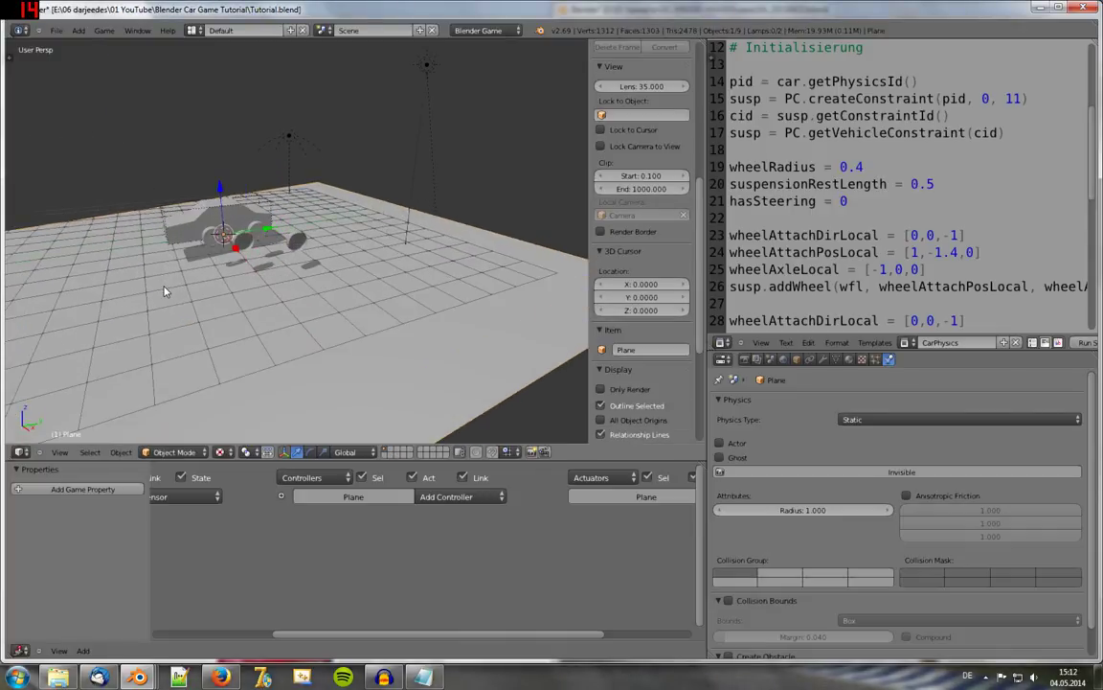
key(ctrl+Up)
scroll(191, 287, down, 5)
scroll(223, 283, up, 5)
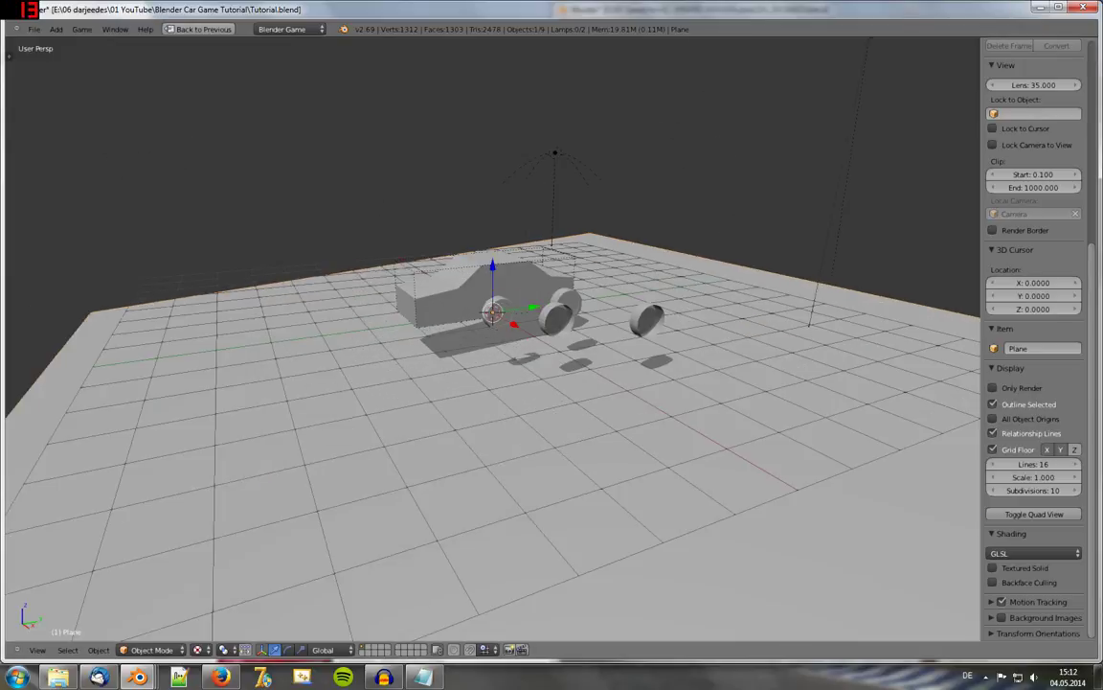
key(p)
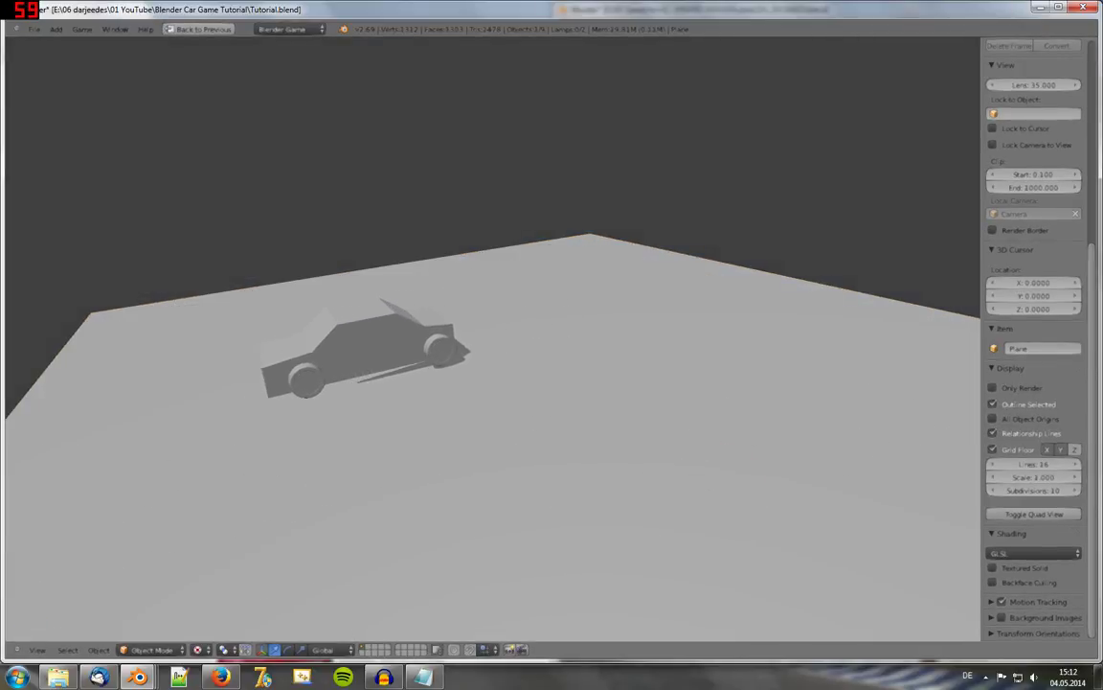
key(Escape)
scroll(286, 362, down, 2)
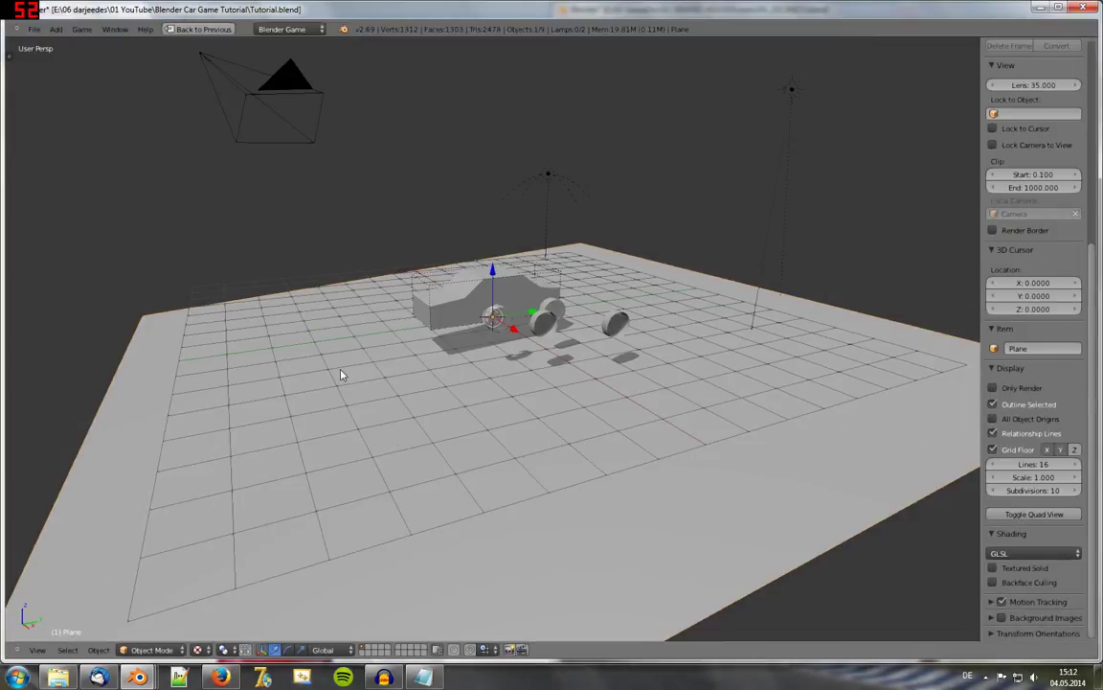